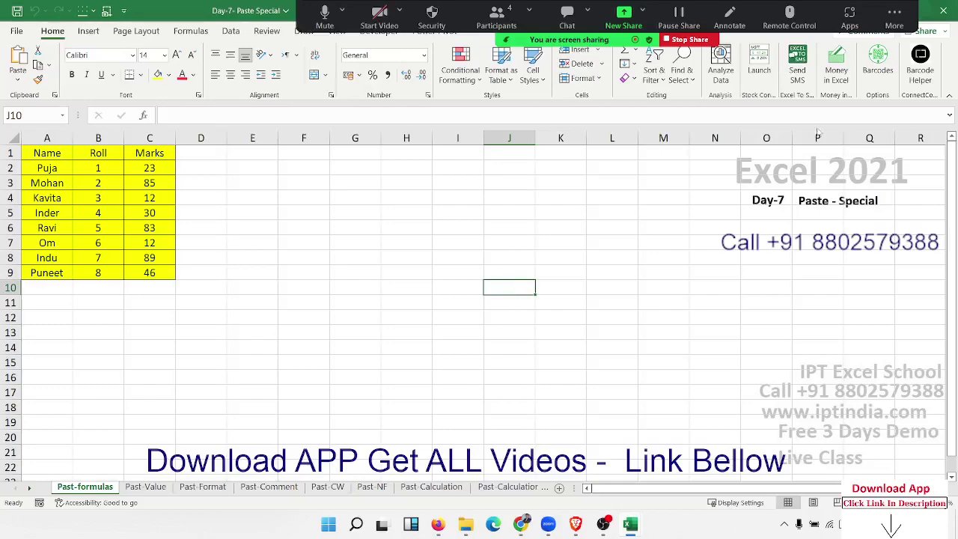
Mute all Zoom participants while letting them unmute themselves, then close the Participants panel.
{"action": "left_click", "coordinate": [894, 21]}
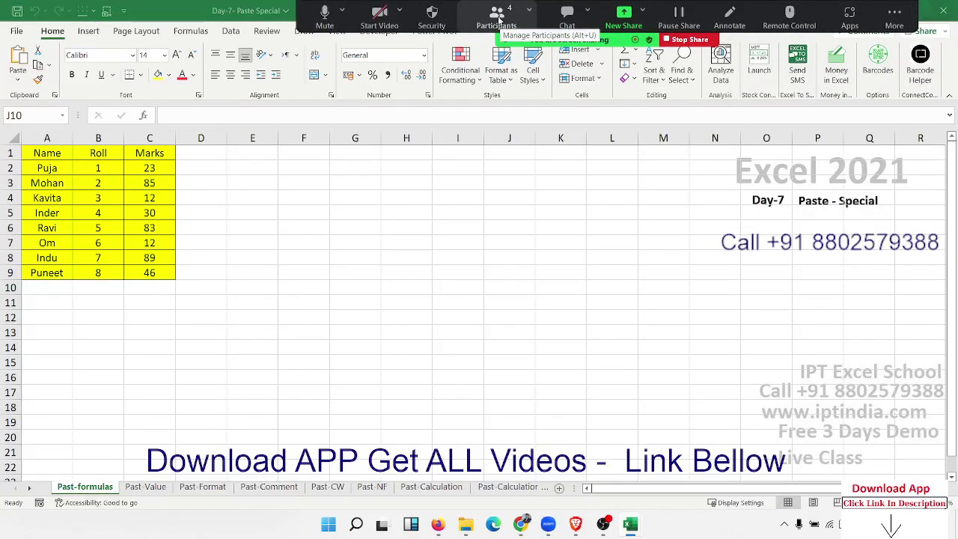
{"action": "left_click", "coordinate": [498, 20]}
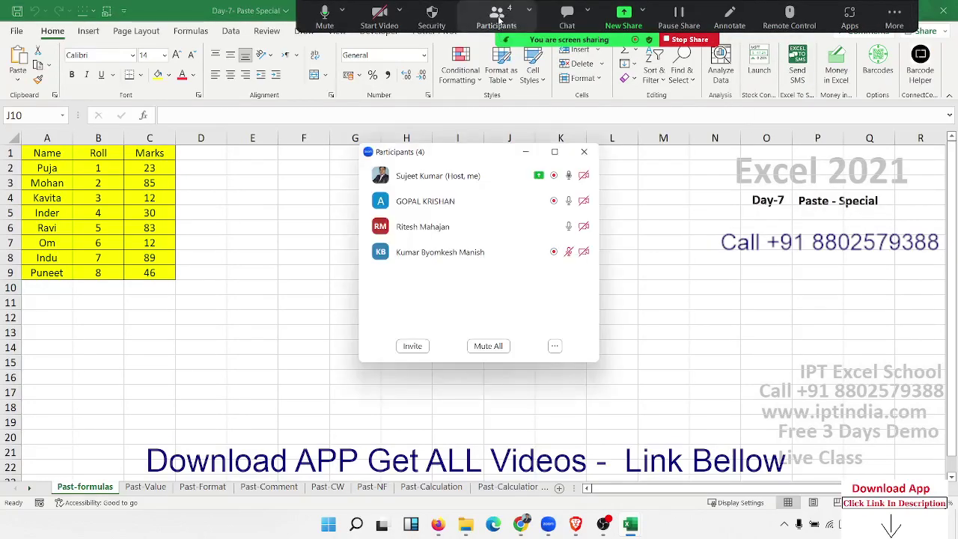
{"action": "left_click", "coordinate": [413, 347]}
{"action": "key", "text": "Escape"}
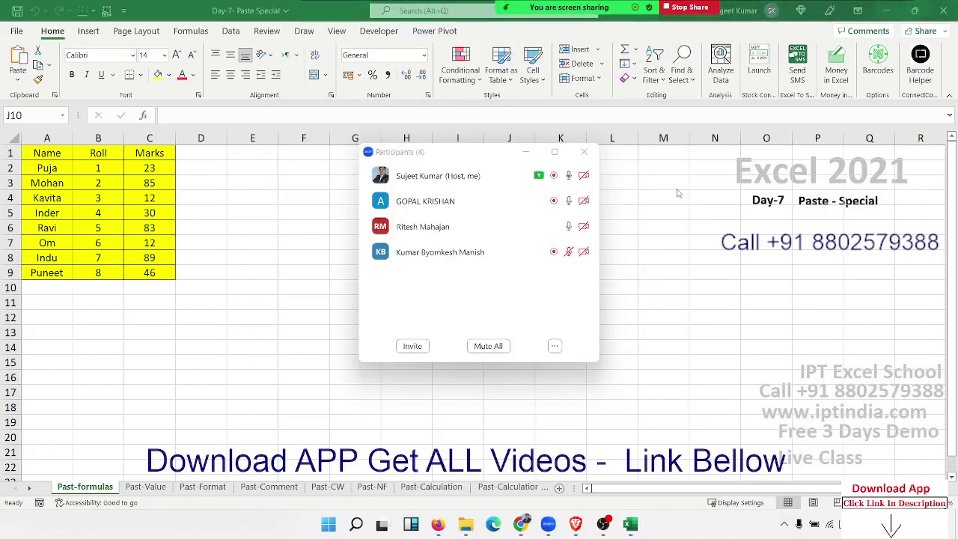
{"action": "left_click", "coordinate": [488, 346]}
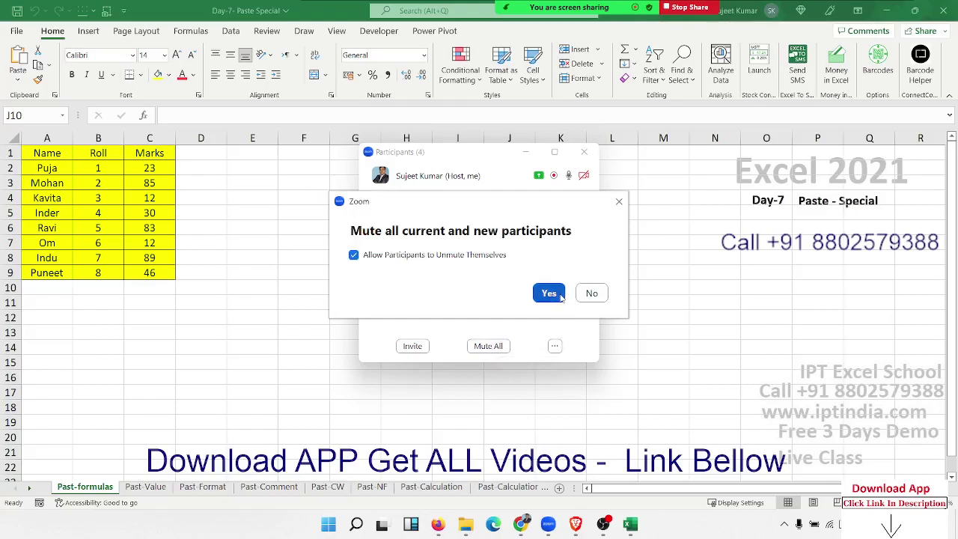
{"action": "left_click", "coordinate": [554, 294]}
{"action": "left_click", "coordinate": [584, 152]}
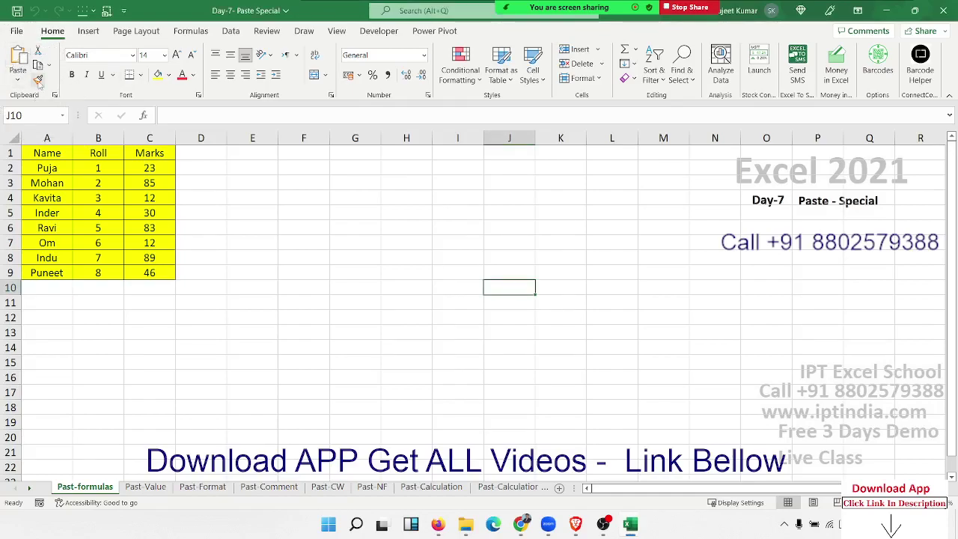
Copy the Name/Roll/Marks table A1:C9 and paste it at H1.
{"action": "left_click", "coordinate": [295, 192]}
{"action": "left_click", "coordinate": [152, 273]}
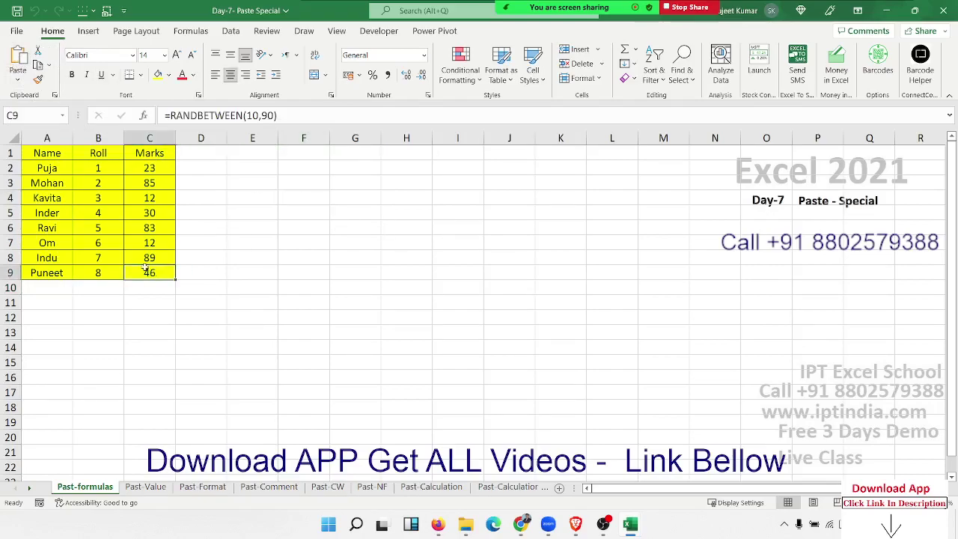
{"action": "left_click_drag", "start_coordinate": [146, 268], "coordinate": [34, 153]}
{"action": "key", "text": "ctrl+c"}
{"action": "key", "text": "ctrl+v"}
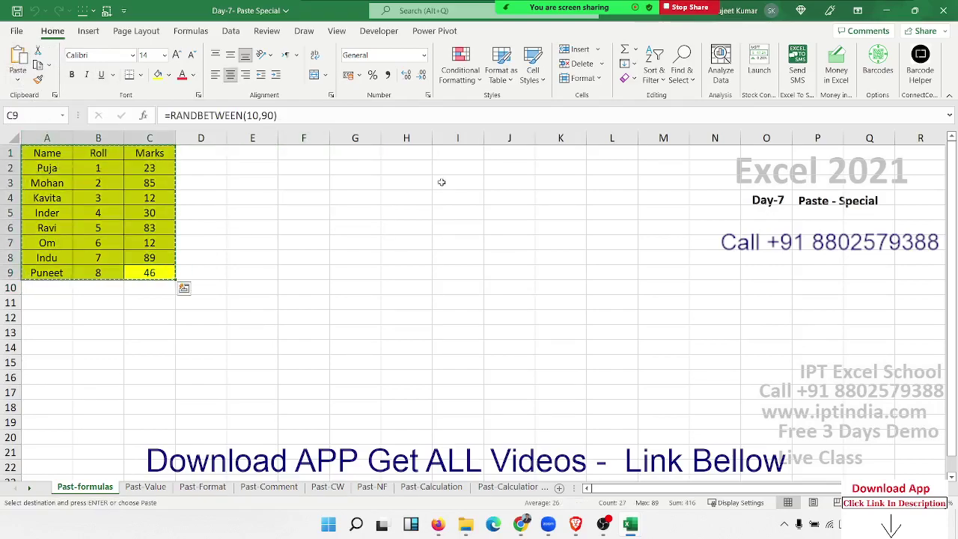
{"action": "left_click", "coordinate": [386, 153]}
{"action": "key", "text": "ctrl+v"}
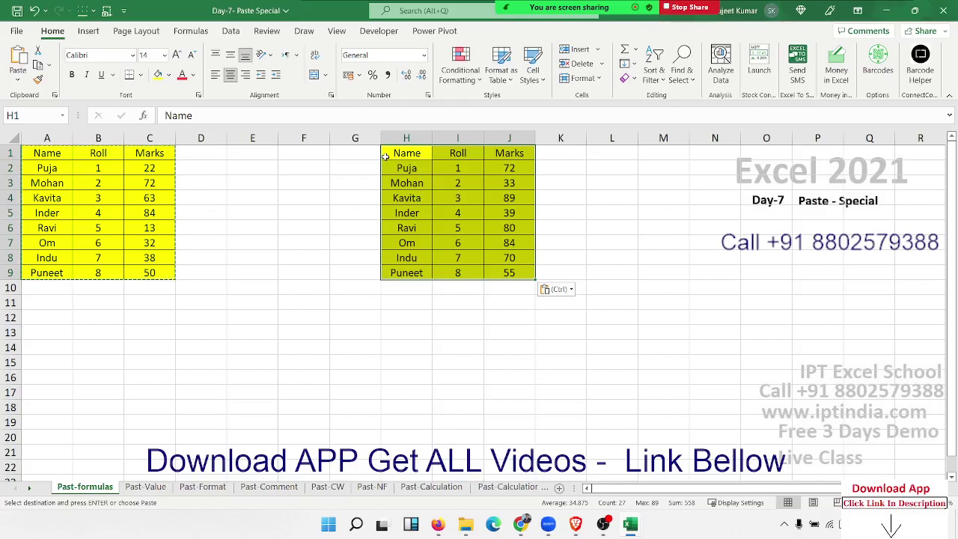
Undo the plain paste and re-paste the table at H1 with Paste Special set to Formulas.
{"action": "key", "text": "ctrl+z"}
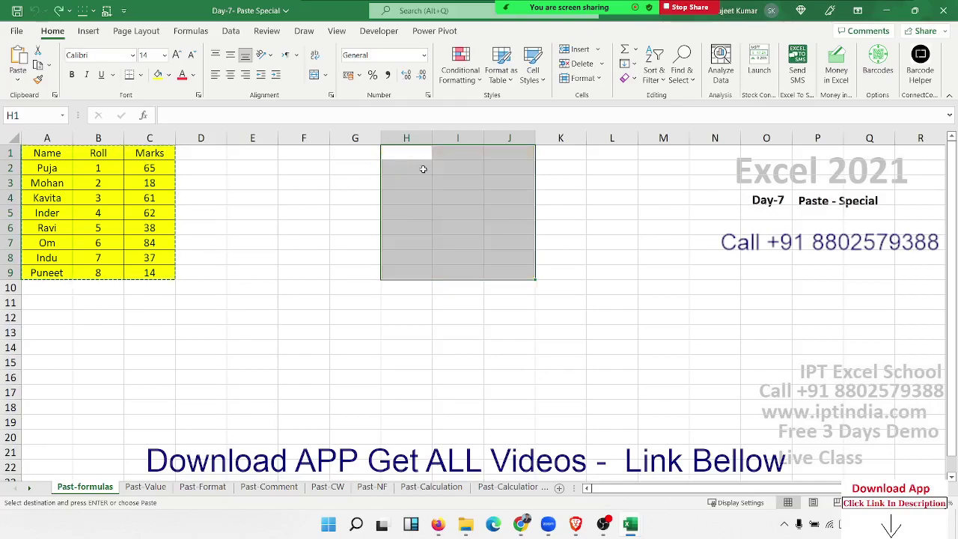
{"action": "left_click", "coordinate": [408, 156]}
{"action": "right_click", "coordinate": [407, 156]}
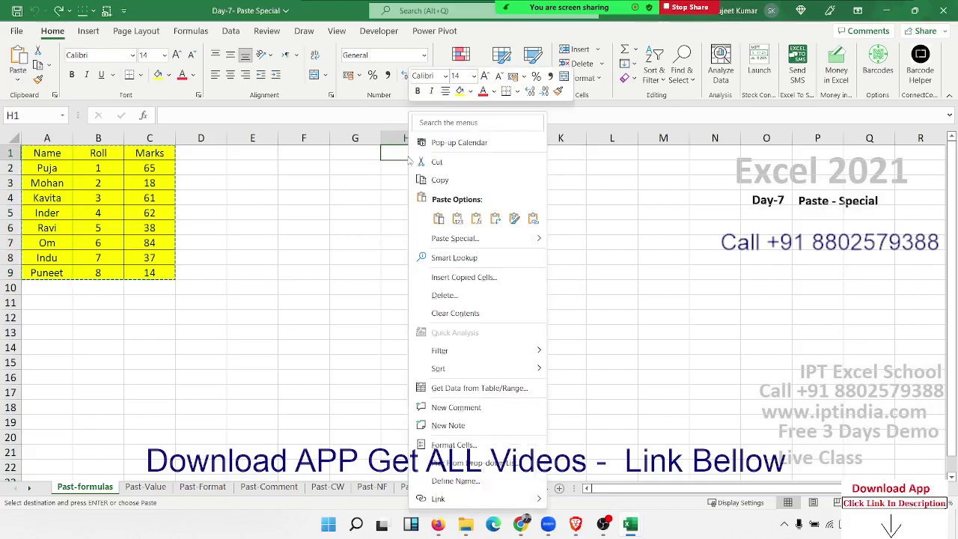
{"action": "left_click", "coordinate": [459, 240]}
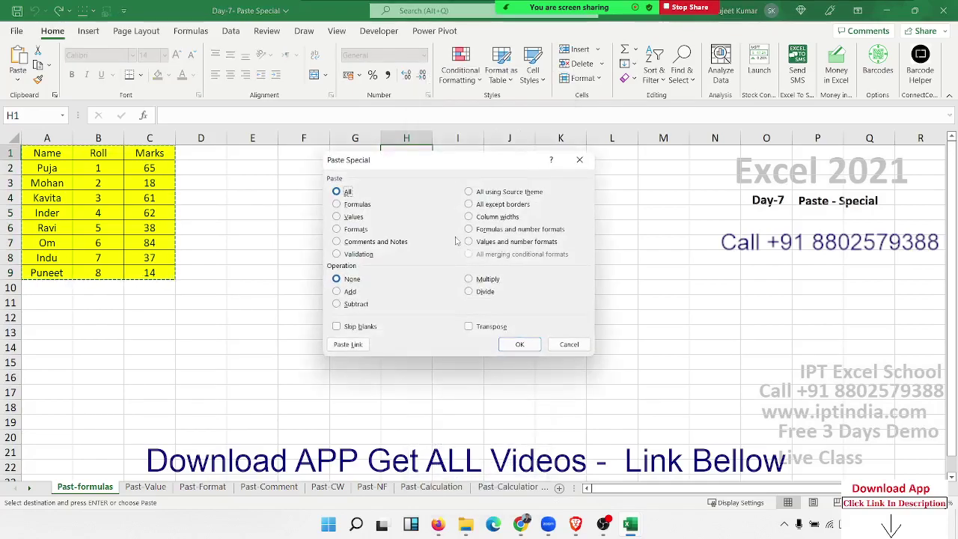
{"action": "left_click_drag", "start_coordinate": [403, 167], "coordinate": [482, 164]}
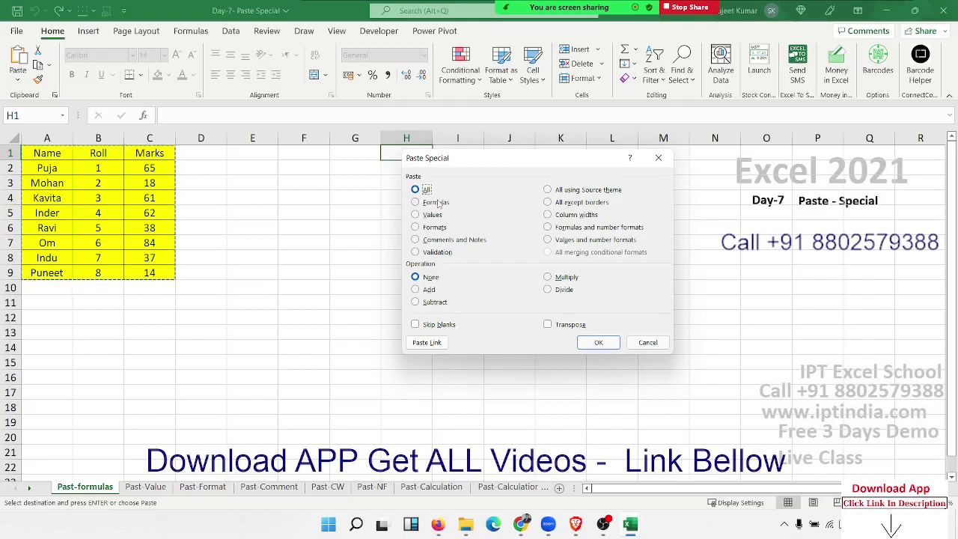
{"action": "left_click", "coordinate": [437, 203]}
{"action": "left_click", "coordinate": [603, 343]}
{"action": "left_click", "coordinate": [458, 173]}
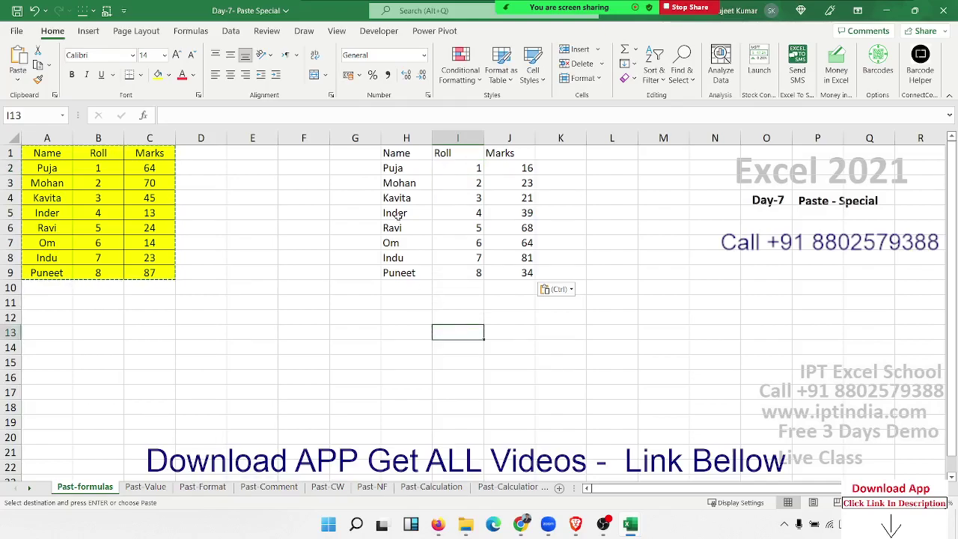
{"action": "left_click", "coordinate": [392, 168]}
{"action": "key", "text": "ctrl"}
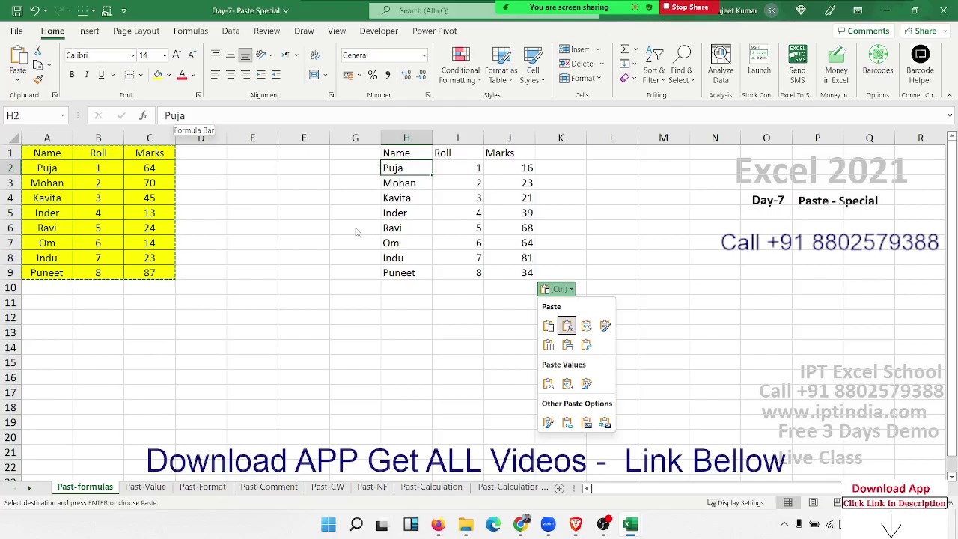
{"action": "key", "text": "ctrl"}
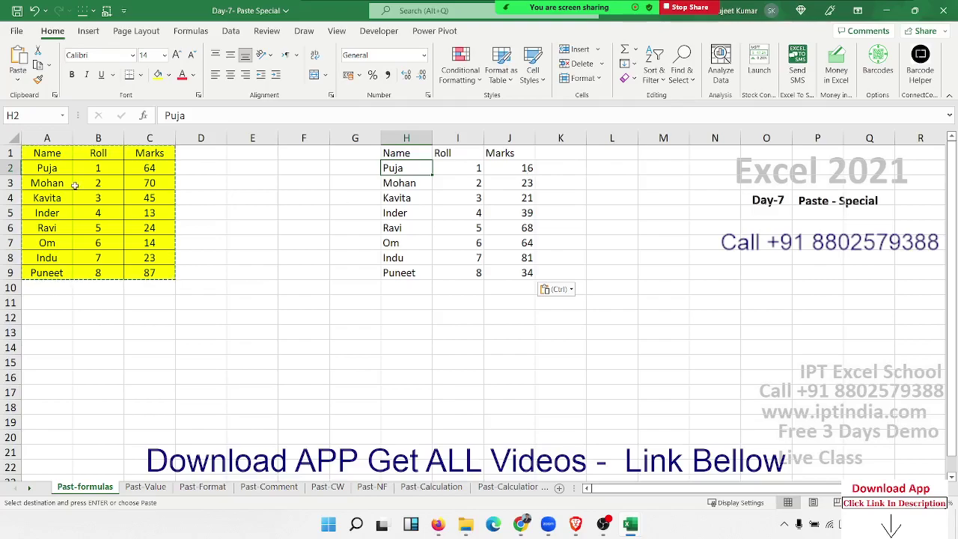
{"action": "left_click", "coordinate": [145, 169]}
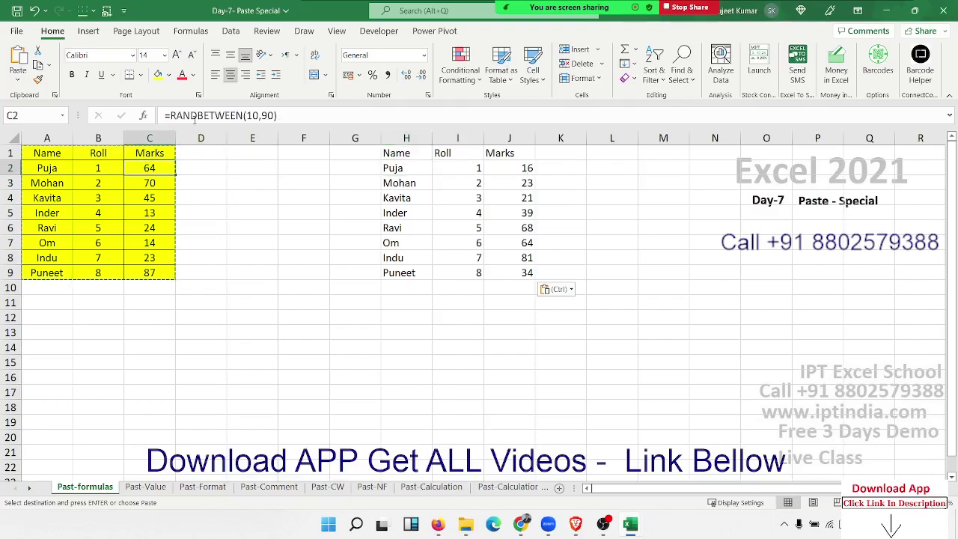
{"action": "key", "text": "ctrl"}
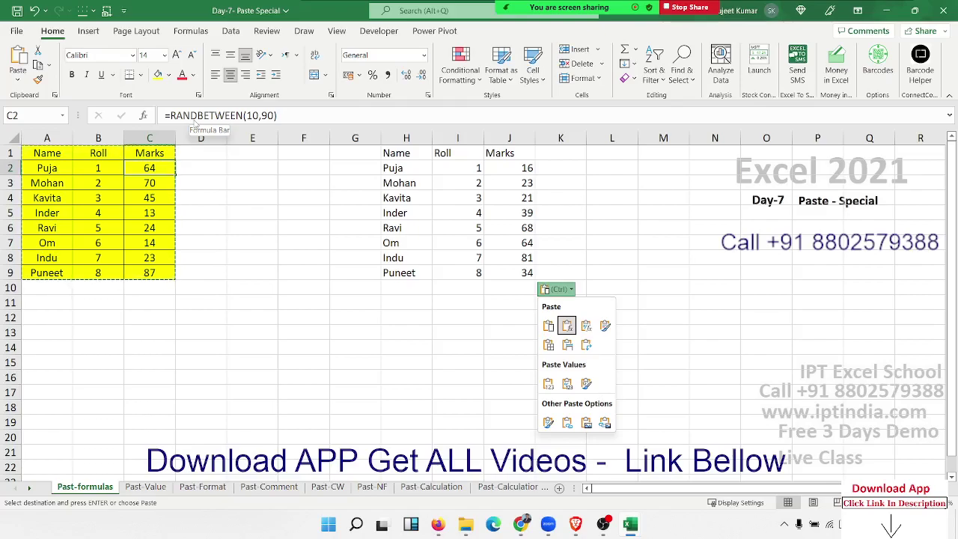
{"action": "key", "text": "Escape"}
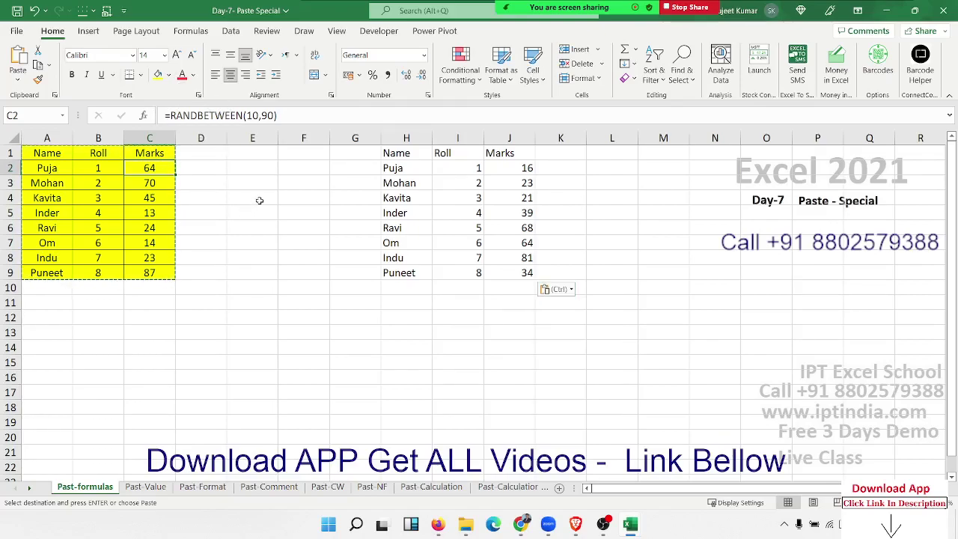
{"action": "left_click", "coordinate": [258, 186]}
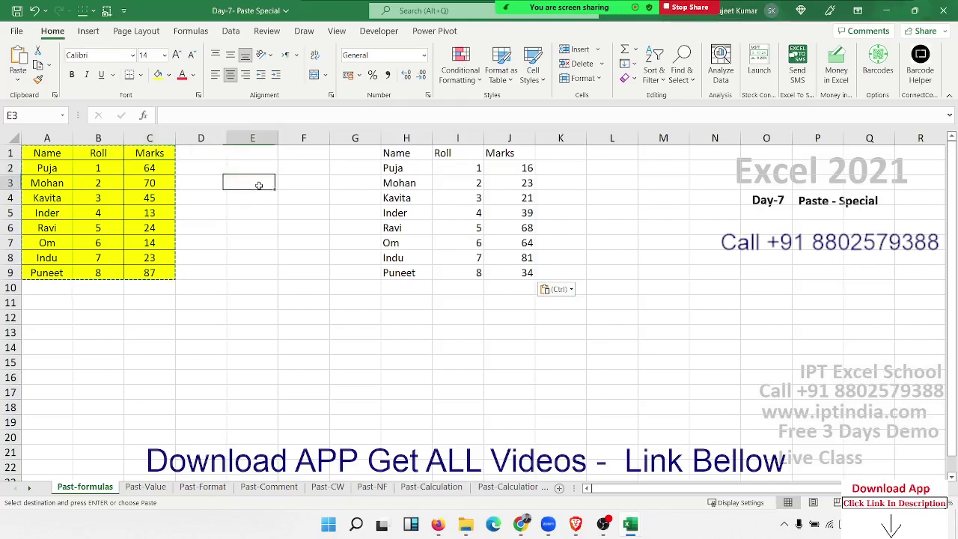
{"action": "double_click", "coordinate": [258, 183]}
{"action": "left_click", "coordinate": [252, 210]}
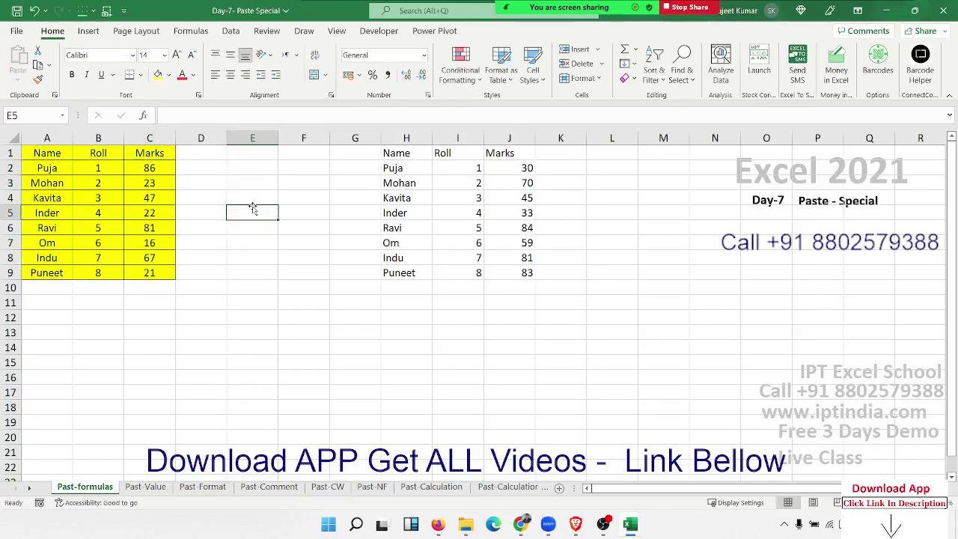
{"action": "double_click", "coordinate": [251, 216]}
{"action": "left_click", "coordinate": [247, 238]}
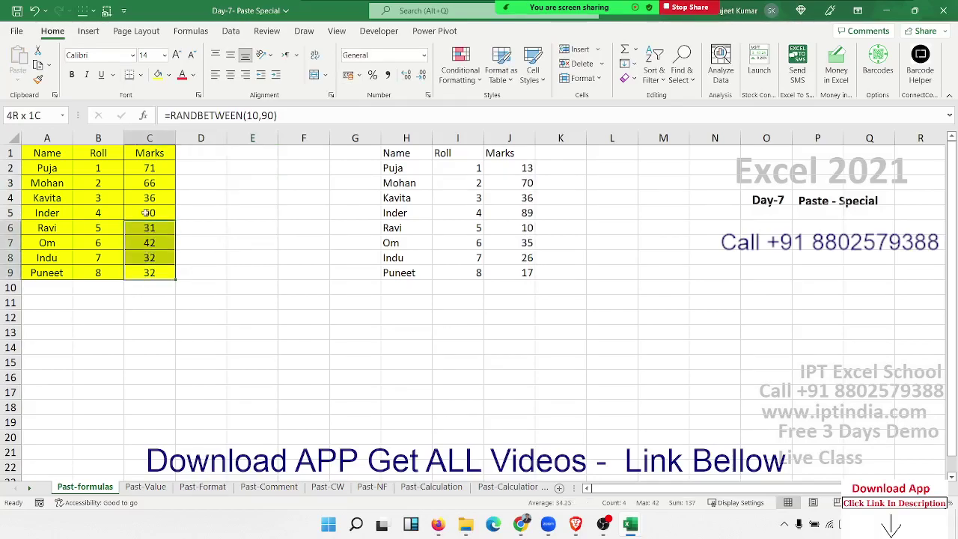
{"action": "left_click_drag", "start_coordinate": [149, 274], "coordinate": [150, 171]}
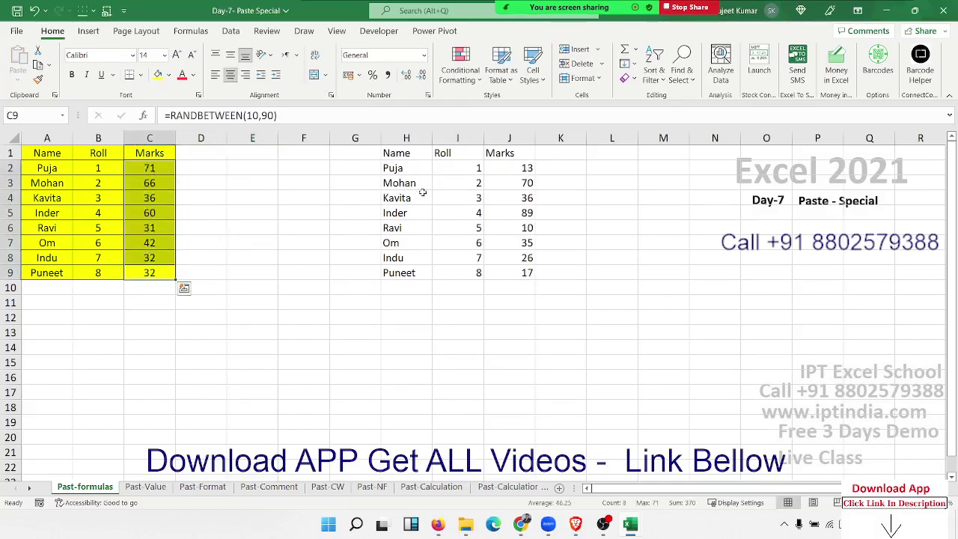
{"action": "left_click", "coordinate": [517, 182]}
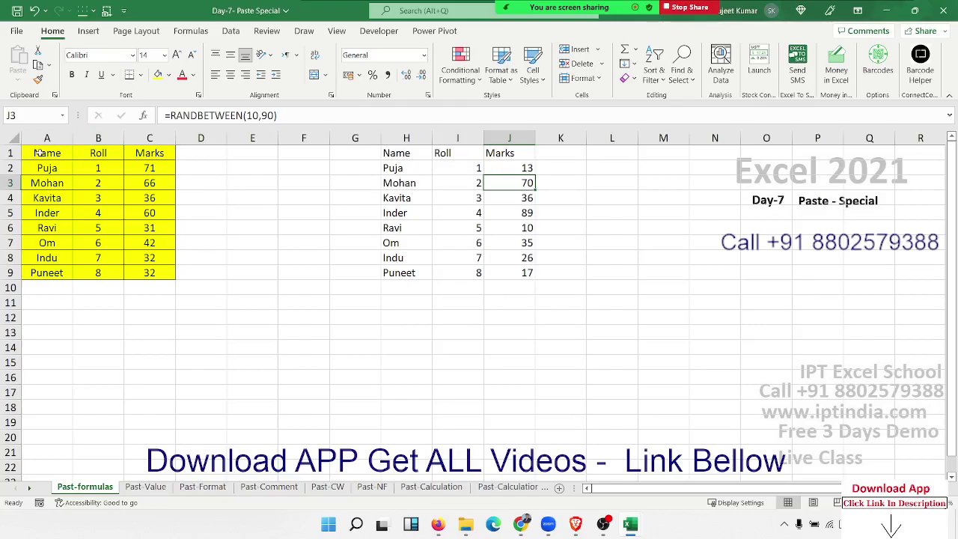
Paste the A1:C9 table as values only at H13, then switch to the Past-Value sheet.
{"action": "left_click_drag", "start_coordinate": [39, 152], "coordinate": [154, 271]}
{"action": "key", "text": "ctrl+c"}
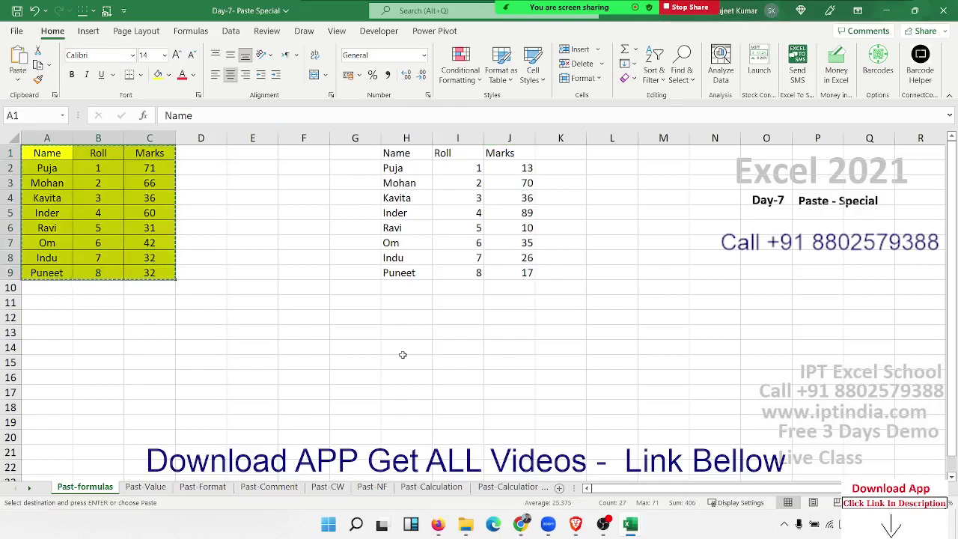
{"action": "right_click", "coordinate": [404, 330]}
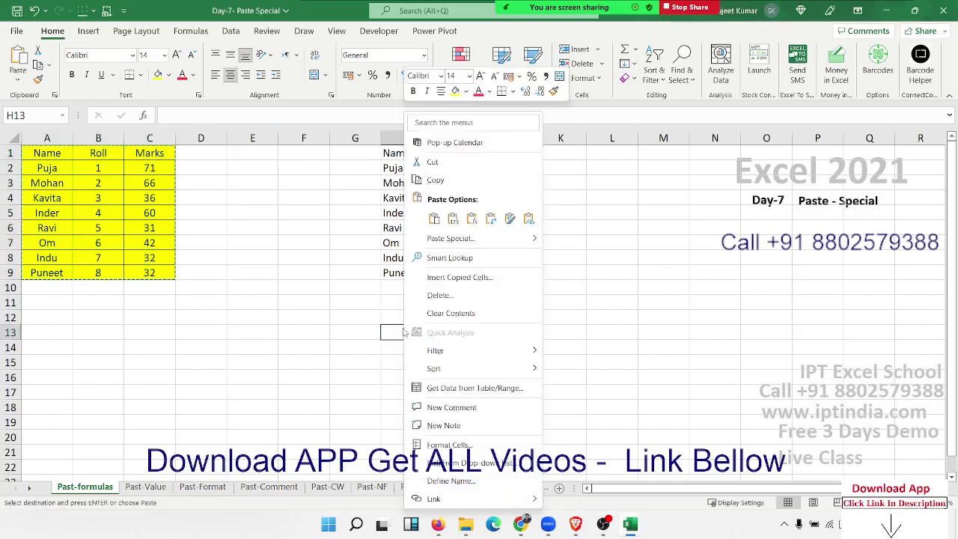
{"action": "left_click", "coordinate": [442, 238]}
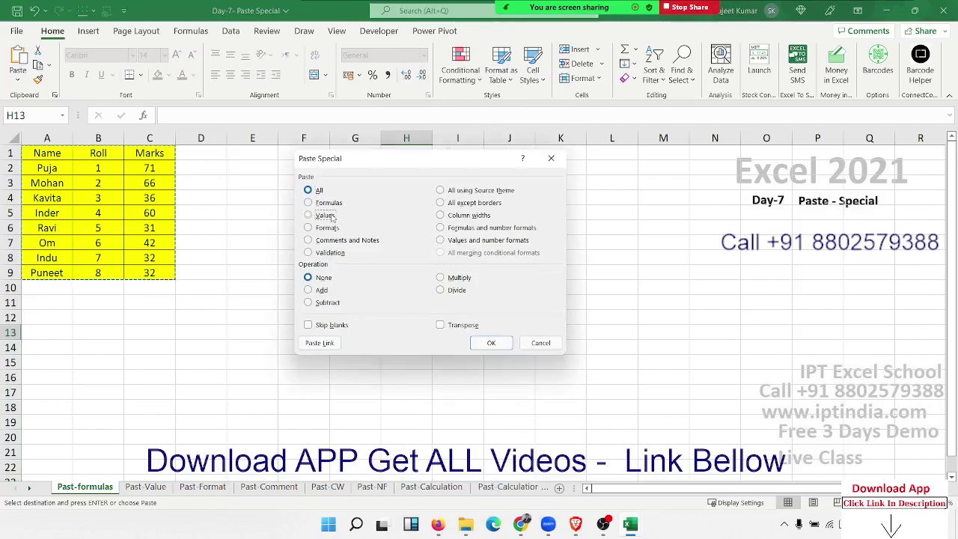
{"action": "left_click", "coordinate": [332, 217]}
{"action": "left_click_drag", "start_coordinate": [393, 161], "coordinate": [603, 150]}
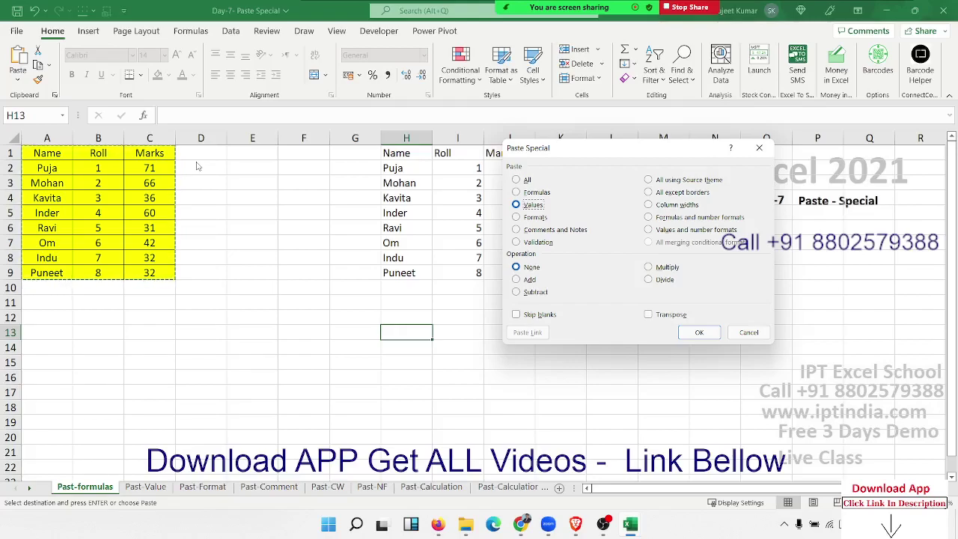
{"action": "left_click", "coordinate": [694, 333]}
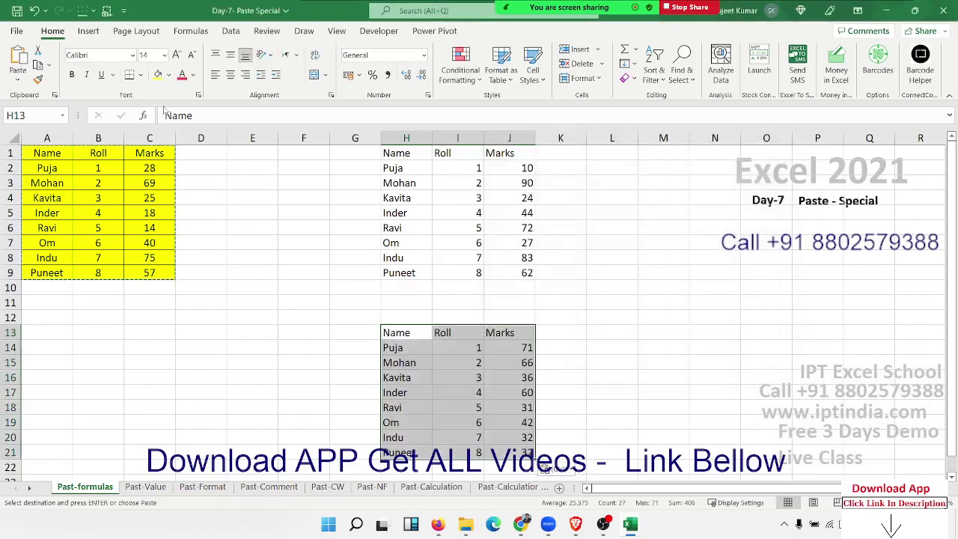
{"action": "key", "text": "ctrl"}
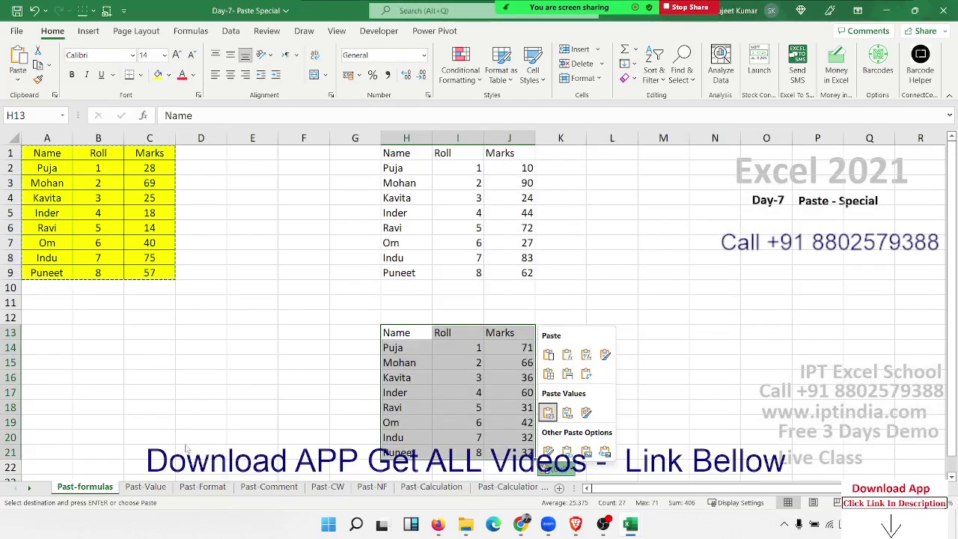
{"action": "left_click", "coordinate": [146, 487]}
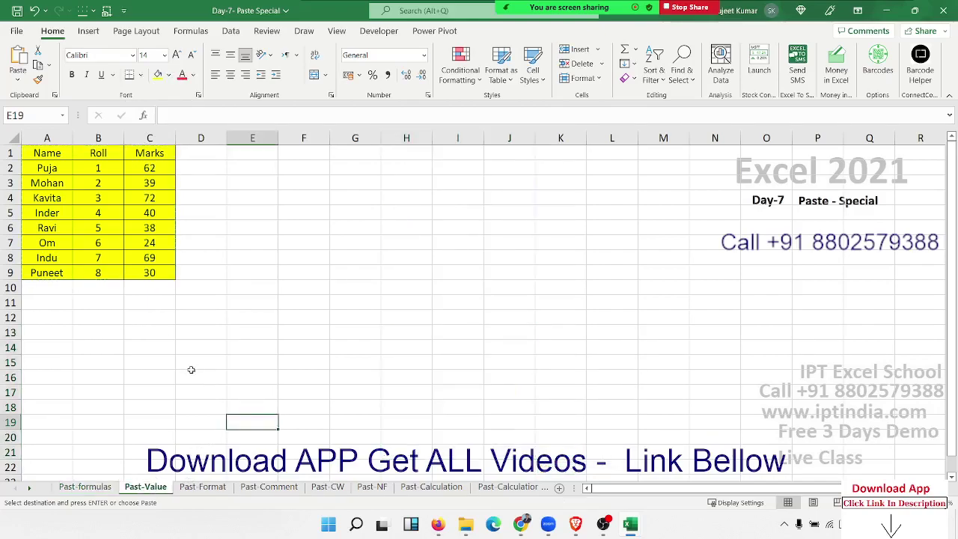
Paste the A1:C9 table at G1 as values only through Paste Special.
{"action": "left_click_drag", "start_coordinate": [170, 279], "coordinate": [34, 153]}
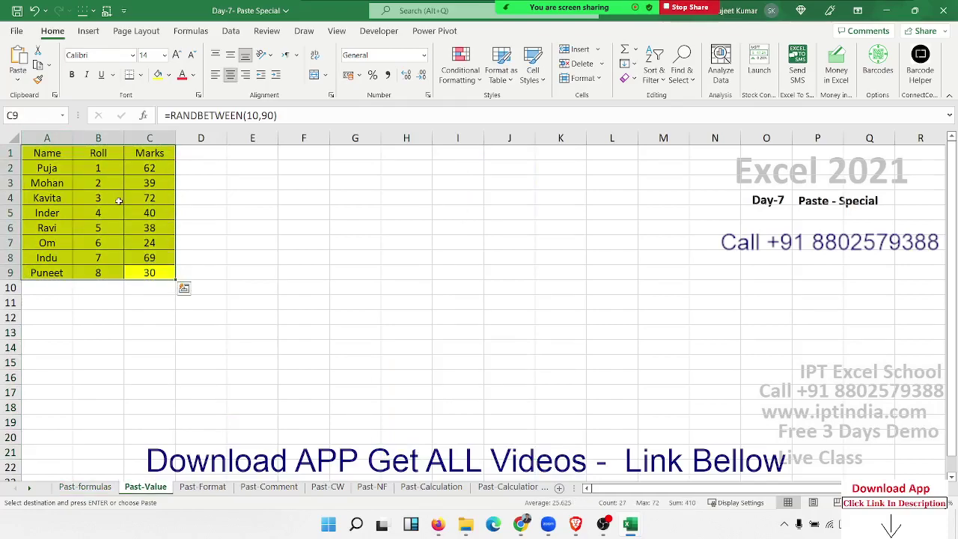
{"action": "left_click", "coordinate": [365, 156]}
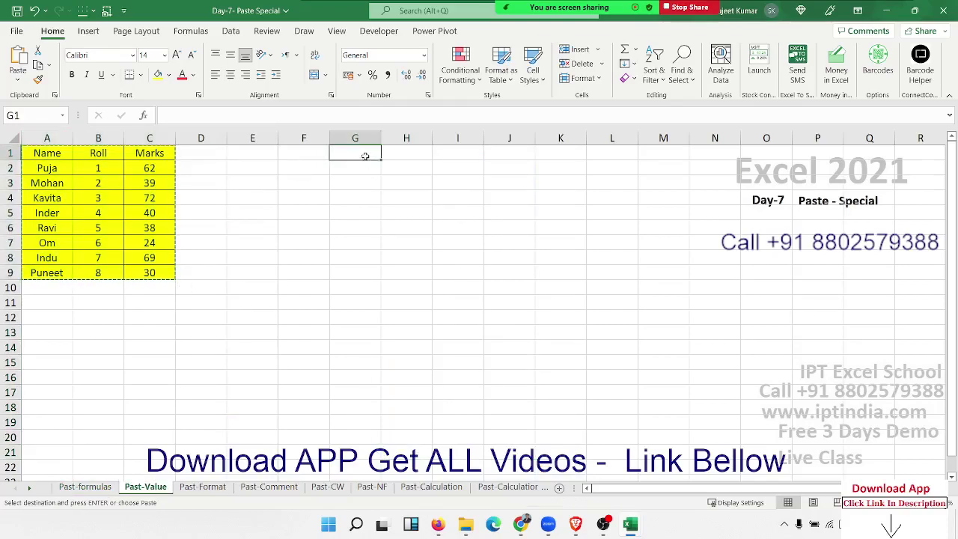
{"action": "right_click", "coordinate": [365, 156]}
{"action": "left_click", "coordinate": [399, 251]}
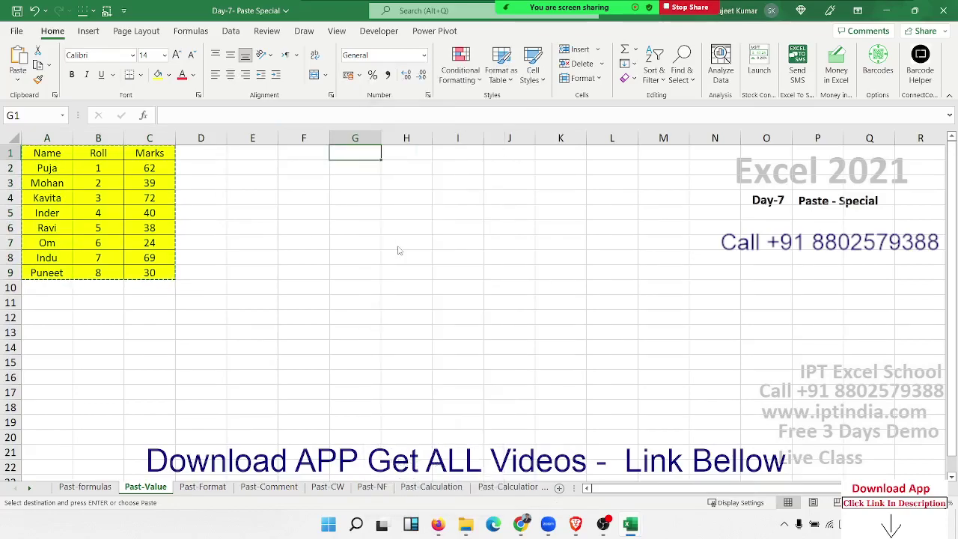
{"action": "left_click", "coordinate": [292, 222]}
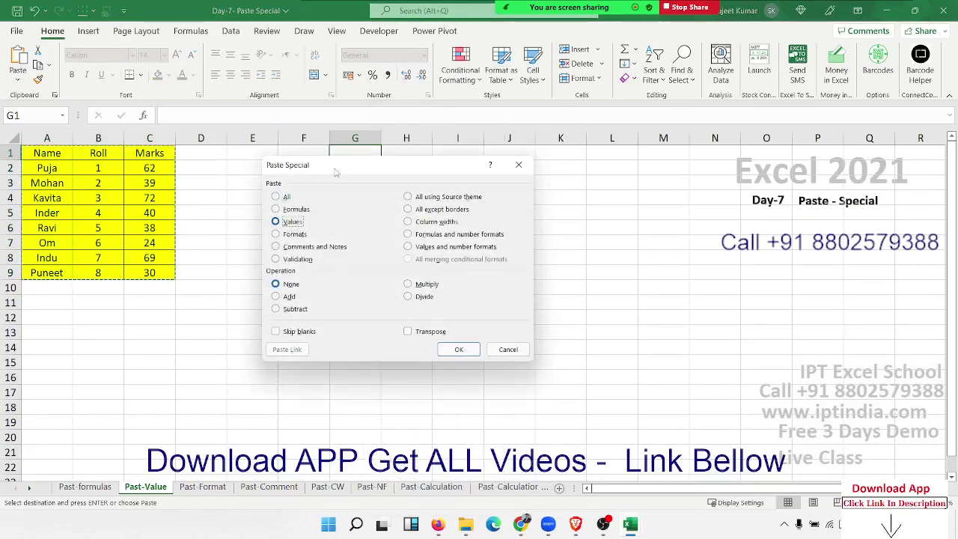
{"action": "left_click_drag", "start_coordinate": [335, 172], "coordinate": [559, 135]}
{"action": "left_click", "coordinate": [677, 311]}
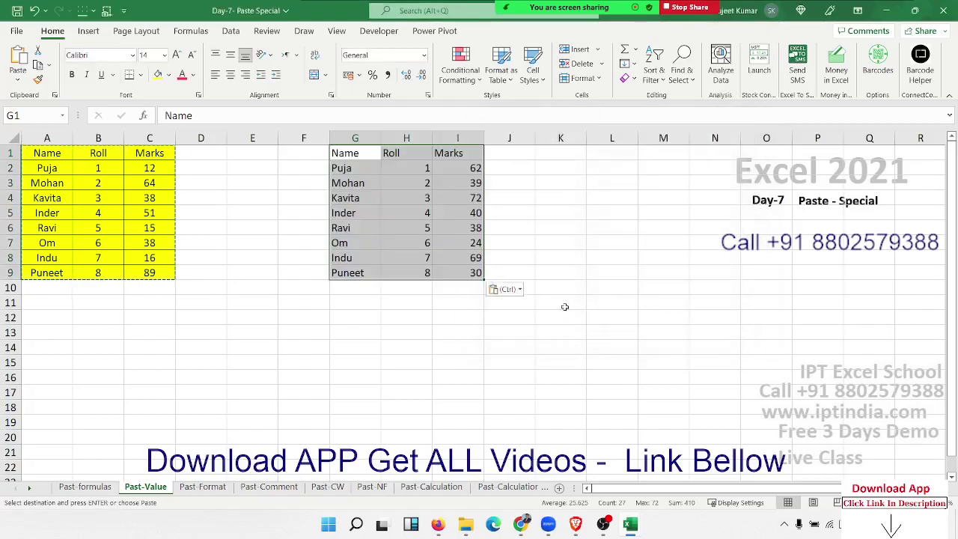
Check that I3 and I5 hold plain numbers, then return to the Past-formulas sheet.
{"action": "left_click", "coordinate": [473, 183]}
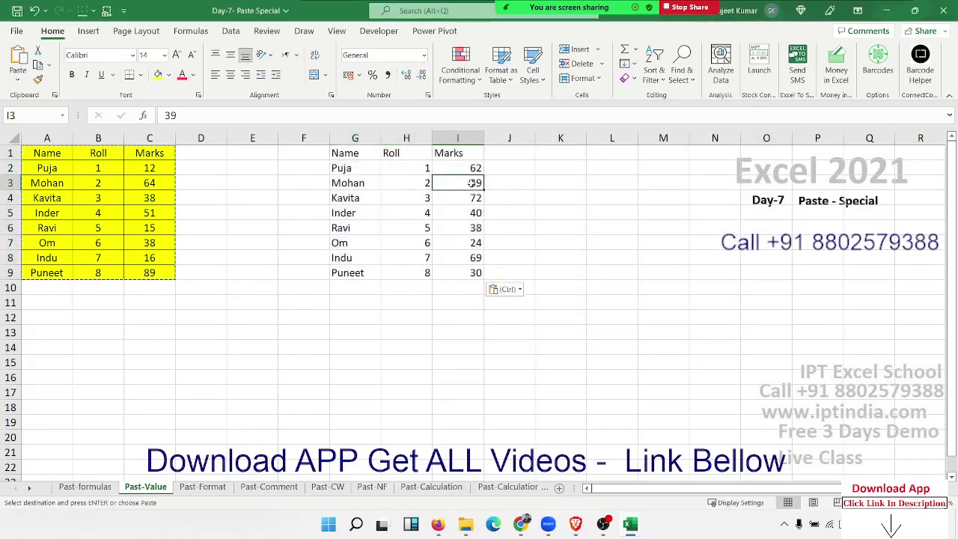
{"action": "double_click", "coordinate": [473, 183]}
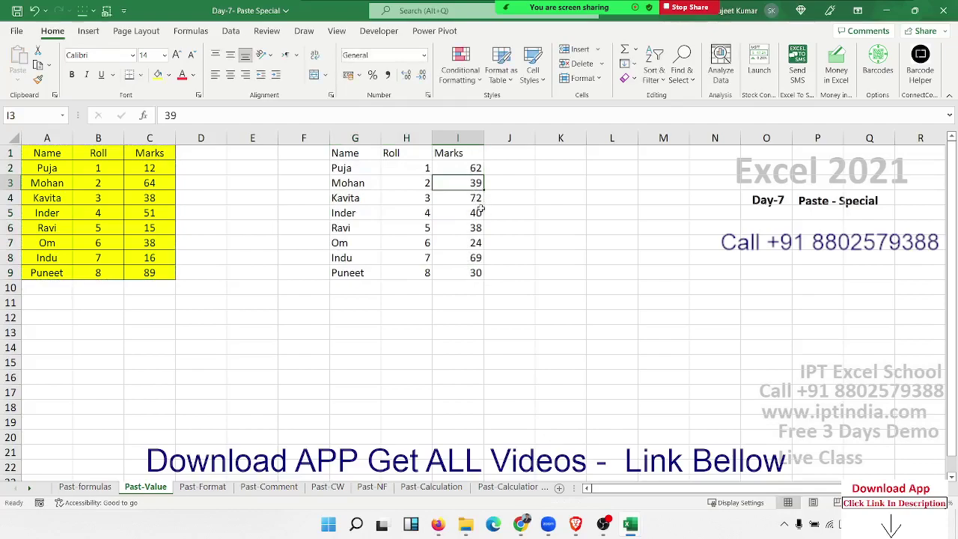
{"action": "left_click", "coordinate": [480, 212]}
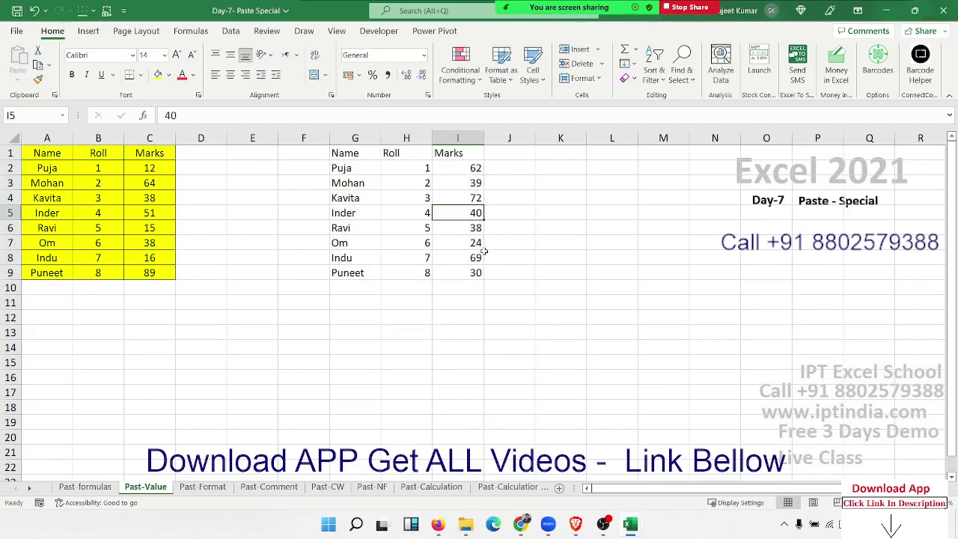
{"action": "left_click", "coordinate": [63, 182]}
{"action": "left_click", "coordinate": [321, 208]}
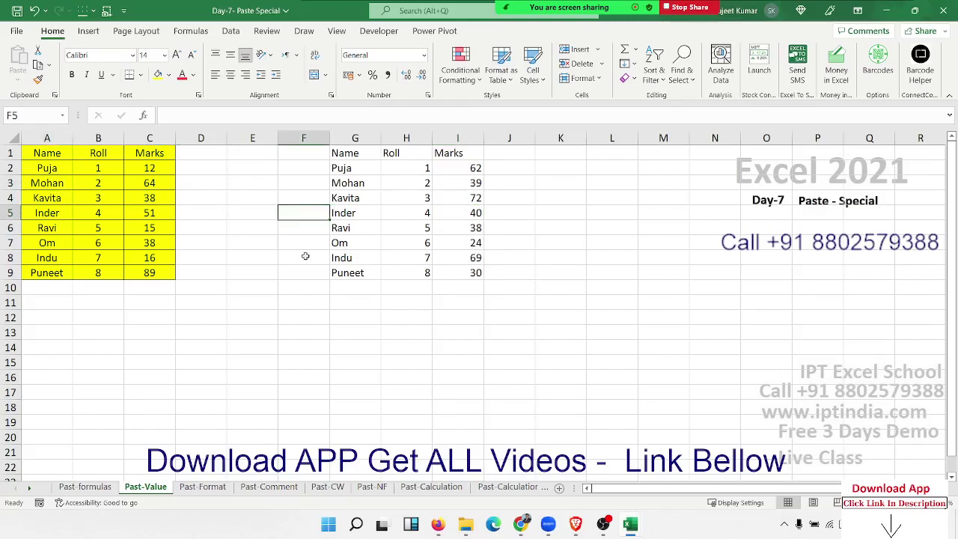
{"action": "left_click", "coordinate": [85, 487]}
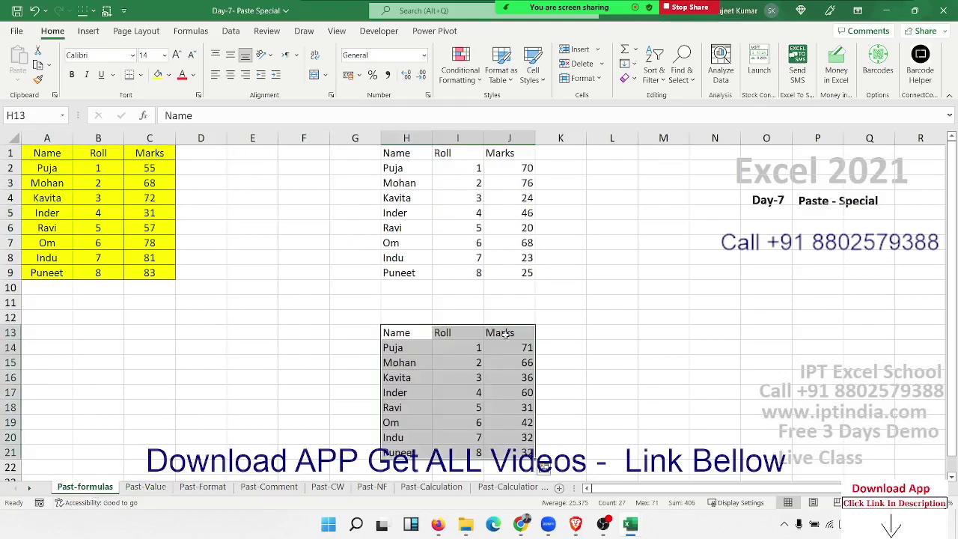
{"action": "left_click", "coordinate": [634, 335]}
{"action": "scroll", "coordinate": [634, 335], "scroll_direction": "down", "scroll_amount": 3}
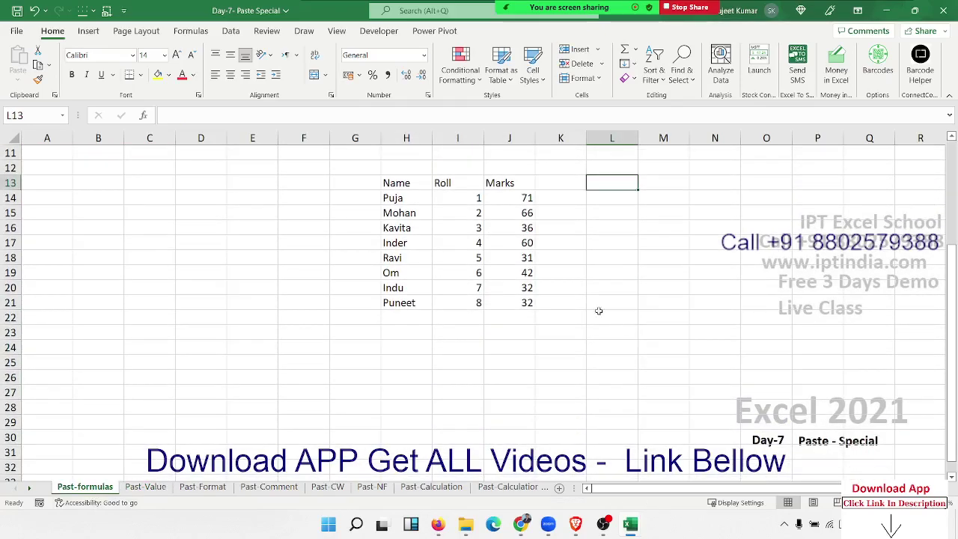
{"action": "left_click", "coordinate": [527, 201]}
{"action": "key", "text": "ctrl+Down"}
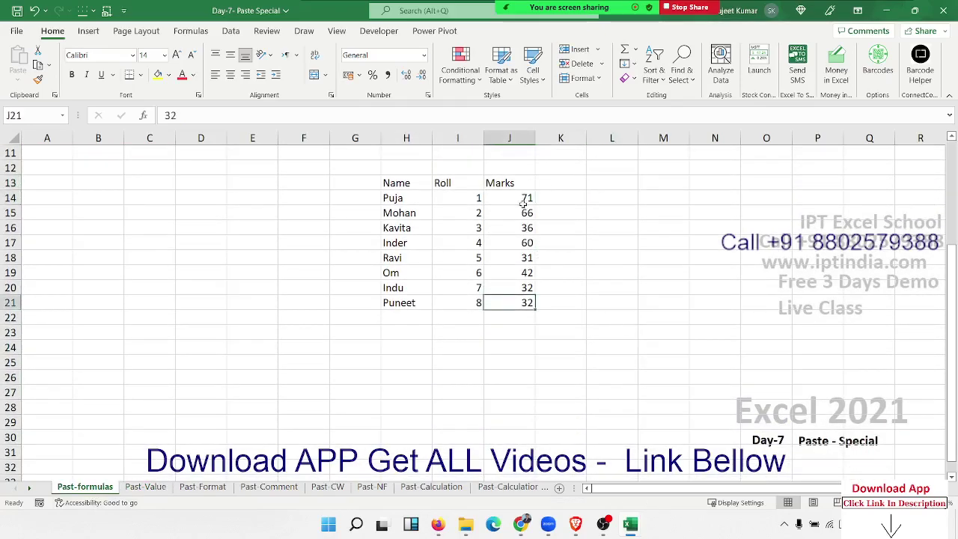
{"action": "key", "text": "Up"}
{"action": "key", "text": "Up"}
{"action": "key", "text": "Up"}
{"action": "key", "text": "Up"}
{"action": "key", "text": "Up"}
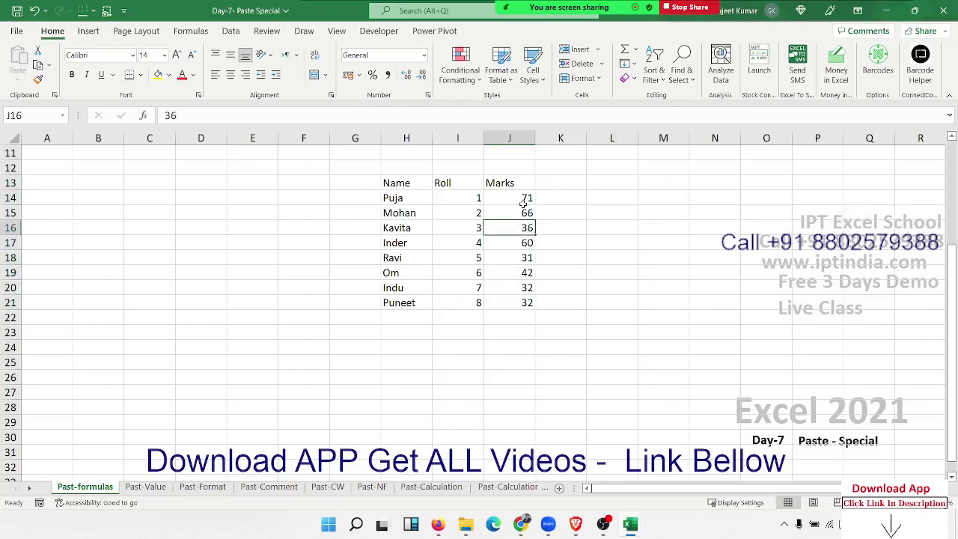
{"action": "key", "text": "Up"}
{"action": "key", "text": "Up"}
{"action": "key", "text": "Down"}
{"action": "key", "text": "ctrl+Left"}
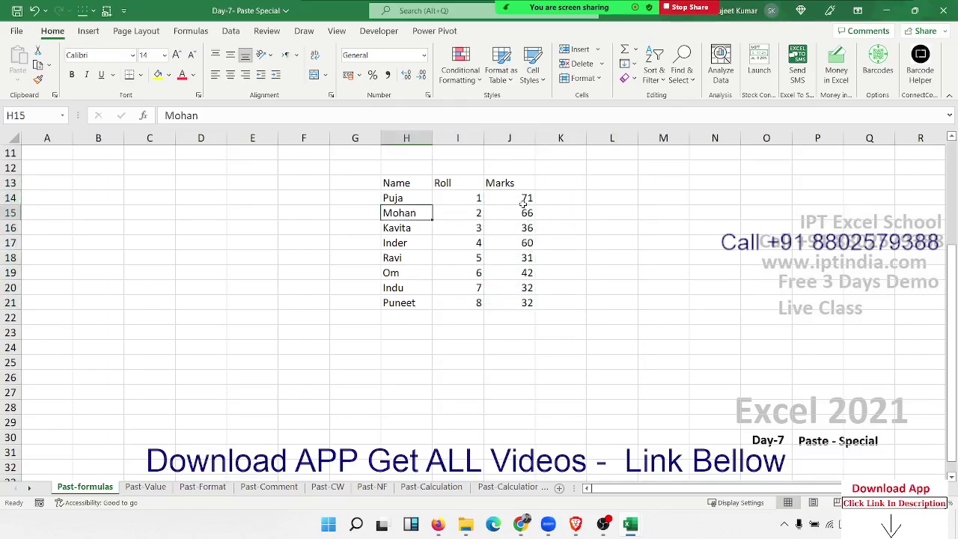
{"action": "scroll", "coordinate": [524, 203], "scroll_direction": "up", "scroll_amount": 2}
{"action": "scroll", "coordinate": [524, 202], "scroll_direction": "up", "scroll_amount": 2}
Copy the yellow table A1:C9 and paste only its formulas at H13 via Paste Special.
{"action": "left_click", "coordinate": [516, 227]}
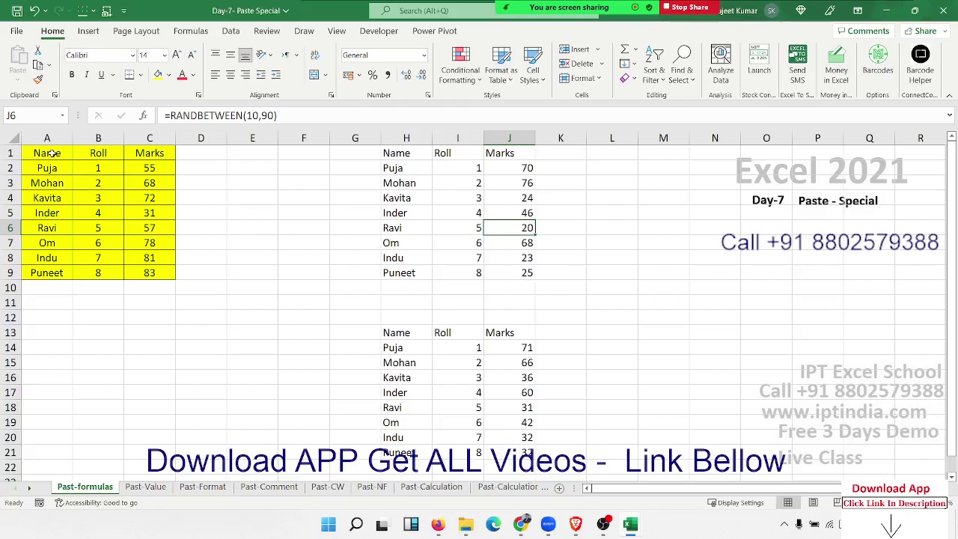
{"action": "left_click_drag", "start_coordinate": [46, 152], "coordinate": [154, 273]}
{"action": "key", "text": "ctrl+c"}
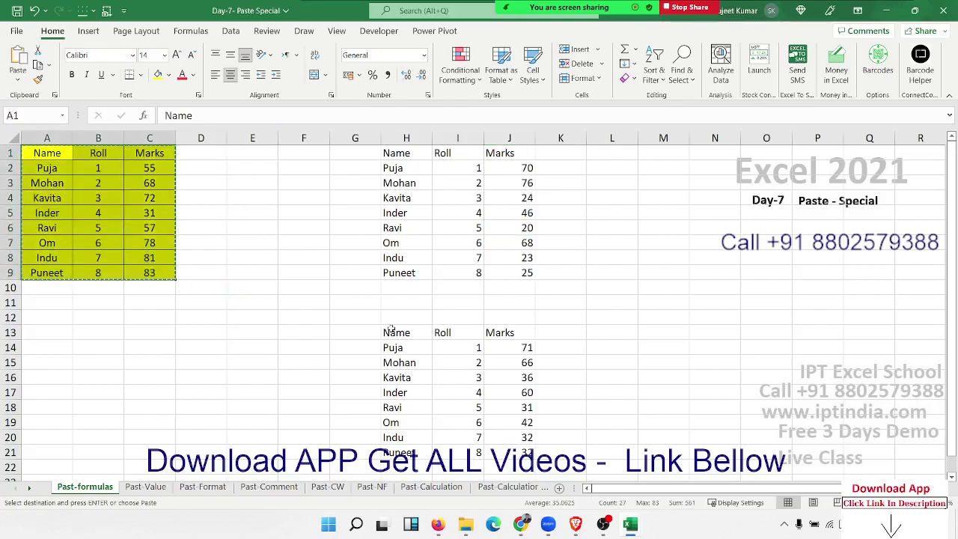
{"action": "left_click", "coordinate": [390, 331]}
{"action": "right_click", "coordinate": [391, 330]}
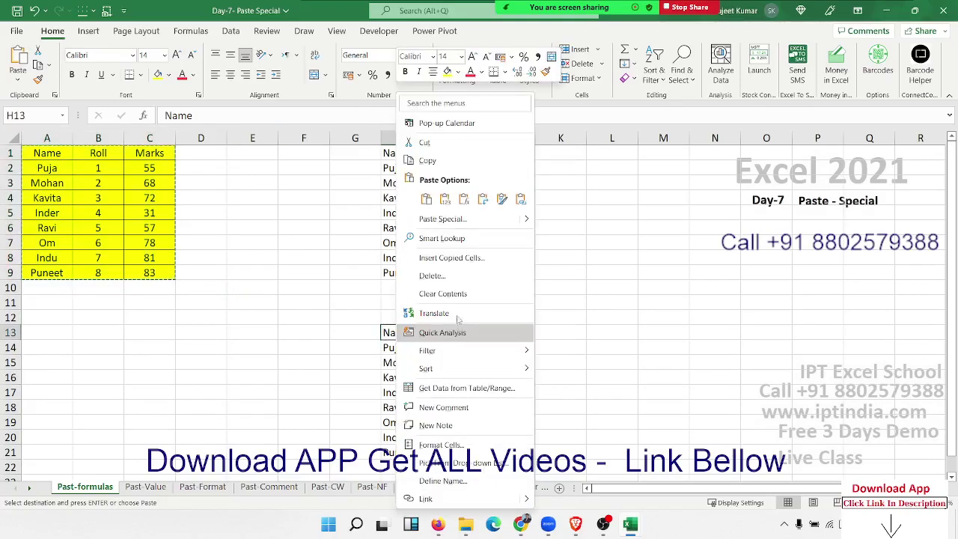
{"action": "left_click", "coordinate": [441, 219]}
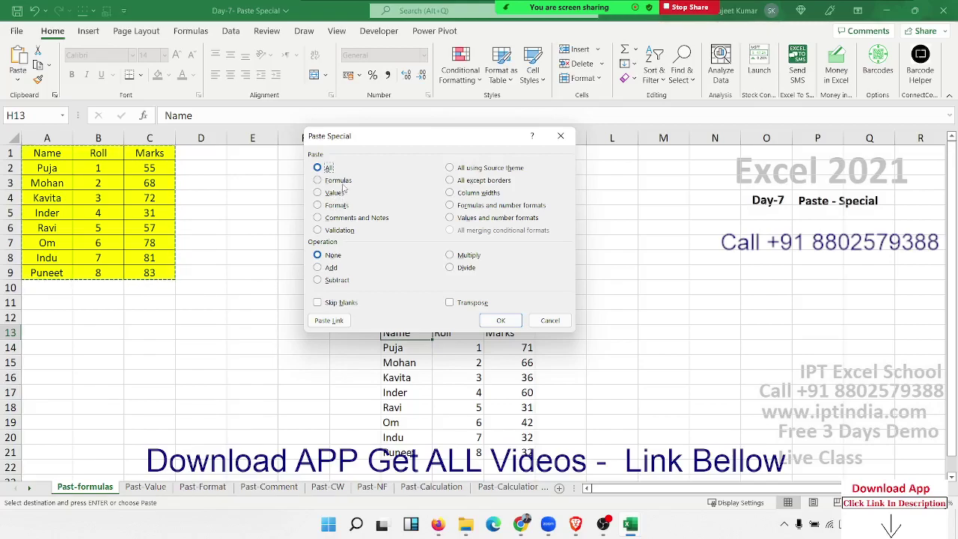
{"action": "left_click", "coordinate": [337, 180]}
{"action": "left_click", "coordinate": [500, 320]}
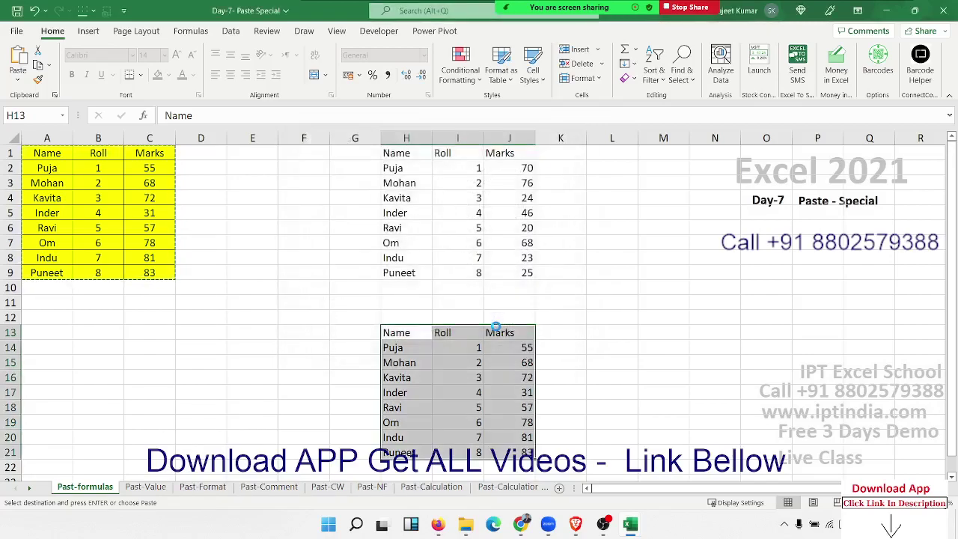
{"action": "left_click", "coordinate": [515, 361]}
Select and copy the lower Marks column J14:J21.
{"action": "scroll", "coordinate": [521, 352], "scroll_direction": "down", "scroll_amount": 3}
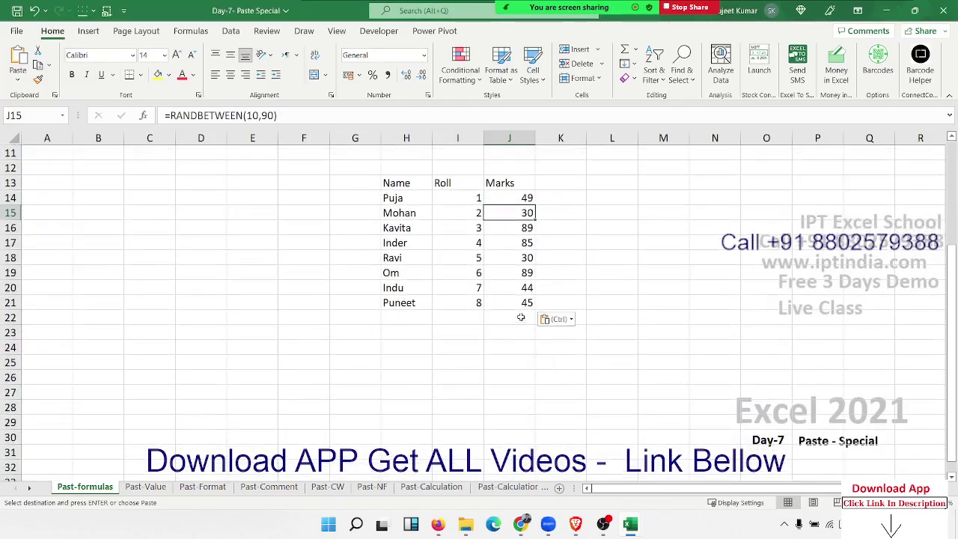
{"action": "left_click_drag", "start_coordinate": [523, 303], "coordinate": [525, 199]}
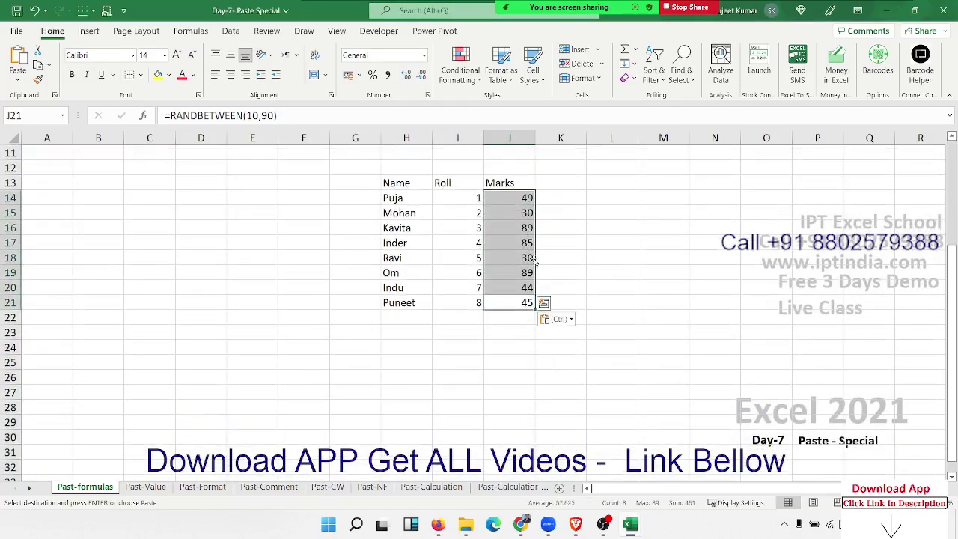
{"action": "scroll", "coordinate": [539, 273], "scroll_direction": "up", "scroll_amount": 2}
{"action": "scroll", "coordinate": [545, 285], "scroll_direction": "up", "scroll_amount": 1}
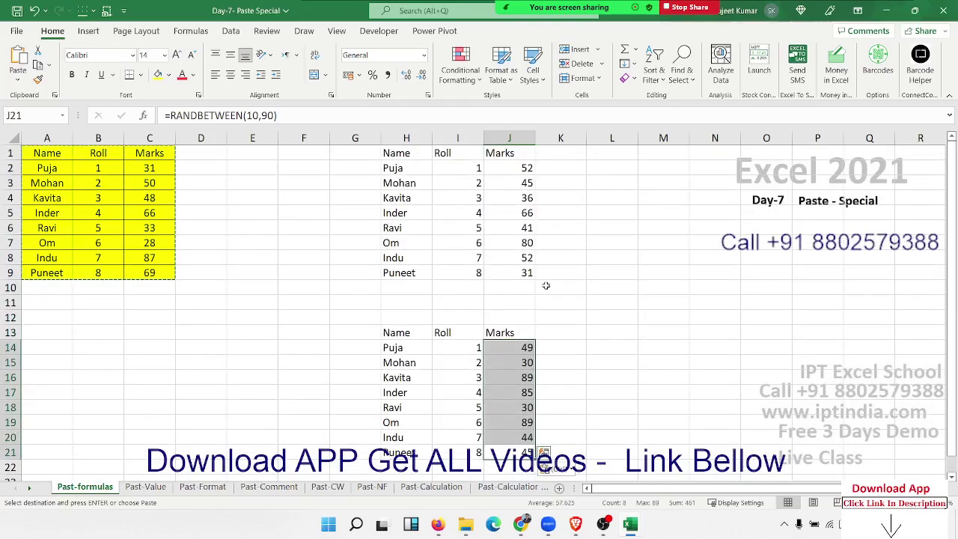
{"action": "left_click", "coordinate": [605, 292]}
{"action": "left_click", "coordinate": [518, 346]}
{"action": "mouse_move", "coordinate": [518, 349]}
{"action": "left_mouse_down"}
{"action": "mouse_move", "coordinate": [539, 468]}
{"action": "mouse_move", "coordinate": [514, 448]}
{"action": "left_mouse_up"}
{"action": "key", "text": "ctrl+c"}
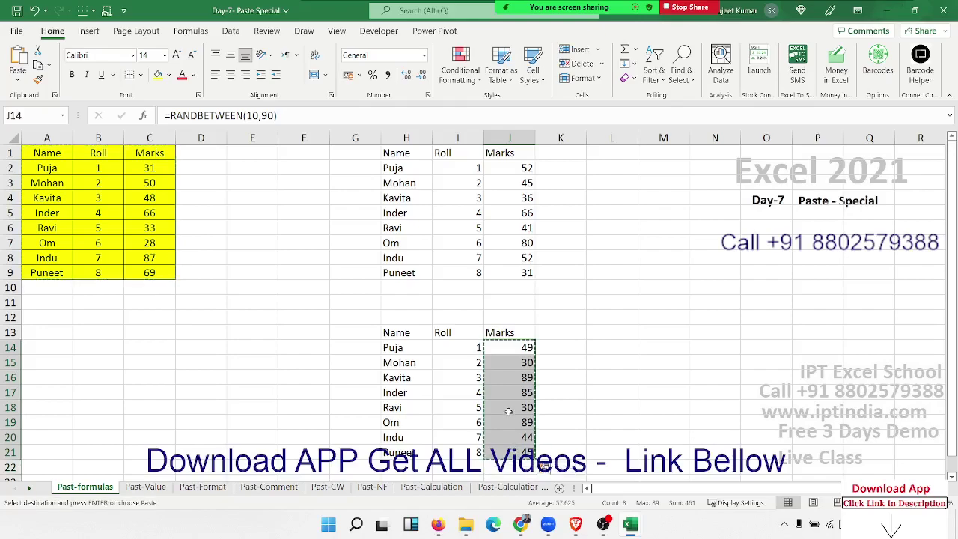
Paste the marks back over themselves as values only, then confirm J19 holds a plain number.
{"action": "right_click", "coordinate": [509, 409]}
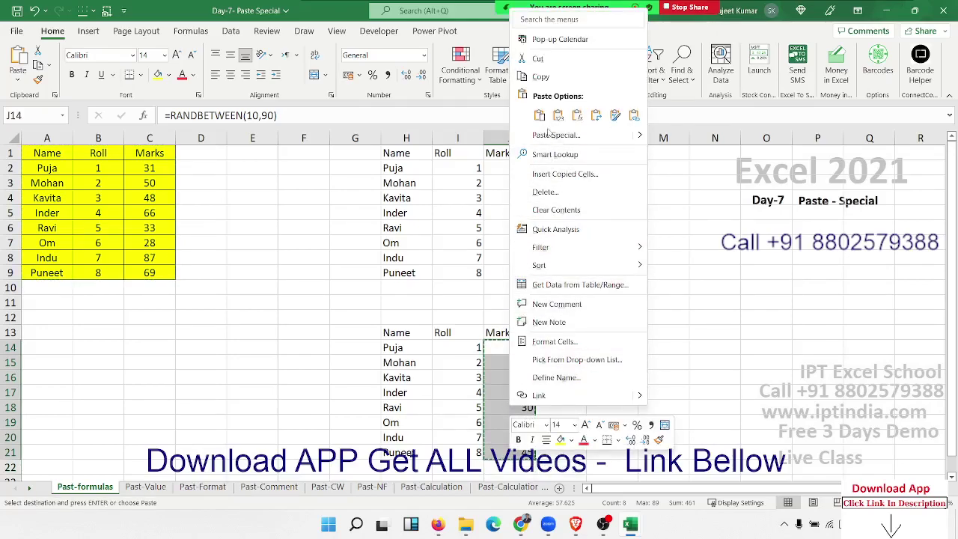
{"action": "left_click", "coordinate": [550, 140]}
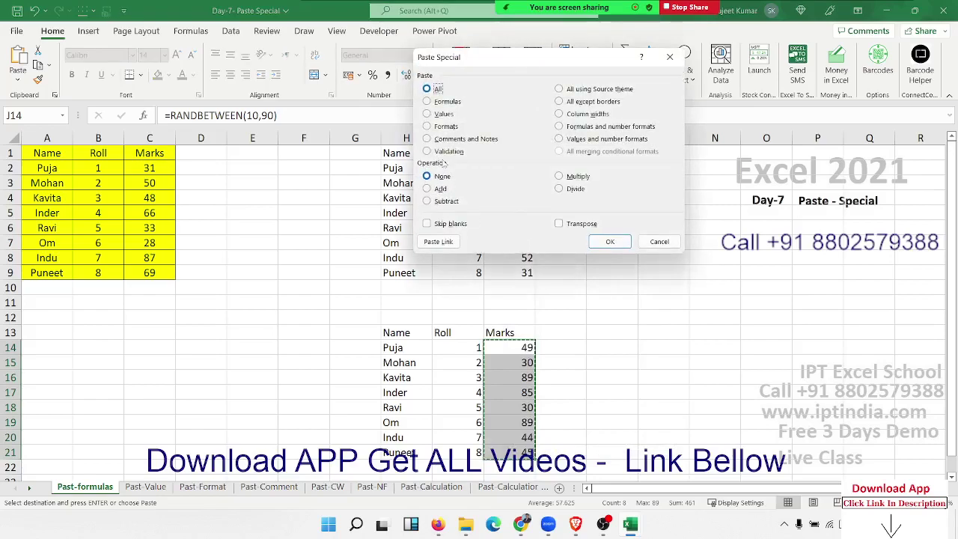
{"action": "left_click", "coordinate": [439, 116]}
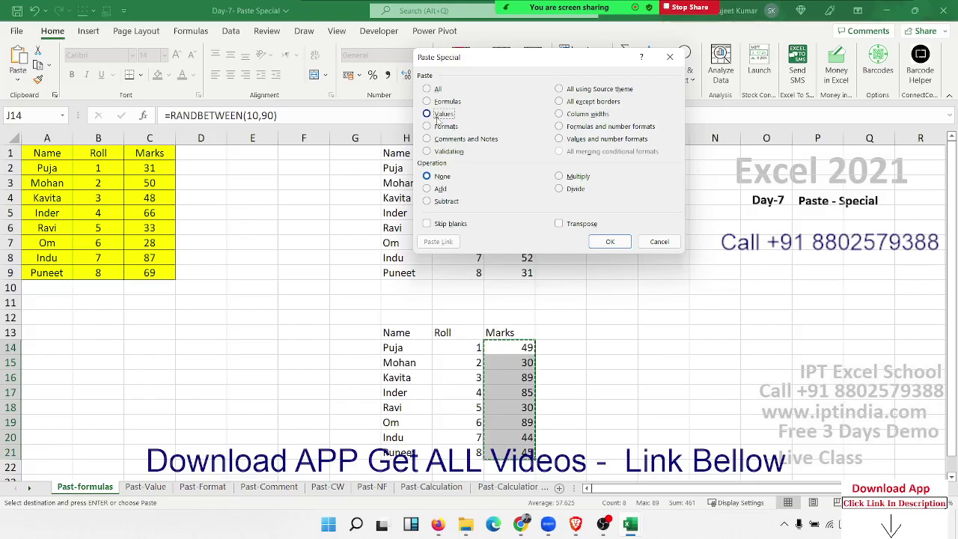
{"action": "left_click", "coordinate": [427, 113]}
{"action": "left_click", "coordinate": [610, 241]}
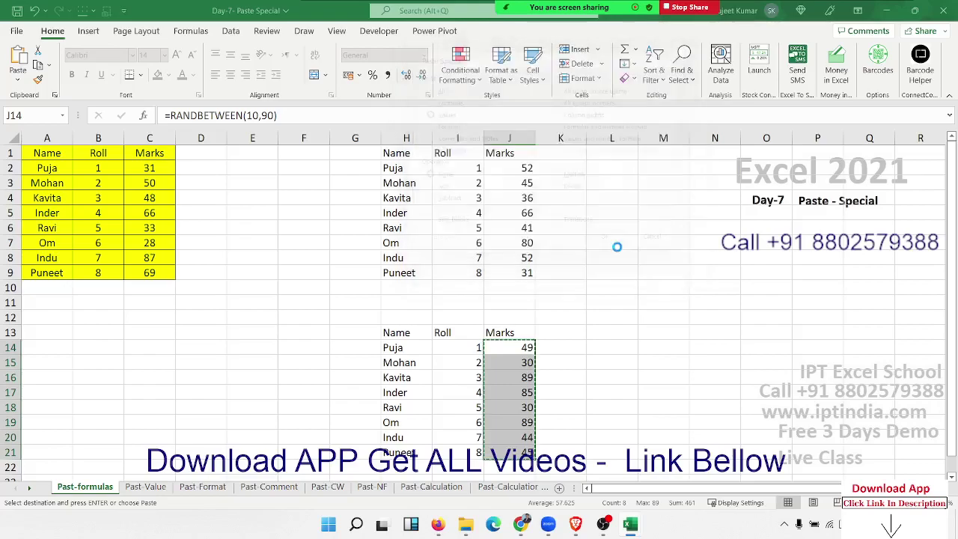
{"action": "left_click_drag", "start_coordinate": [524, 378], "coordinate": [524, 407]}
{"action": "left_click", "coordinate": [524, 392]}
{"action": "left_click", "coordinate": [519, 423]}
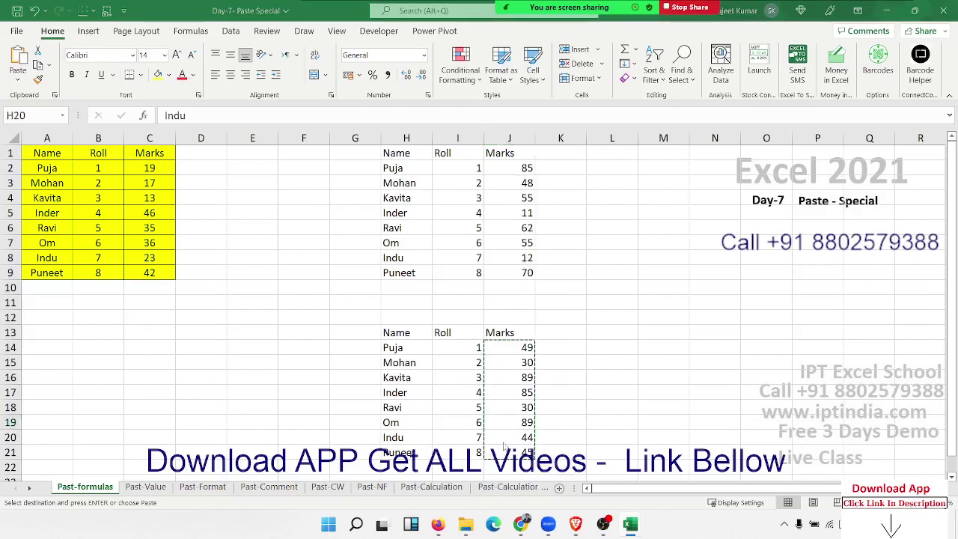
{"action": "left_click", "coordinate": [498, 406]}
Open the DA-Sales workbook from the File > Open recent workbooks list.
{"action": "left_click", "coordinate": [15, 30]}
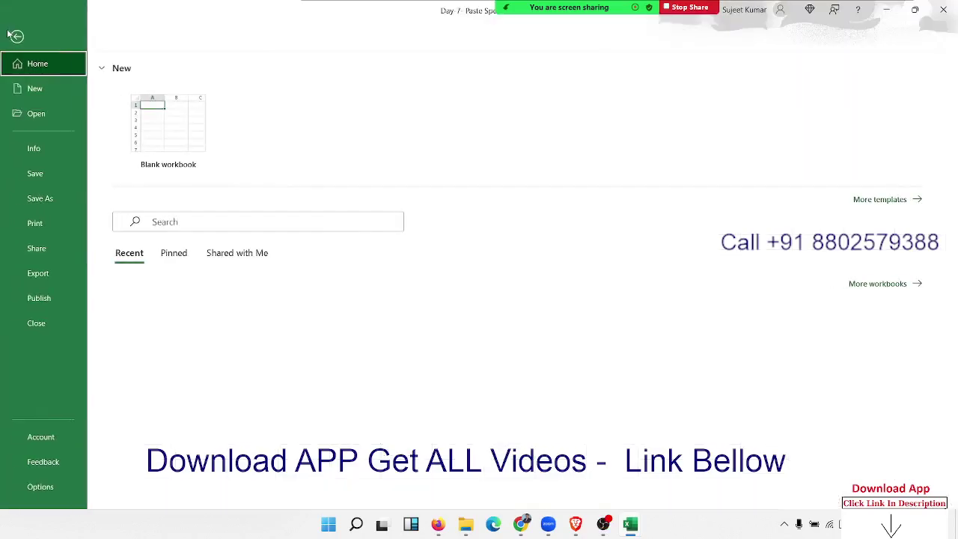
{"action": "left_click", "coordinate": [38, 116]}
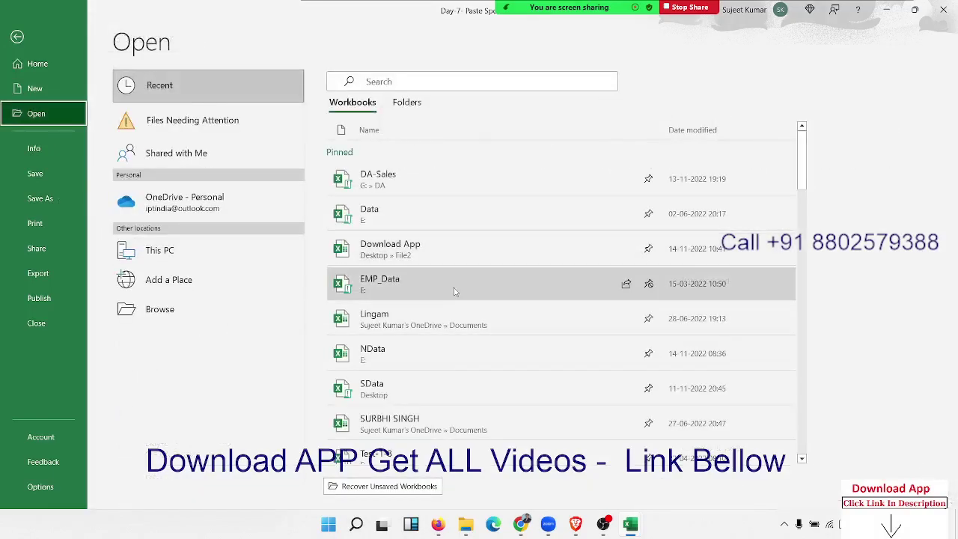
{"action": "scroll", "coordinate": [454, 291], "scroll_direction": "down", "scroll_amount": 1}
{"action": "scroll", "coordinate": [445, 374], "scroll_direction": "down", "scroll_amount": 1}
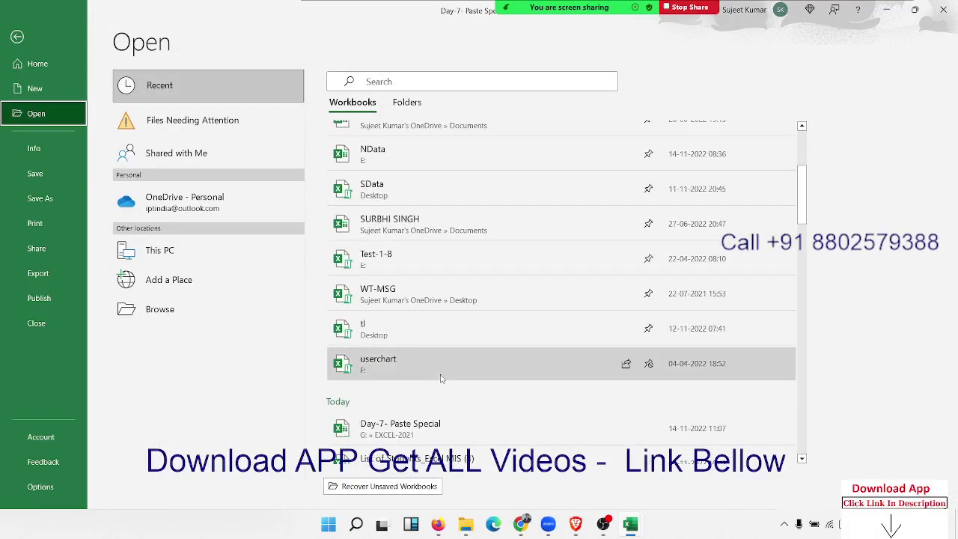
{"action": "scroll", "coordinate": [434, 337], "scroll_direction": "up", "scroll_amount": 3}
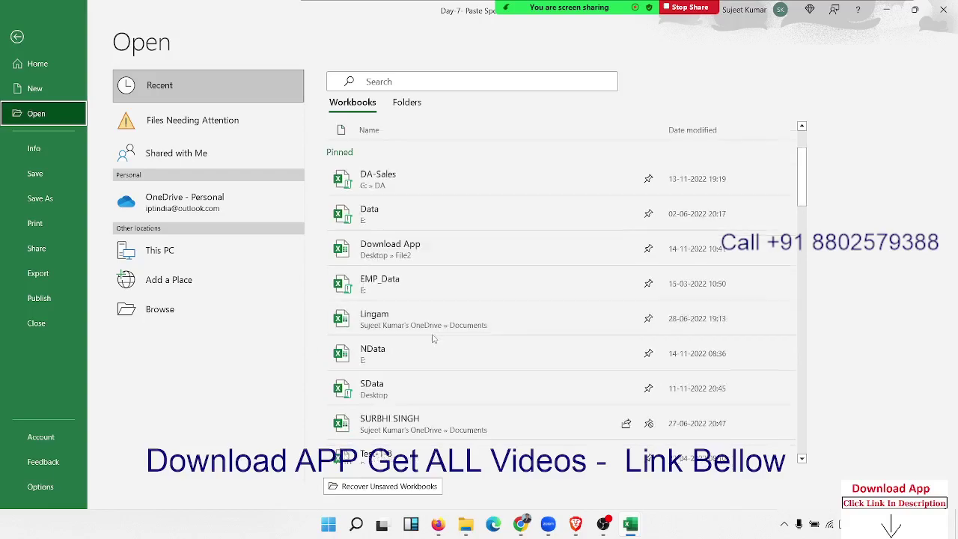
{"action": "left_click", "coordinate": [418, 184]}
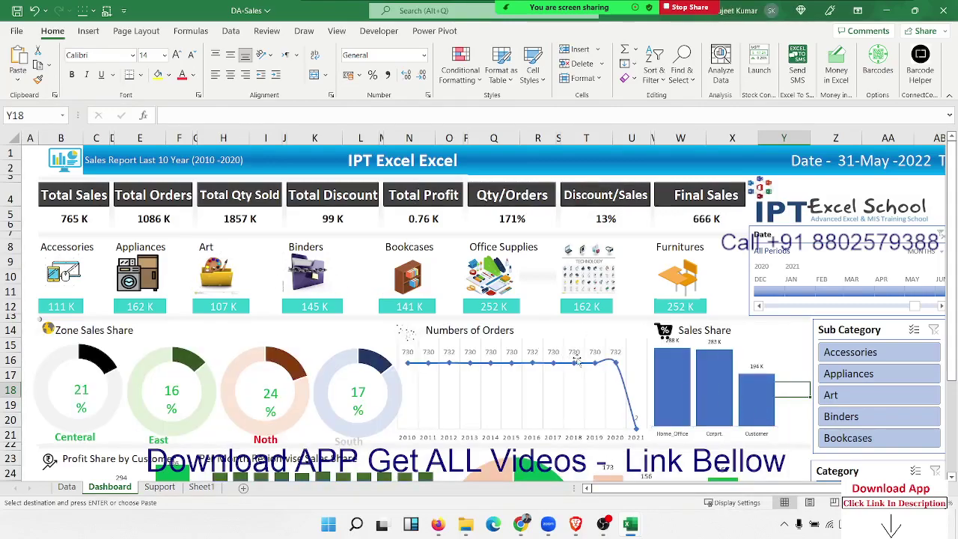
{"action": "scroll", "coordinate": [576, 361], "scroll_direction": "down", "scroll_amount": 4}
{"action": "scroll", "coordinate": [576, 361], "scroll_direction": "up", "scroll_amount": 4}
{"action": "double_click", "coordinate": [169, 217]}
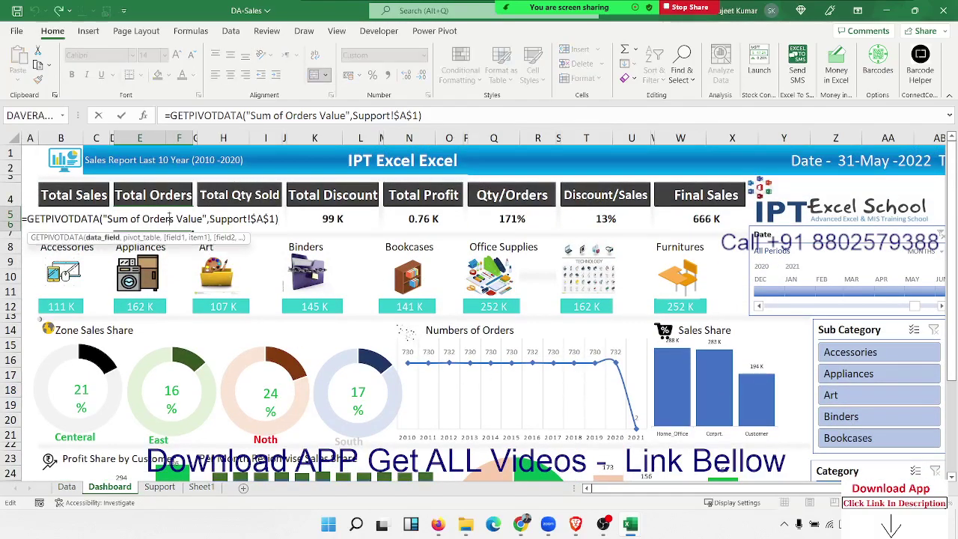
{"action": "key", "text": "Escape"}
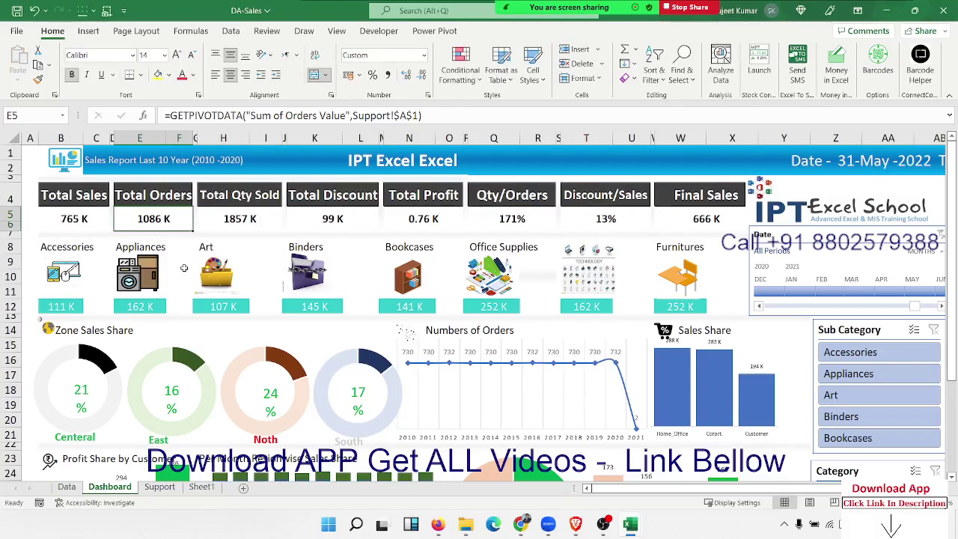
{"action": "left_click", "coordinate": [66, 487]}
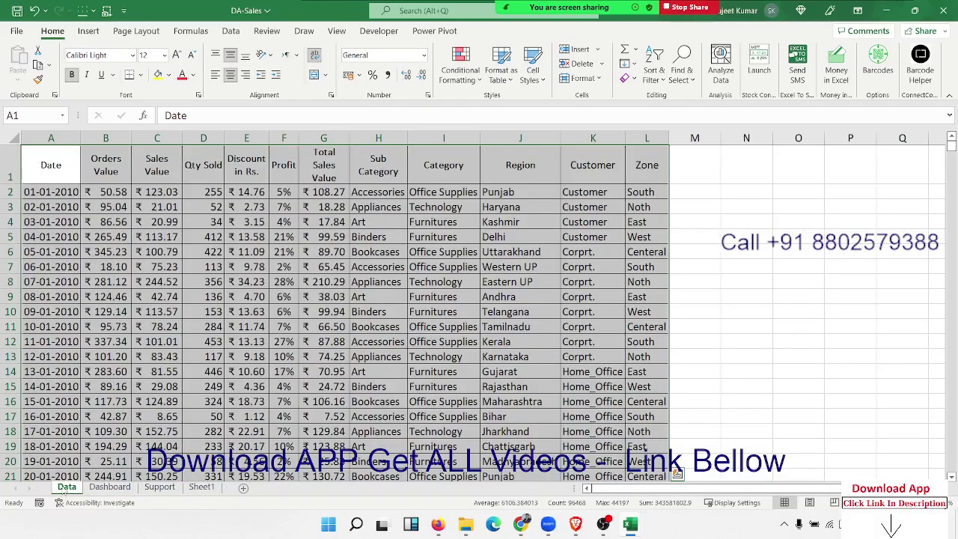
{"action": "left_click", "coordinate": [133, 356]}
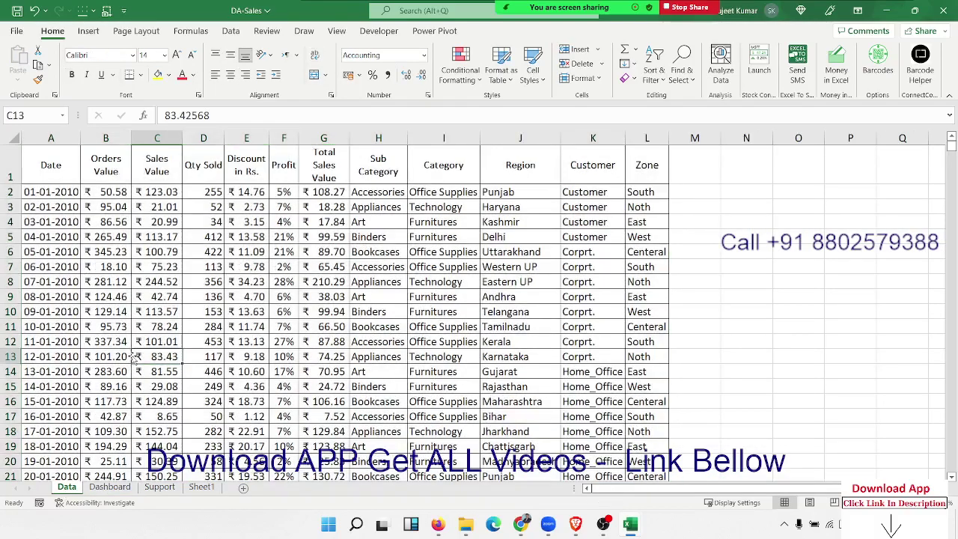
{"action": "left_click", "coordinate": [109, 487]}
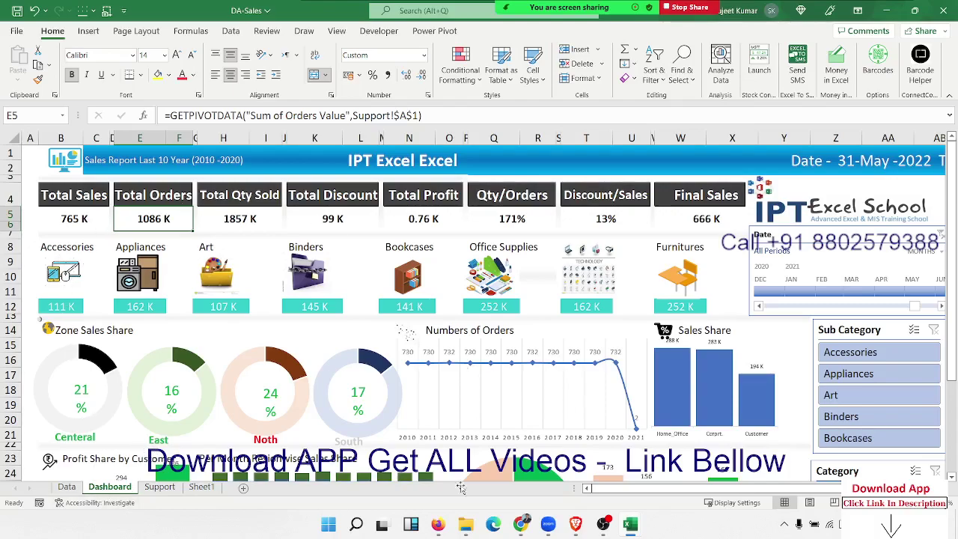
{"action": "mouse_move", "coordinate": [134, 470]}
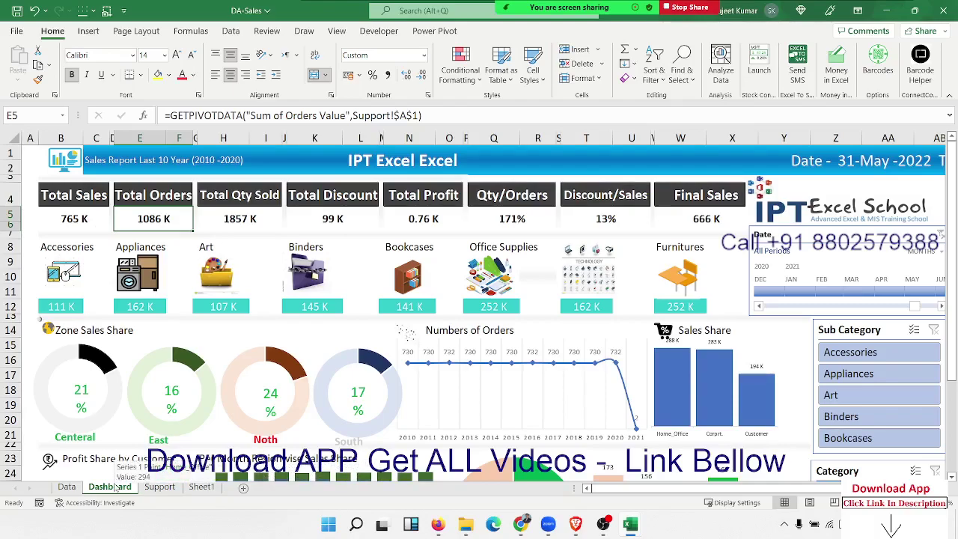
Copy the Dashboard sheet to (new book) using Move or Copy with Create a copy ticked.
{"action": "right_click", "coordinate": [106, 491]}
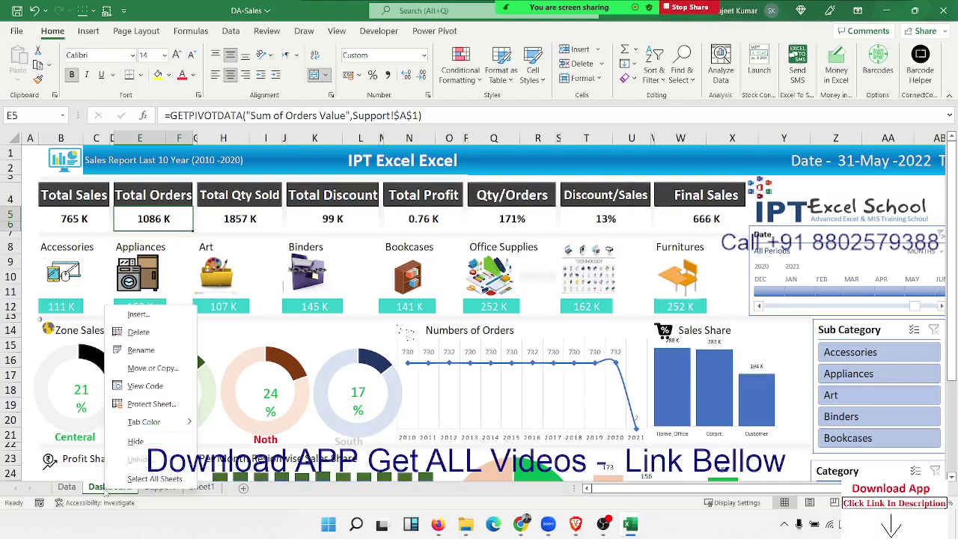
{"action": "left_click", "coordinate": [134, 369]}
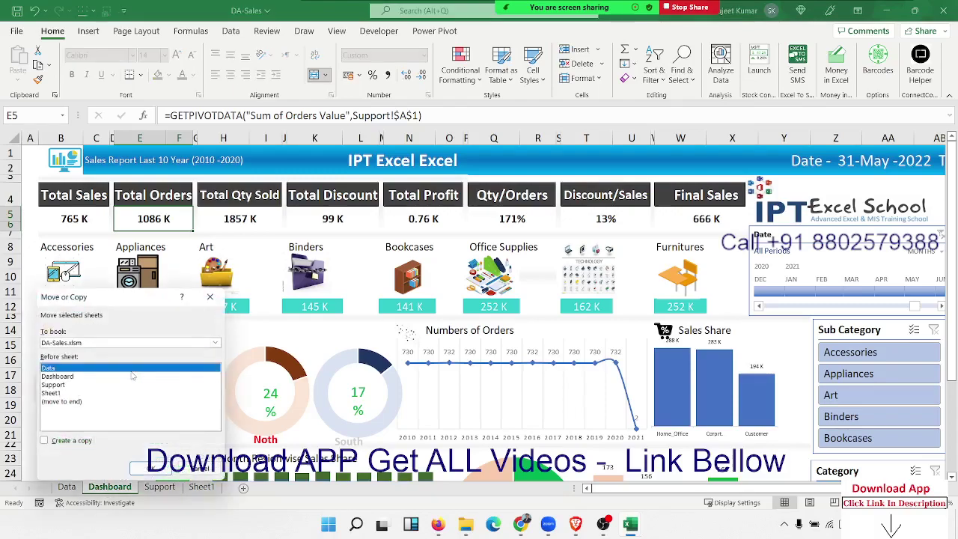
{"action": "left_click", "coordinate": [54, 442]}
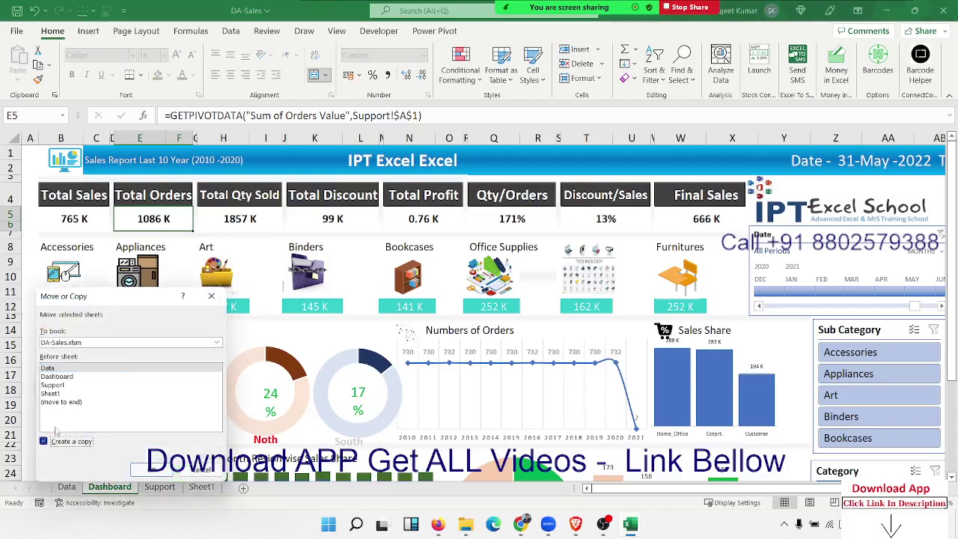
{"action": "left_click", "coordinate": [68, 344]}
{"action": "left_click", "coordinate": [71, 355]}
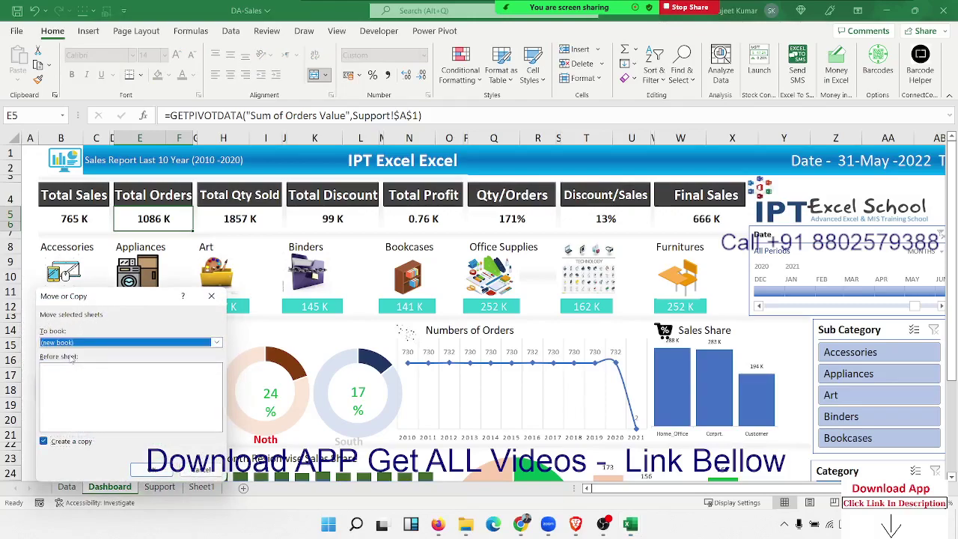
{"action": "left_click", "coordinate": [159, 473]}
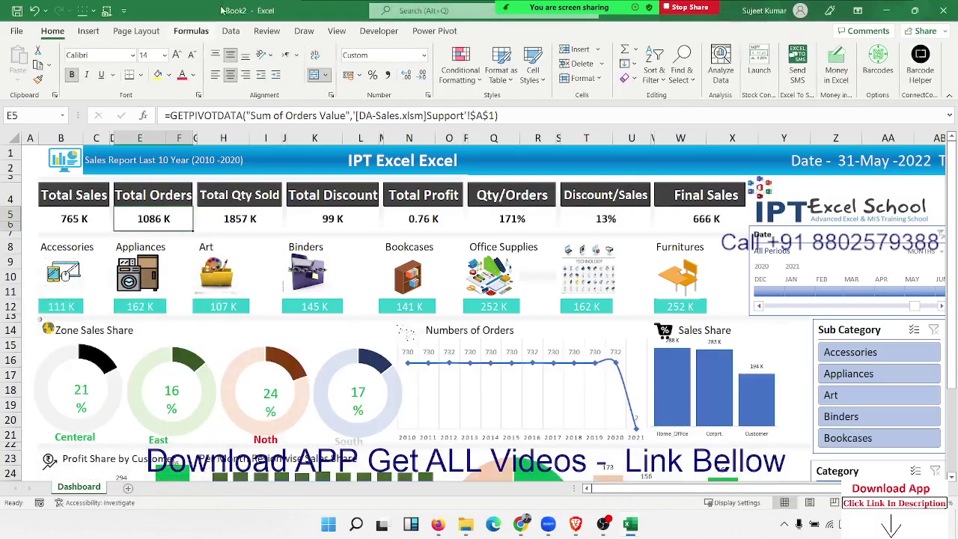
{"action": "scroll", "coordinate": [470, 386], "scroll_direction": "down", "scroll_amount": 2}
{"action": "scroll", "coordinate": [470, 386], "scroll_direction": "down", "scroll_amount": 5}
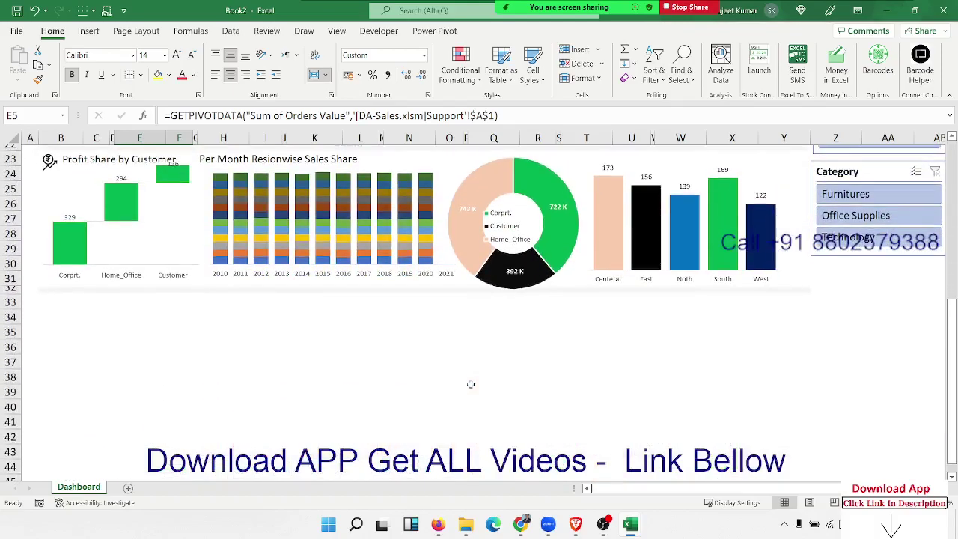
{"action": "scroll", "coordinate": [470, 386], "scroll_direction": "up", "scroll_amount": 7}
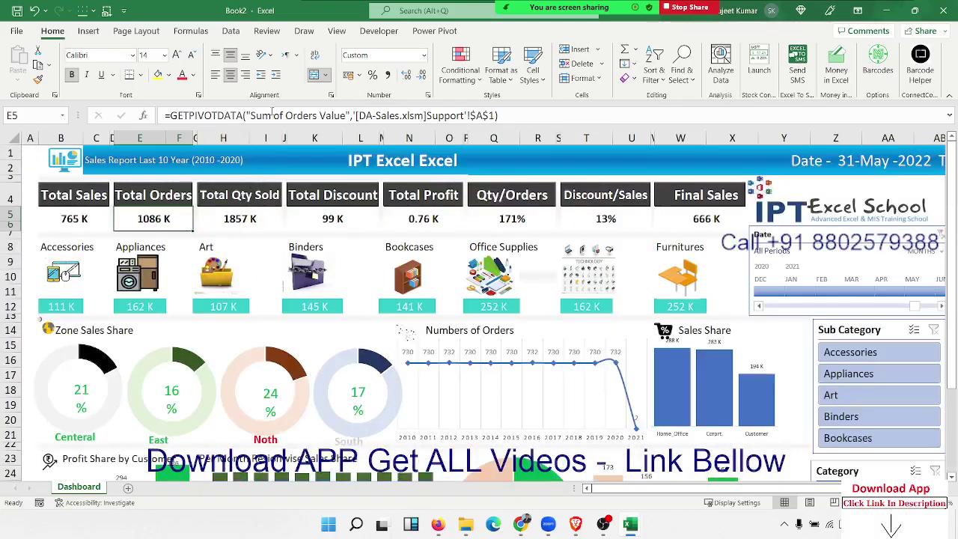
{"action": "key", "text": "Right"}
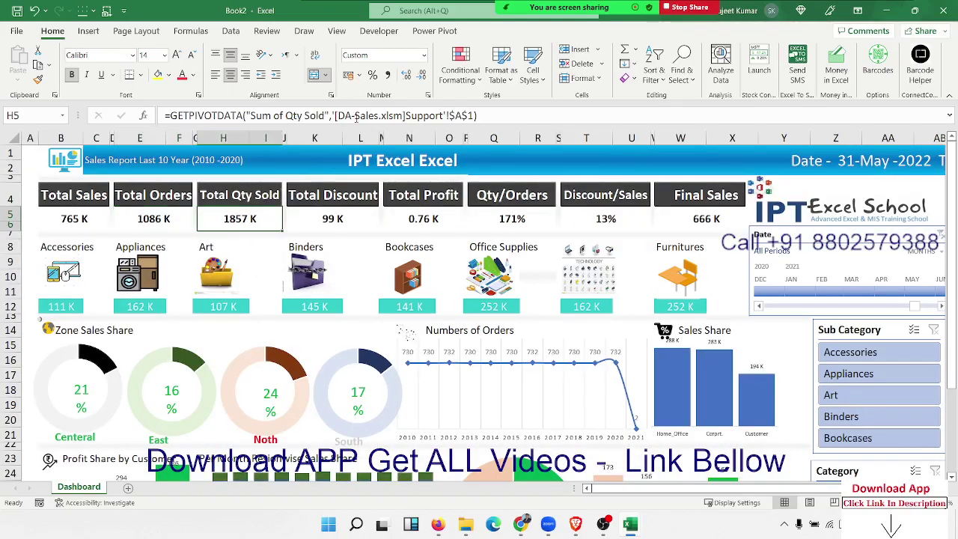
{"action": "left_click_drag", "start_coordinate": [356, 118], "coordinate": [438, 117]}
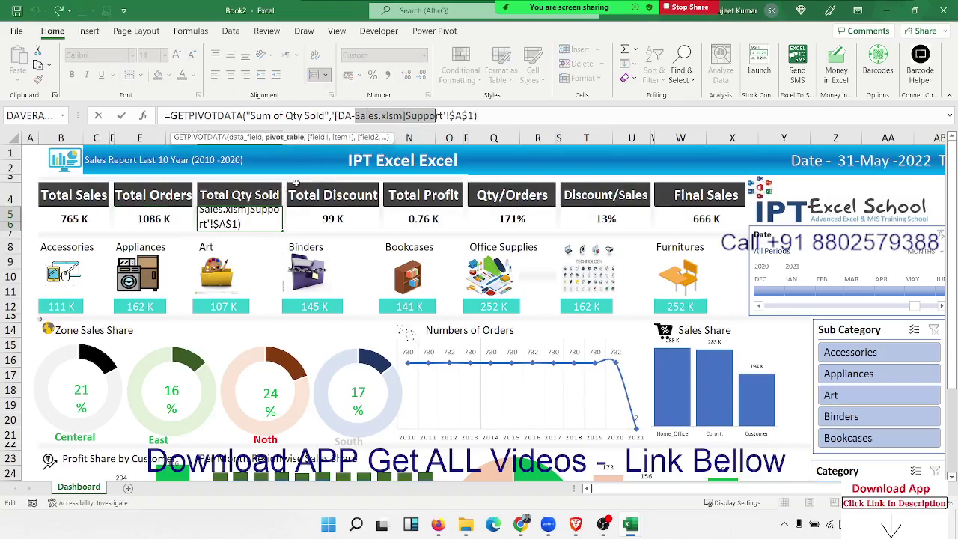
{"action": "key", "text": "Escape"}
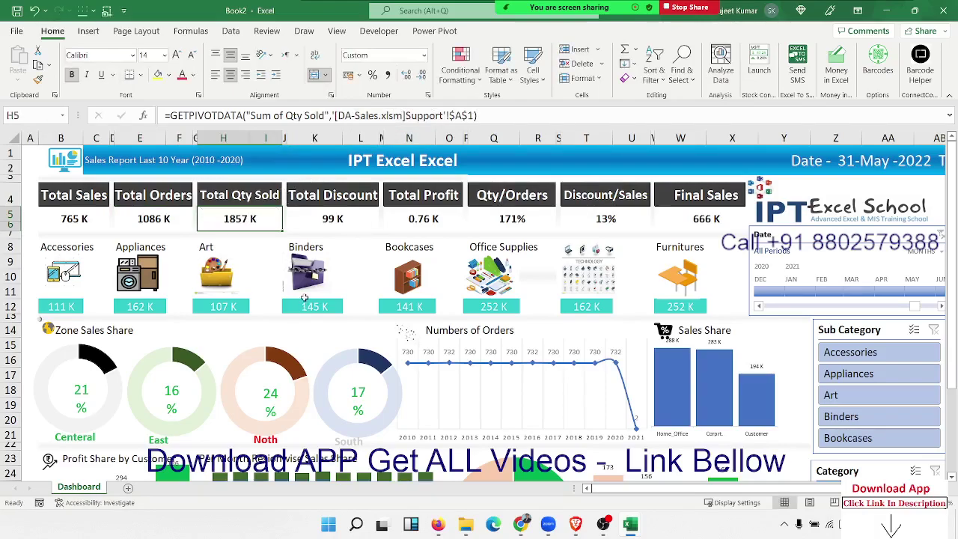
{"action": "left_click", "coordinate": [90, 218]}
{"action": "key", "text": "ctrl+c"}
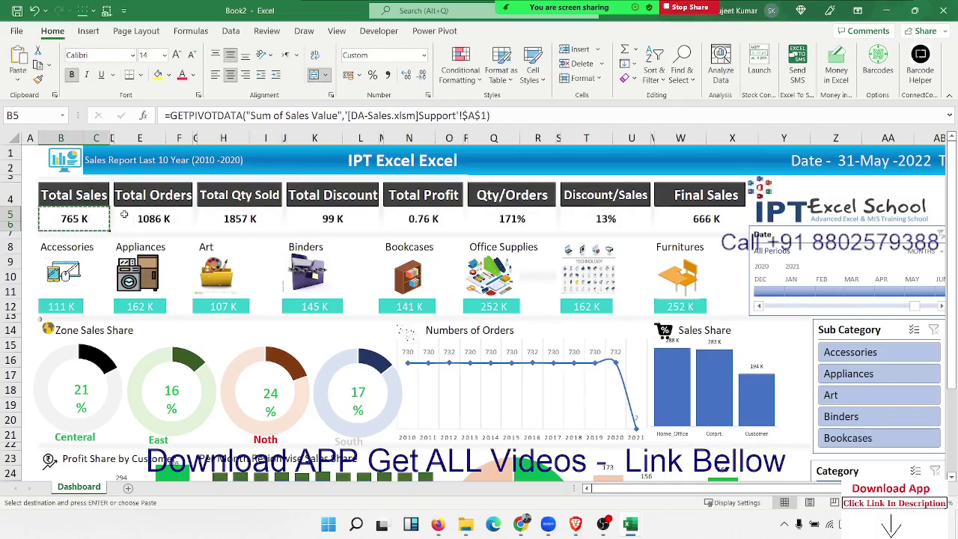
{"action": "key", "text": "Escape"}
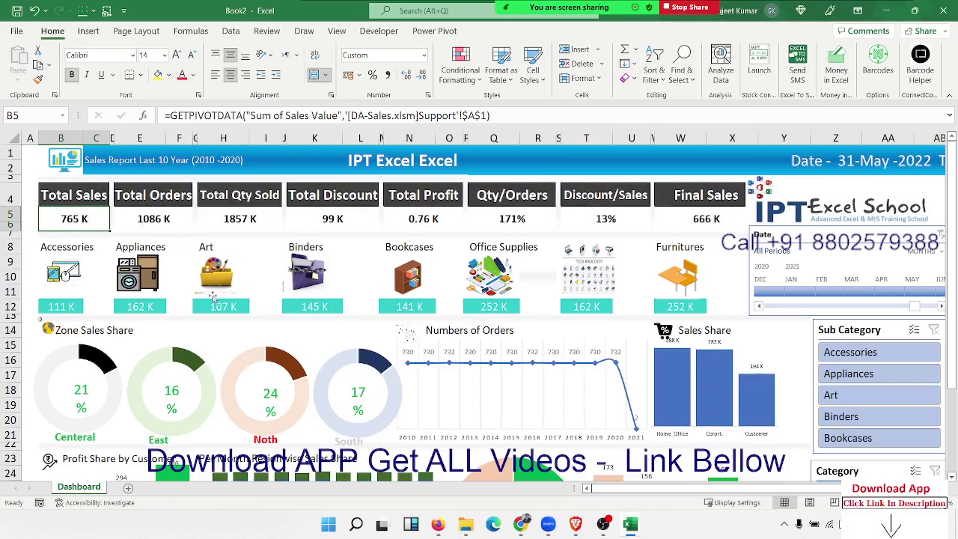
{"action": "left_click", "coordinate": [179, 201]}
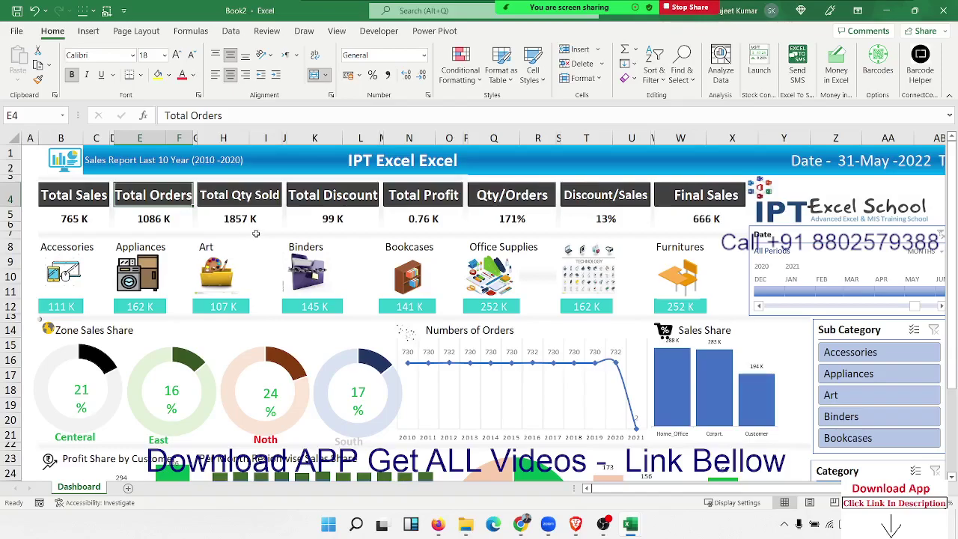
{"action": "scroll", "coordinate": [425, 292], "scroll_direction": "down", "scroll_amount": 7}
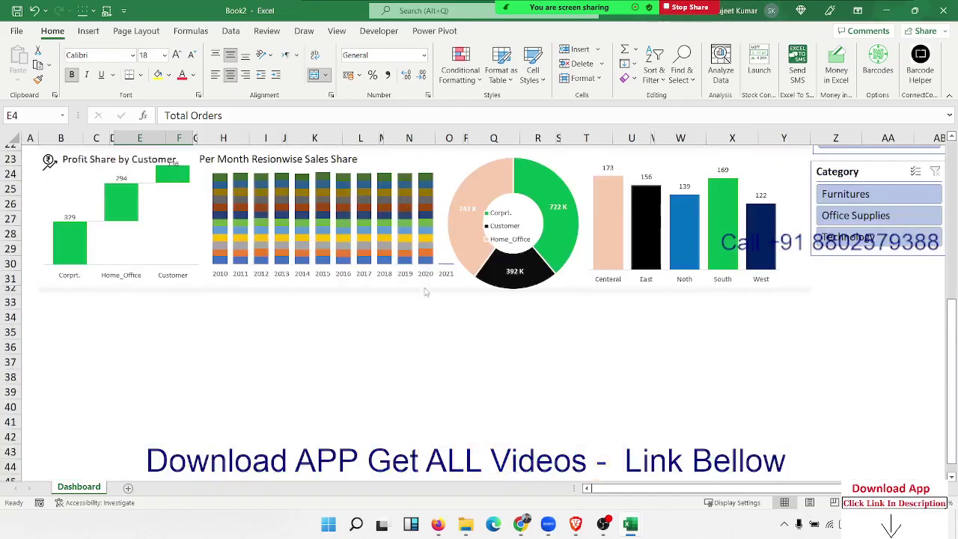
{"action": "scroll", "coordinate": [425, 292], "scroll_direction": "up", "scroll_amount": 7}
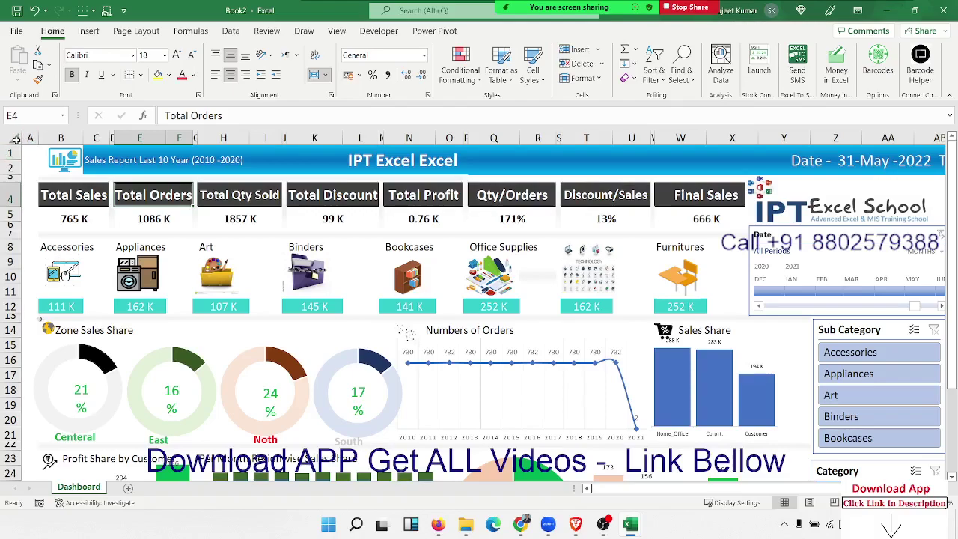
Copy the entire Book2 dashboard sheet and paste it back over itself as values only.
{"action": "left_click", "coordinate": [15, 139]}
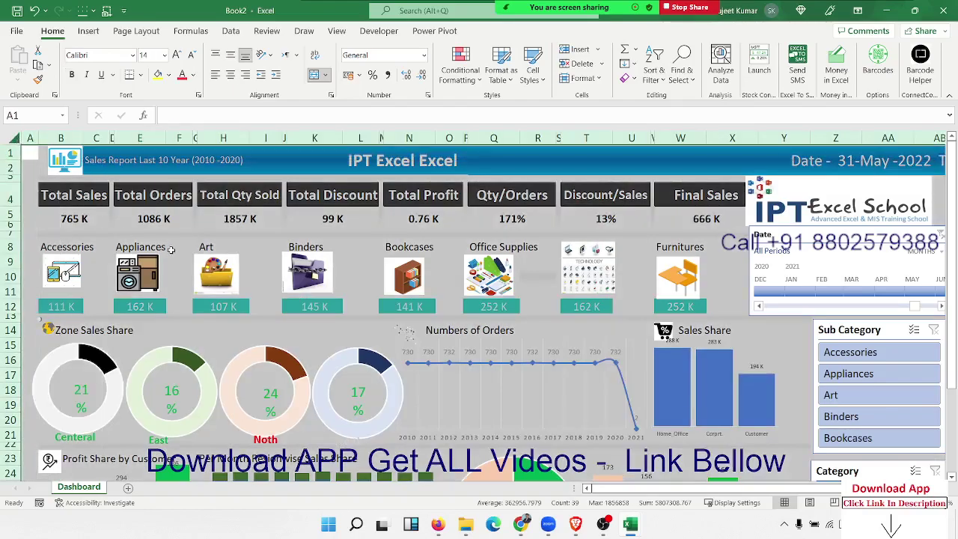
{"action": "key", "text": "ctrl+c"}
{"action": "right_click", "coordinate": [207, 227]}
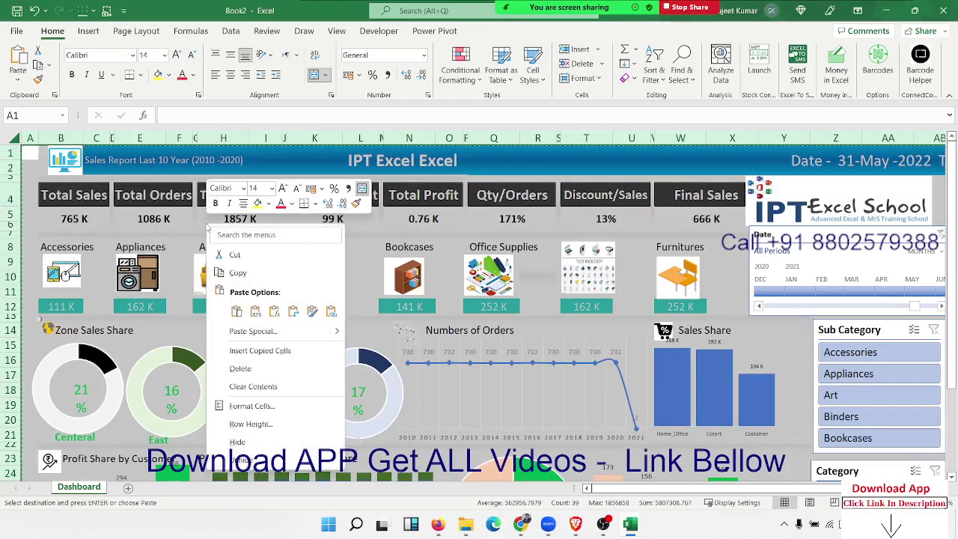
{"action": "left_click", "coordinate": [253, 331]}
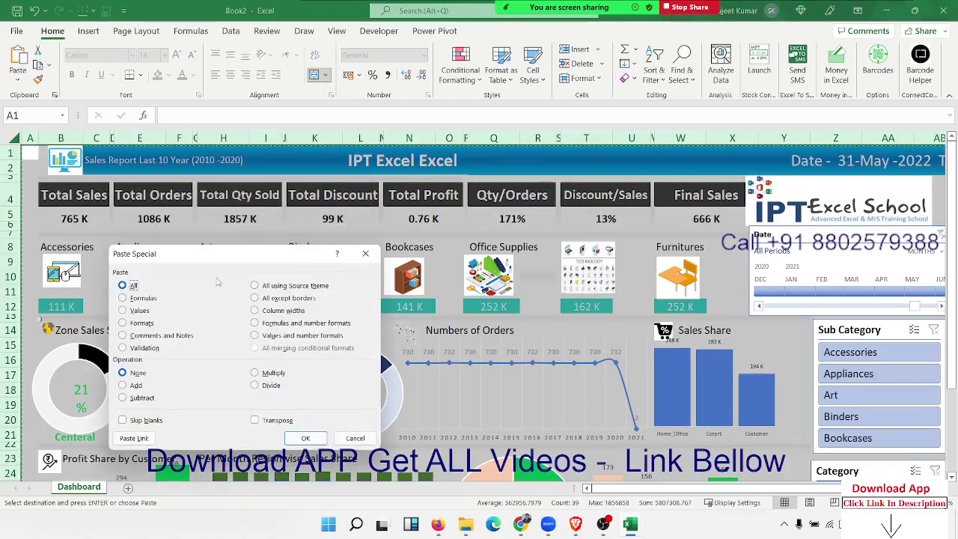
{"action": "left_click_drag", "start_coordinate": [217, 254], "coordinate": [330, 142]}
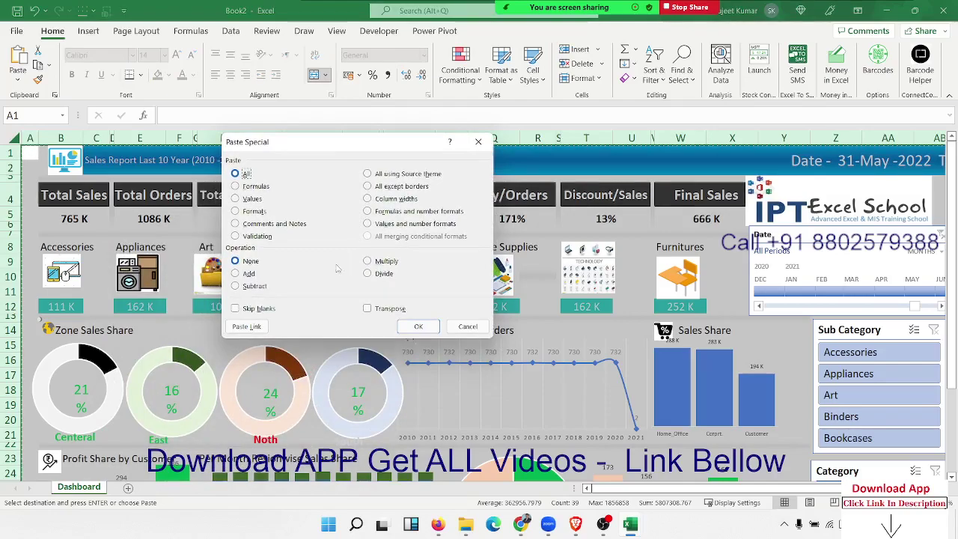
{"action": "left_click", "coordinate": [236, 198]}
{"action": "left_click_drag", "start_coordinate": [306, 146], "coordinate": [441, 158]}
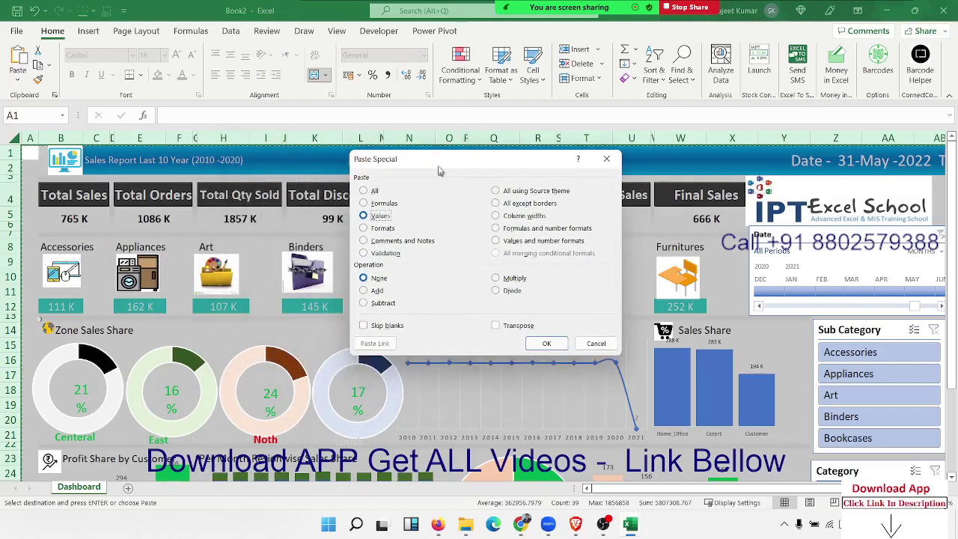
{"action": "left_click", "coordinate": [558, 332]}
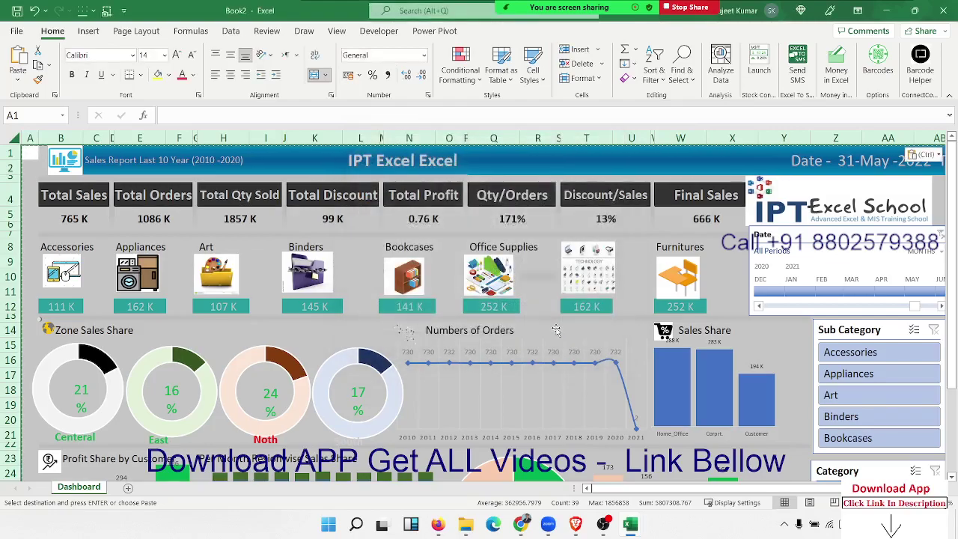
Verify the Total Sales, Orders, Qty Sold, Discount, Profit and Qty/Orders tiles hold plain values.
{"action": "left_click", "coordinate": [75, 218]}
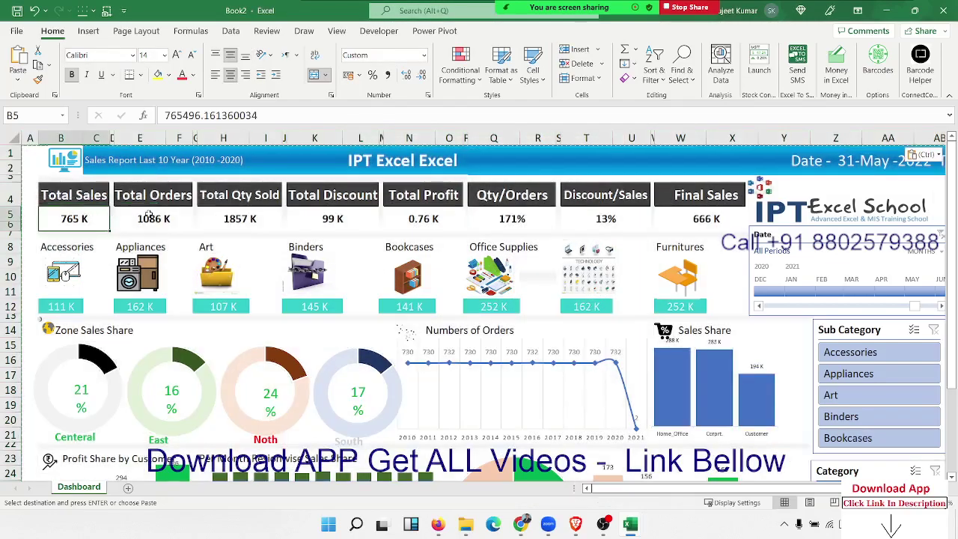
{"action": "left_click", "coordinate": [150, 217]}
{"action": "left_click", "coordinate": [199, 218]}
{"action": "left_click", "coordinate": [331, 217]}
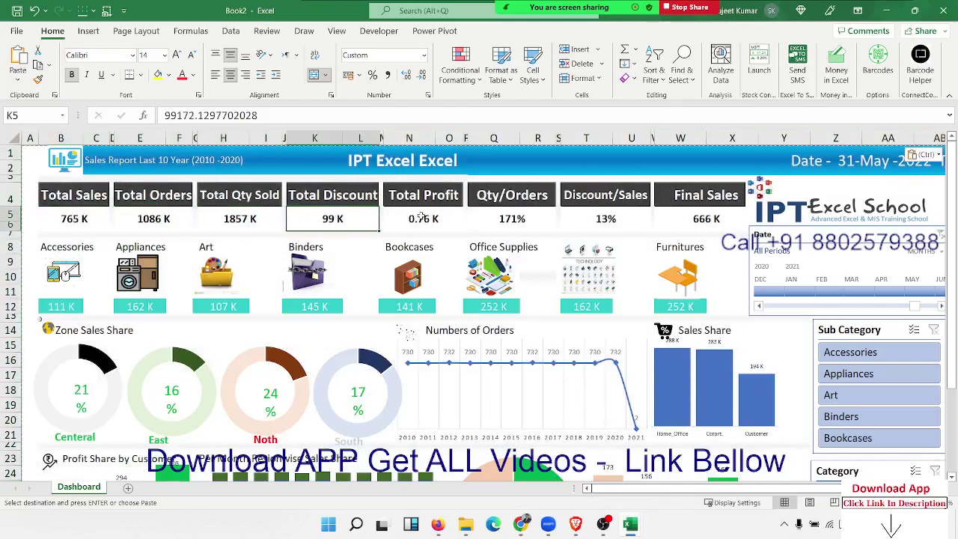
{"action": "left_click", "coordinate": [445, 217]}
{"action": "left_click", "coordinate": [515, 217]}
Check that Discount/Sales and Final Sales in Book2 now hold plain values.
{"action": "left_click", "coordinate": [621, 217]}
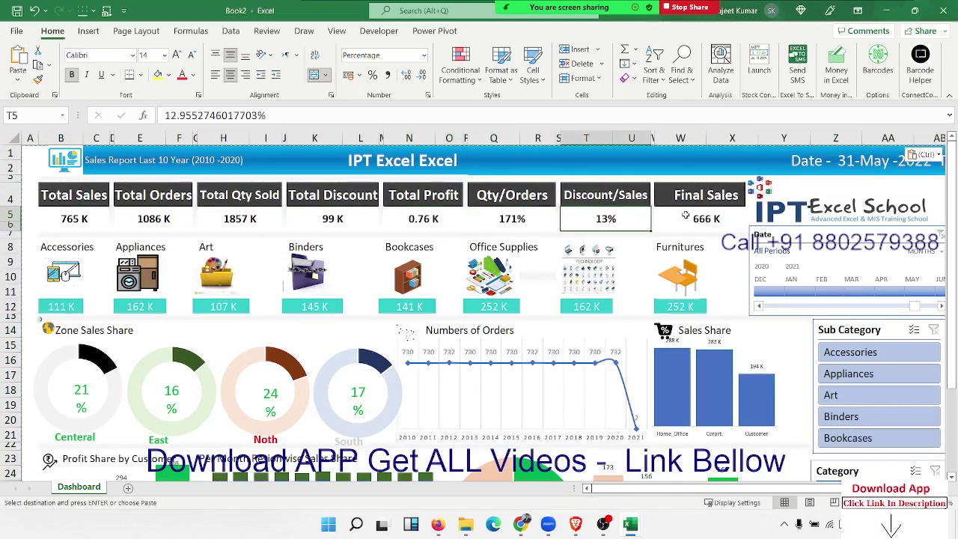
{"action": "left_click", "coordinate": [709, 217]}
{"action": "scroll", "coordinate": [706, 329], "scroll_direction": "down", "scroll_amount": 3}
{"action": "scroll", "coordinate": [706, 329], "scroll_direction": "down", "scroll_amount": 6}
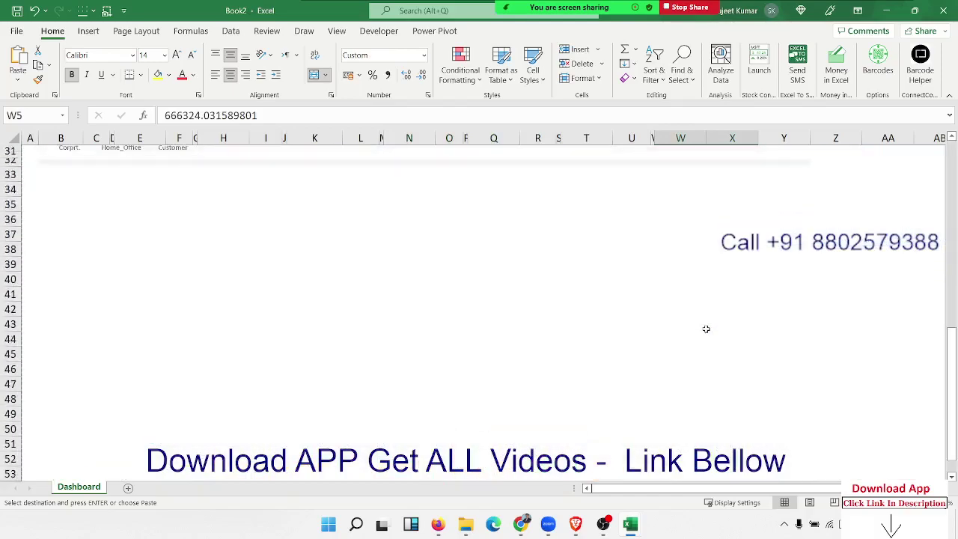
{"action": "scroll", "coordinate": [706, 329], "scroll_direction": "down", "scroll_amount": 1}
{"action": "scroll", "coordinate": [706, 329], "scroll_direction": "up", "scroll_amount": 10}
{"action": "scroll", "coordinate": [706, 329], "scroll_direction": "up", "scroll_amount": 1}
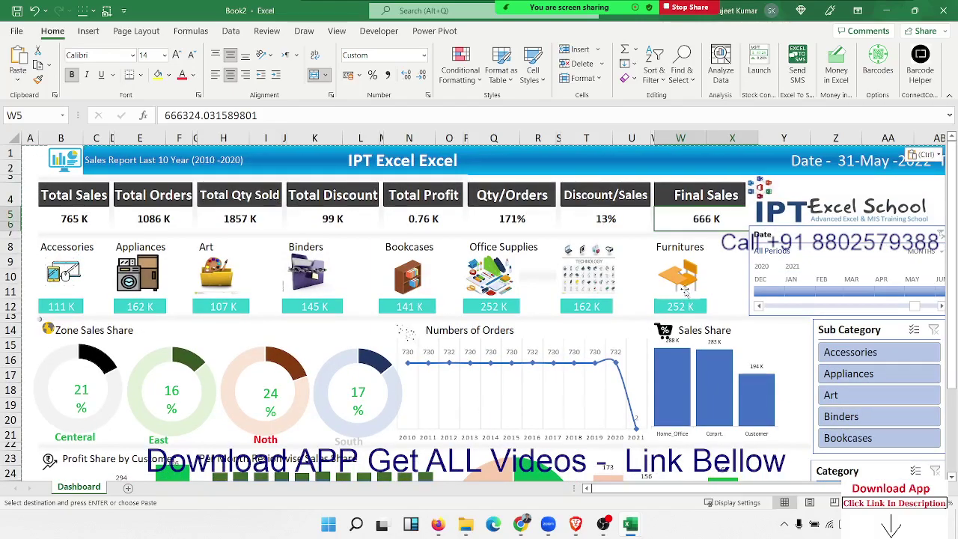
Close Book2 without saving and discard the large clipboard contents.
{"action": "left_click", "coordinate": [944, 11]}
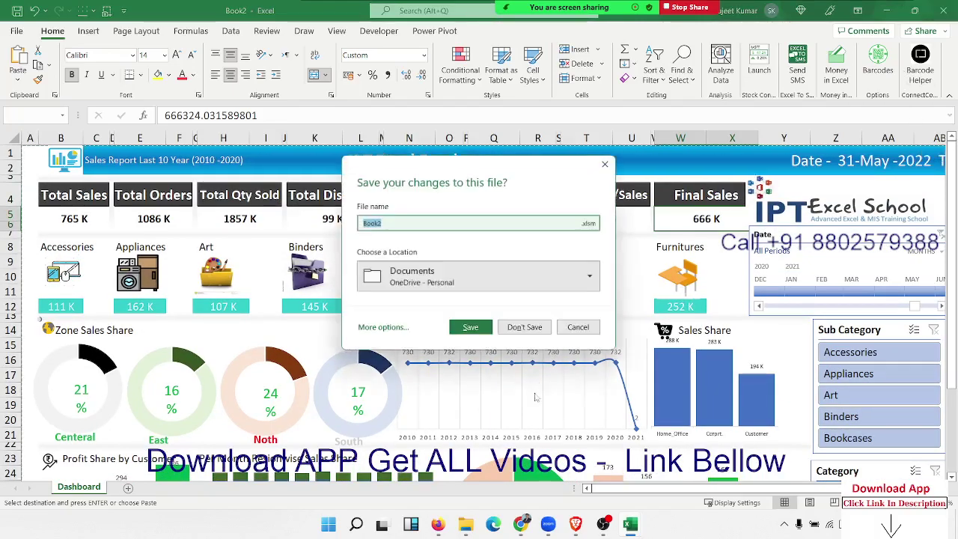
{"action": "left_click", "coordinate": [524, 329]}
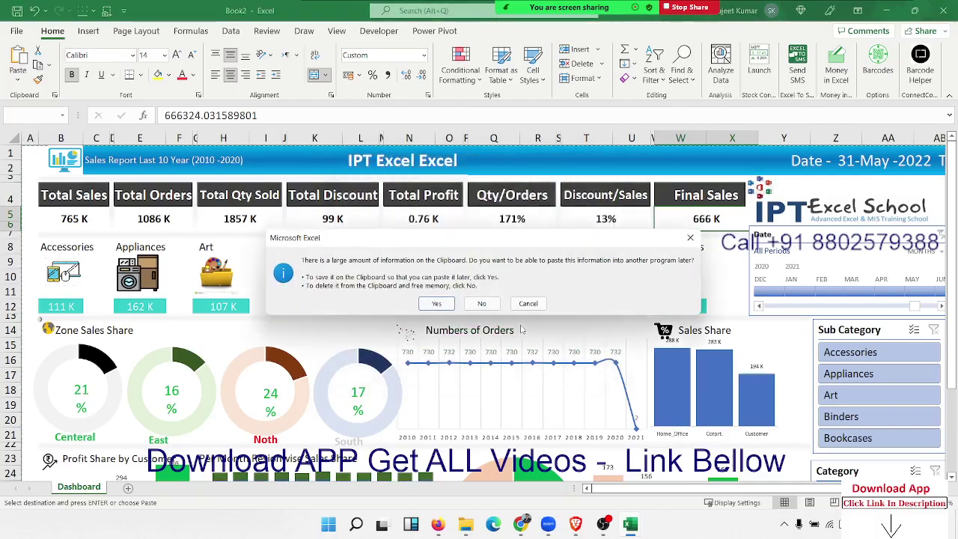
{"action": "left_click", "coordinate": [483, 304]}
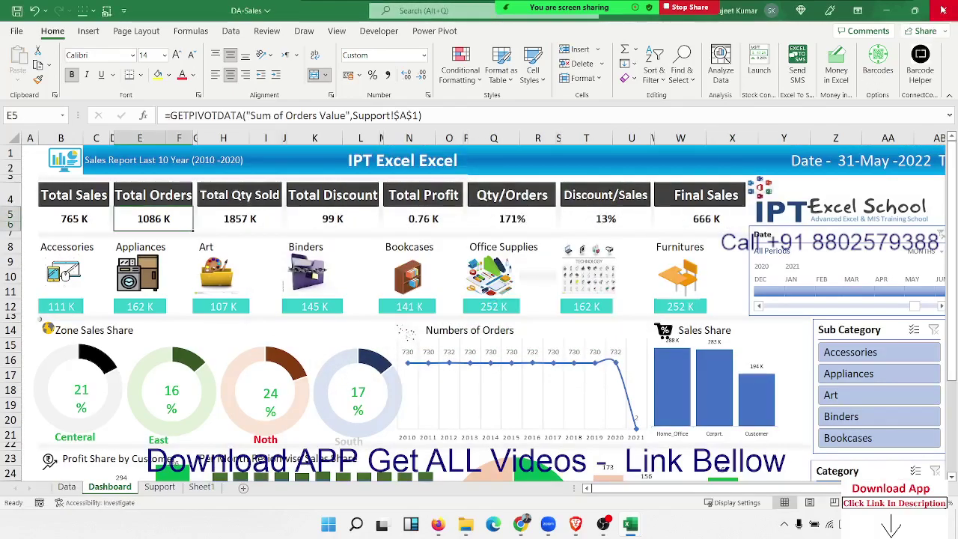
Close DA-Sales without saving and go to the Past-Format sheet.
{"action": "left_click", "coordinate": [944, 11]}
{"action": "left_click", "coordinate": [479, 276]}
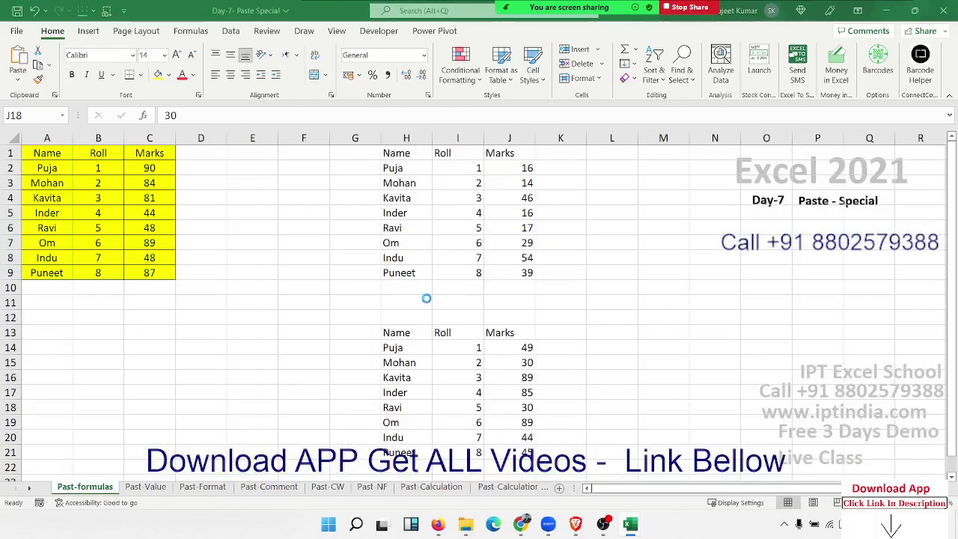
{"action": "left_click", "coordinate": [153, 488]}
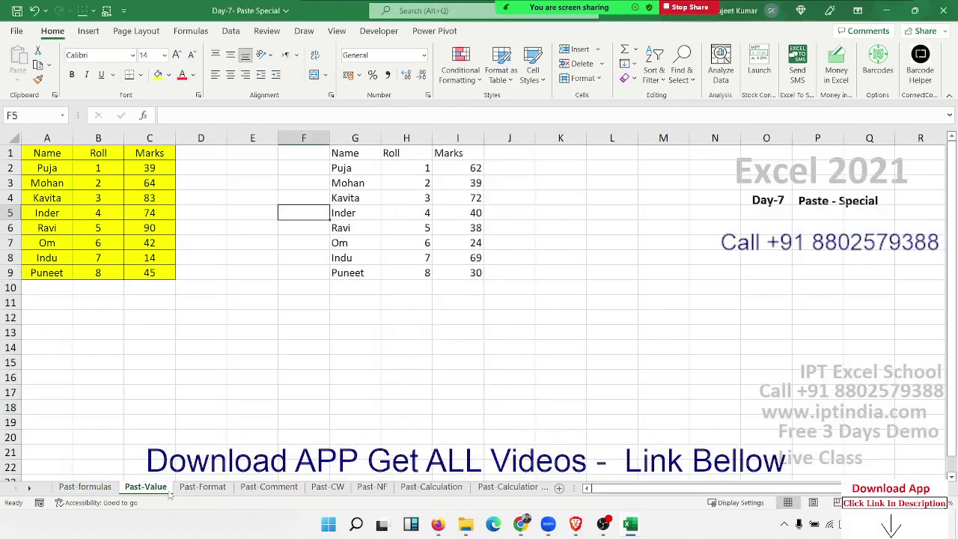
{"action": "left_click", "coordinate": [180, 494]}
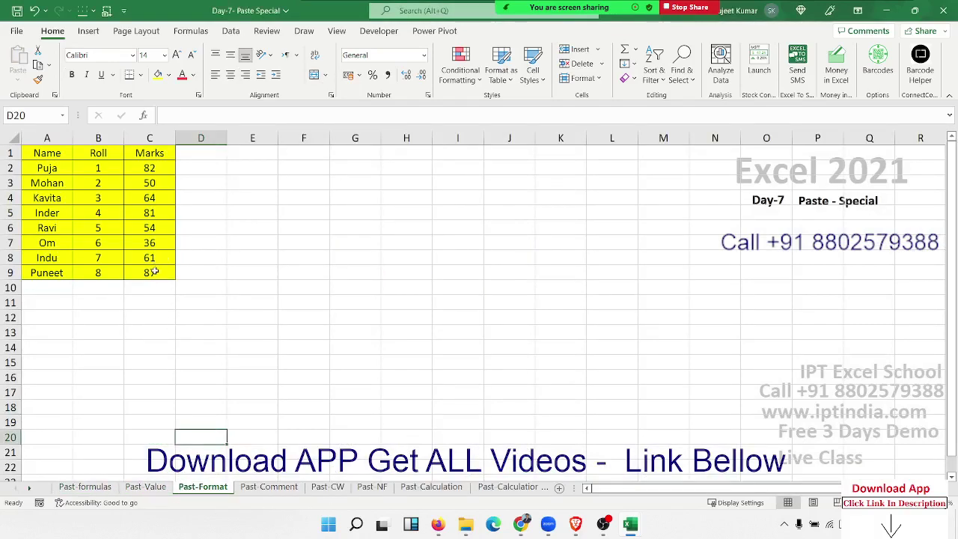
Copy the yellow table A1:C9 and paste only its formats at E4.
{"action": "left_click_drag", "start_coordinate": [153, 270], "coordinate": [14, 125]}
{"action": "key", "text": "ctrl+c"}
{"action": "right_click", "coordinate": [267, 198]}
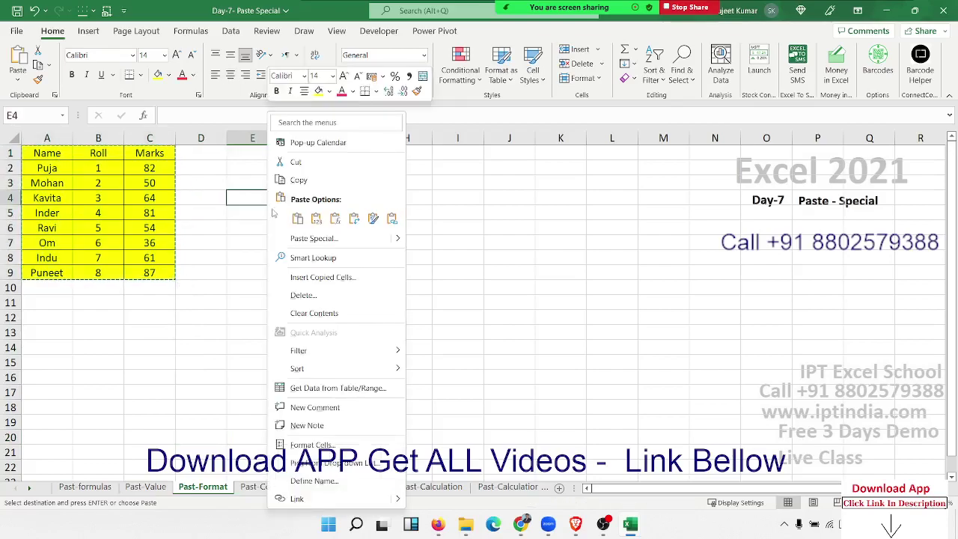
{"action": "left_click", "coordinate": [307, 238]}
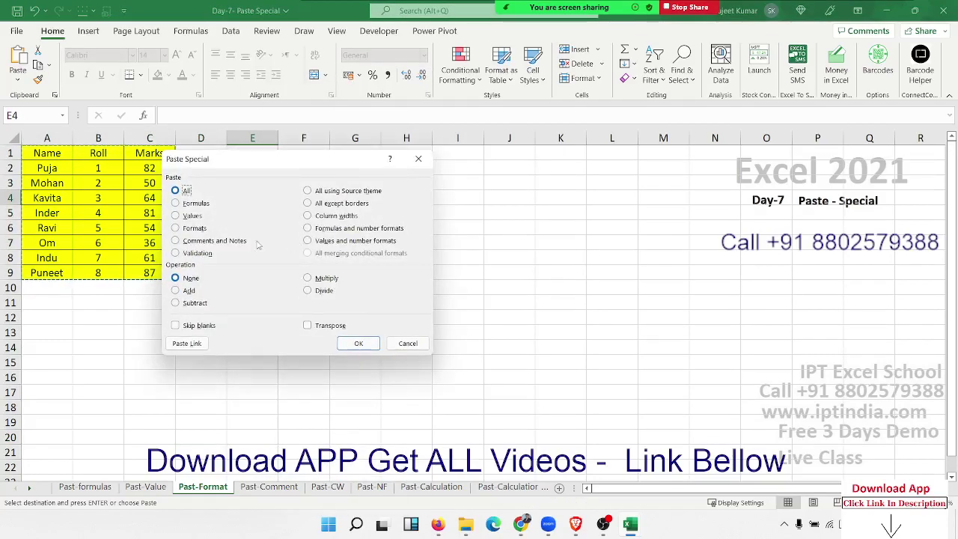
{"action": "left_click", "coordinate": [191, 229]}
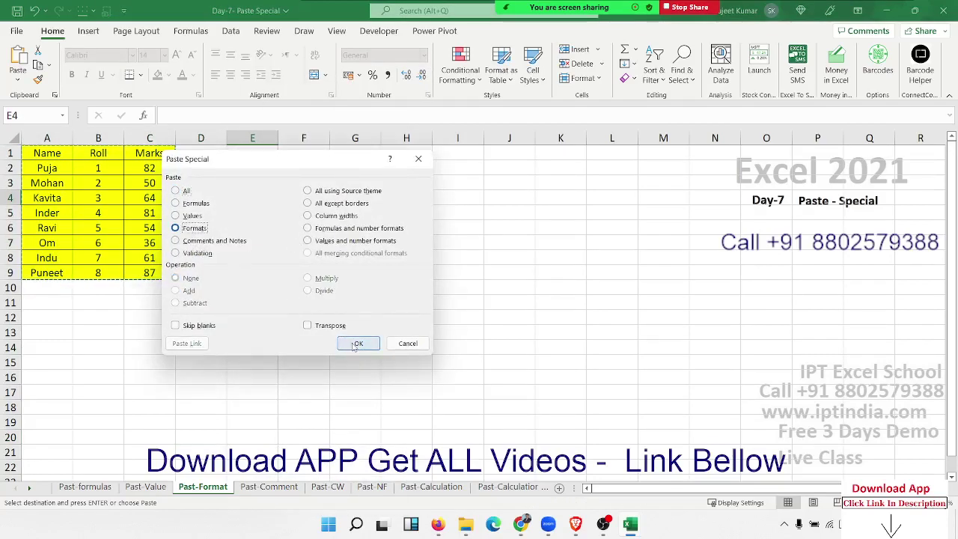
{"action": "left_click", "coordinate": [340, 340]}
{"action": "left_click", "coordinate": [475, 274]}
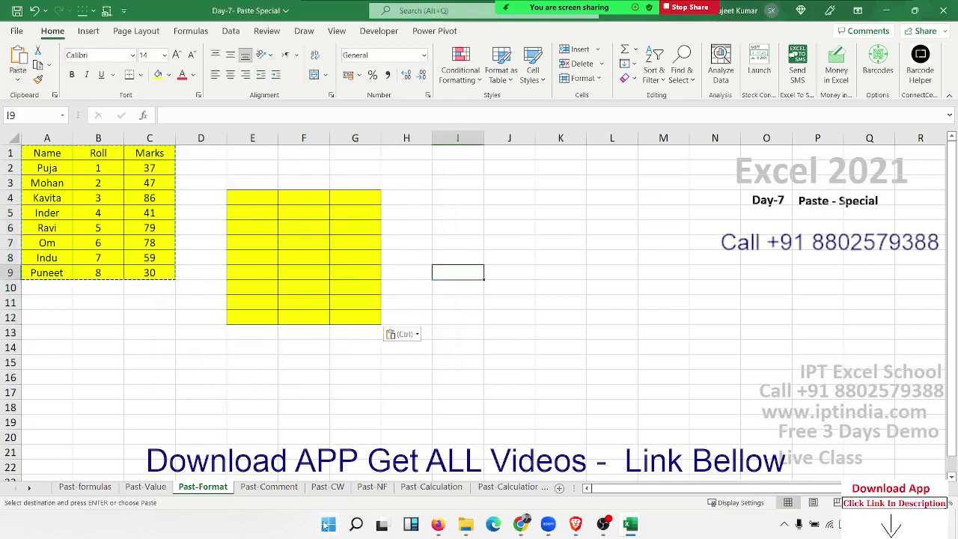
{"action": "left_click", "coordinate": [268, 486]}
Add a new comment to the Marks header C1 and post it.
{"action": "key", "text": "Escape"}
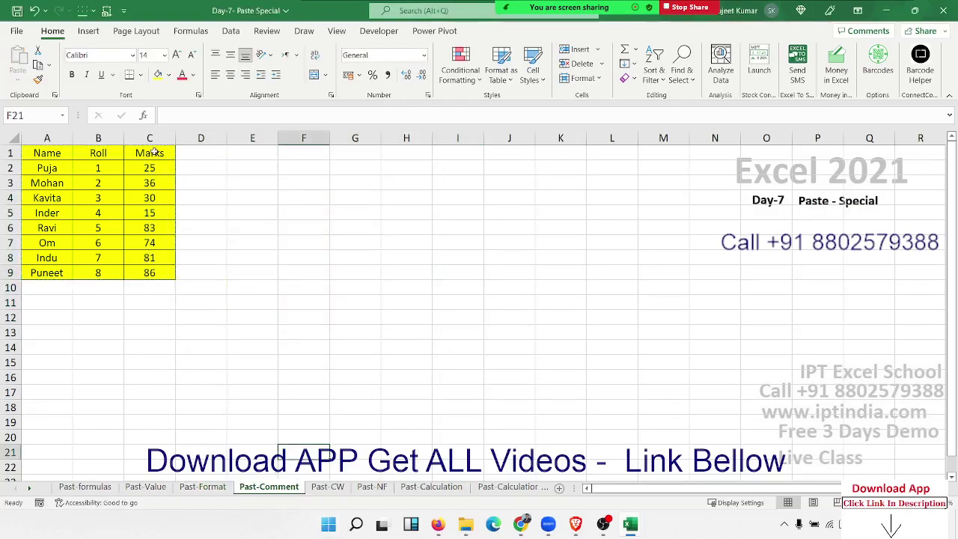
{"action": "left_click", "coordinate": [153, 152]}
{"action": "right_click", "coordinate": [152, 152]}
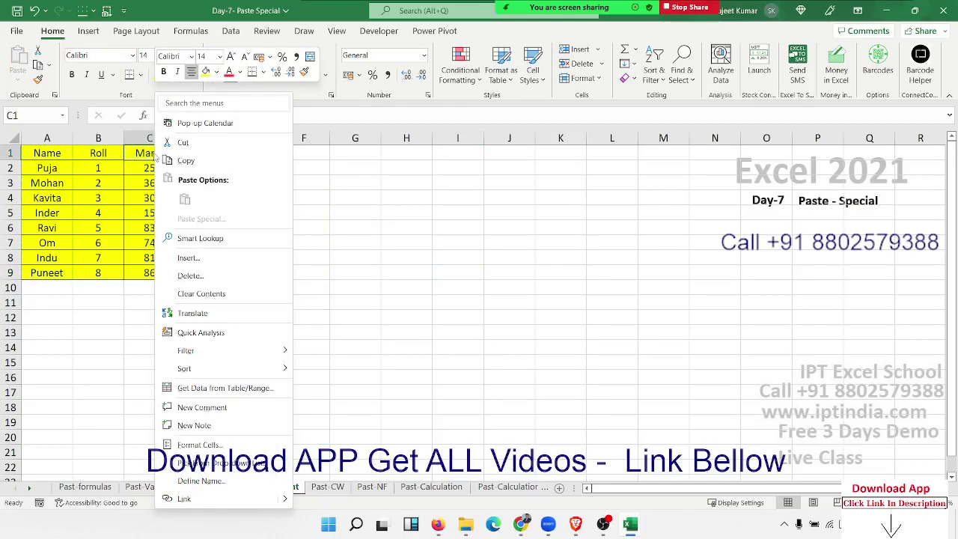
{"action": "left_click", "coordinate": [207, 406]}
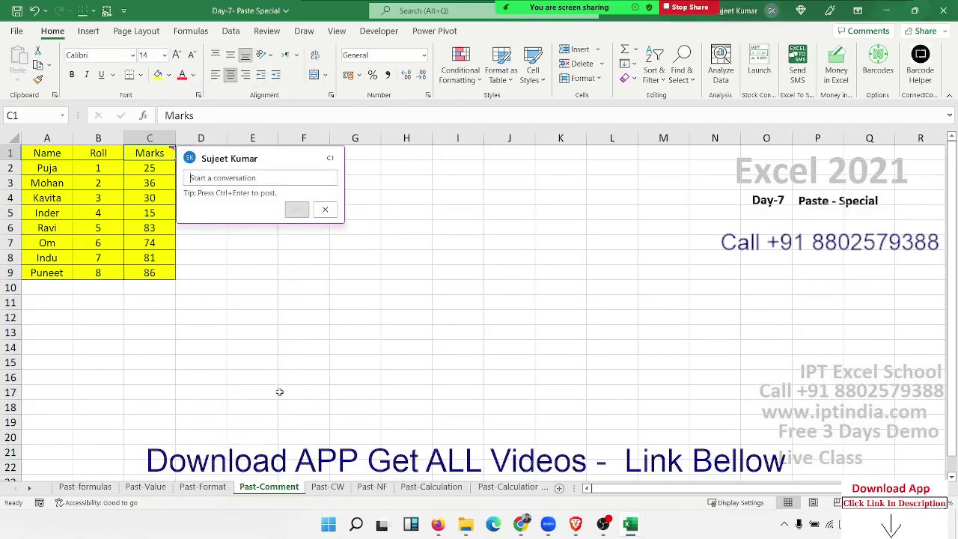
{"action": "type", "text": "Hi"}
{"action": "key", "text": "Return"}
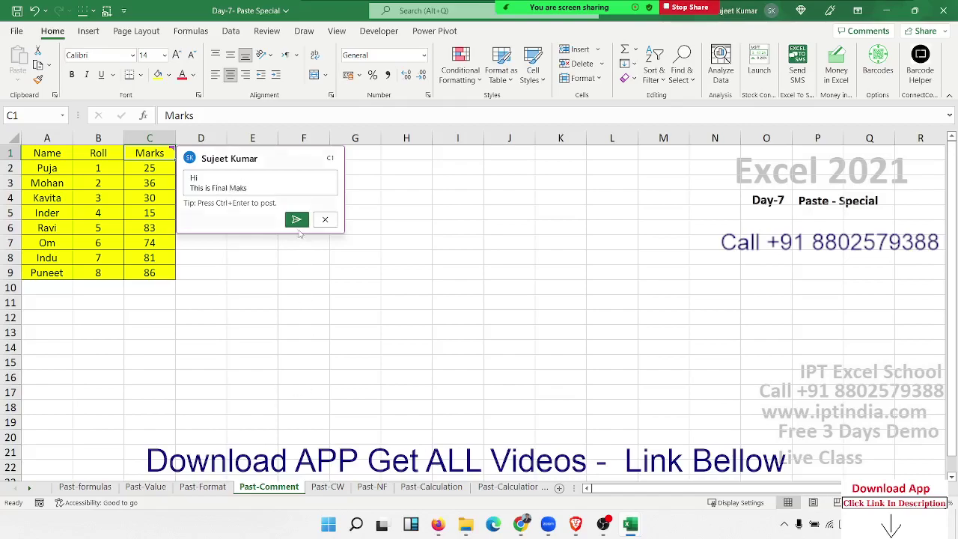
{"action": "left_click", "coordinate": [297, 220]}
{"action": "left_click", "coordinate": [259, 285]}
{"action": "mouse_move", "coordinate": [150, 153]}
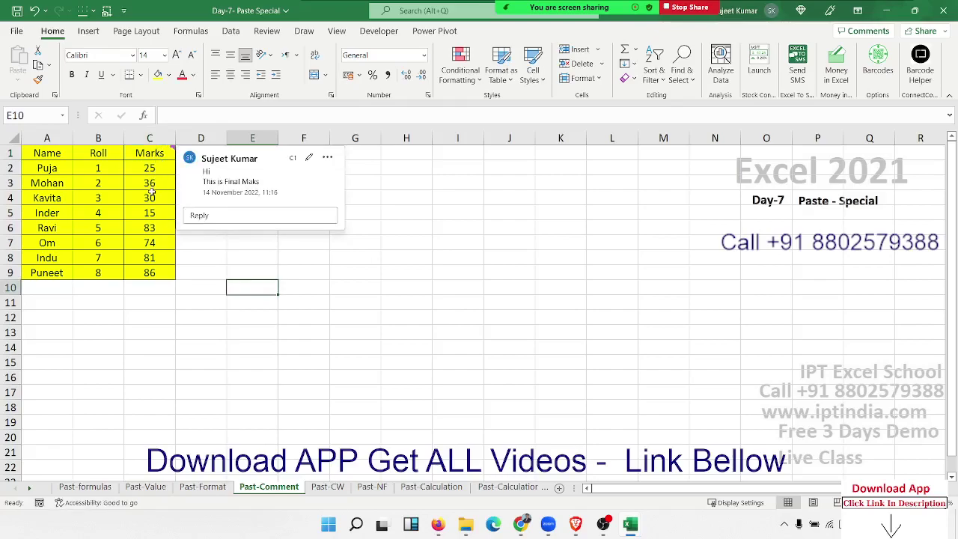
{"action": "left_click", "coordinate": [375, 318]}
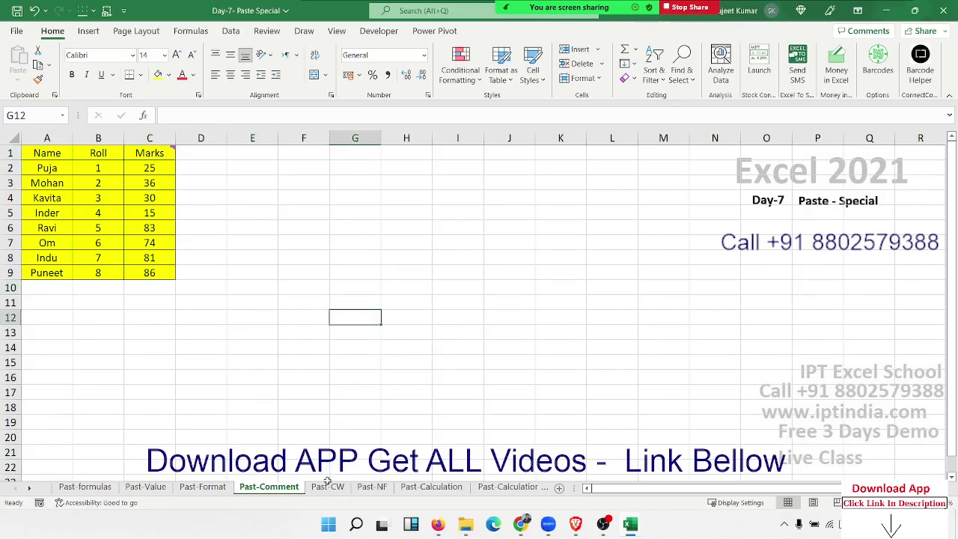
Copy C1 and paste only its comment into G3:G9 using Paste Special Comments and Notes.
{"action": "left_click", "coordinate": [150, 153]}
{"action": "key", "text": "ctrl+c"}
{"action": "left_click_drag", "start_coordinate": [351, 186], "coordinate": [346, 288]}
{"action": "right_click", "coordinate": [353, 229]}
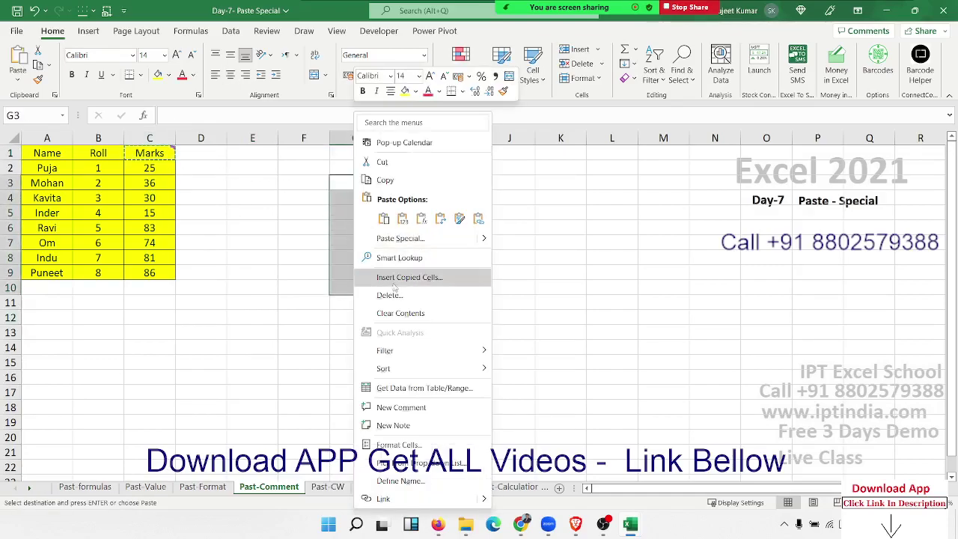
{"action": "left_click", "coordinate": [399, 238]}
{"action": "left_click", "coordinate": [283, 244]}
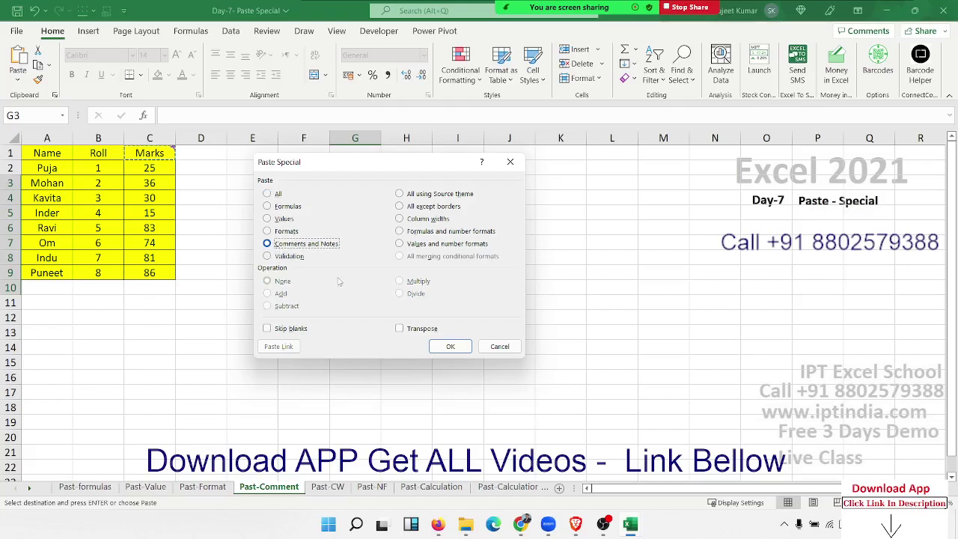
{"action": "left_click", "coordinate": [450, 346]}
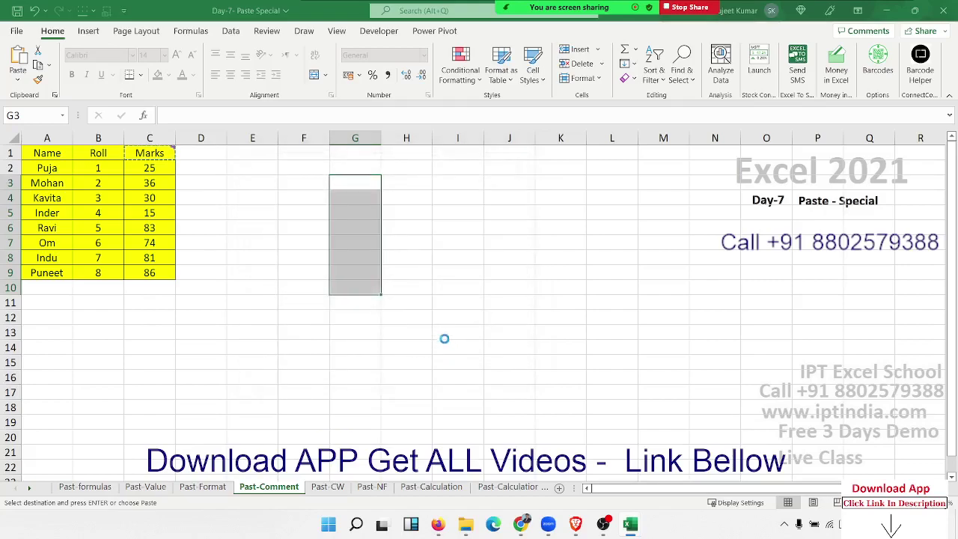
{"action": "left_click", "coordinate": [371, 208]}
{"action": "left_click", "coordinate": [363, 301]}
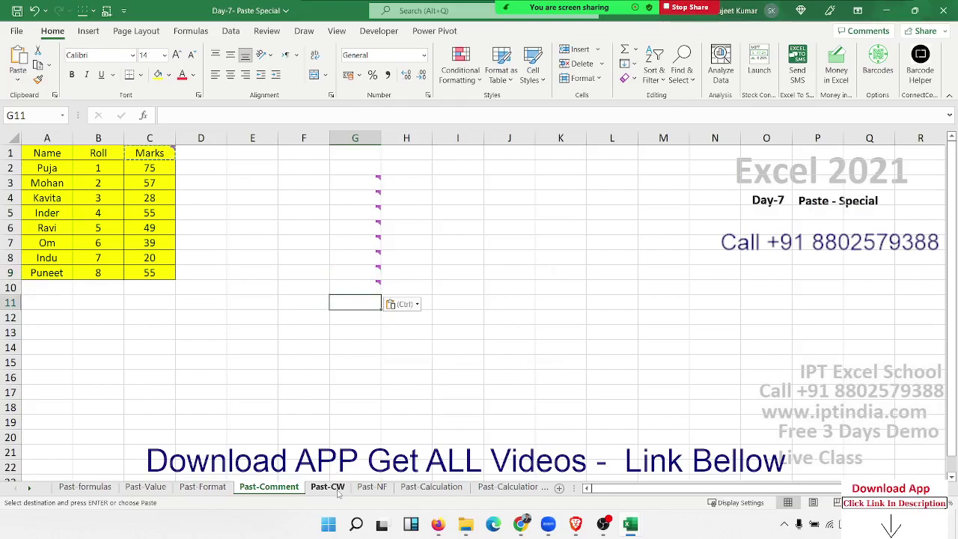
On the Past-CW sheet, autofit columns A–C to the table contents.
{"action": "left_click", "coordinate": [329, 487]}
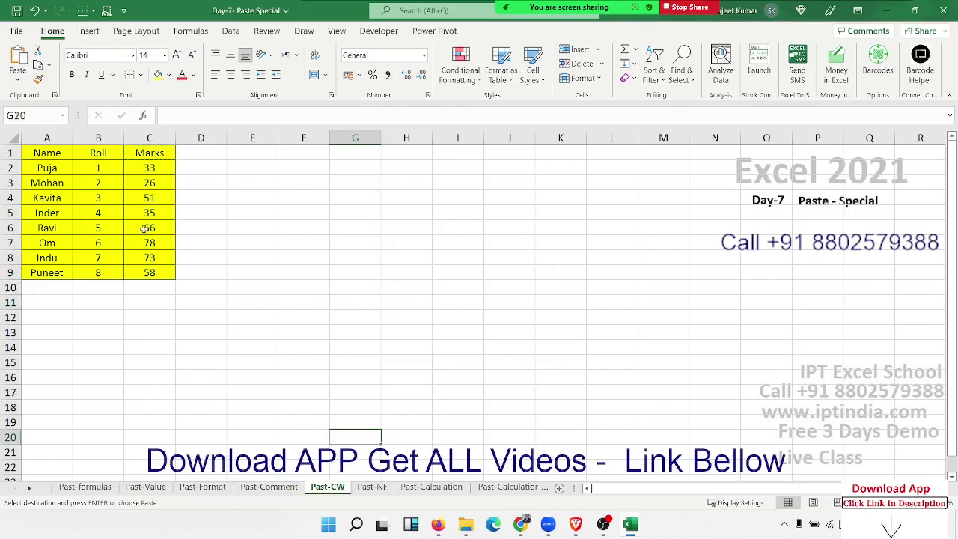
{"action": "left_click_drag", "start_coordinate": [47, 138], "coordinate": [177, 140]}
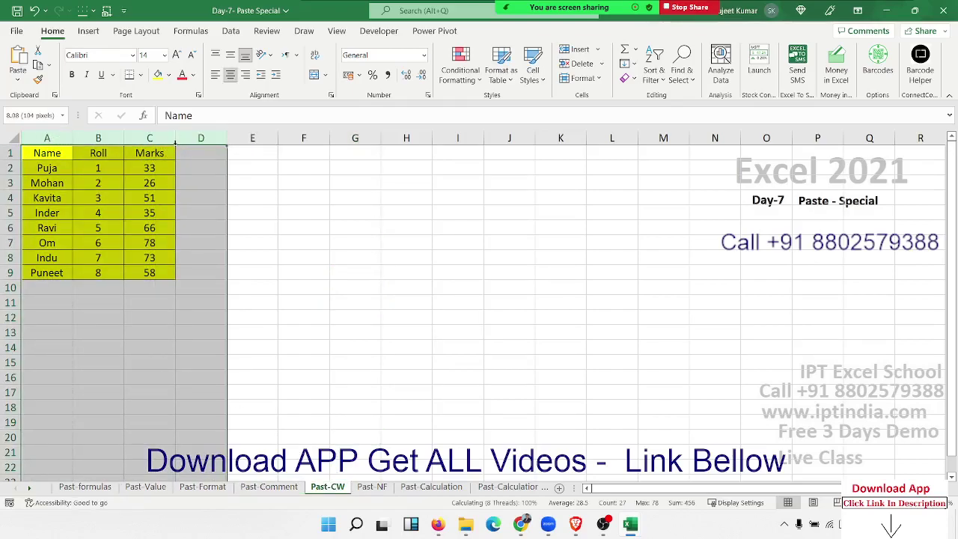
{"action": "double_click", "coordinate": [176, 139]}
{"action": "left_click", "coordinate": [180, 199]}
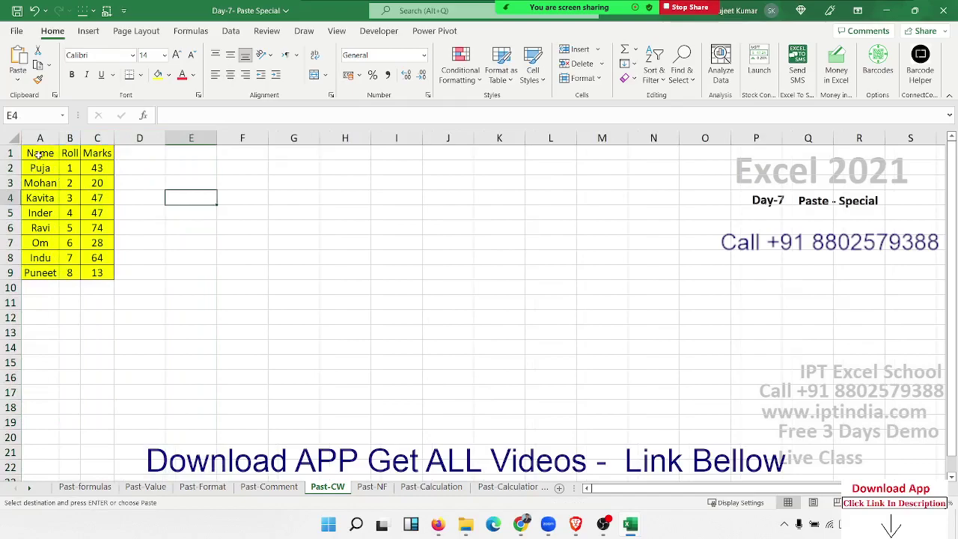
Copy the table A1:C9 and paste only its column widths at F2.
{"action": "left_click_drag", "start_coordinate": [39, 154], "coordinate": [101, 272]}
{"action": "key", "text": "ctrl+c"}
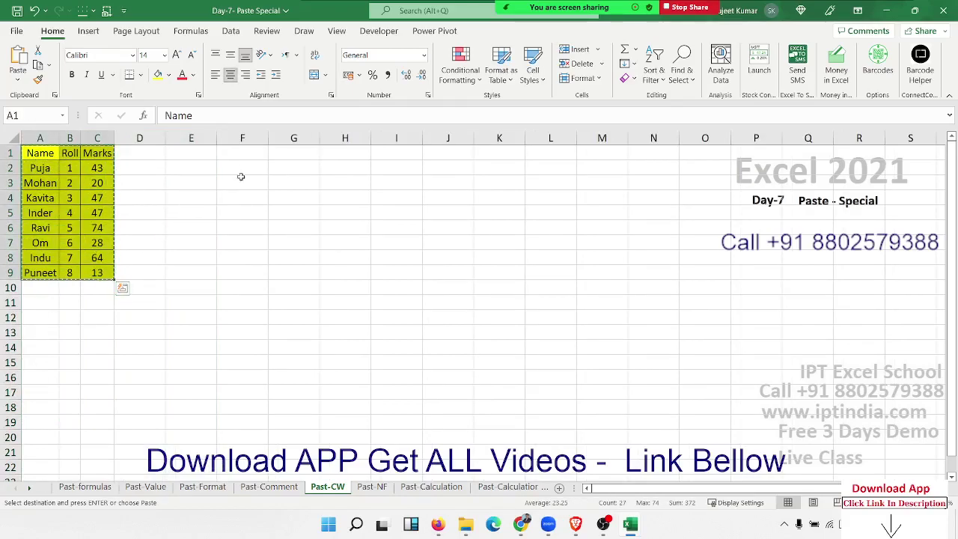
{"action": "left_click", "coordinate": [243, 168]}
{"action": "right_click", "coordinate": [242, 168]}
{"action": "left_click", "coordinate": [279, 238]}
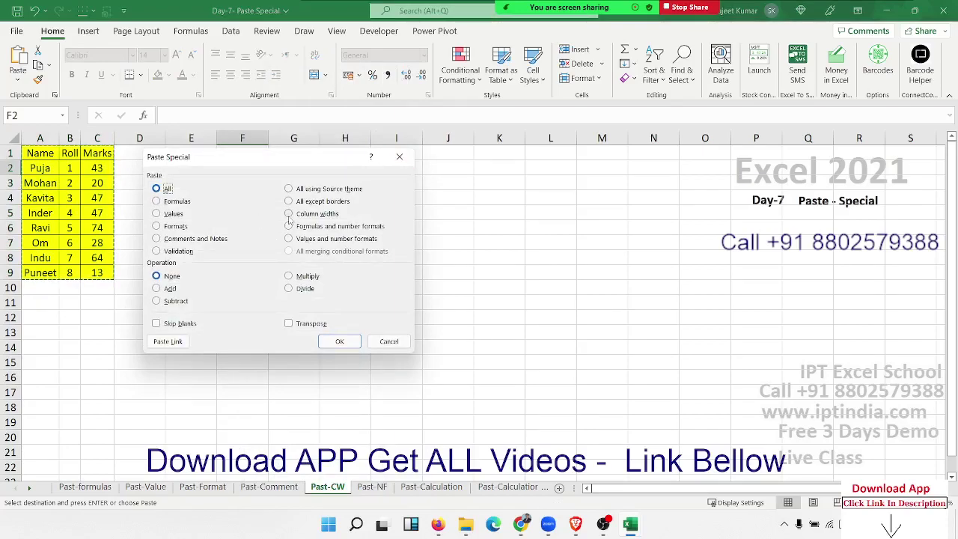
{"action": "left_click", "coordinate": [289, 214]}
{"action": "key", "text": "Return"}
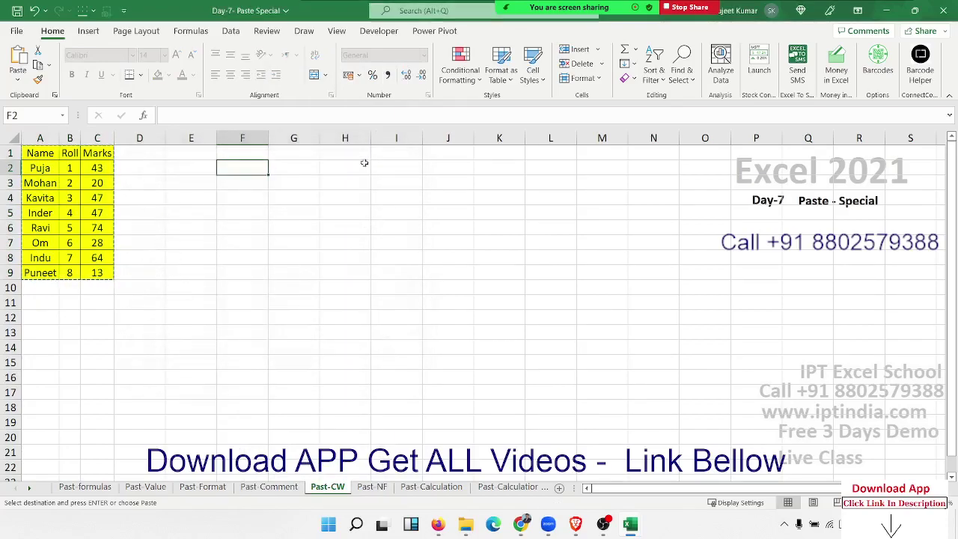
Paste the table at H1 and match columns H–J to the original column widths.
{"action": "left_click", "coordinate": [359, 154]}
{"action": "key", "text": "ctrl+v"}
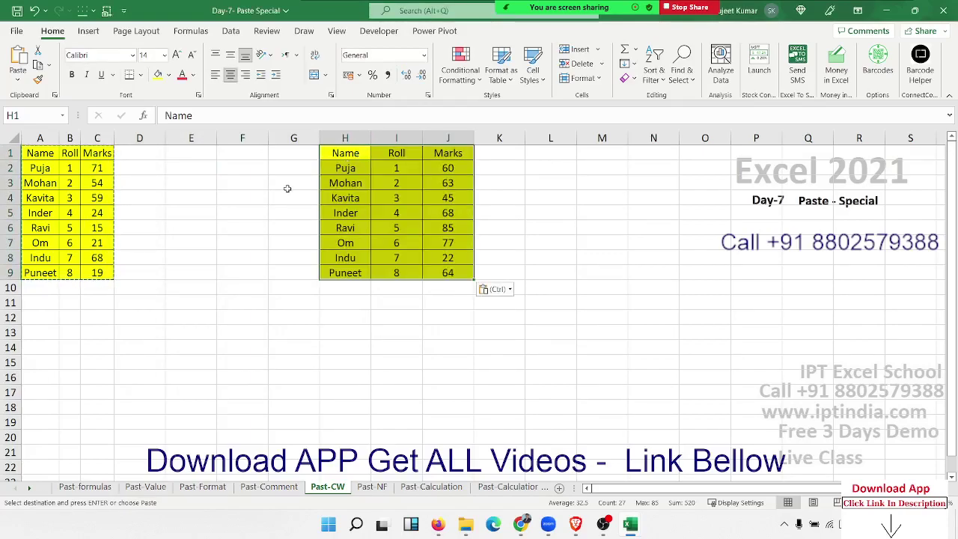
{"action": "right_click", "coordinate": [341, 224]}
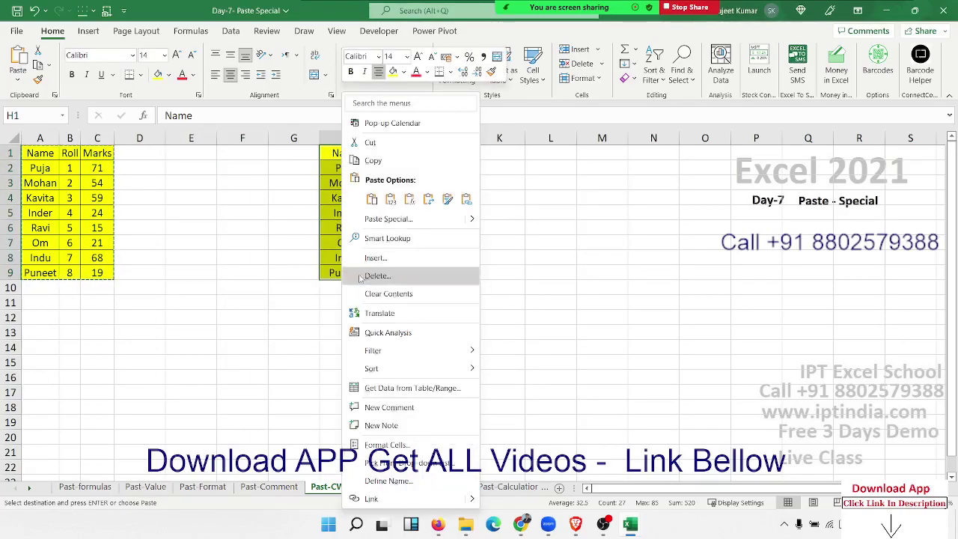
{"action": "left_click", "coordinate": [372, 218]}
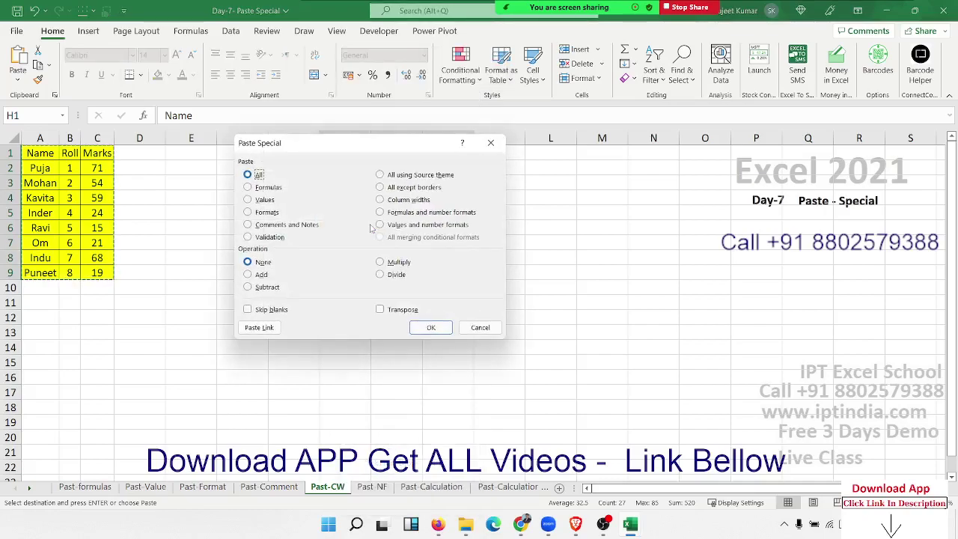
{"action": "left_click", "coordinate": [405, 201]}
{"action": "left_click", "coordinate": [431, 327]}
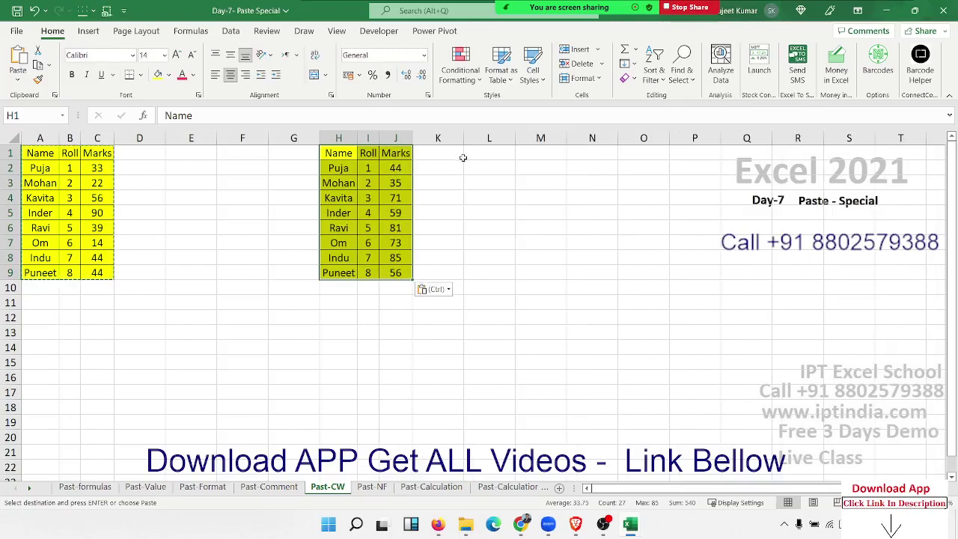
{"action": "left_click", "coordinate": [472, 154]}
{"action": "right_click", "coordinate": [472, 154]}
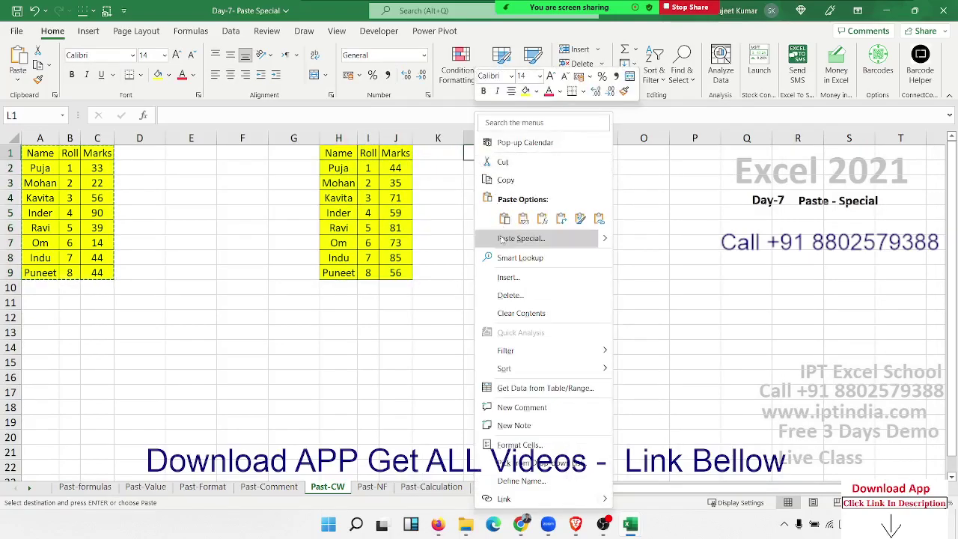
Narrow columns L–N to the table's widths with Paste Special column widths.
{"action": "left_click", "coordinate": [502, 238]}
{"action": "left_click", "coordinate": [533, 217]}
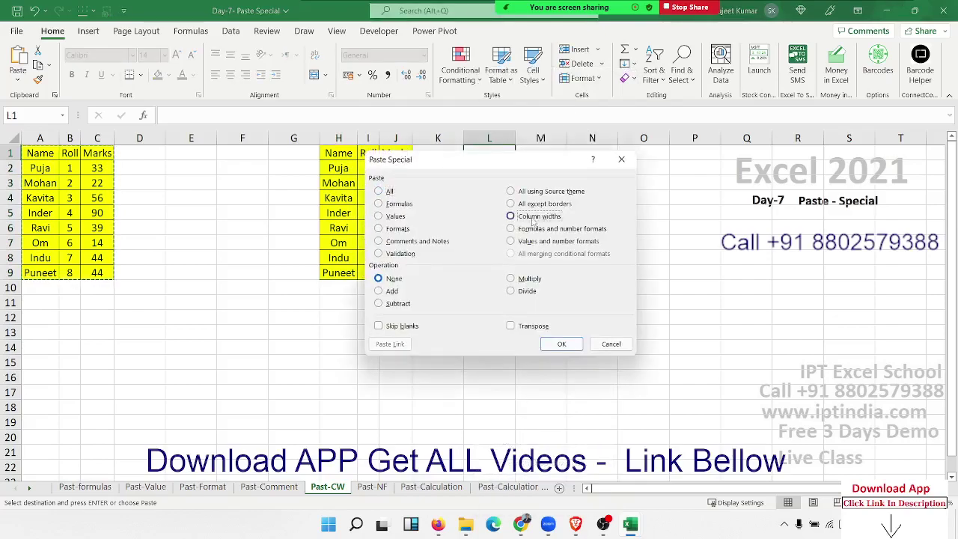
{"action": "left_click", "coordinate": [557, 345]}
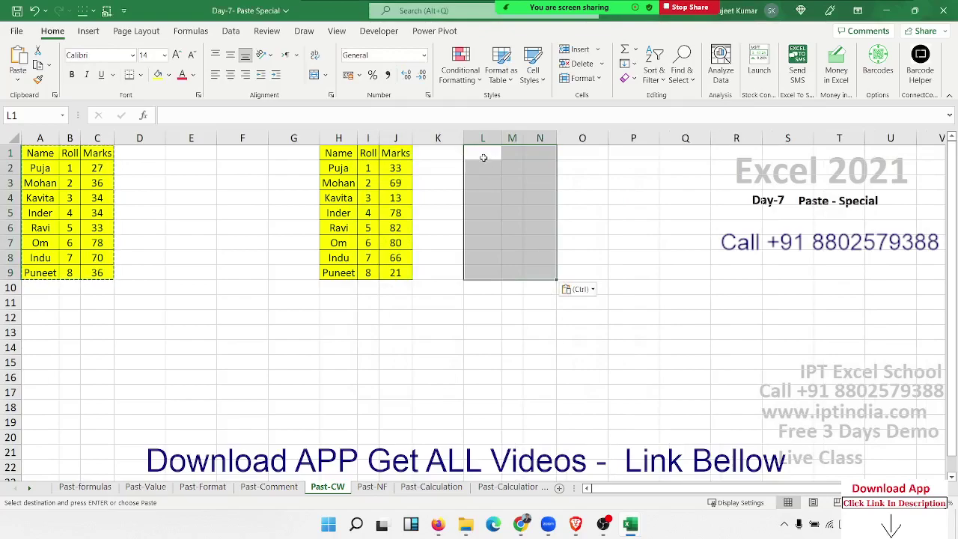
Paste the table at L1 with Keep Source Column Widths, then go to Past-NF.
{"action": "left_click", "coordinate": [18, 80]}
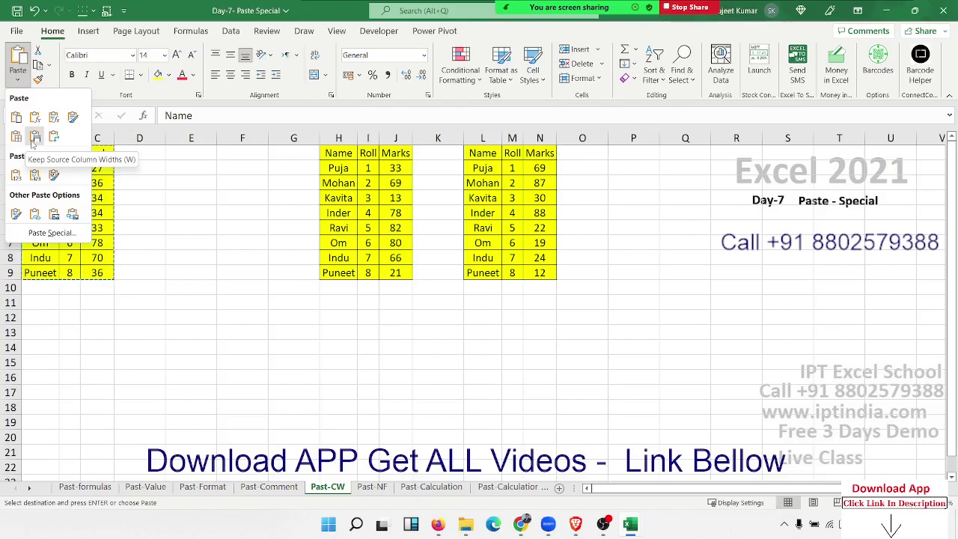
{"action": "left_click", "coordinate": [33, 144]}
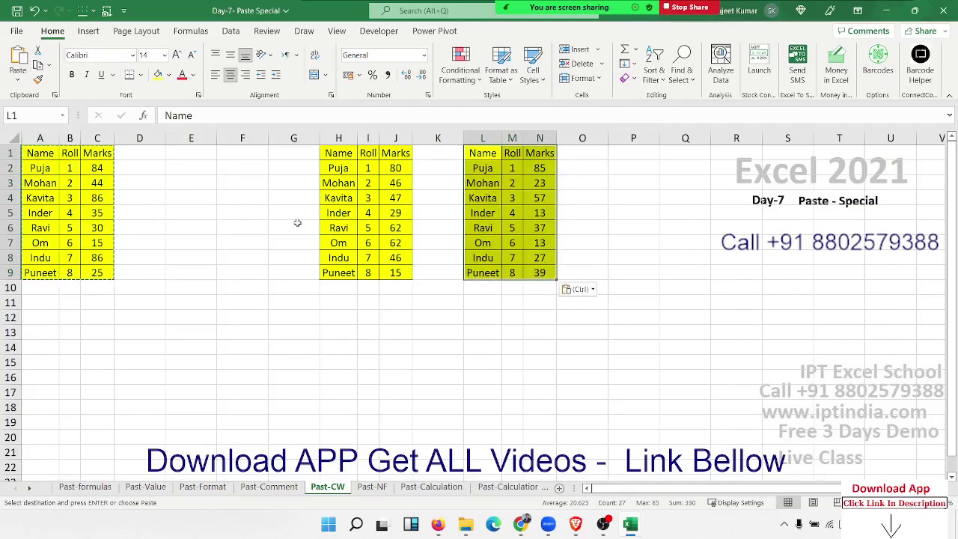
{"action": "left_click", "coordinate": [412, 380]}
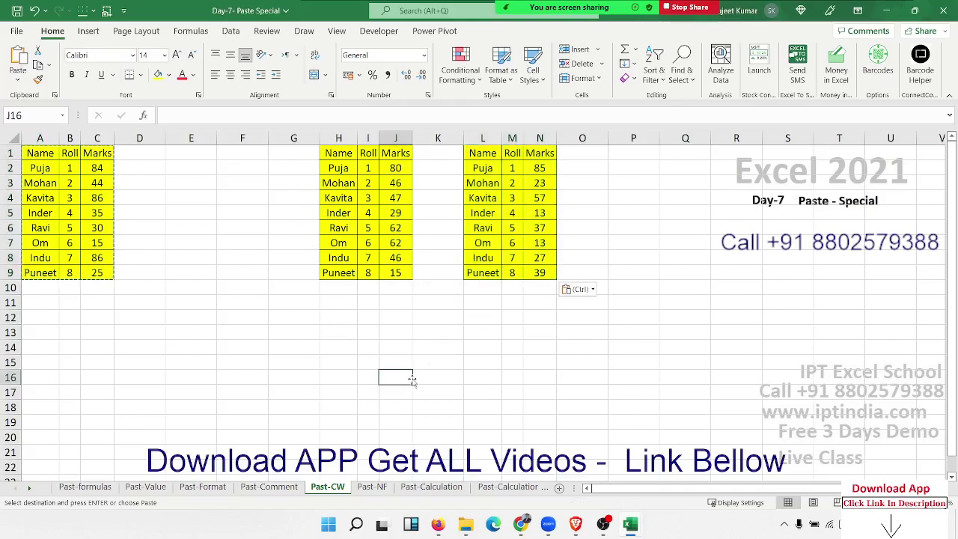
{"action": "left_click", "coordinate": [372, 487]}
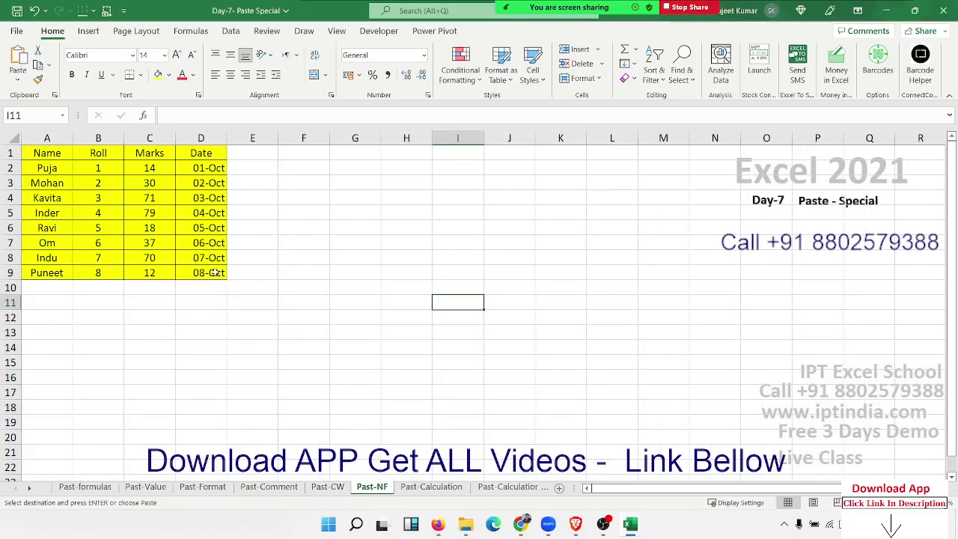
Copy the Date column D1:D9 and paste only its values at G1 as serials 44835–44842.
{"action": "mouse_move", "coordinate": [215, 273]}
{"action": "left_mouse_down"}
{"action": "mouse_move", "coordinate": [150, 213]}
{"action": "mouse_move", "coordinate": [22, 168]}
{"action": "mouse_move", "coordinate": [19, 152]}
{"action": "left_mouse_up"}
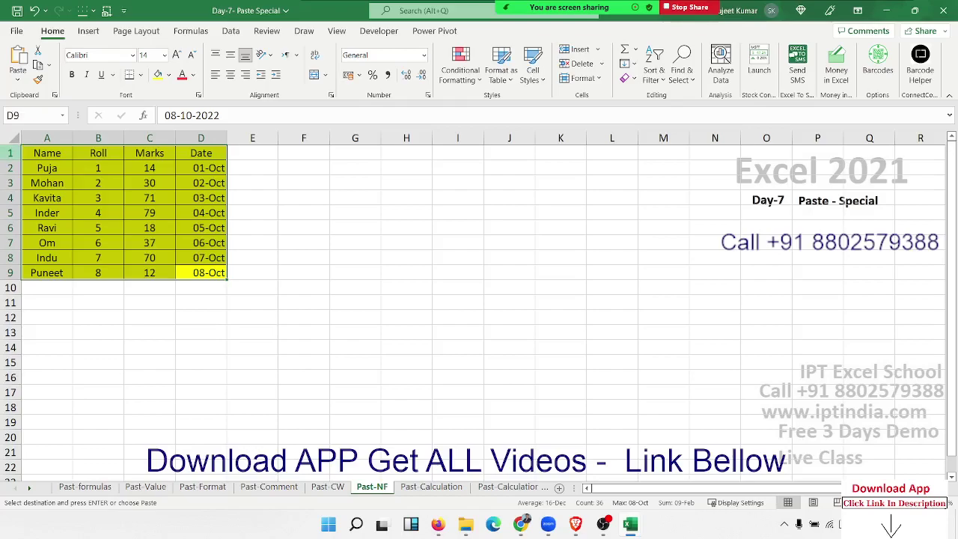
{"action": "key", "text": "ctrl+v"}
{"action": "left_click_drag", "start_coordinate": [209, 152], "coordinate": [191, 273]}
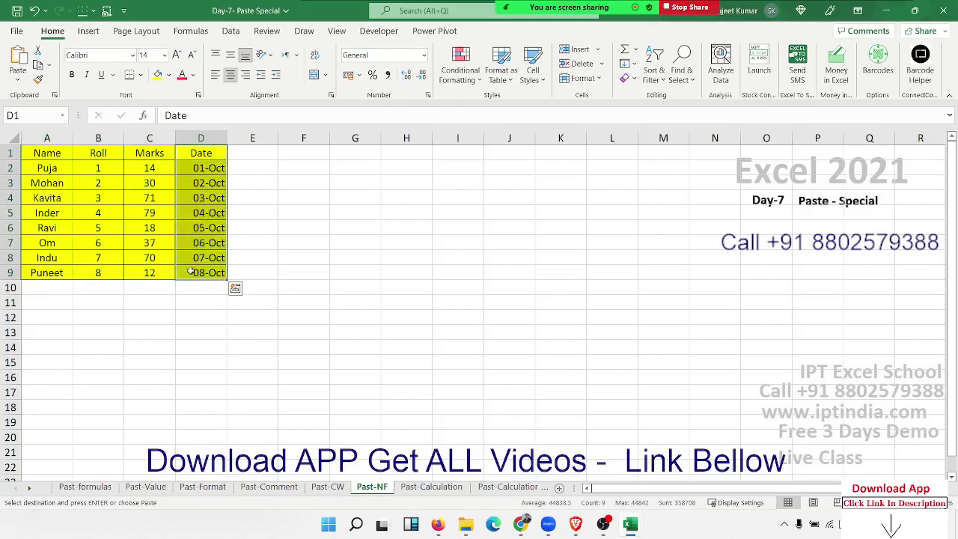
{"action": "key", "text": "ctrl+c"}
{"action": "right_click", "coordinate": [341, 155]}
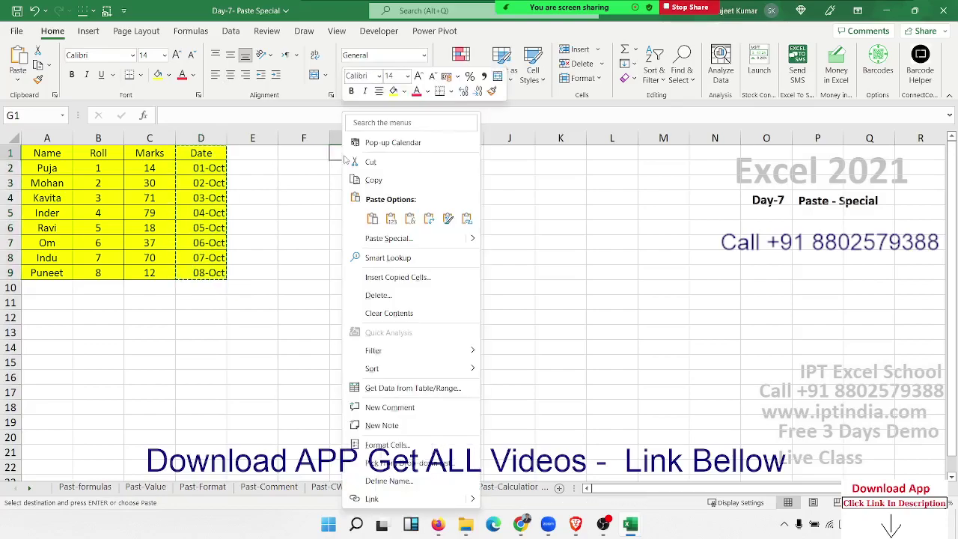
{"action": "left_click", "coordinate": [391, 238]}
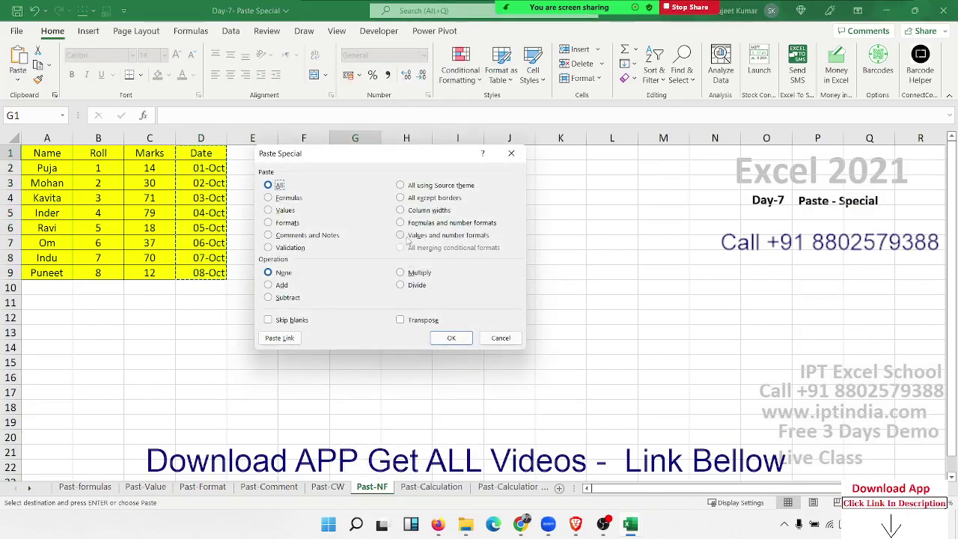
{"action": "left_click", "coordinate": [277, 211]}
{"action": "mouse_move", "coordinate": [340, 160]}
{"action": "left_mouse_down"}
{"action": "mouse_move", "coordinate": [422, 173]}
{"action": "mouse_move", "coordinate": [512, 163]}
{"action": "left_mouse_up"}
{"action": "left_click", "coordinate": [611, 338]}
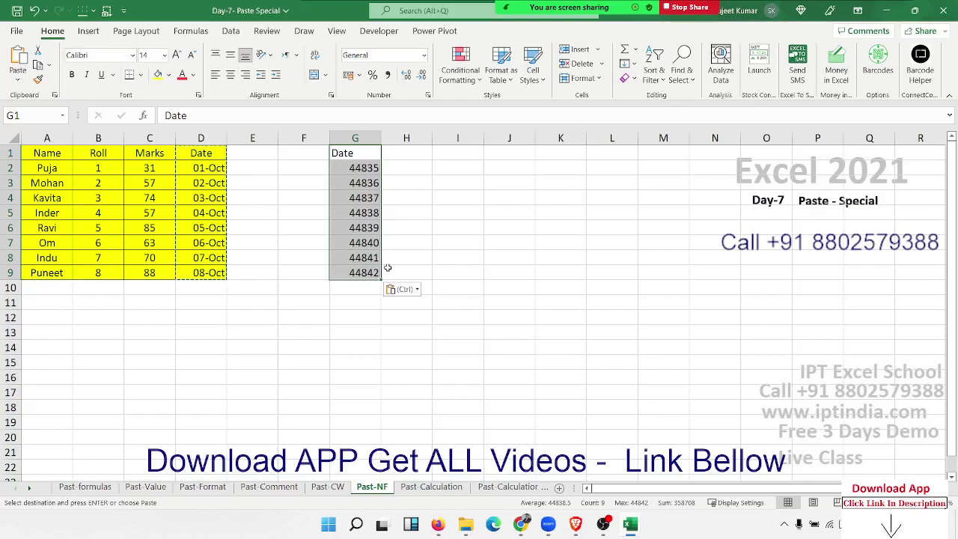
{"action": "left_click", "coordinate": [314, 313]}
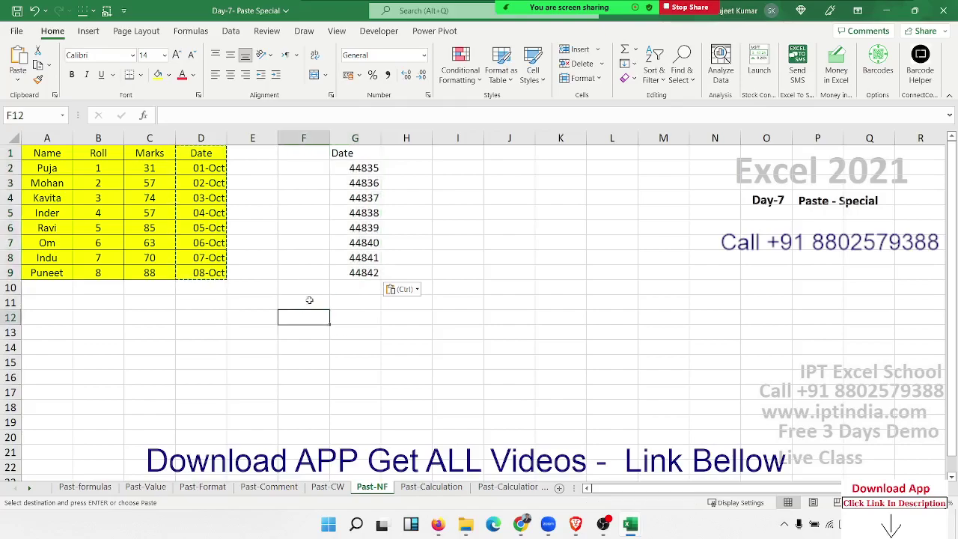
{"action": "left_click", "coordinate": [312, 304]}
Insert today's date 14-11-2022 in F11 with Ctrl+; and reformat it as General, showing 44879.
{"action": "type", "text": "1"}
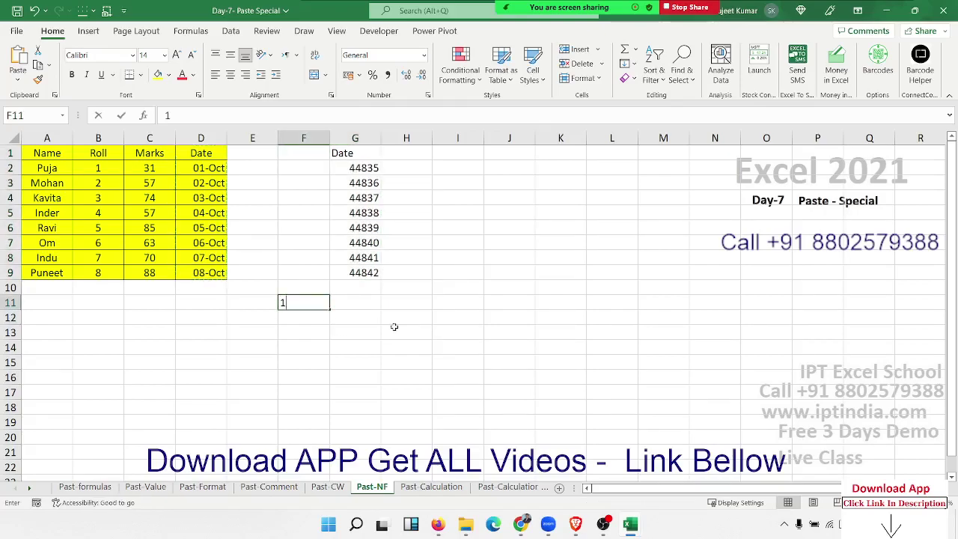
{"action": "type", "text": "/1"}
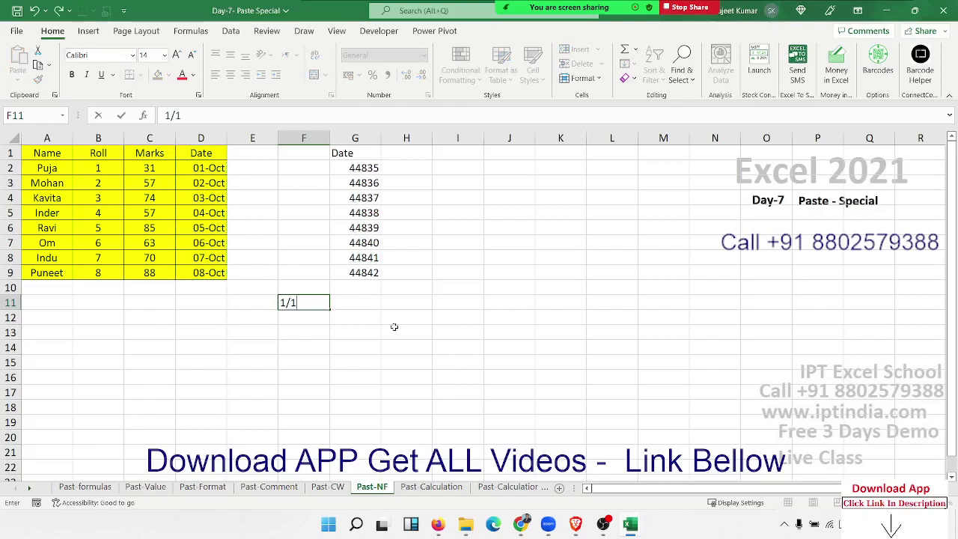
{"action": "key", "text": "Escape"}
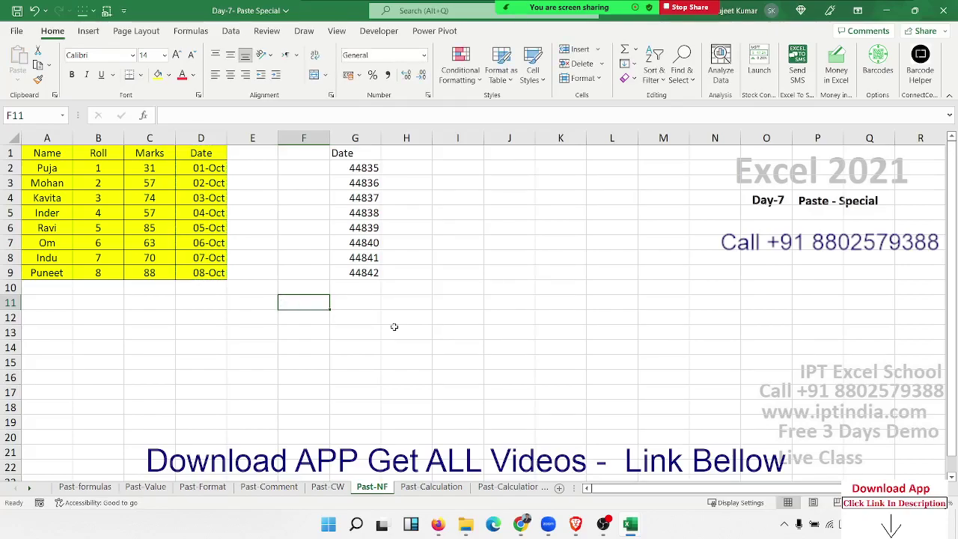
{"action": "key", "text": "ctrl+semicolon"}
{"action": "key", "text": "Return"}
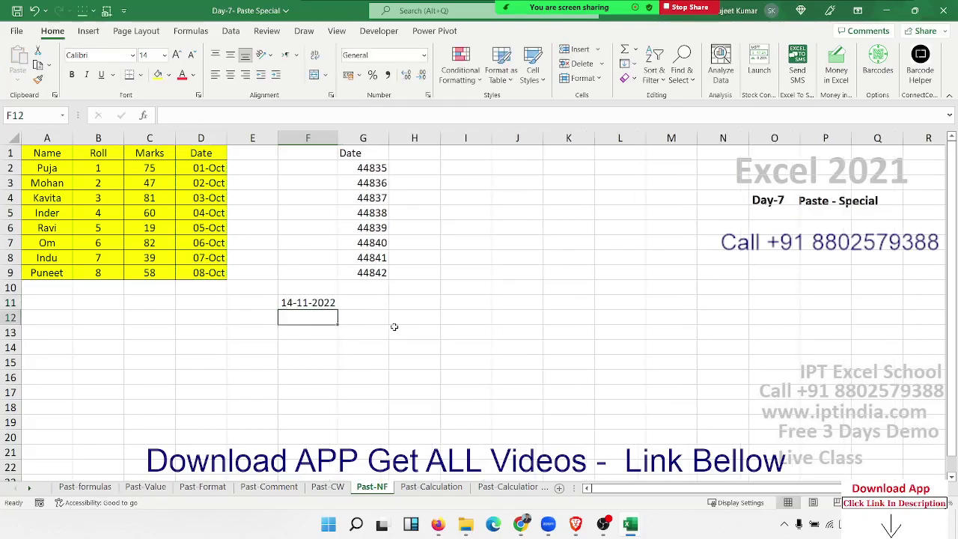
{"action": "key", "text": "Up"}
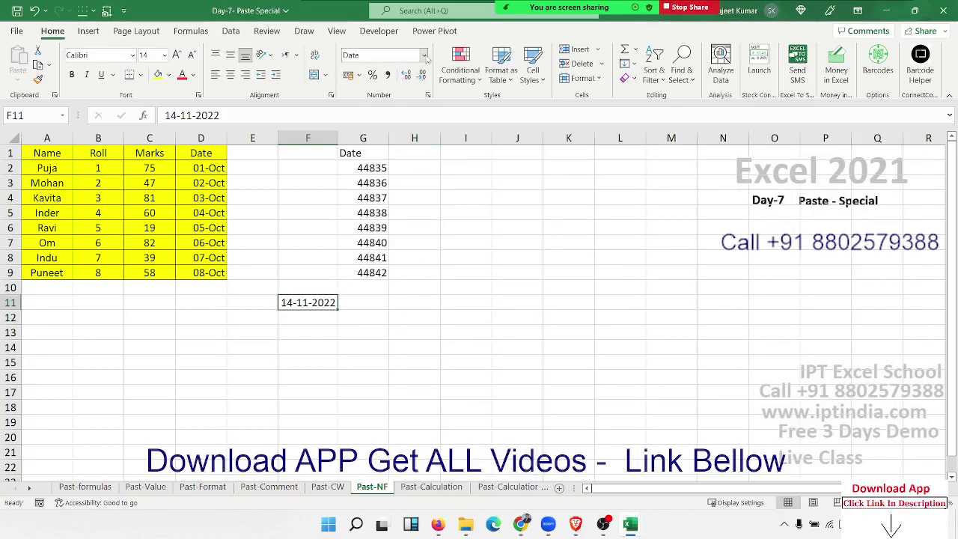
{"action": "left_click", "coordinate": [424, 55]}
{"action": "left_click", "coordinate": [420, 78]}
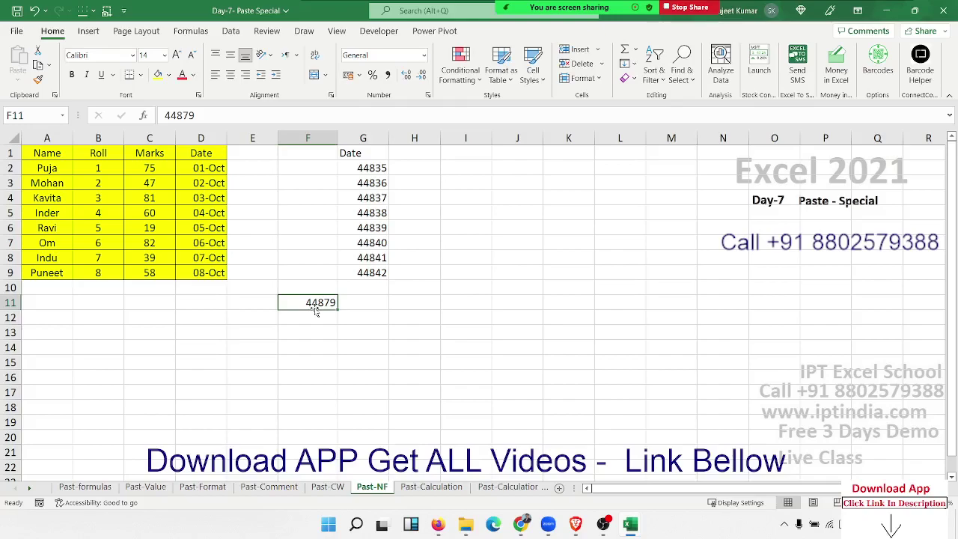
Enter 1 in I11 and apply the Short Date number format.
{"action": "key", "text": "Right"}
{"action": "key", "text": "Right"}
{"action": "key", "text": "Right"}
{"action": "type", "text": "10"}
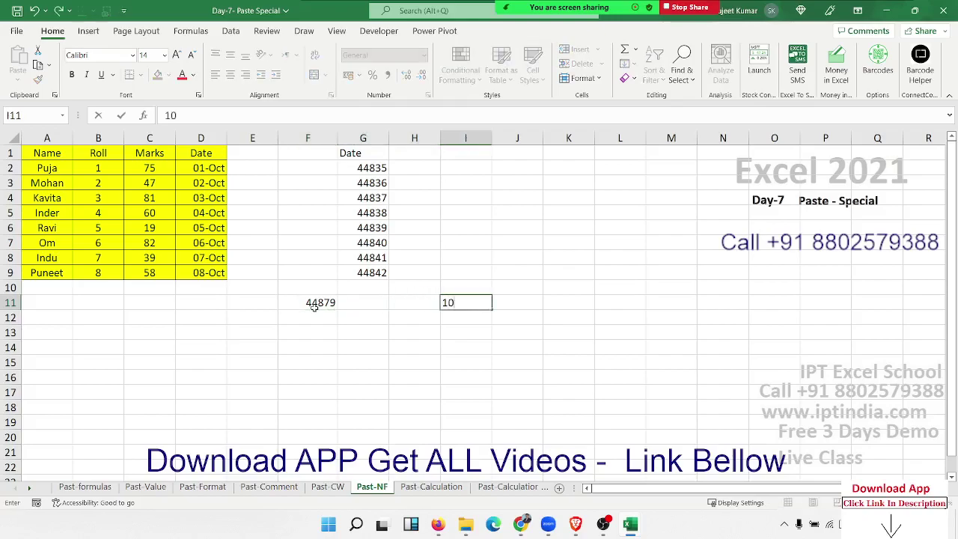
{"action": "key", "text": "BackSpace"}
{"action": "key", "text": "Return"}
{"action": "key", "text": "Up"}
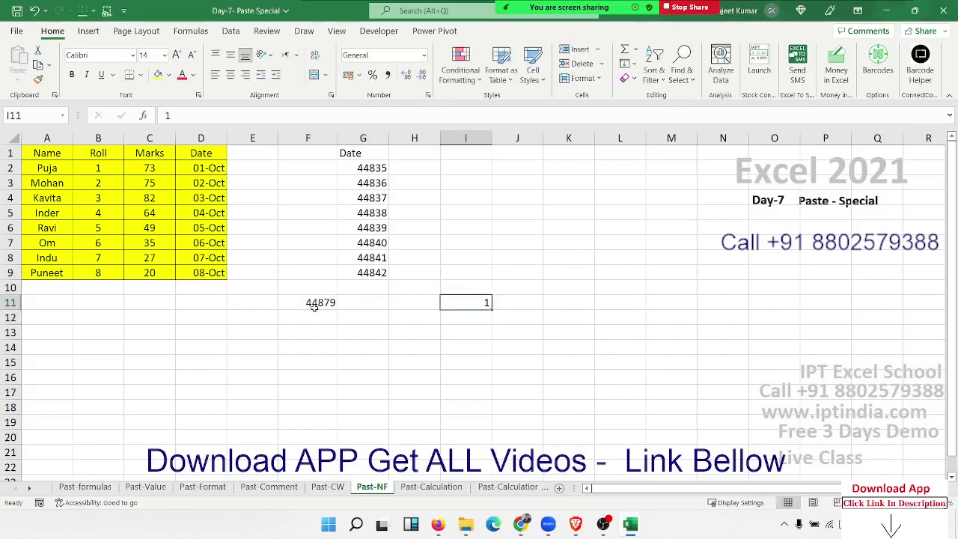
{"action": "left_click", "coordinate": [424, 56]}
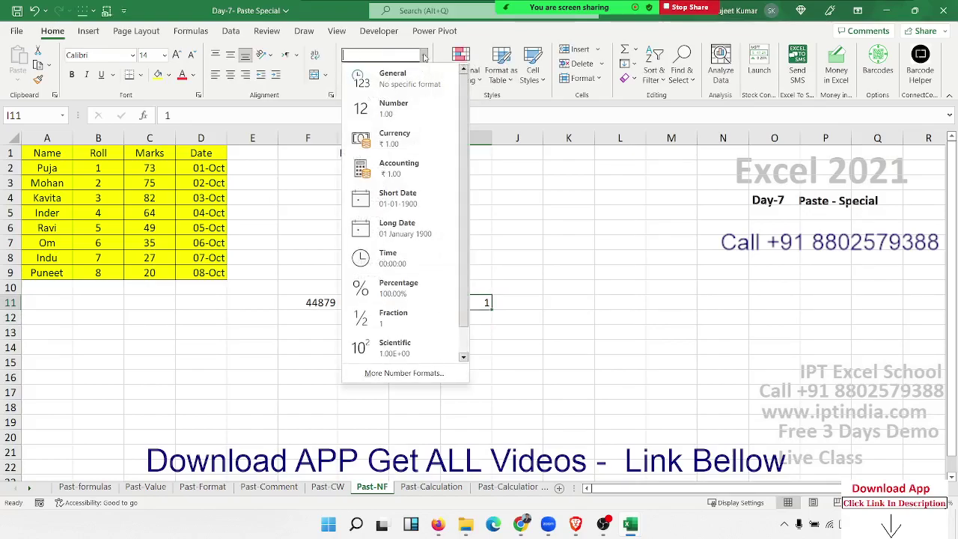
{"action": "left_click", "coordinate": [383, 209]}
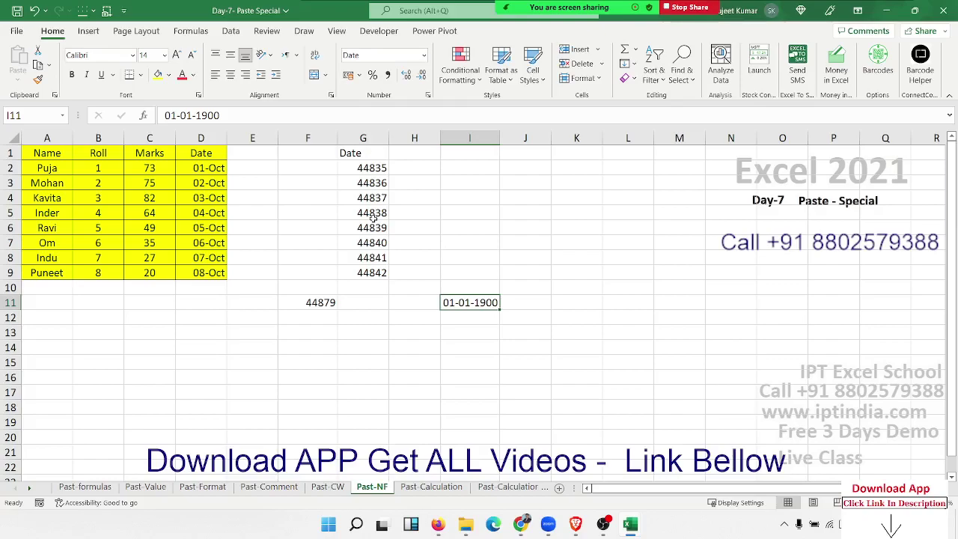
Enter 32, 33, 367 and finally 44879 in I11, which ends up showing 14-11-2022.
{"action": "type", "text": "32"}
{"action": "key", "text": "Return"}
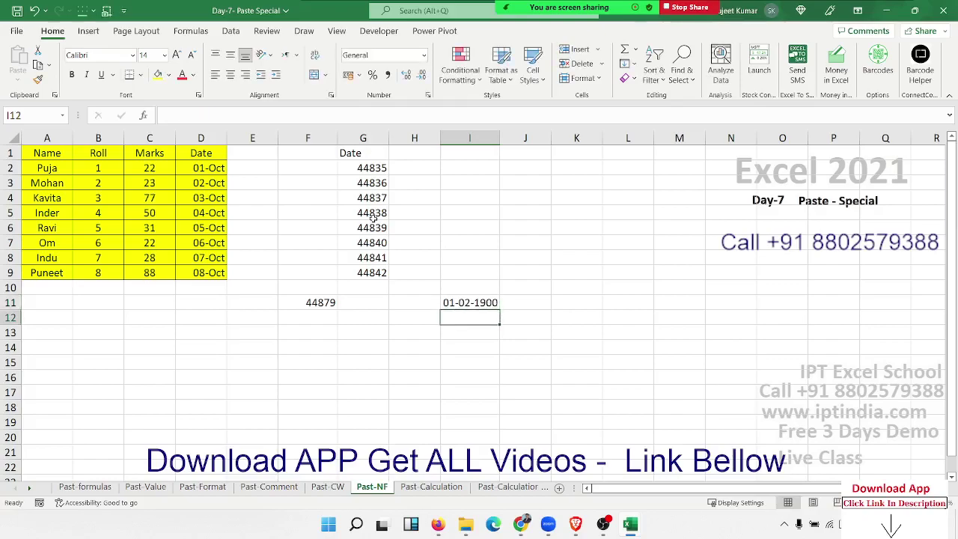
{"action": "key", "text": "Up"}
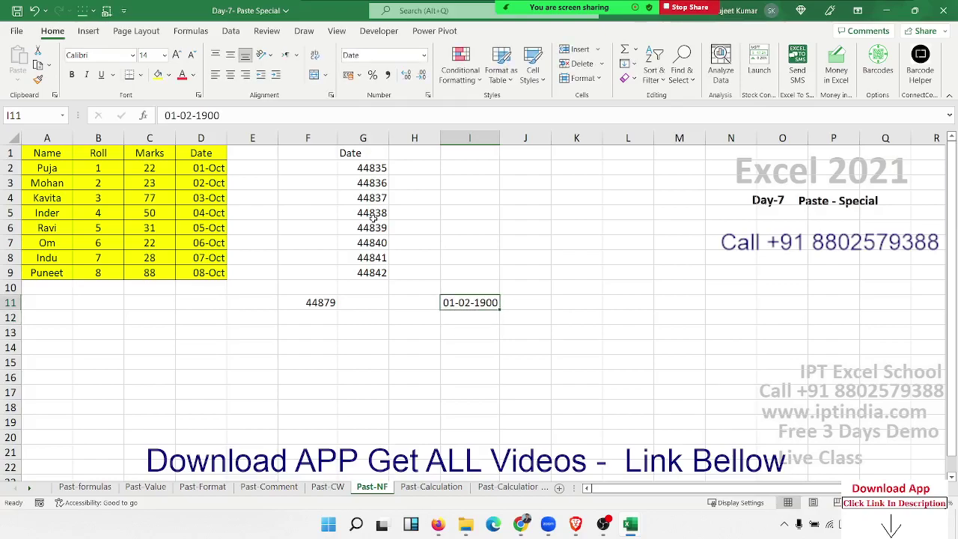
{"action": "type", "text": "33"}
{"action": "key", "text": "Return"}
{"action": "key", "text": "Up"}
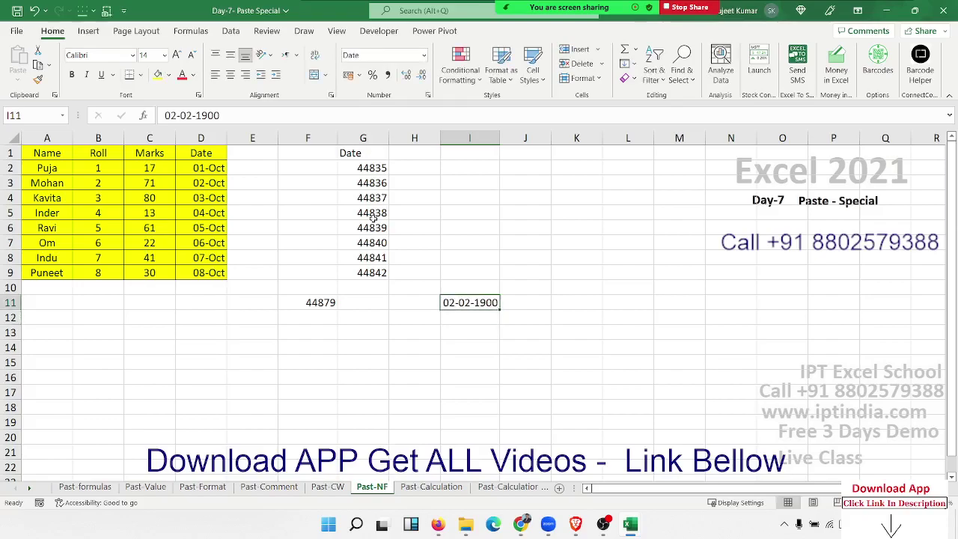
{"action": "type", "text": "367"}
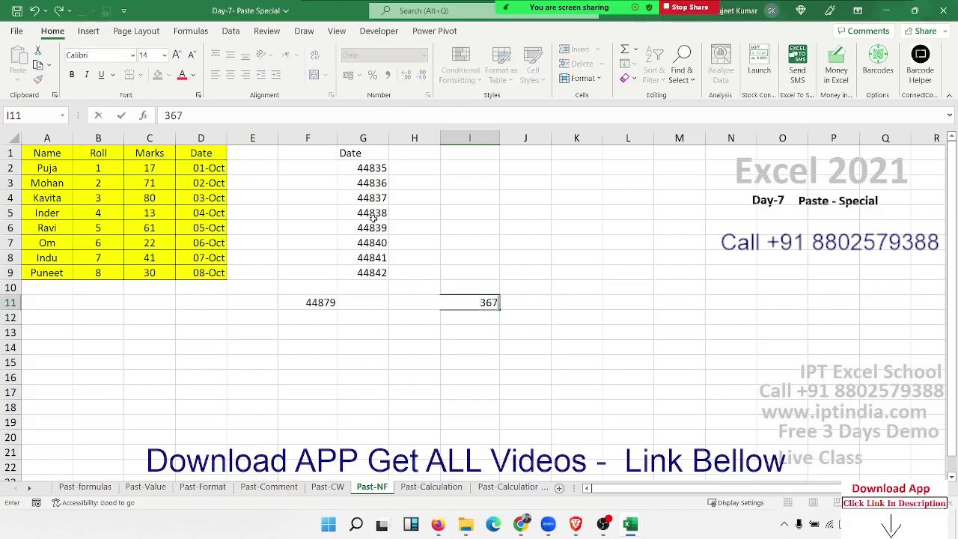
{"action": "key", "text": "Return"}
{"action": "key", "text": "Up"}
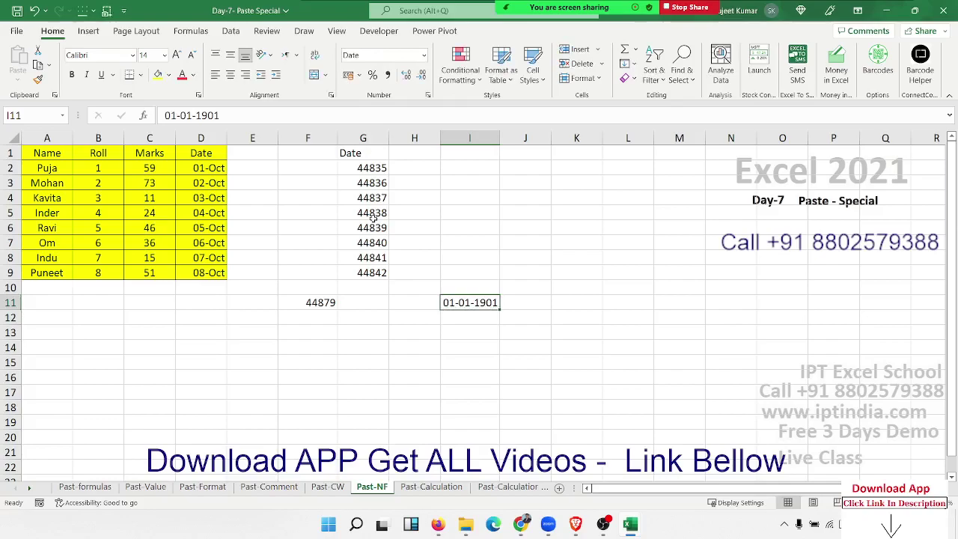
{"action": "type", "text": "44879"}
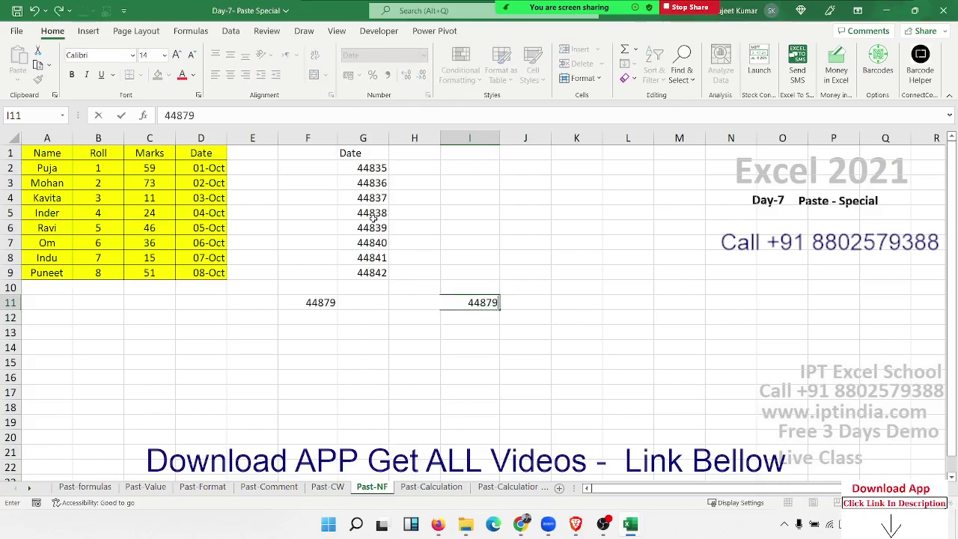
{"action": "key", "text": "ctrl+Return"}
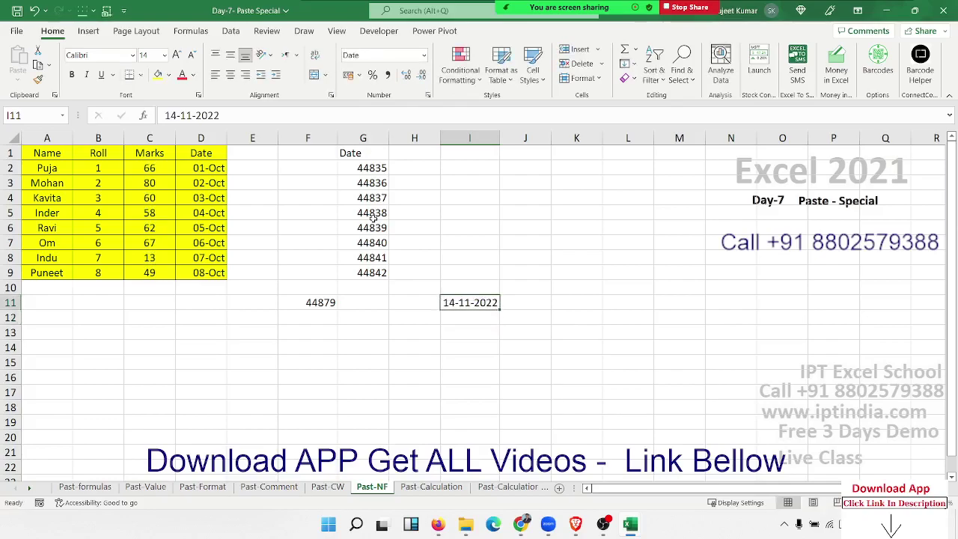
Type the text 1asd into cell G13.
{"action": "key", "text": "Down"}
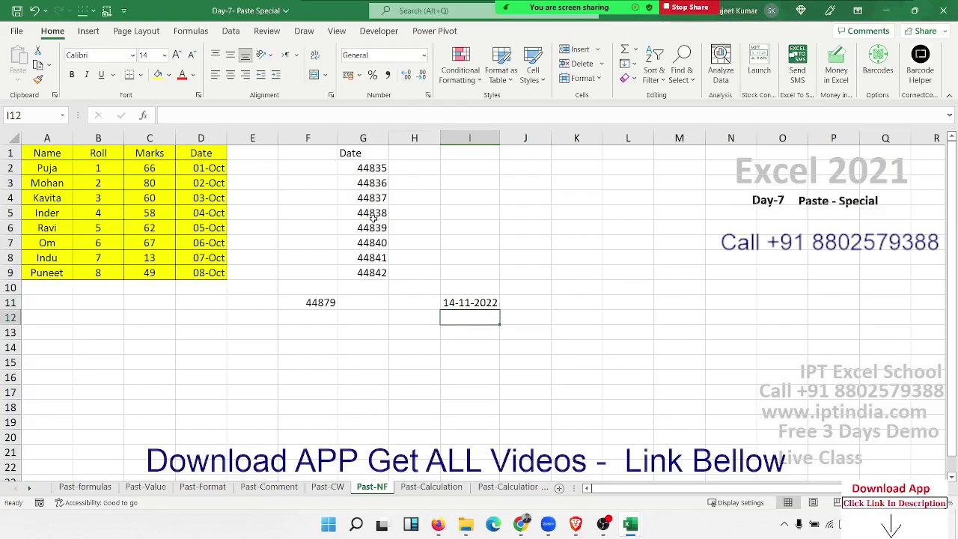
{"action": "key", "text": "Left"}
{"action": "key", "text": "Left"}
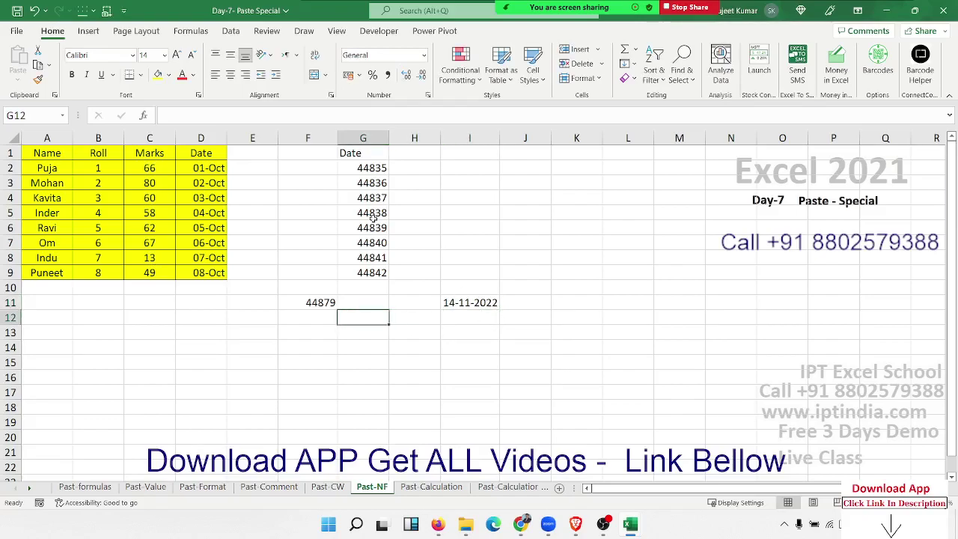
{"action": "key", "text": "Up"}
{"action": "key", "text": "Left"}
{"action": "key", "text": "Right"}
{"action": "key", "text": "Right"}
{"action": "key", "text": "Right"}
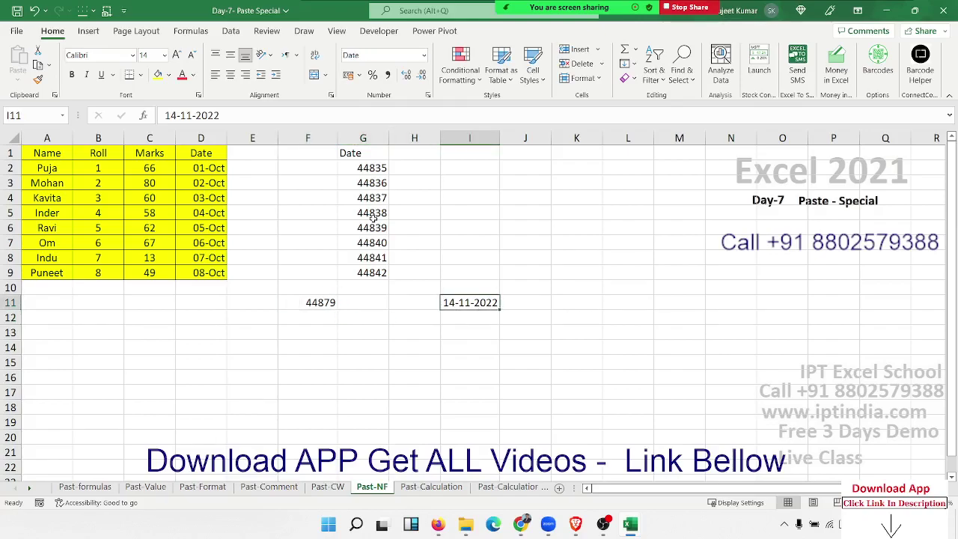
{"action": "key", "text": "Down"}
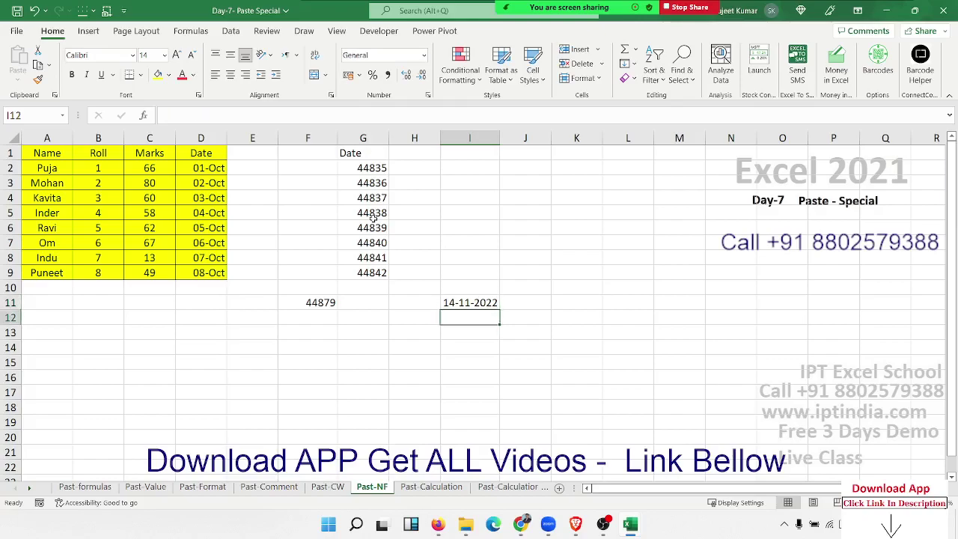
{"action": "key", "text": "Down"}
{"action": "key", "text": "Left"}
{"action": "key", "text": "Left"}
{"action": "type", "text": "1"}
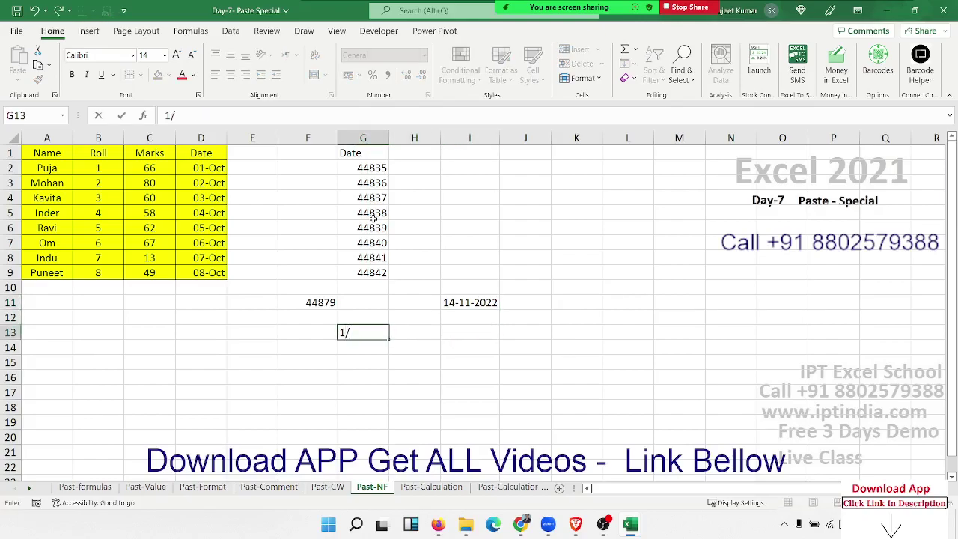
{"action": "key", "text": "BackSpace"}
{"action": "type", "text": "asd"}
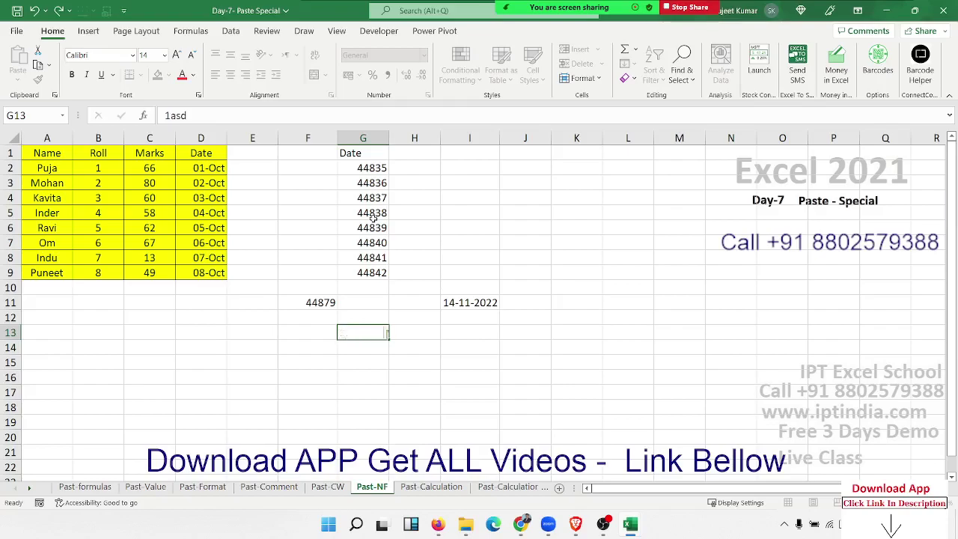
{"action": "key", "text": "Tab"}
Enter the formula =G13+20 in H13, which returns #VALUE!
{"action": "type", "text": "="}
{"action": "key", "text": "Left"}
{"action": "type", "text": "+"}
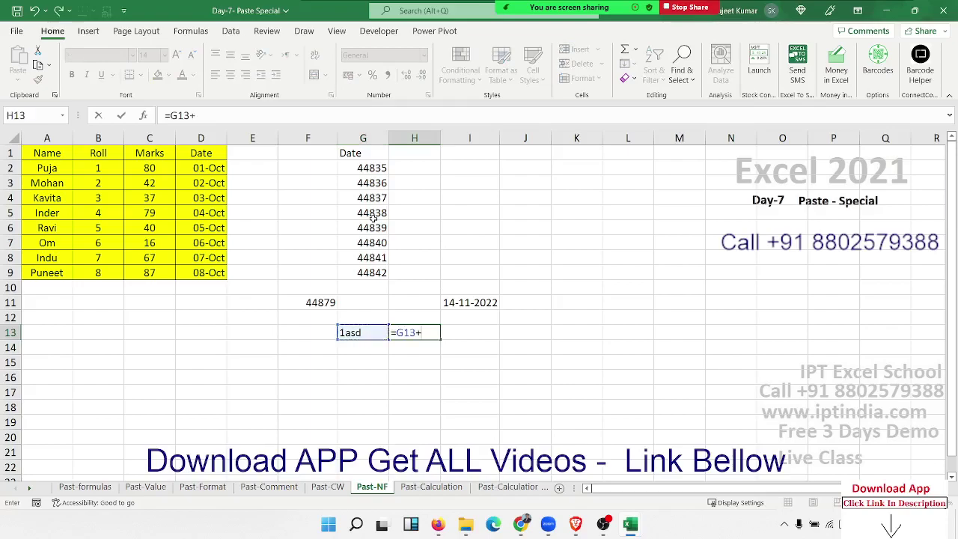
{"action": "type", "text": "20"}
{"action": "key", "text": "Return"}
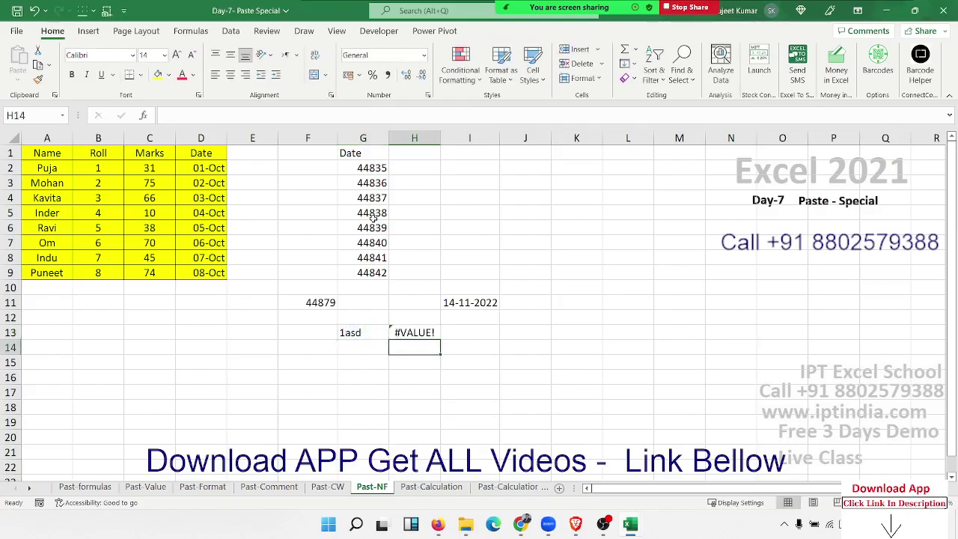
Apply the 14-Nov-22 date format to I11 with Ctrl+Shift+#.
{"action": "key", "text": "Up"}
{"action": "key", "text": "Up"}
{"action": "key", "text": "Up"}
{"action": "key", "text": "Right"}
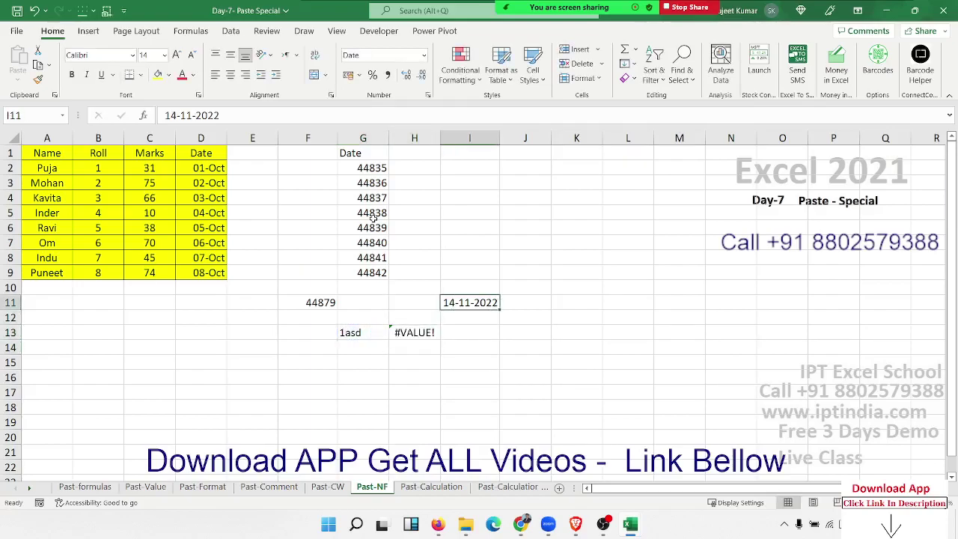
{"action": "key", "text": "ctrl+shift+3"}
{"action": "key", "text": "Down"}
Enter the formula =I11+20 in I12.
{"action": "type", "text": "="}
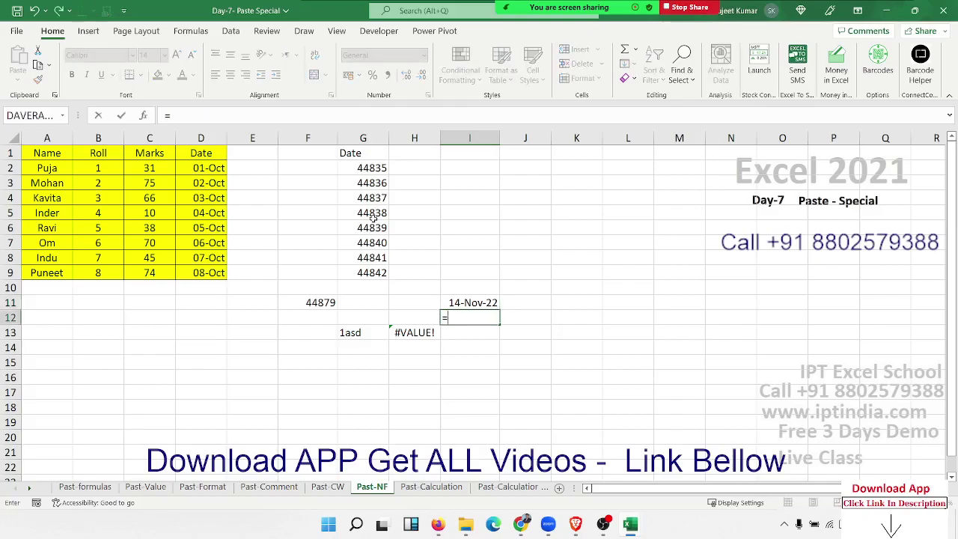
{"action": "key", "text": "Up"}
{"action": "type", "text": "+20"}
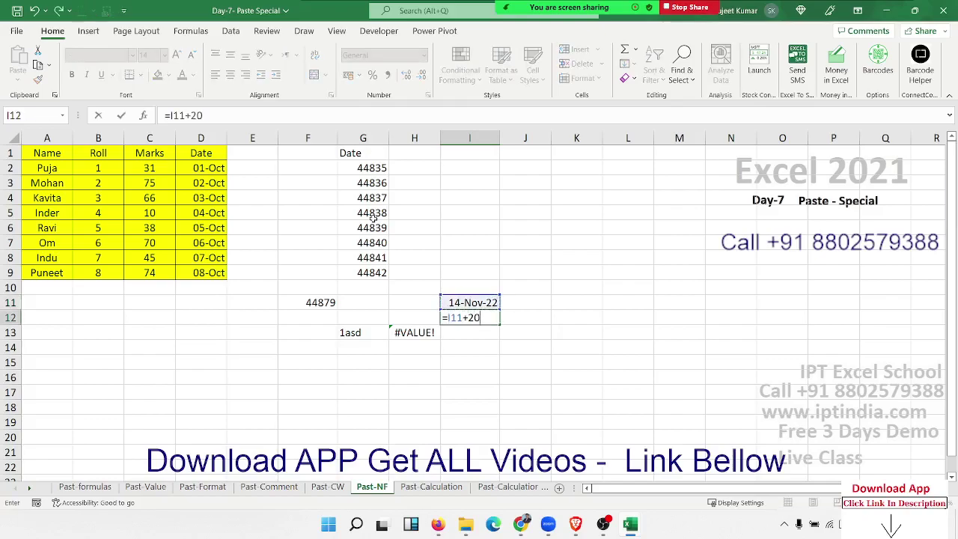
{"action": "key", "text": "Return"}
Show I11 and I12 as plain numbers 44879 and 44899 in General format.
{"action": "key", "text": "Up"}
{"action": "key", "text": "Up"}
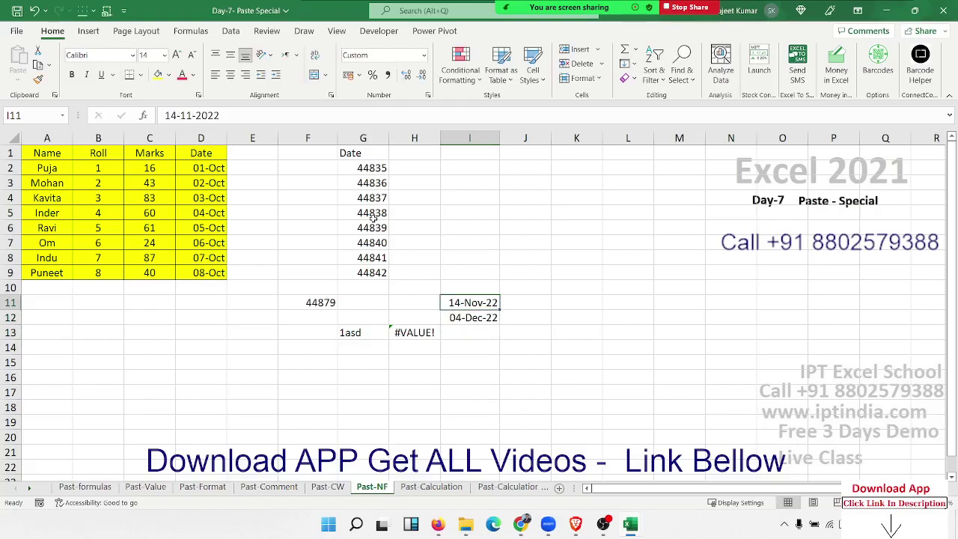
{"action": "key", "text": "ctrl+z"}
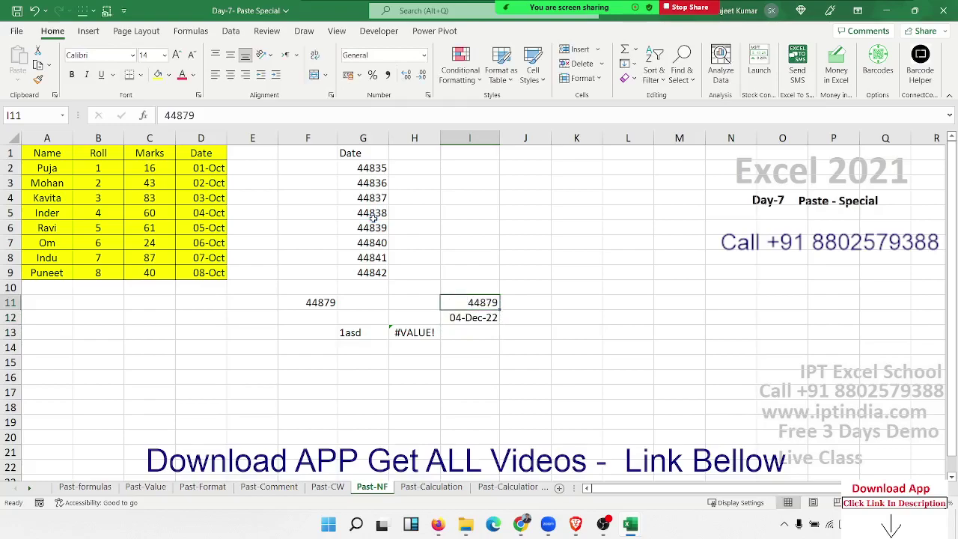
{"action": "key", "text": "Down"}
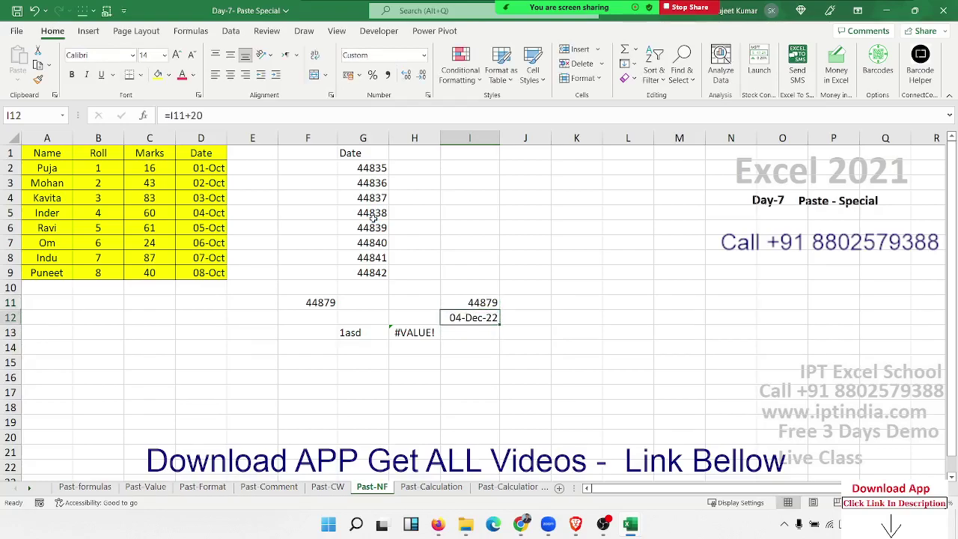
{"action": "key", "text": "ctrl+shift+asciitilde"}
Move across the sheet to the Date header in D1.
{"action": "key", "text": "Left"}
{"action": "key", "text": "Left"}
{"action": "key", "text": "Up"}
{"action": "key", "text": "Up"}
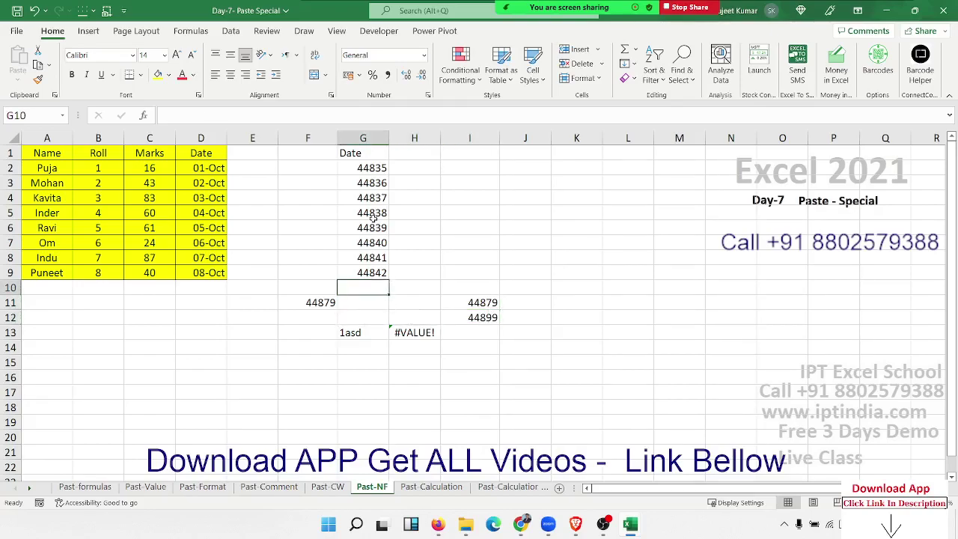
{"action": "key", "text": "Up"}
{"action": "key", "text": "ctrl+Up"}
{"action": "key", "text": "Right"}
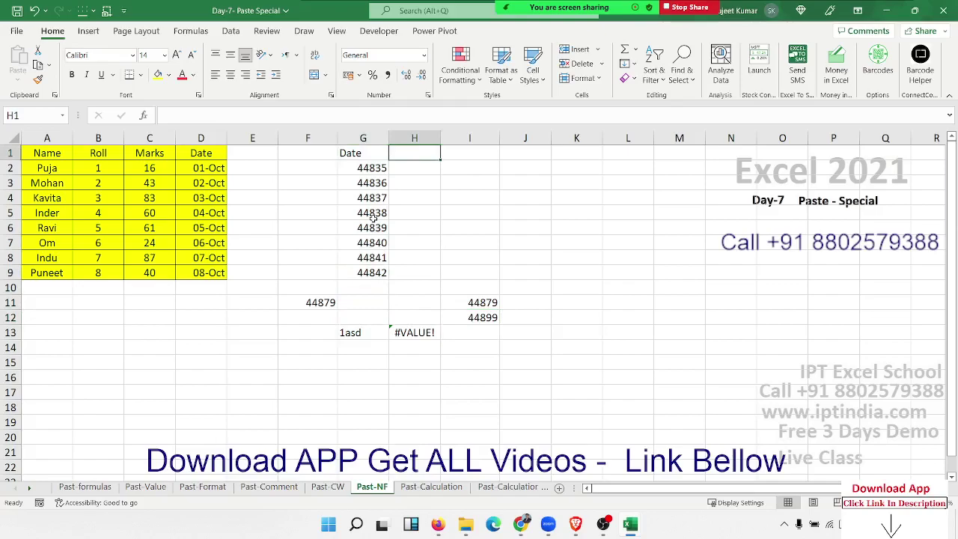
{"action": "key", "text": "Left"}
{"action": "key", "text": "Down"}
{"action": "key", "text": "ctrl+Down"}
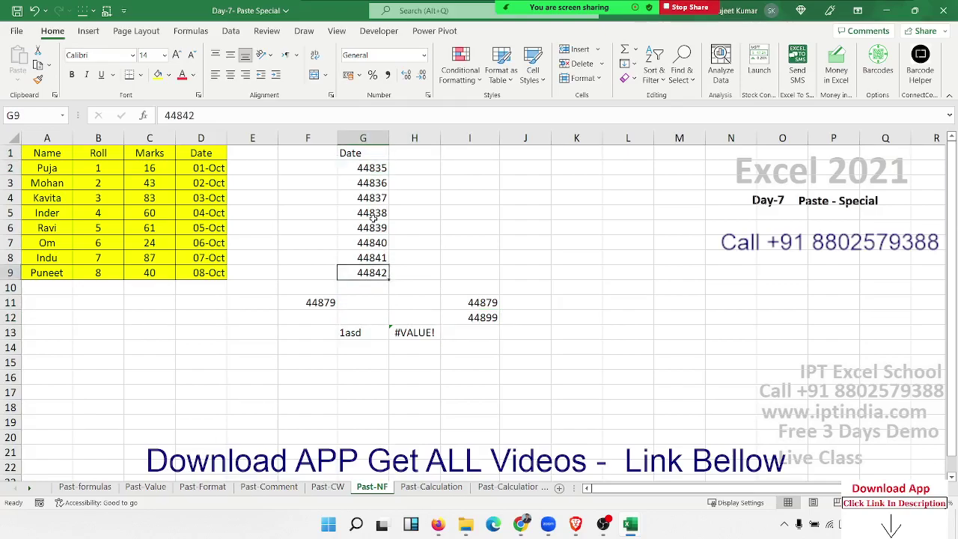
{"action": "key", "text": "ctrl+Up"}
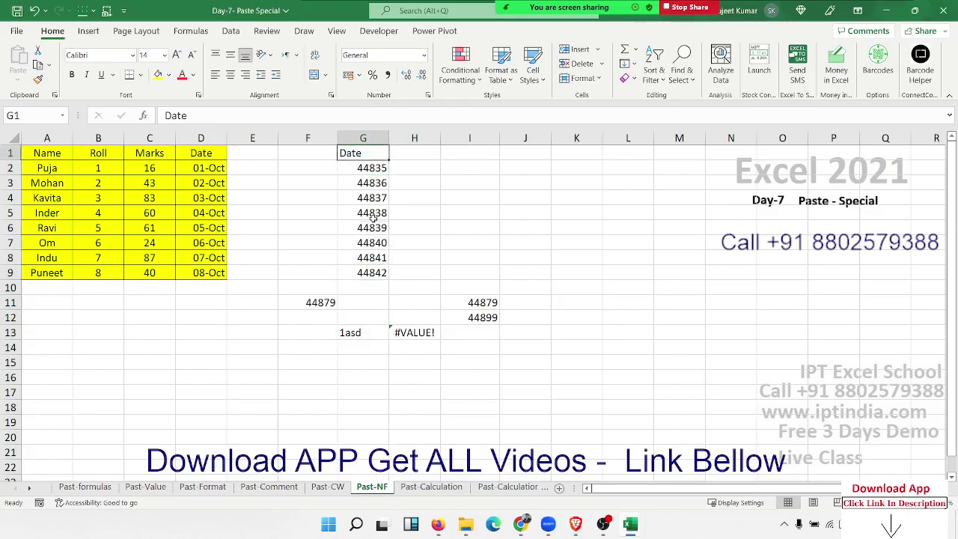
{"action": "key", "text": "Down"}
{"action": "key", "text": "Left"}
{"action": "key", "text": "Left"}
{"action": "key", "text": "Left"}
{"action": "key", "text": "Up"}
Copy D1:D9 and paste it at H1 as Values and number formats.
{"action": "key", "text": "ctrl+shift+Down"}
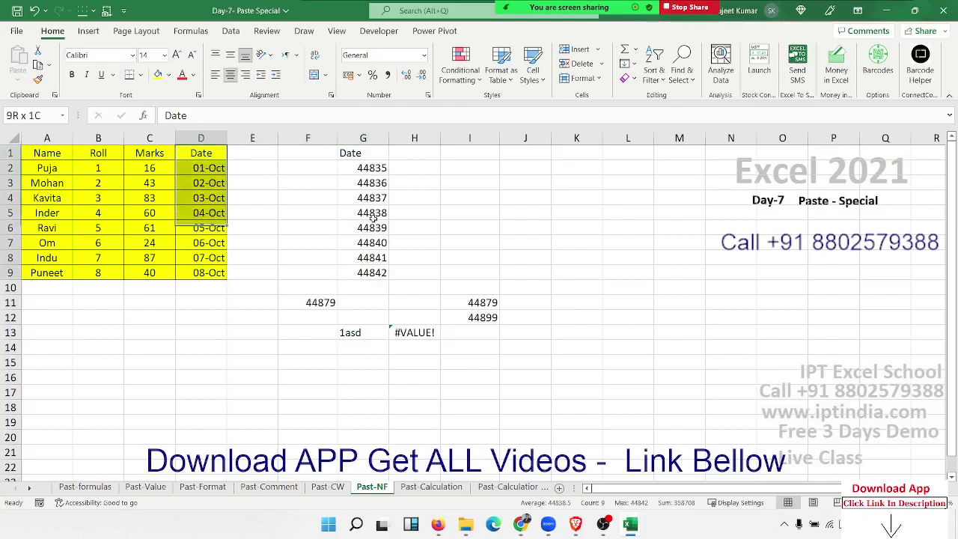
{"action": "key", "text": "ctrl+c"}
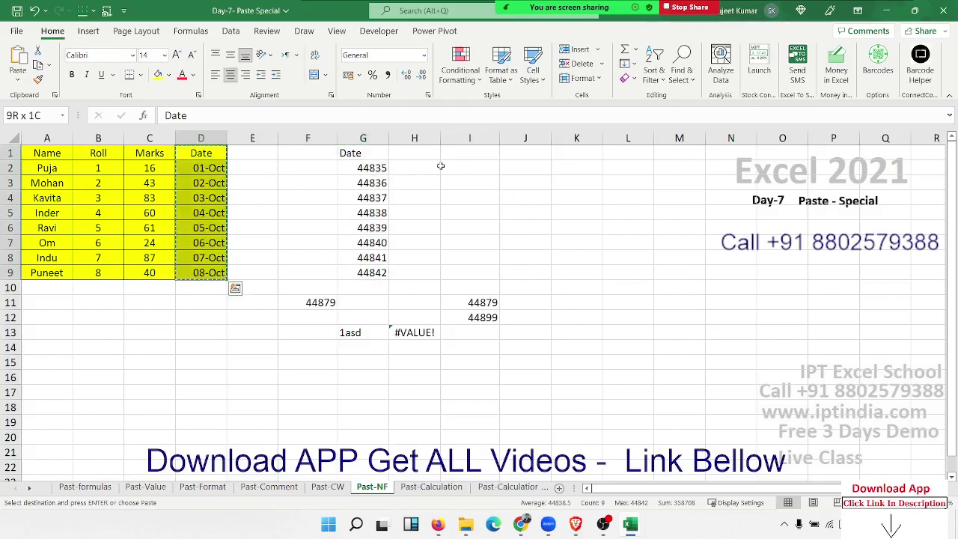
{"action": "left_click", "coordinate": [411, 155]}
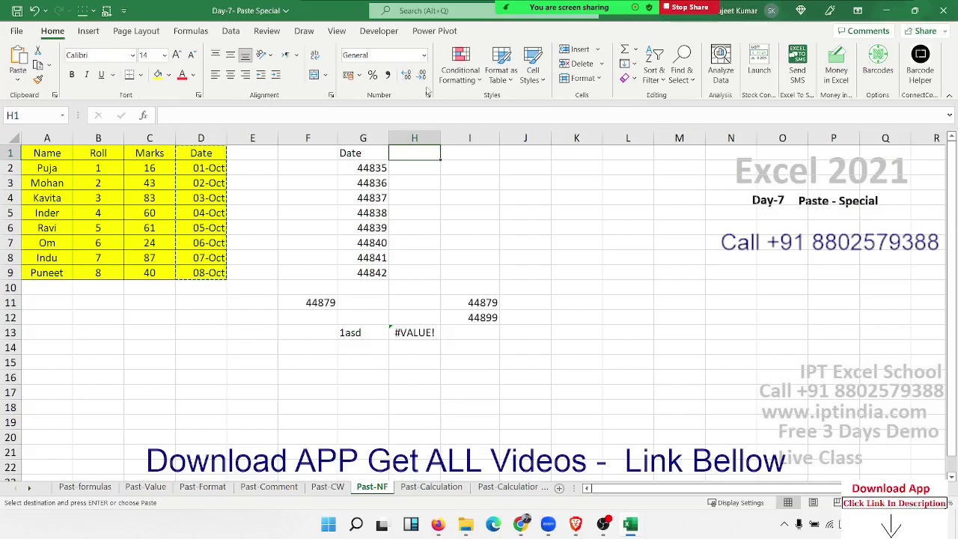
{"action": "left_click", "coordinate": [469, 86]}
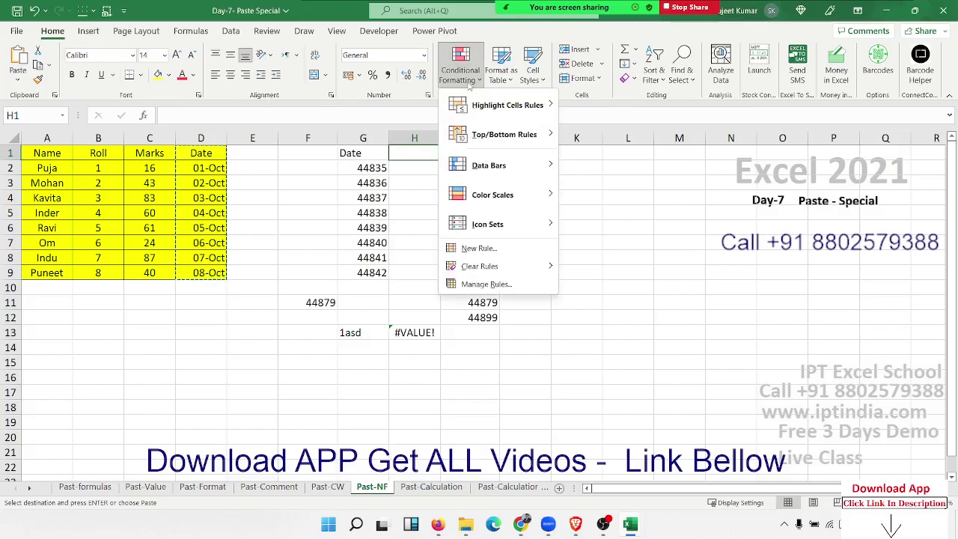
{"action": "left_click", "coordinate": [467, 87]}
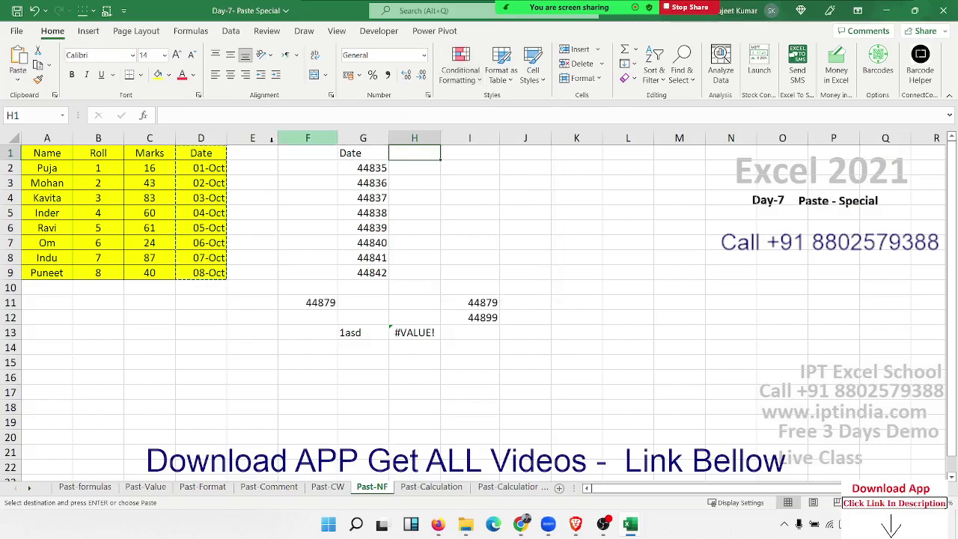
{"action": "right_click", "coordinate": [399, 154]}
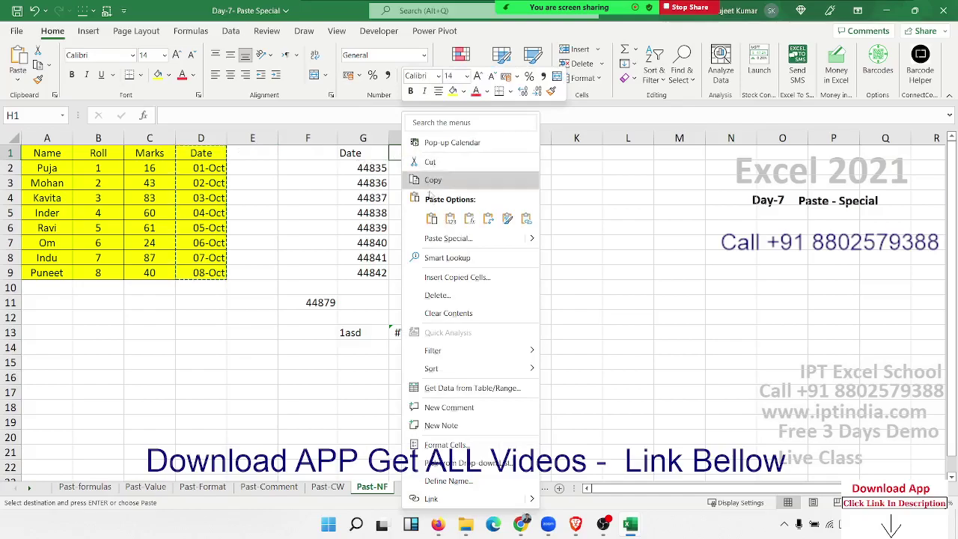
{"action": "left_click", "coordinate": [447, 238]}
{"action": "mouse_move", "coordinate": [433, 155]}
{"action": "left_mouse_down"}
{"action": "mouse_move", "coordinate": [322, 253]}
{"action": "mouse_move", "coordinate": [319, 208]}
{"action": "left_mouse_up"}
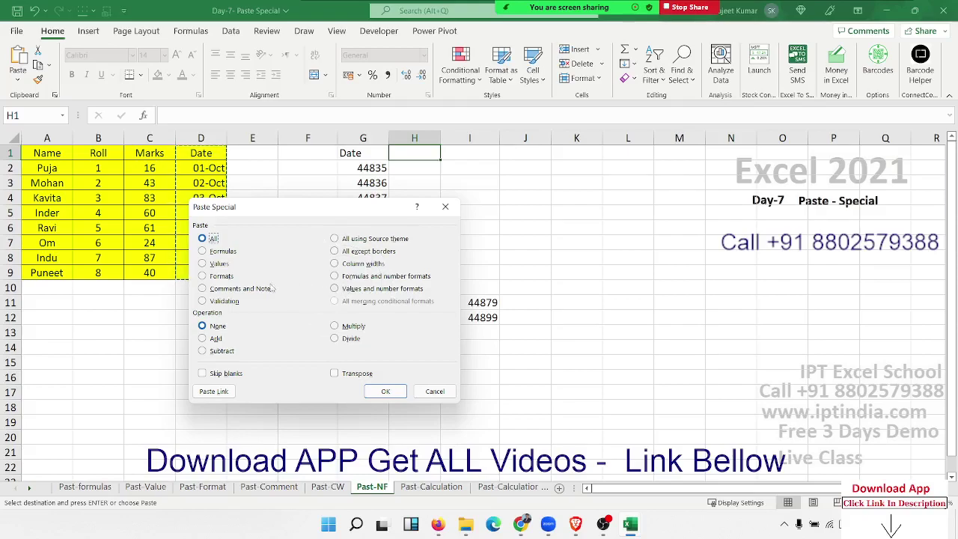
{"action": "left_click", "coordinate": [343, 290]}
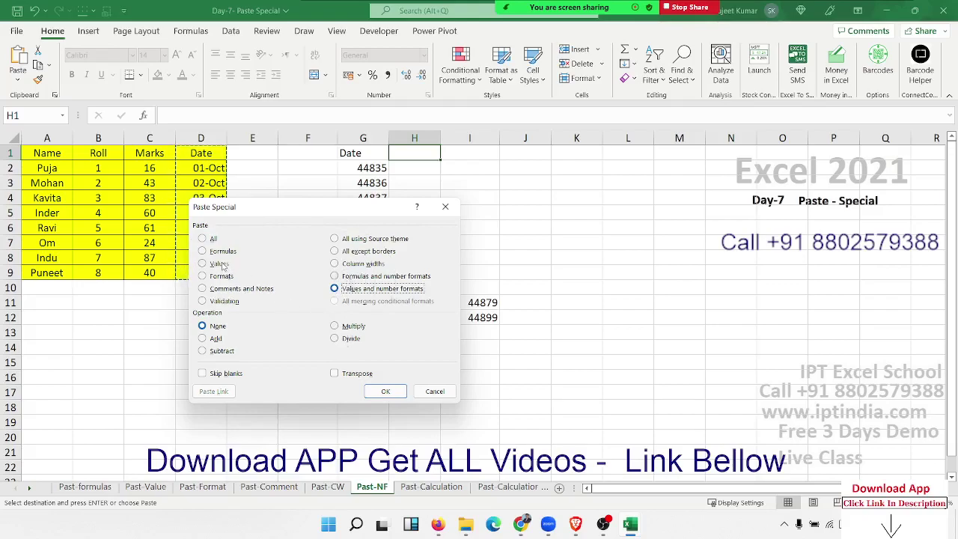
{"action": "left_click", "coordinate": [343, 289]}
{"action": "left_click", "coordinate": [386, 390]}
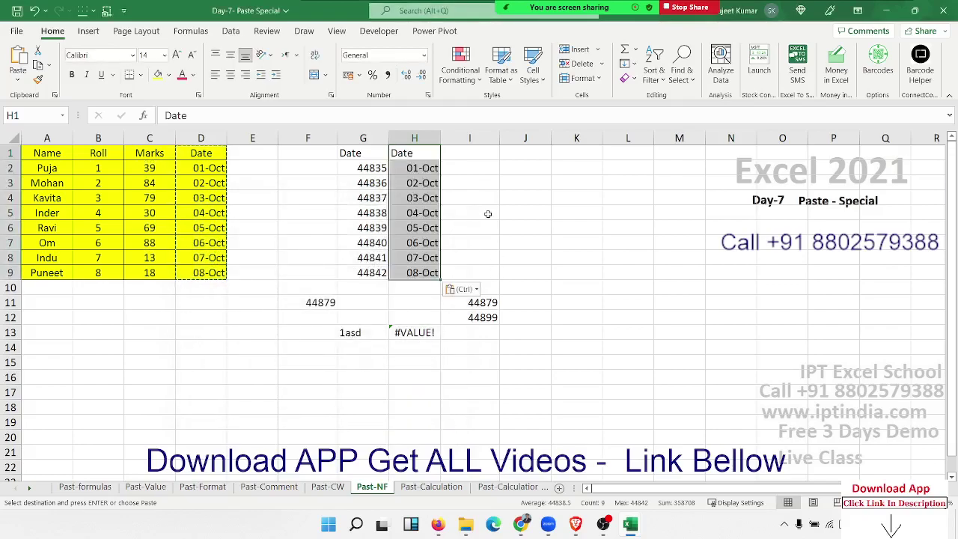
Cancel the Paste Special at J2, clear the pending copy, and open Format Cells for J2.
{"action": "left_click", "coordinate": [506, 168]}
{"action": "right_click", "coordinate": [508, 169]}
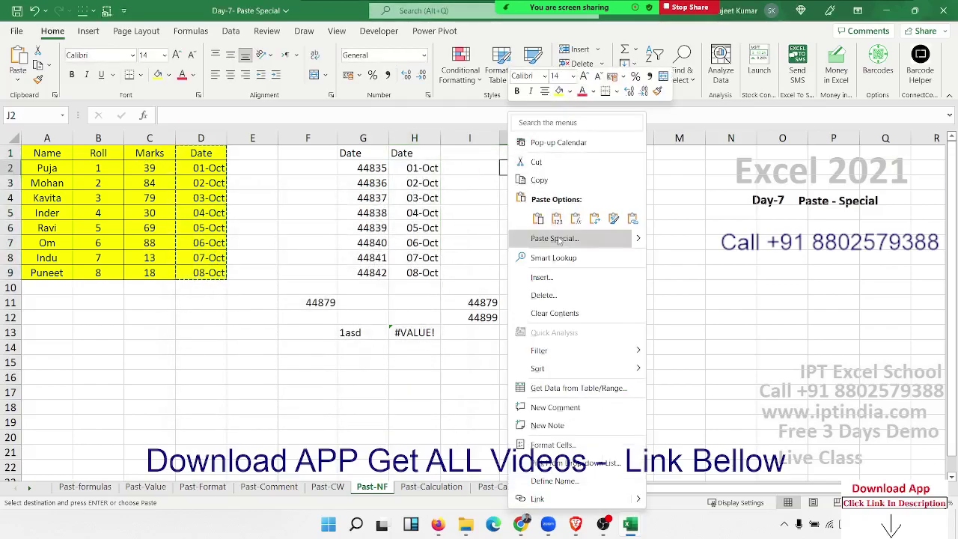
{"action": "left_click", "coordinate": [559, 239]}
{"action": "left_click_drag", "start_coordinate": [486, 167], "coordinate": [234, 107]}
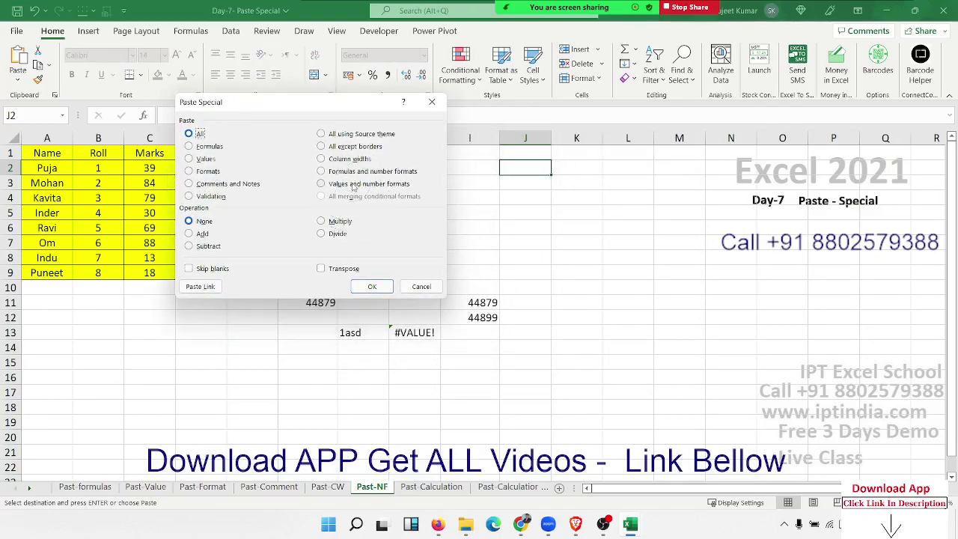
{"action": "key", "text": "Escape"}
{"action": "right_click", "coordinate": [529, 167]}
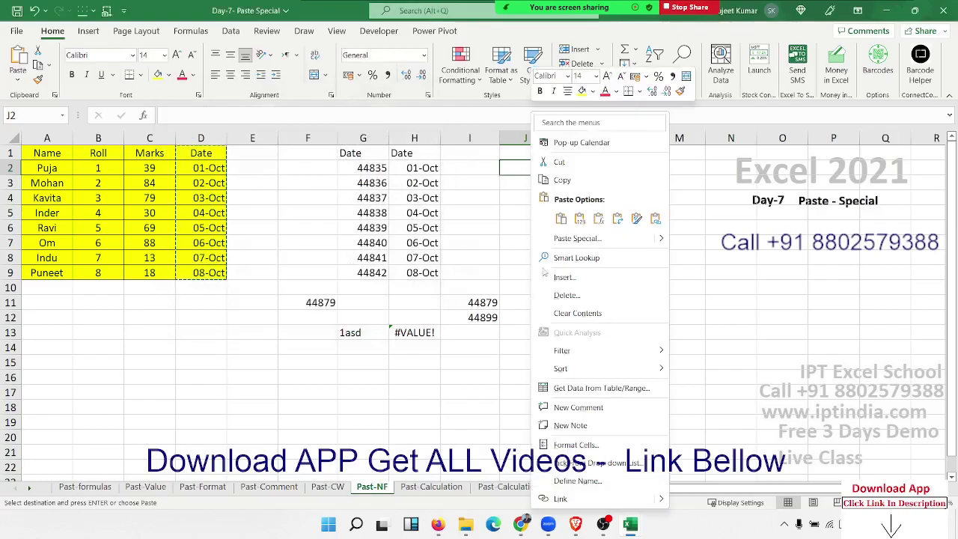
{"action": "key", "text": "Escape"}
{"action": "key", "text": "Escape"}
{"action": "key", "text": "ctrl+1"}
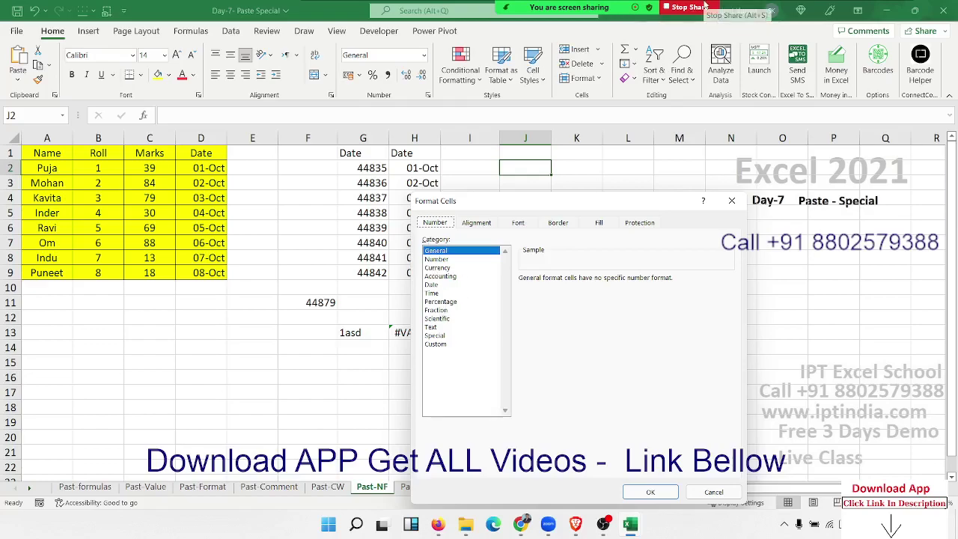
Pause the Zoom recording, glance at the participants list, and return to the sheet.
{"action": "left_click", "coordinate": [895, 15]}
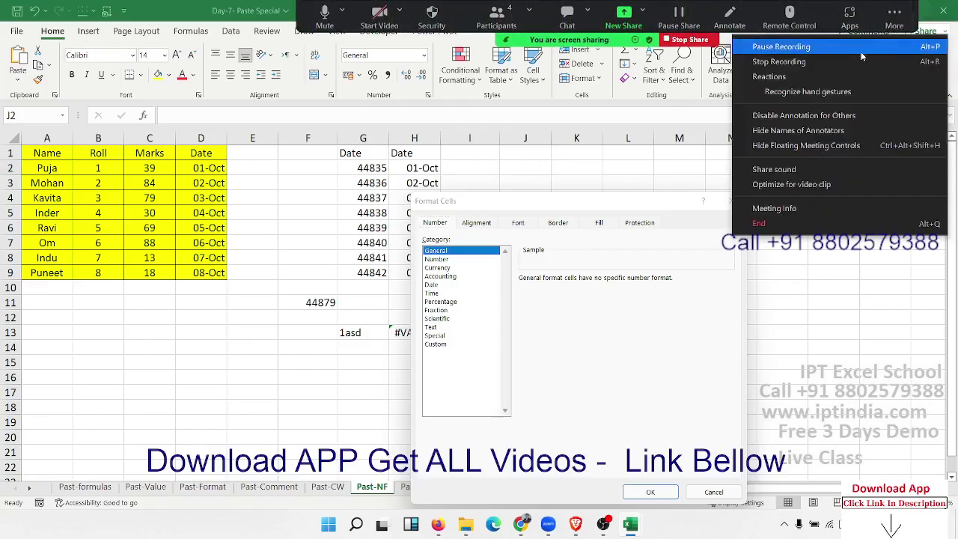
{"action": "left_click", "coordinate": [831, 49]}
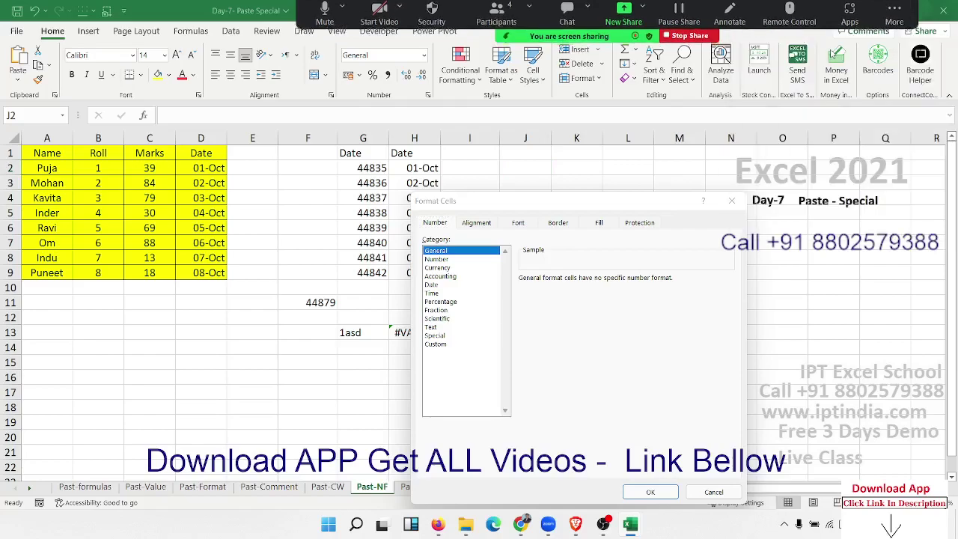
{"action": "left_click", "coordinate": [893, 21]}
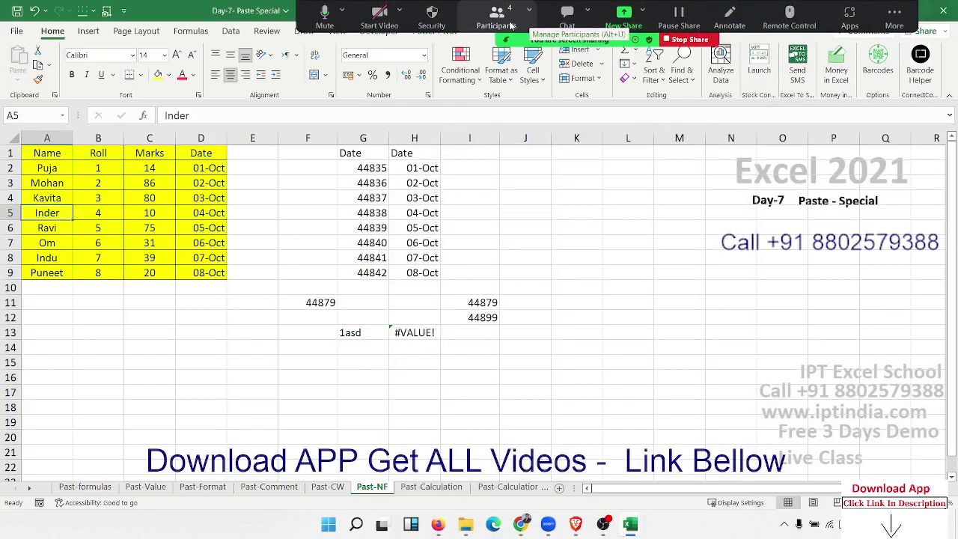
{"action": "left_click", "coordinate": [496, 16]}
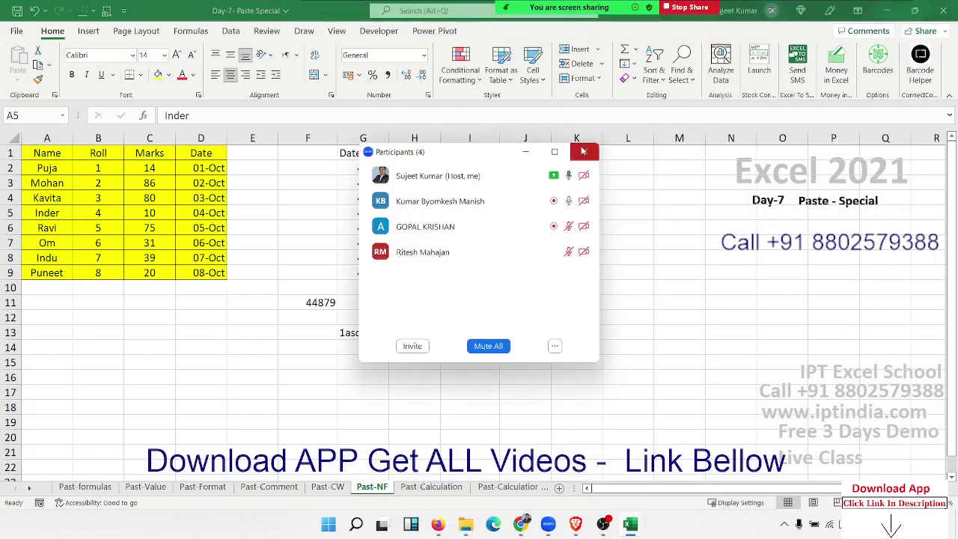
{"action": "left_click", "coordinate": [584, 152]}
{"action": "left_click", "coordinate": [886, 26]}
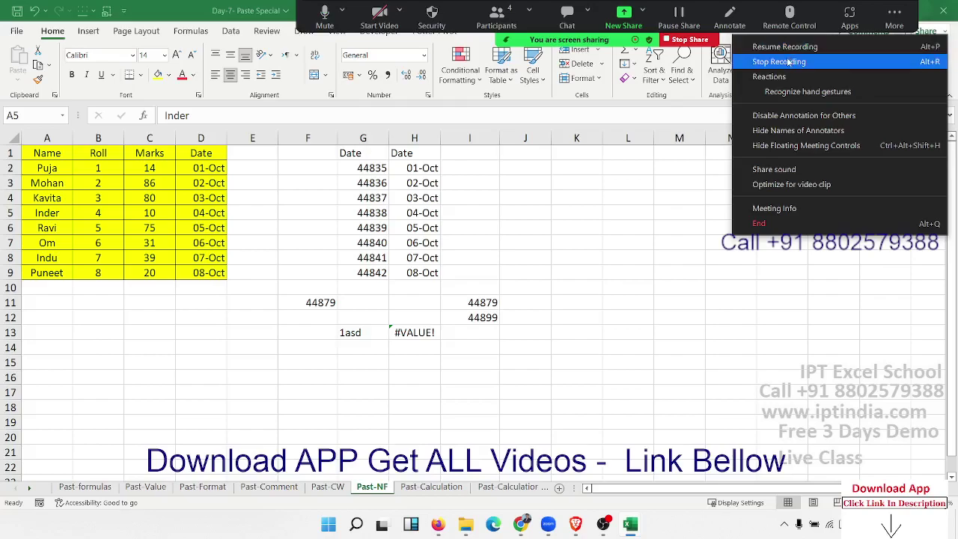
{"action": "left_click", "coordinate": [719, 142]}
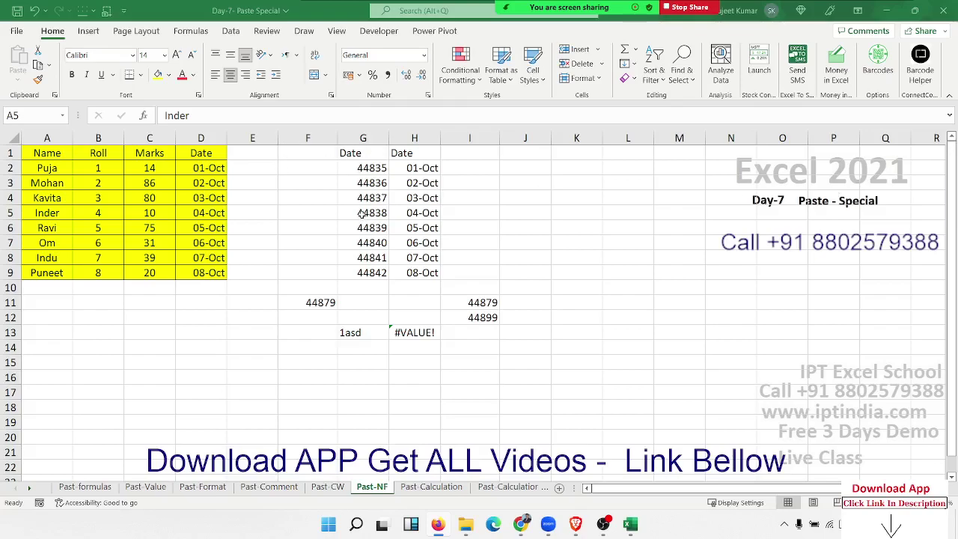
{"action": "left_click", "coordinate": [398, 196]}
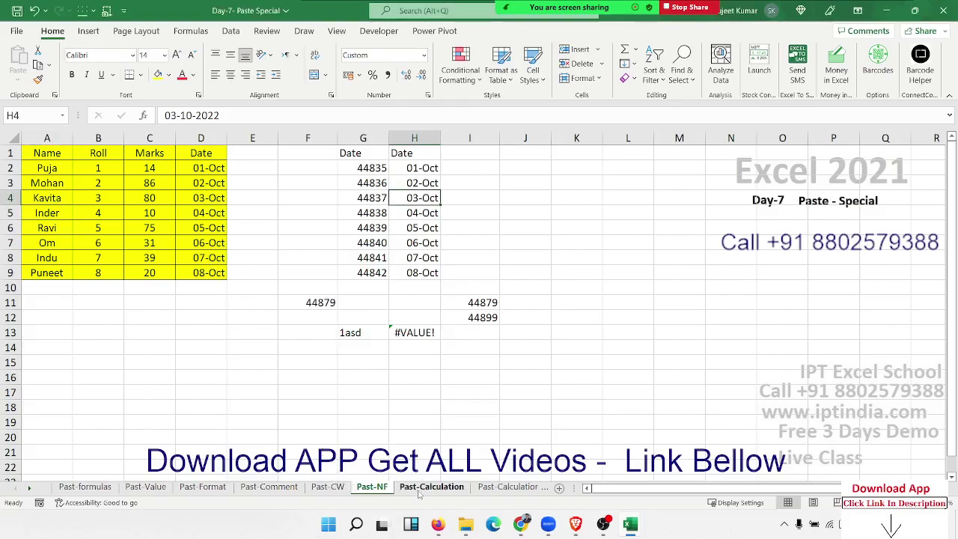
On the Past-Calculation sheet, enter 20 in G14 and 30 in I14.
{"action": "left_click", "coordinate": [421, 488]}
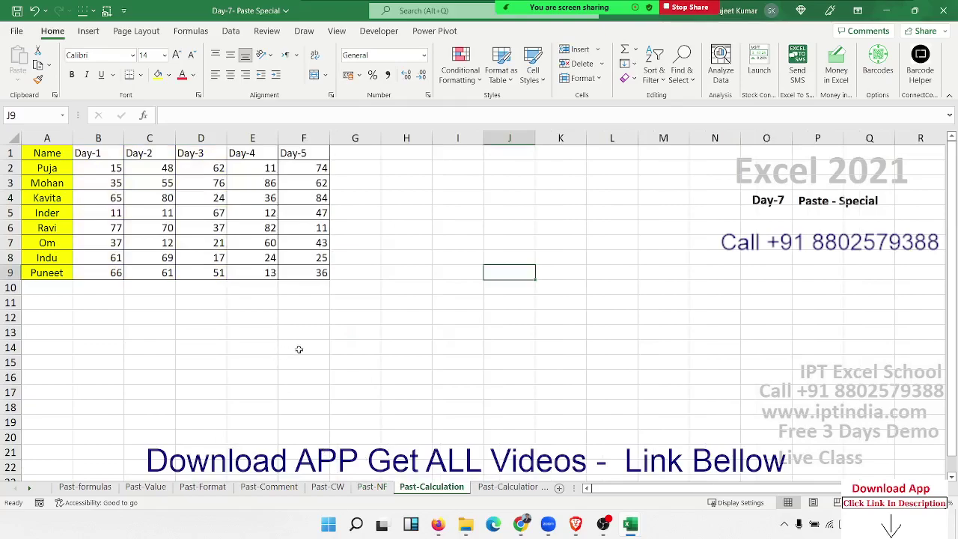
{"action": "left_click", "coordinate": [338, 347]}
{"action": "type", "text": "20"}
{"action": "key", "text": "Tab"}
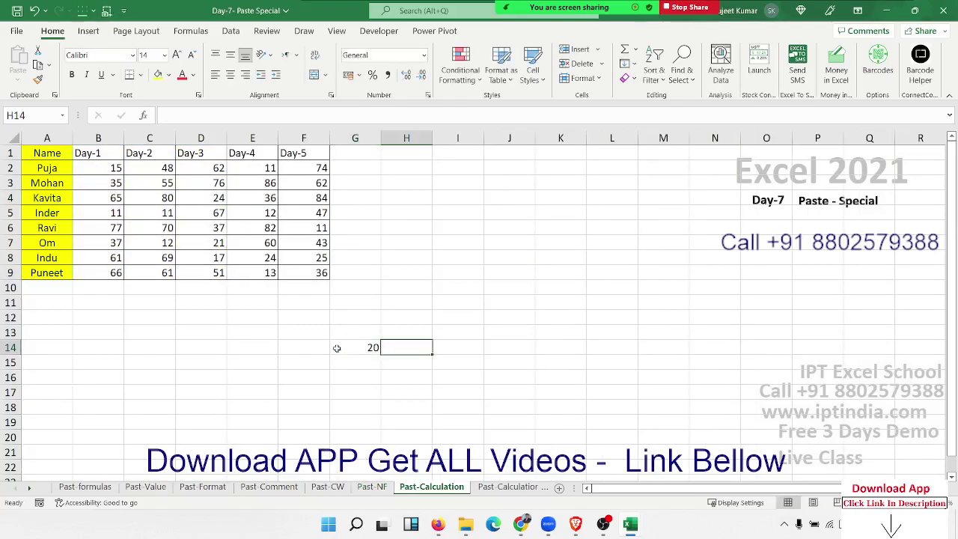
{"action": "key", "text": "Tab"}
{"action": "type", "text": "30"}
{"action": "key", "text": "Return"}
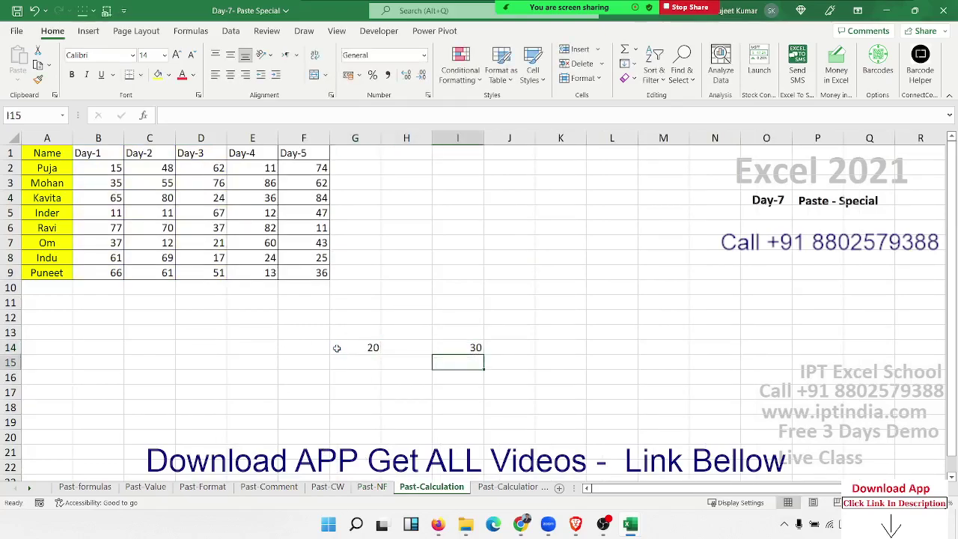
Copy G14 and Paste Special onto I14 with the Add operation, making it 50.
{"action": "left_click", "coordinate": [337, 349]}
{"action": "key", "text": "ctrl+c"}
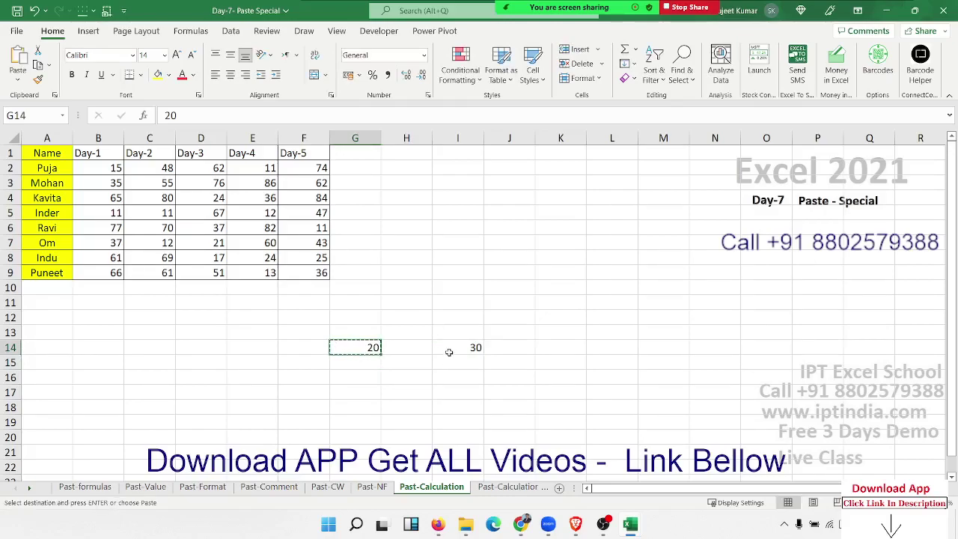
{"action": "left_click", "coordinate": [451, 355]}
{"action": "key", "text": "ctrl+v"}
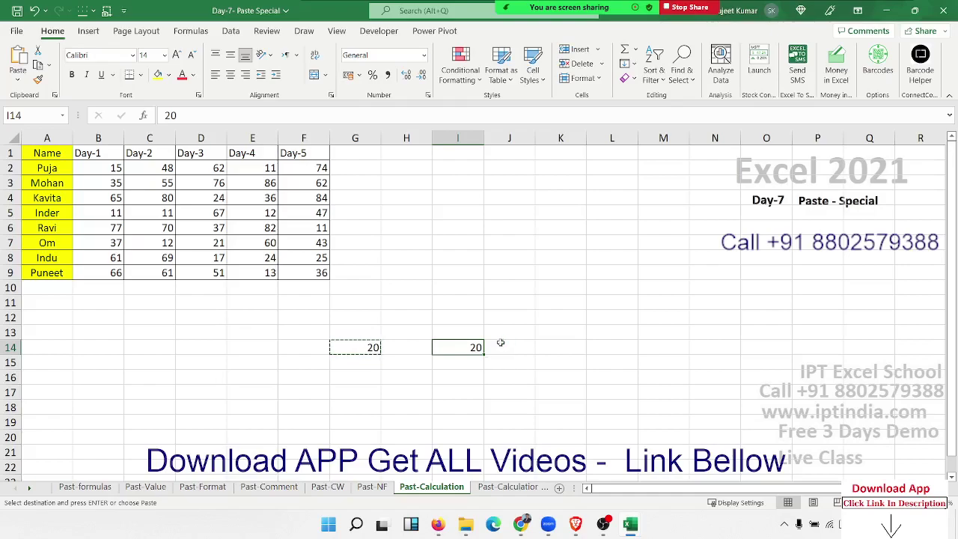
{"action": "key", "text": "ctrl+z"}
{"action": "right_click", "coordinate": [462, 348]}
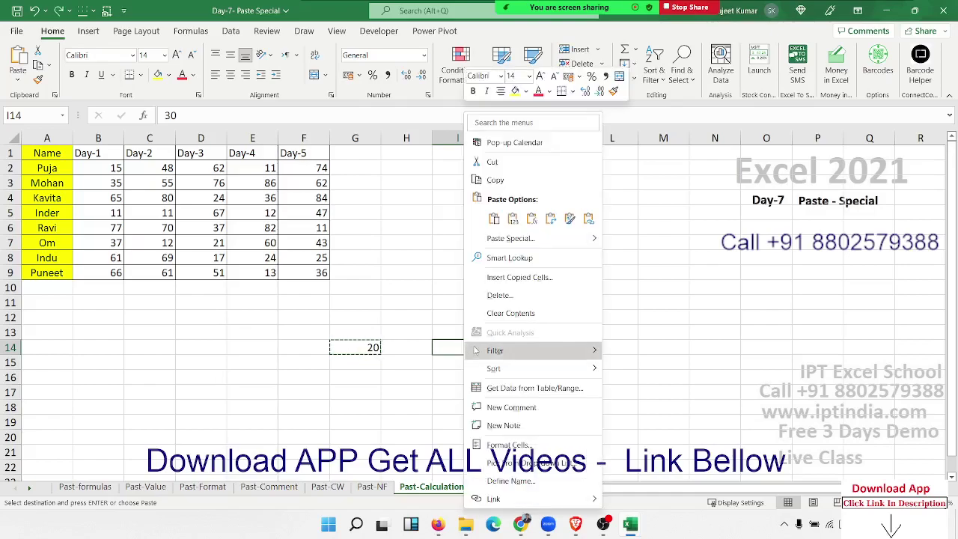
{"action": "left_click", "coordinate": [511, 238]}
{"action": "mouse_move", "coordinate": [430, 170]}
{"action": "left_mouse_down"}
{"action": "mouse_move", "coordinate": [544, 169]}
{"action": "mouse_move", "coordinate": [635, 144]}
{"action": "left_mouse_up"}
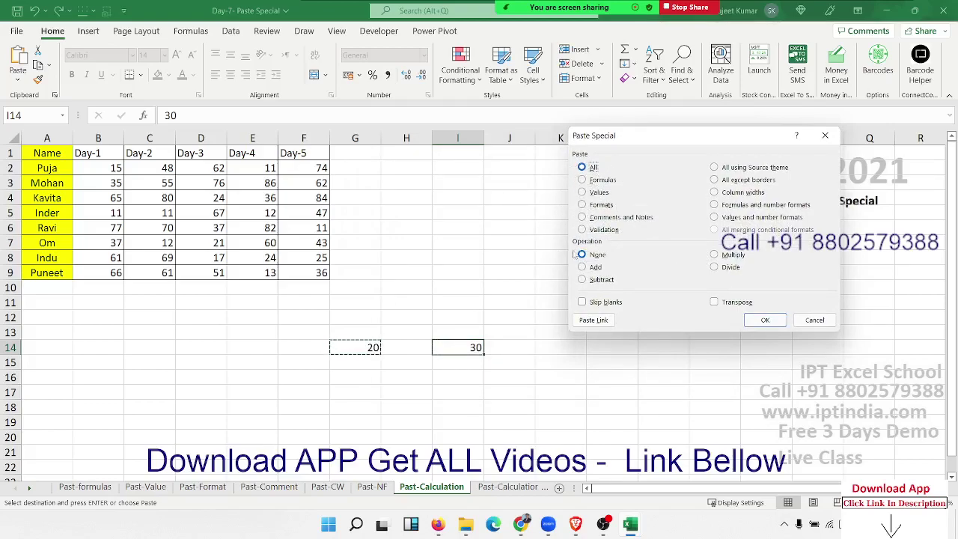
{"action": "left_click", "coordinate": [595, 267]}
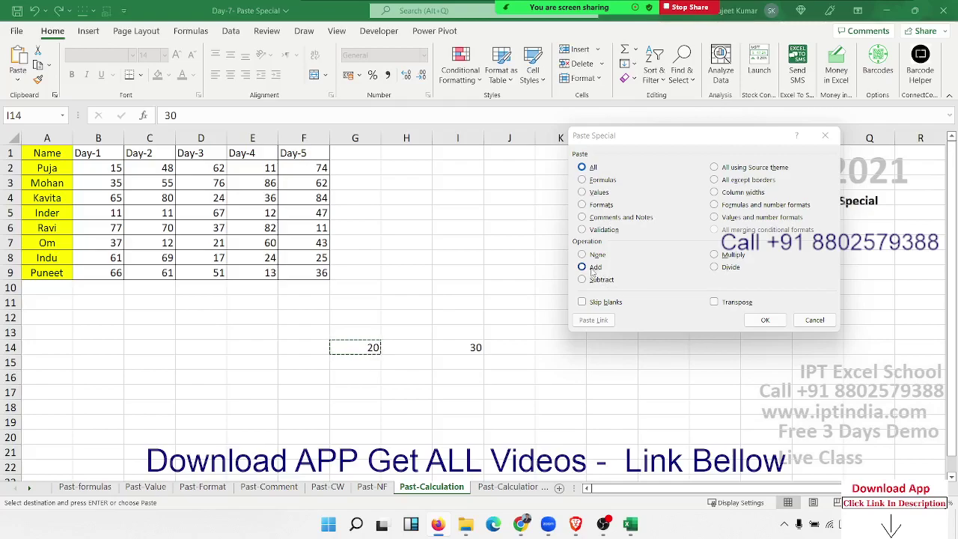
{"action": "left_click", "coordinate": [765, 320]}
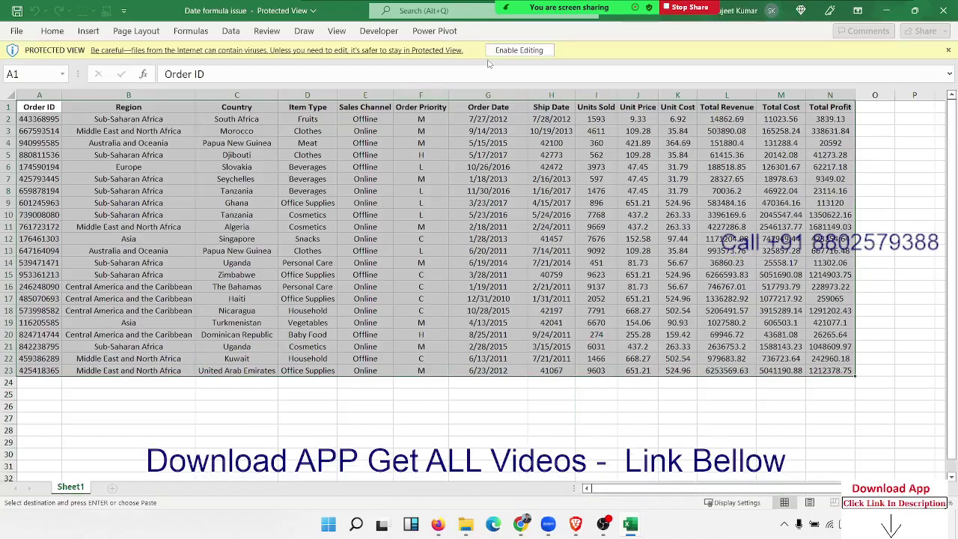
Enable editing of the downloaded sales file and review the Order Date entries in column G.
{"action": "left_click", "coordinate": [512, 50]}
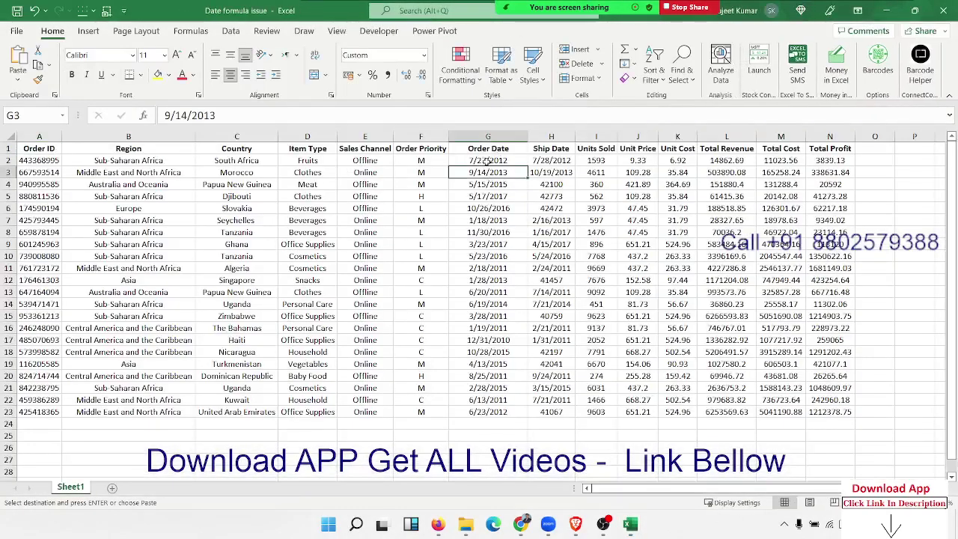
{"action": "left_click", "coordinate": [488, 159]}
{"action": "left_click", "coordinate": [486, 172]}
{"action": "left_click", "coordinate": [488, 232]}
{"action": "left_click", "coordinate": [489, 256]}
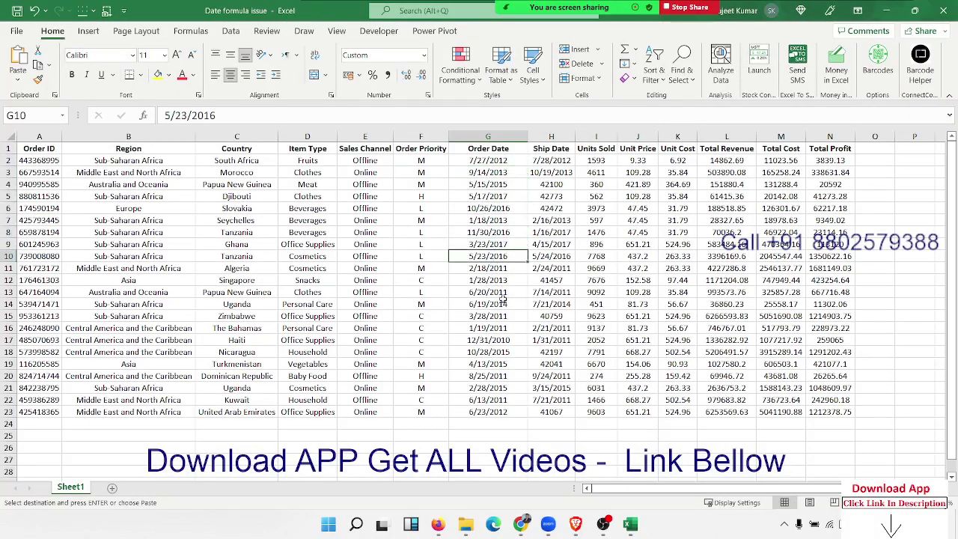
{"action": "left_click", "coordinate": [490, 163]}
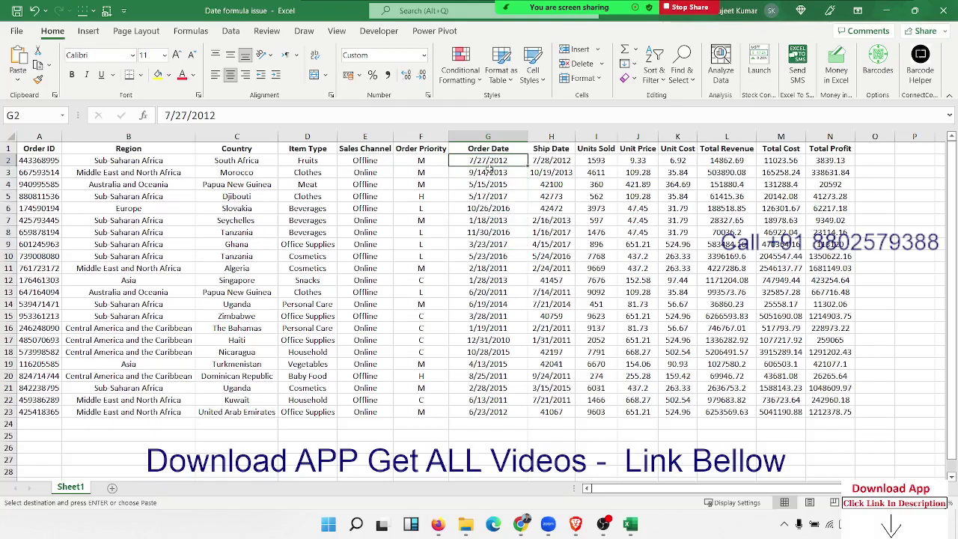
{"action": "left_click", "coordinate": [487, 172]}
{"action": "left_click", "coordinate": [486, 184]}
{"action": "left_click", "coordinate": [483, 208]}
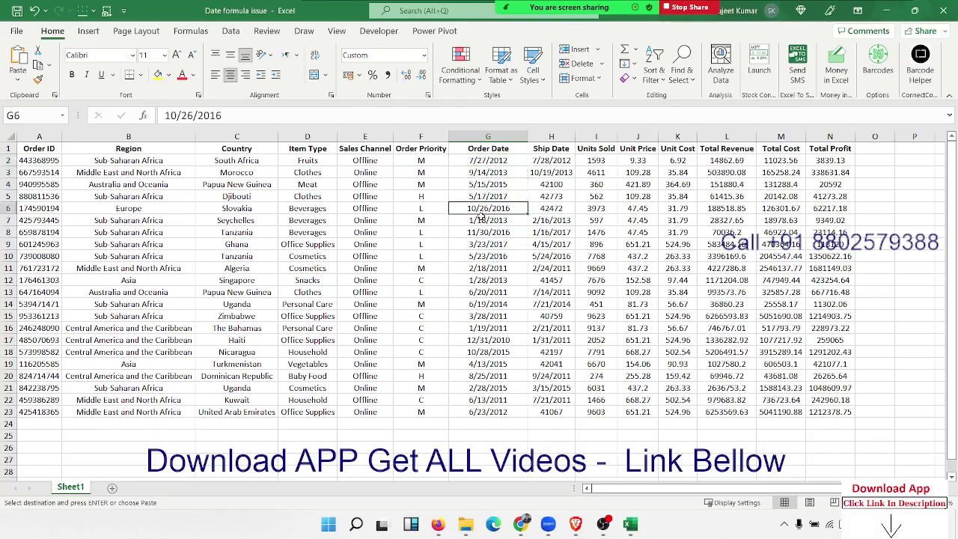
{"action": "left_click", "coordinate": [481, 219]}
{"action": "left_click", "coordinate": [487, 256]}
{"action": "left_click", "coordinate": [488, 304]}
{"action": "left_click", "coordinate": [489, 351]}
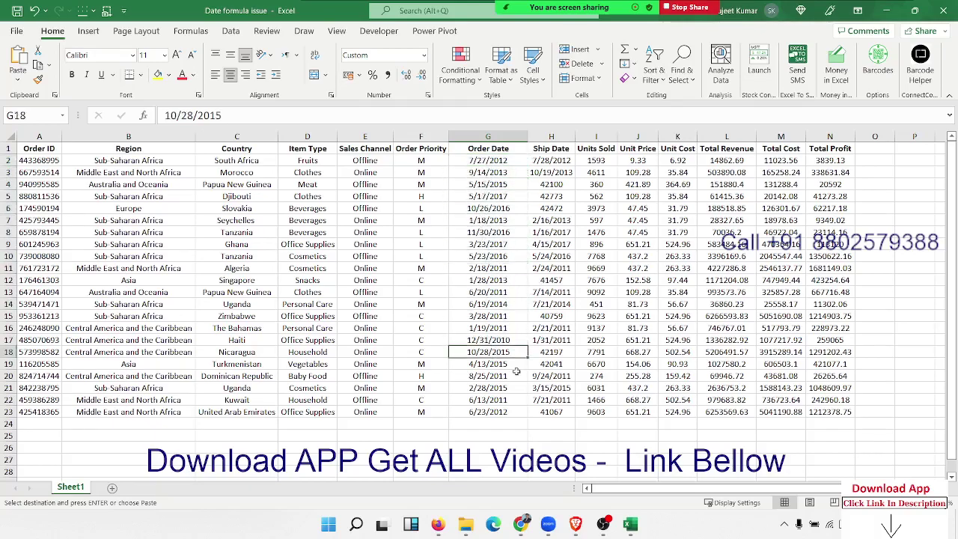
Paste the copied contents over Order Date cells G2:G23 and clear the copy marquee.
{"action": "left_click_drag", "start_coordinate": [488, 412], "coordinate": [492, 154]}
{"action": "key", "text": "ctrl+v"}
{"action": "key", "text": "Escape"}
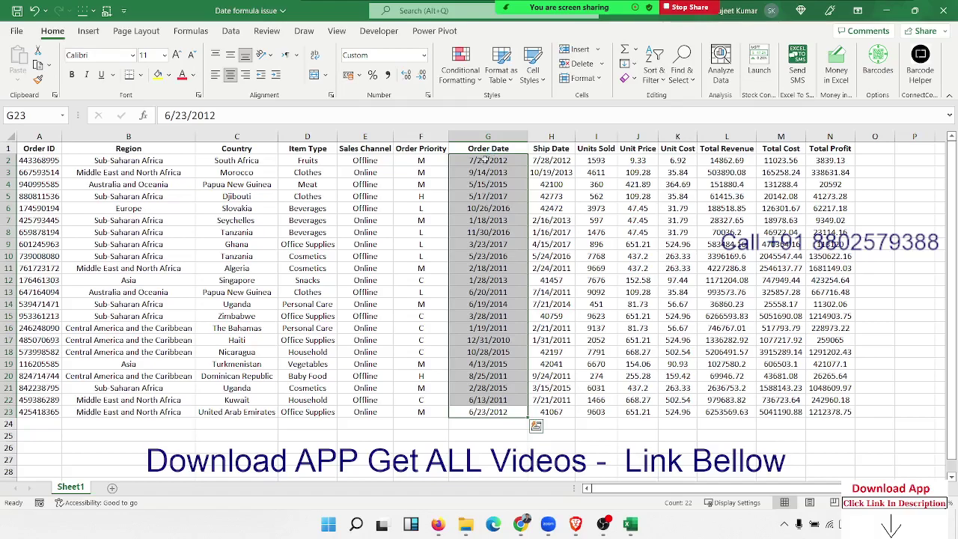
{"action": "left_click", "coordinate": [310, 118]}
{"action": "key", "text": "Escape"}
Insert a blank column before Ship Date, test =DATEVALUE(G2) in H2, then clear the #VALUE! result.
{"action": "left_click", "coordinate": [551, 137]}
{"action": "key", "text": "ctrl+shift+plus"}
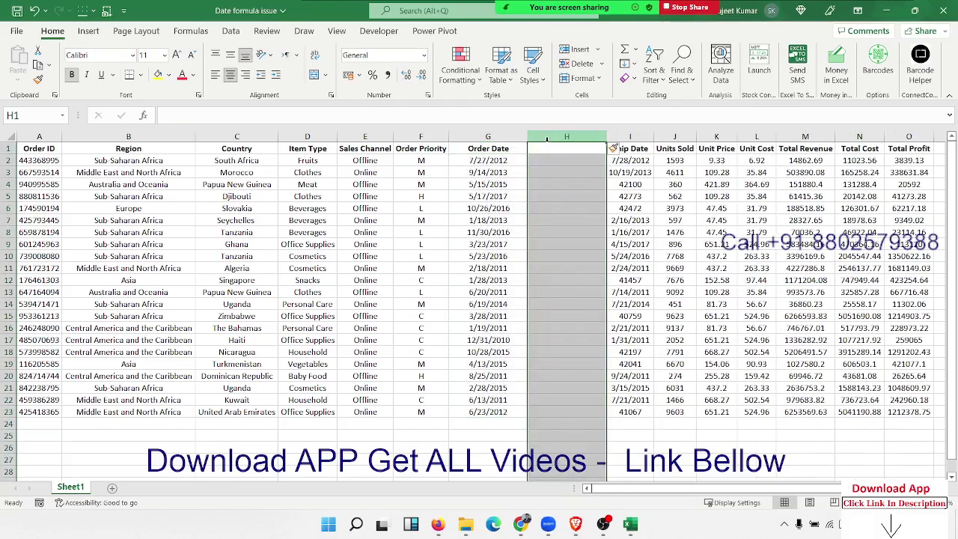
{"action": "key", "text": "Down"}
{"action": "type", "text": "=dat"}
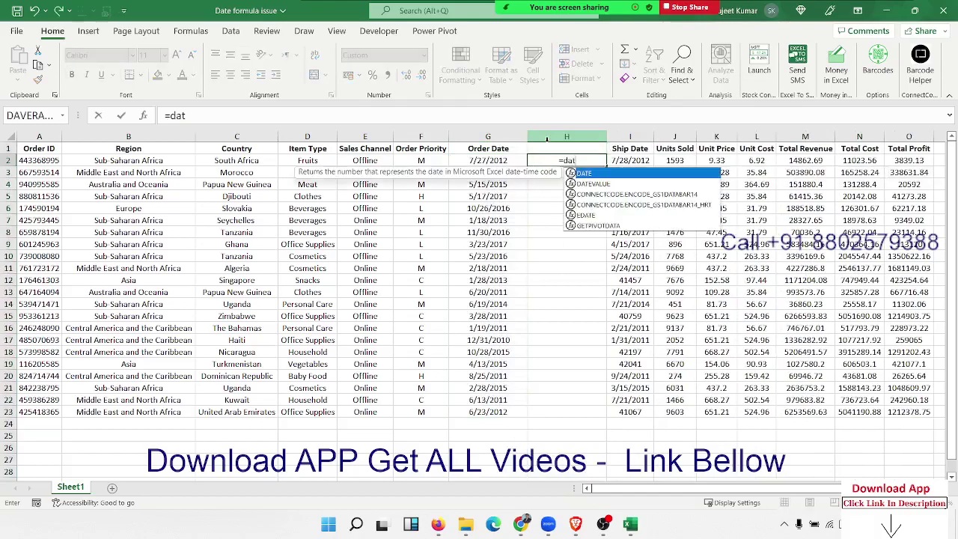
{"action": "type", "text": "e"}
{"action": "key", "text": "Tab"}
{"action": "key", "text": "Left"}
{"action": "type", "text": ")"}
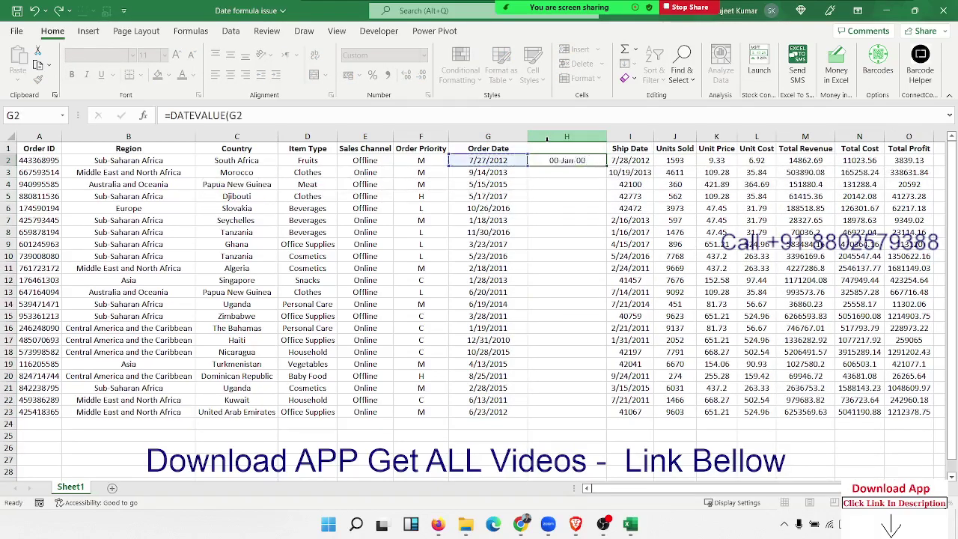
{"action": "key", "text": "ctrl+Return"}
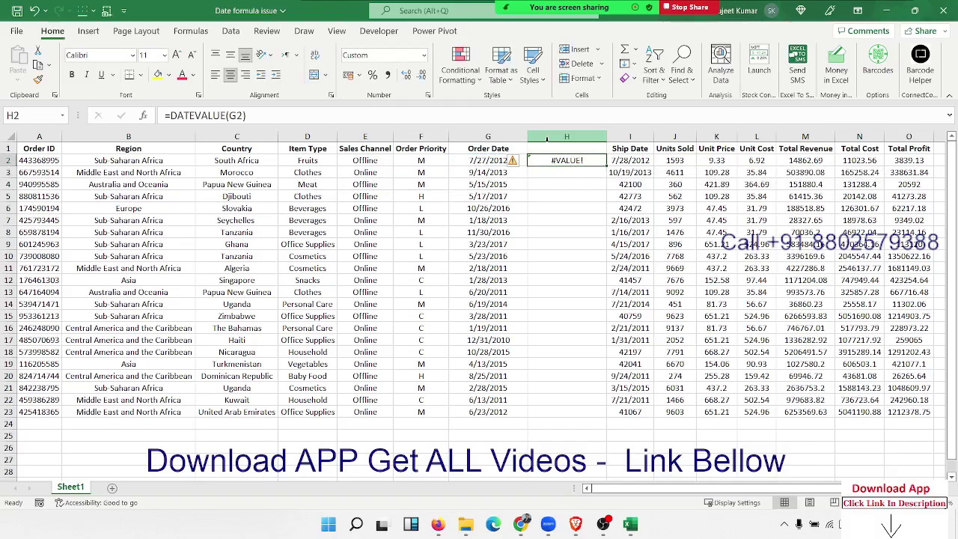
{"action": "key", "text": "Delete"}
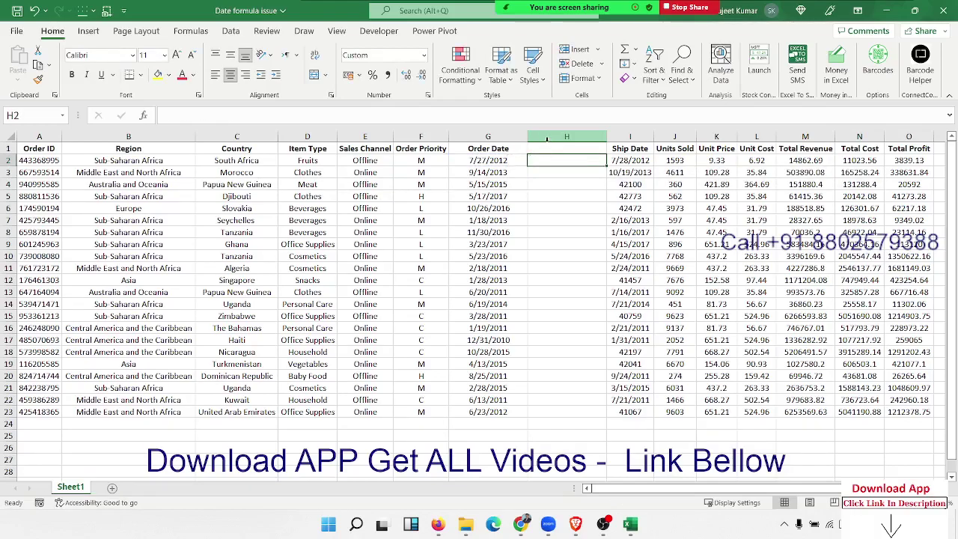
Check G2's number format in Format Cells, then select Order Date cells G2:G23.
{"action": "key", "text": "Left"}
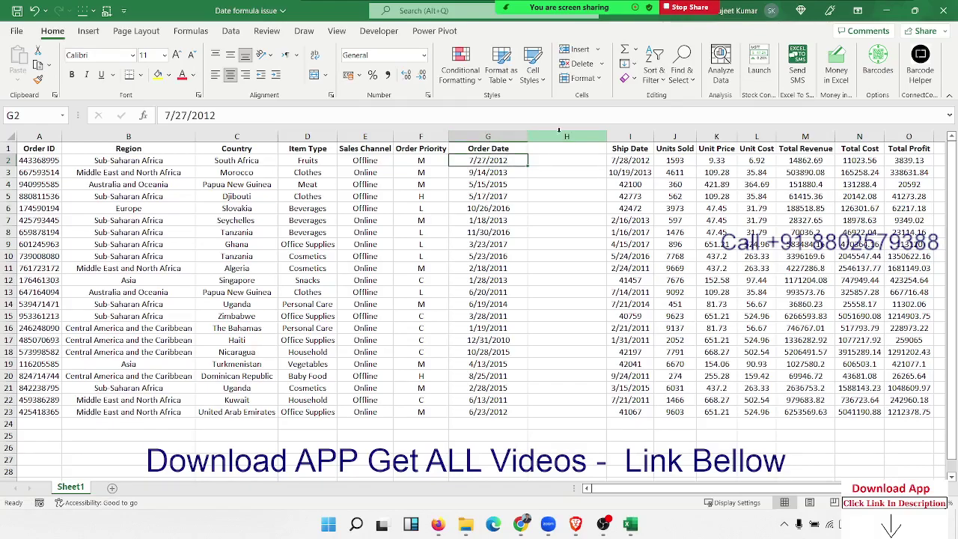
{"action": "right_click", "coordinate": [521, 159]}
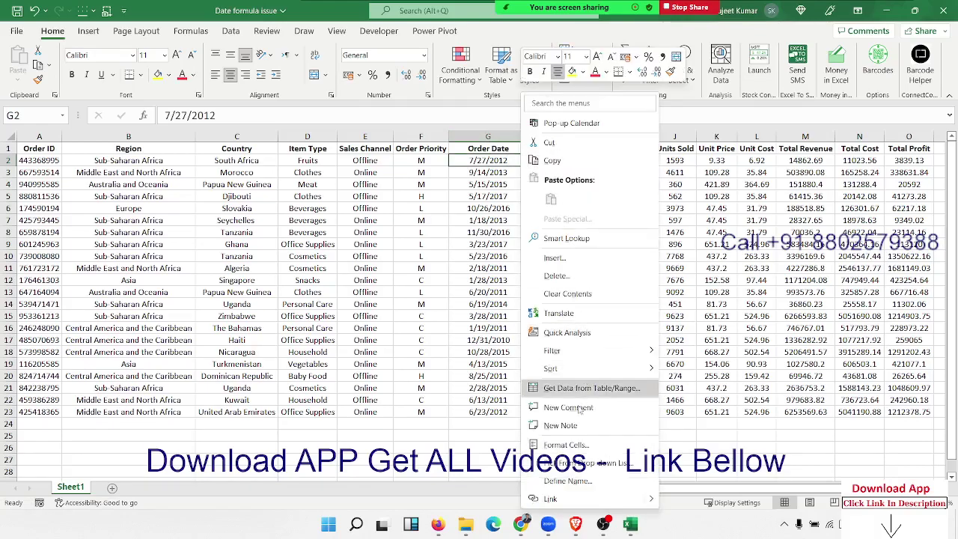
{"action": "left_click", "coordinate": [579, 445]}
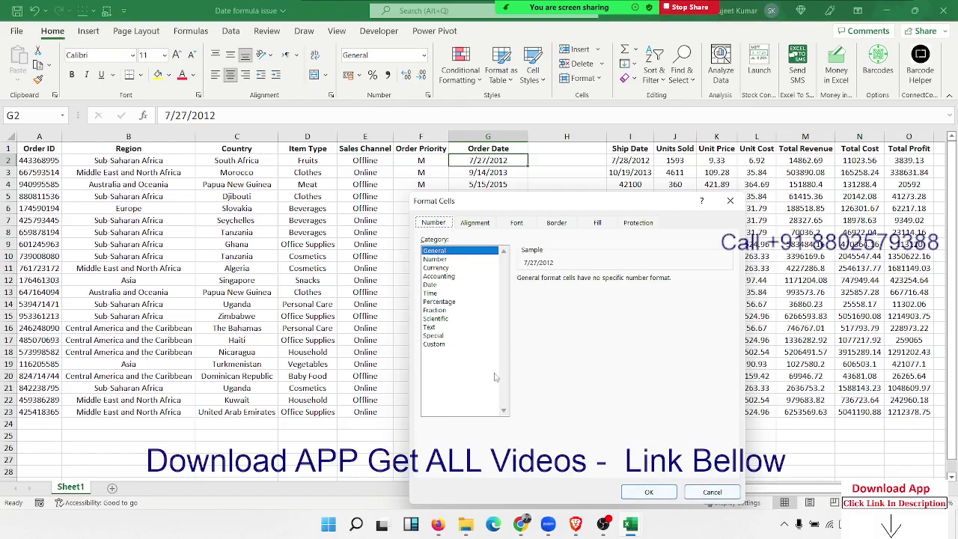
{"action": "left_click", "coordinate": [712, 492]}
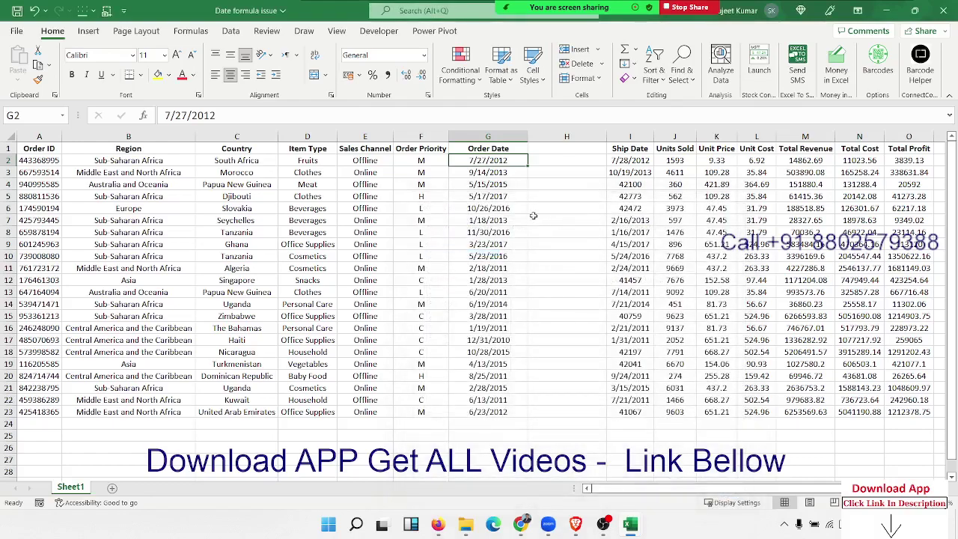
{"action": "left_click", "coordinate": [492, 175]}
{"action": "left_click", "coordinate": [490, 160]}
{"action": "left_click_drag", "start_coordinate": [490, 161], "coordinate": [488, 414]}
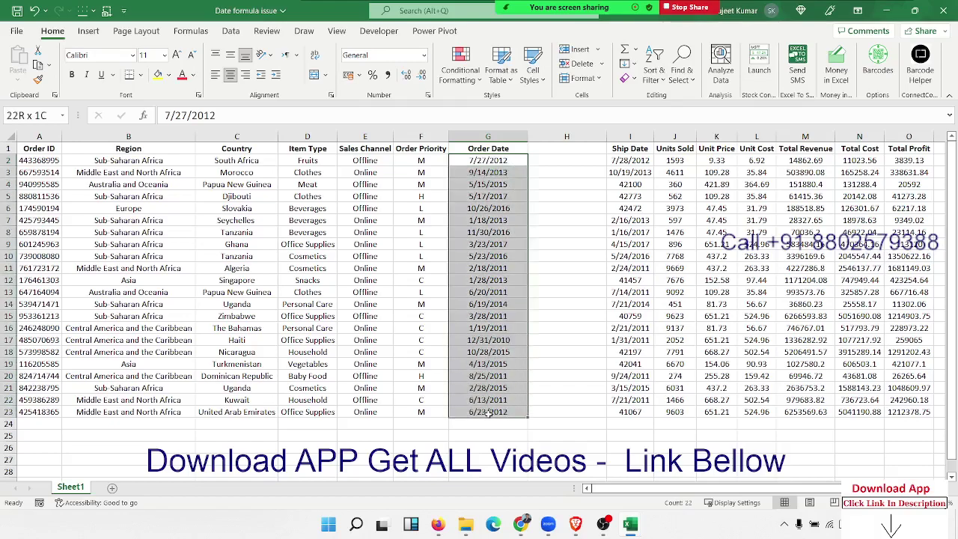
Run Text to Columns on the Order Dates with default settings, then reselect G2:G23.
{"action": "left_click", "coordinate": [237, 33]}
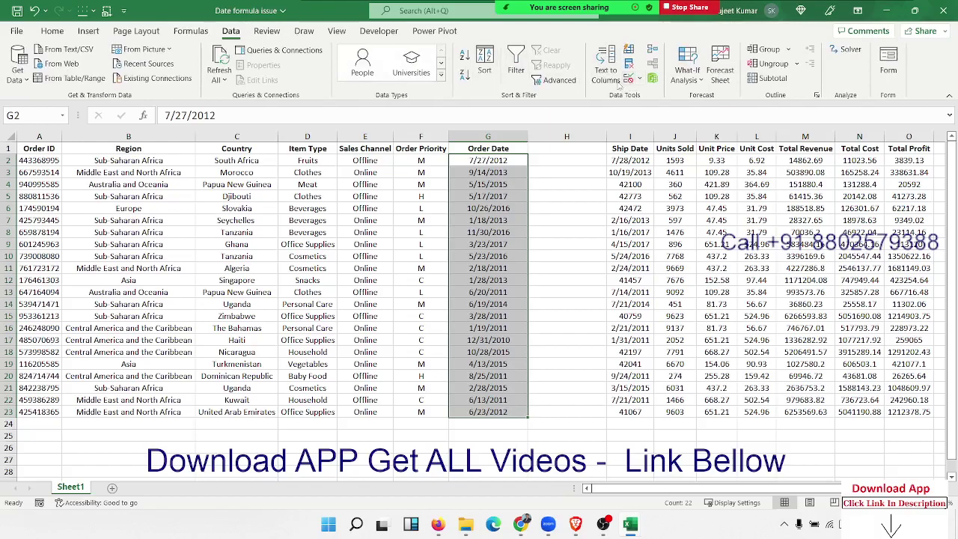
{"action": "left_click", "coordinate": [612, 73]}
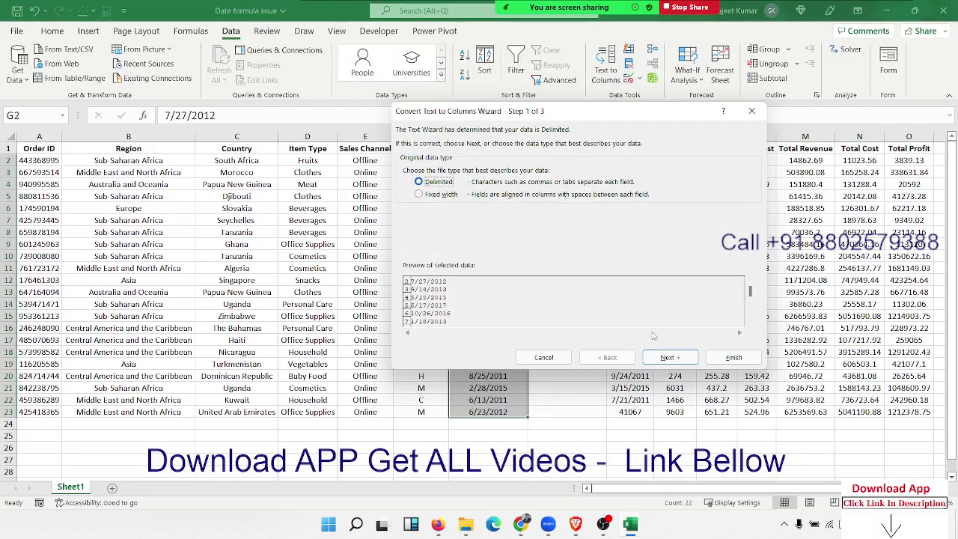
{"action": "left_click", "coordinate": [733, 358]}
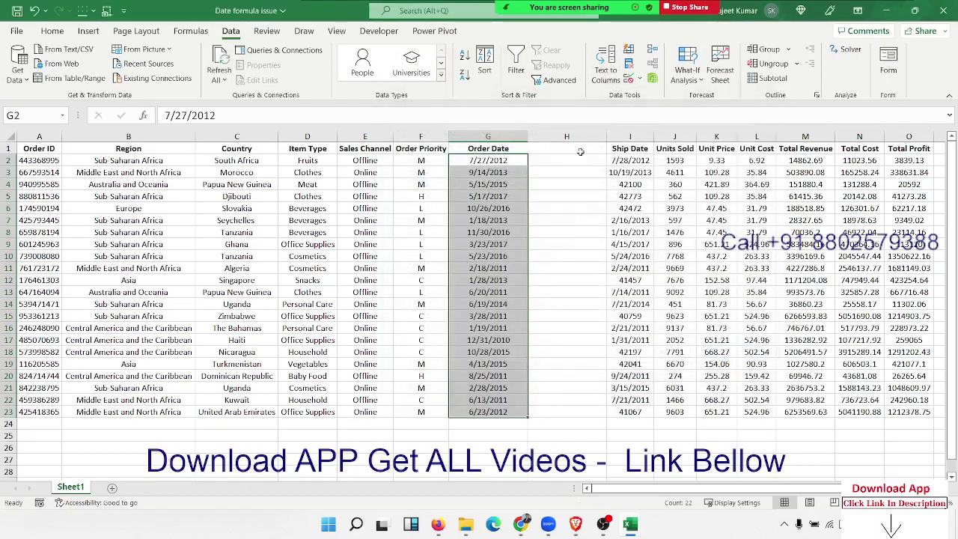
{"action": "double_click", "coordinate": [514, 160]}
{"action": "key", "text": "Return"}
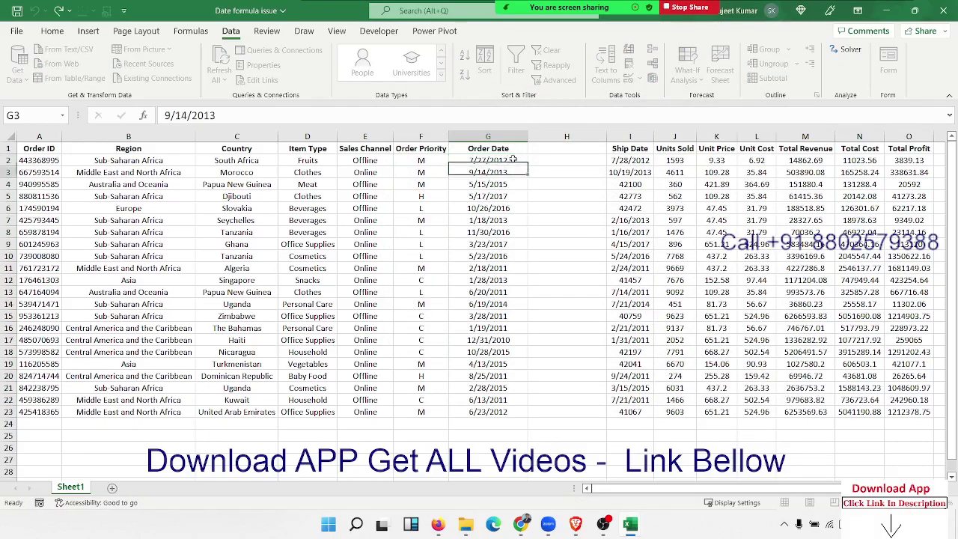
{"action": "left_click", "coordinate": [514, 160]}
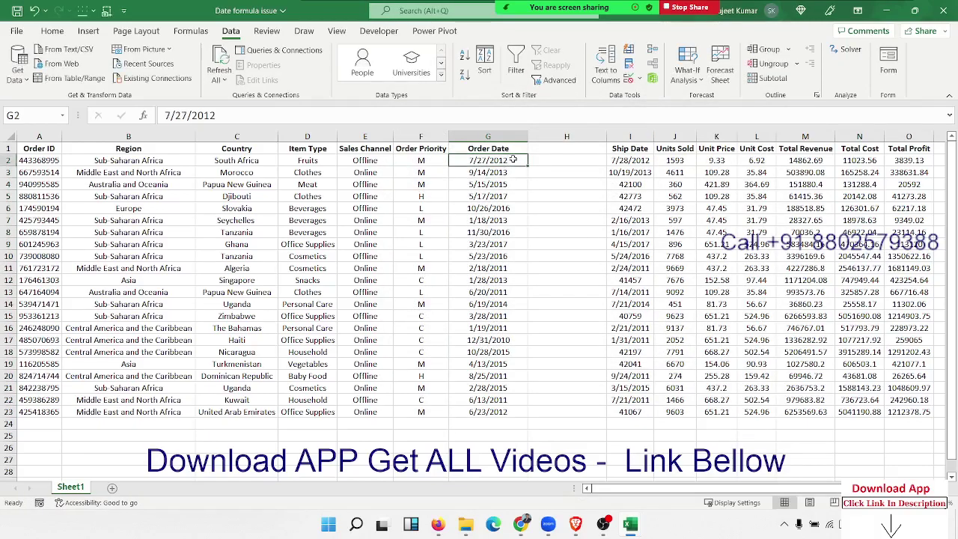
{"action": "key", "text": "ctrl+shift+Down"}
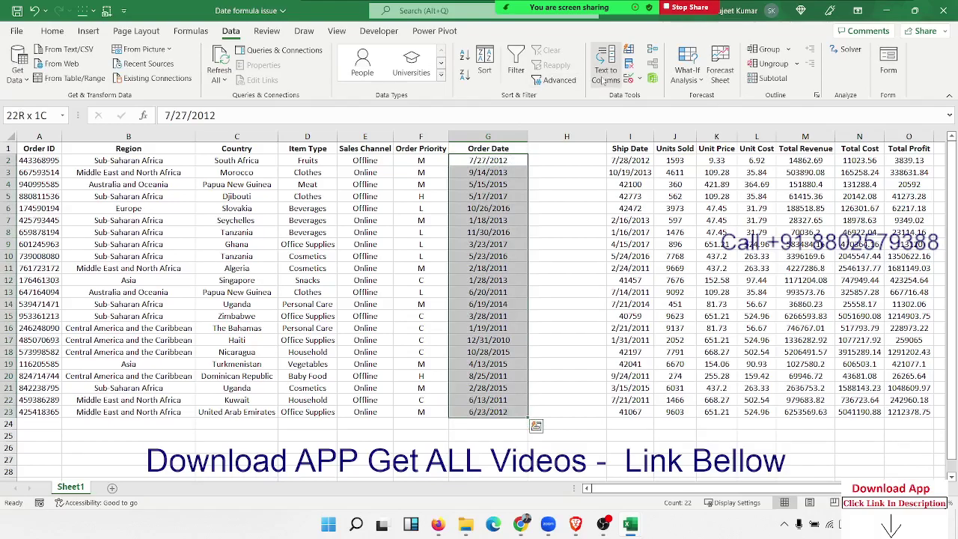
Rerun Text to Columns with column data format Date MDY to convert G2:G23.
{"action": "left_click", "coordinate": [606, 63]}
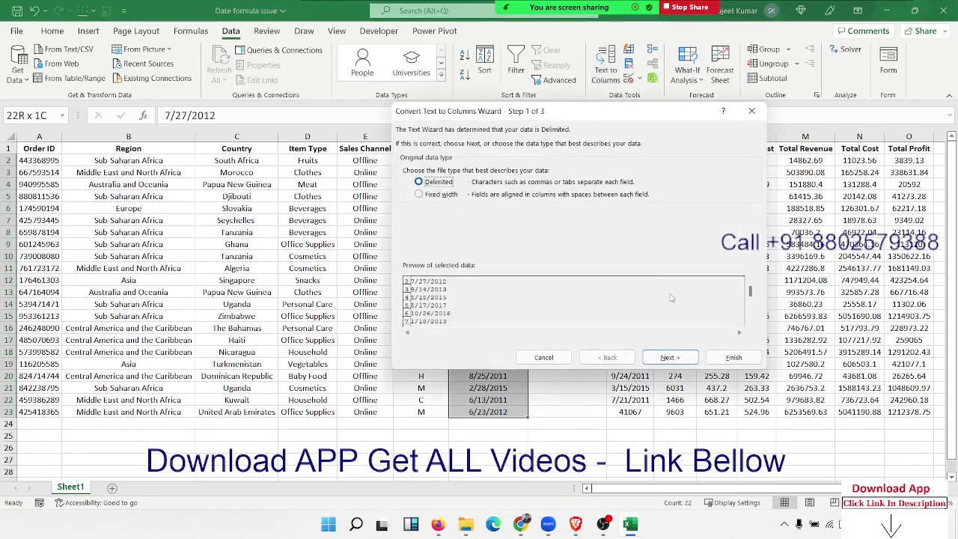
{"action": "left_click", "coordinate": [670, 357]}
{"action": "left_click", "coordinate": [670, 357]}
{"action": "left_click", "coordinate": [457, 184]}
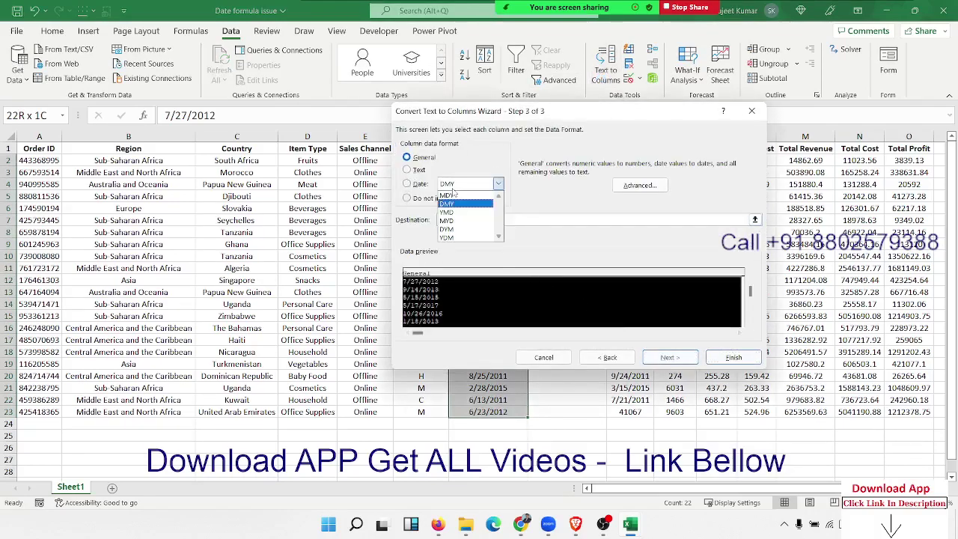
{"action": "left_click", "coordinate": [449, 196]}
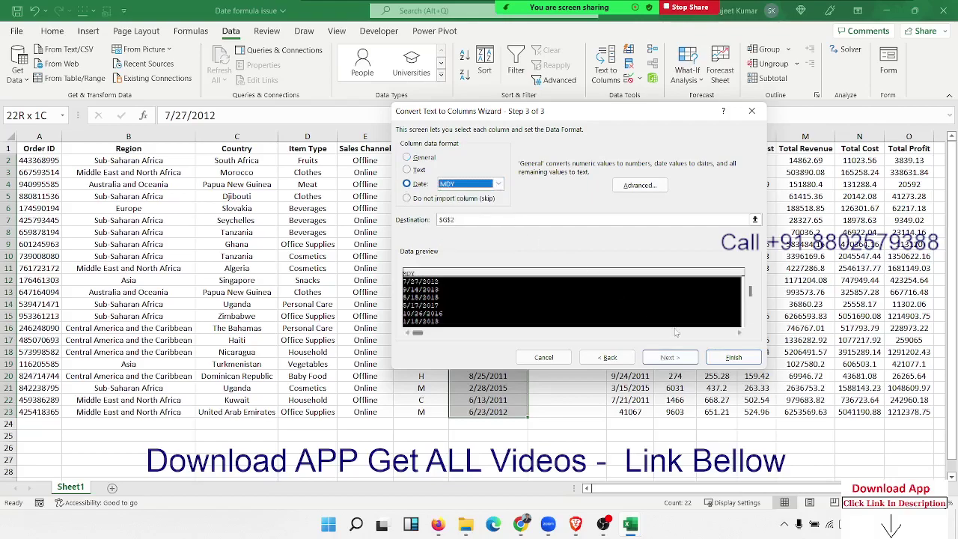
{"action": "left_click", "coordinate": [749, 362]}
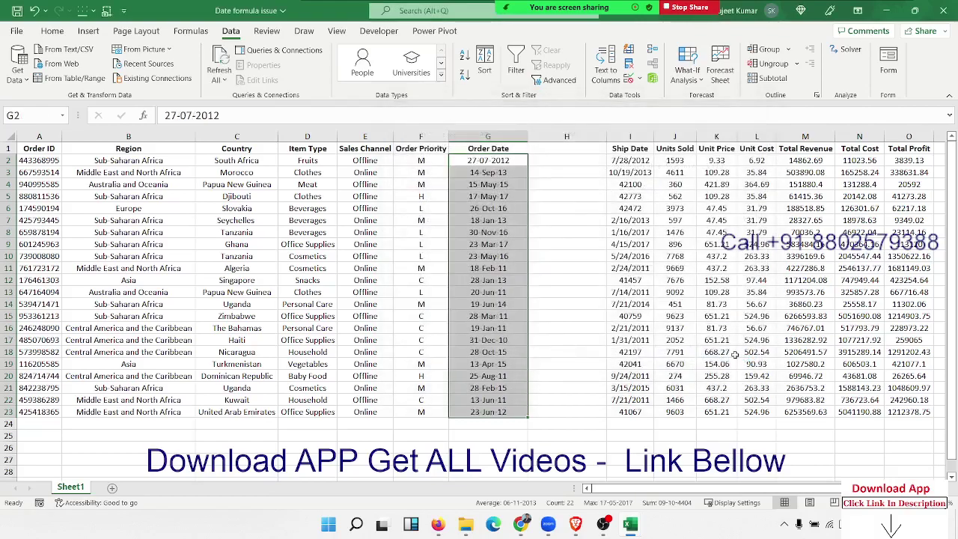
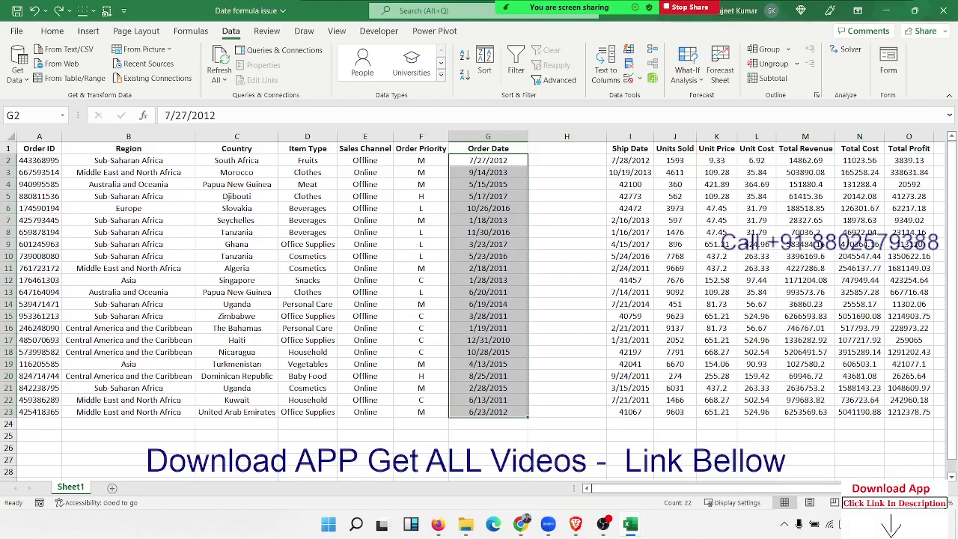
Close the Date formula issue workbook without saving, then review the score table and cells G14 and I14.
{"action": "left_click", "coordinate": [943, 11]}
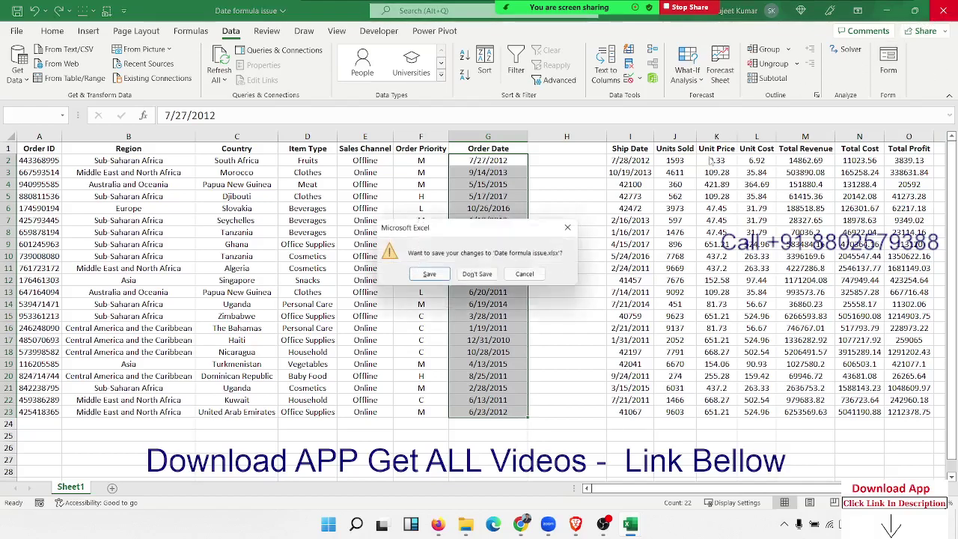
{"action": "left_click", "coordinate": [479, 275]}
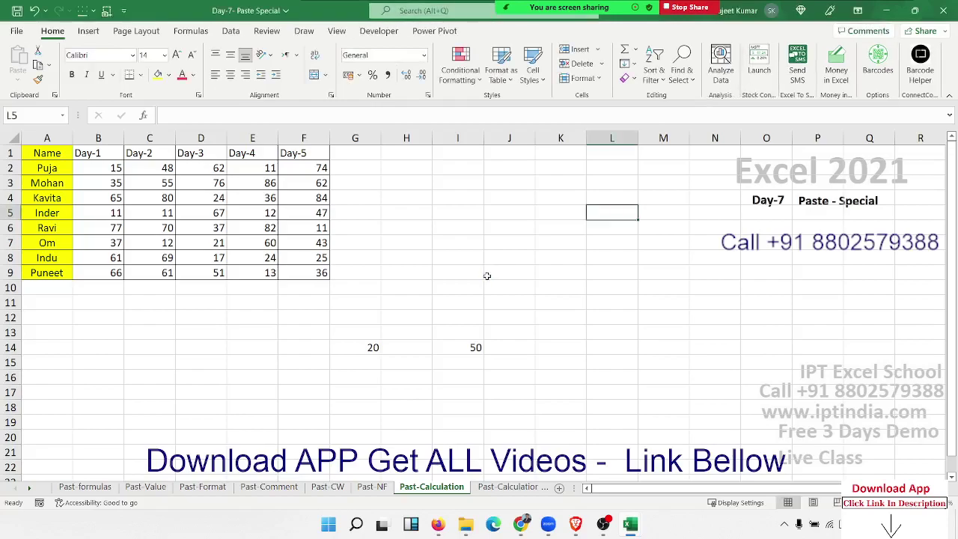
{"action": "left_click", "coordinate": [375, 352]}
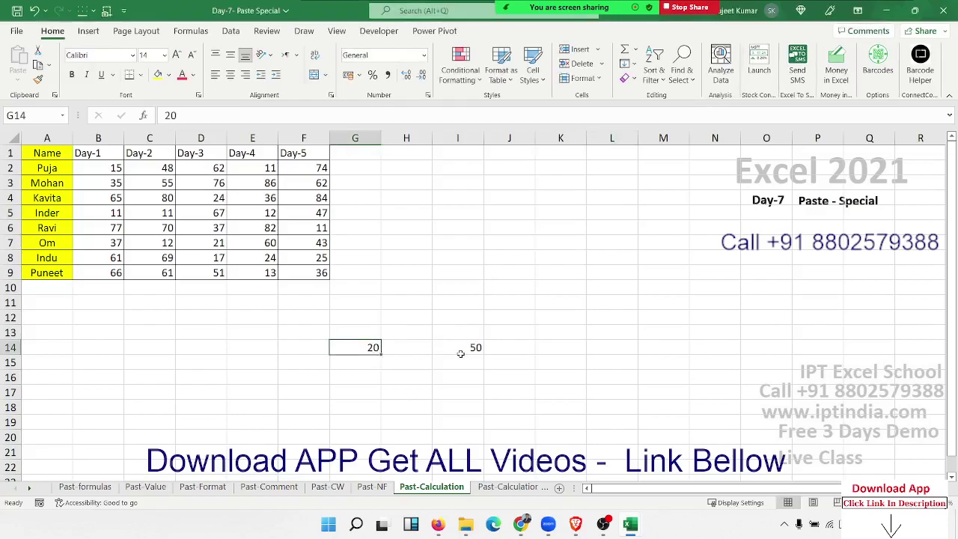
{"action": "left_click", "coordinate": [465, 353]}
{"action": "left_click", "coordinate": [365, 351]}
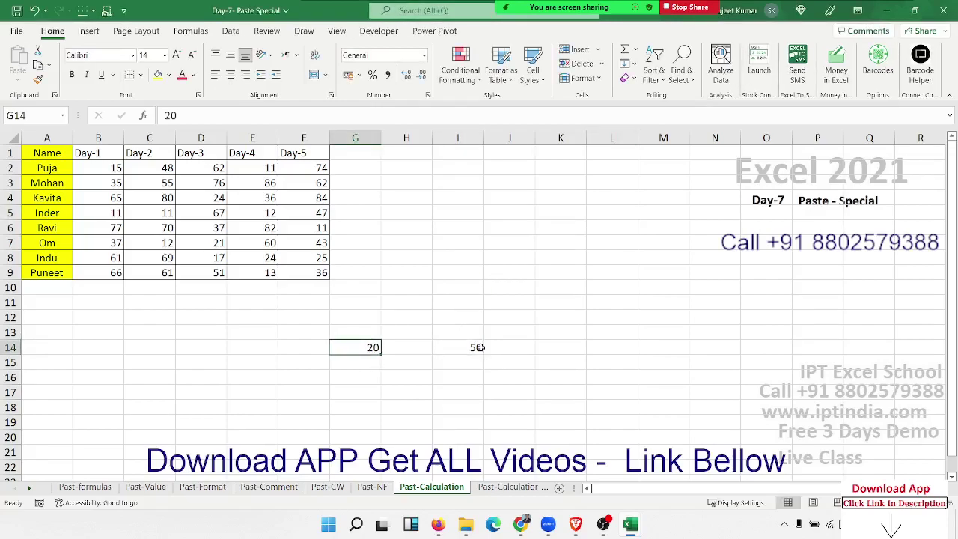
{"action": "left_click_drag", "start_coordinate": [53, 159], "coordinate": [262, 271]}
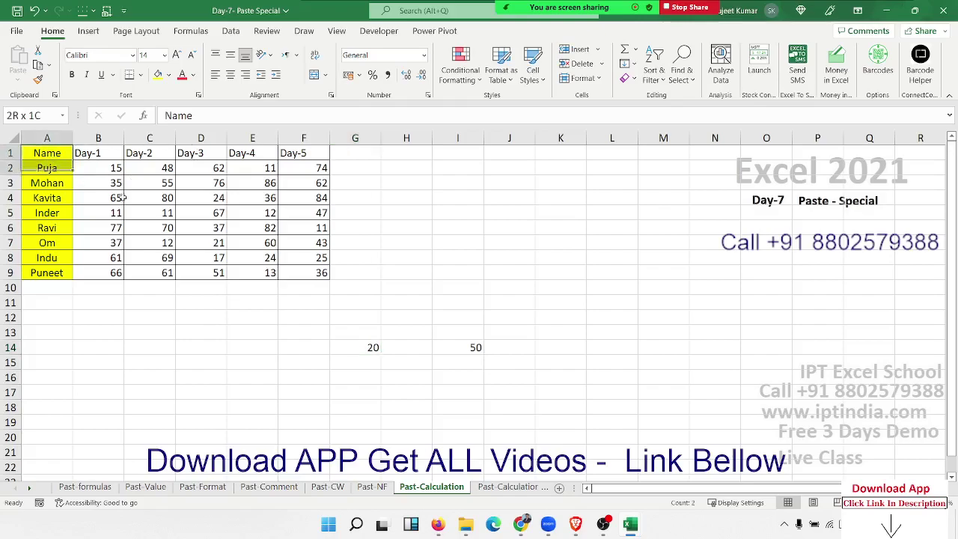
{"action": "left_click", "coordinate": [370, 348]}
Paste Special the 20 from G14 onto I14 with Multiply, turning 50 into 1000.
{"action": "key", "text": "ctrl+c"}
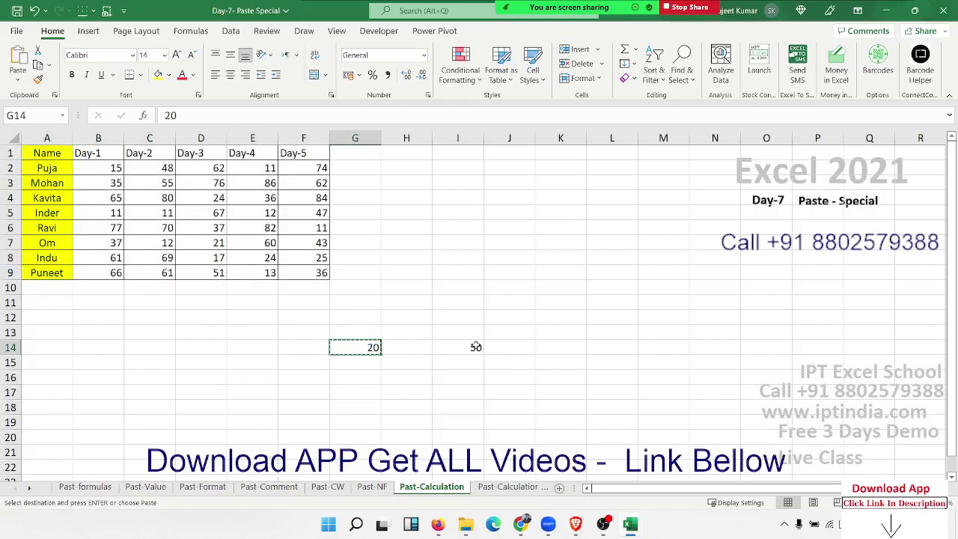
{"action": "left_click", "coordinate": [468, 348]}
{"action": "right_click", "coordinate": [464, 349]}
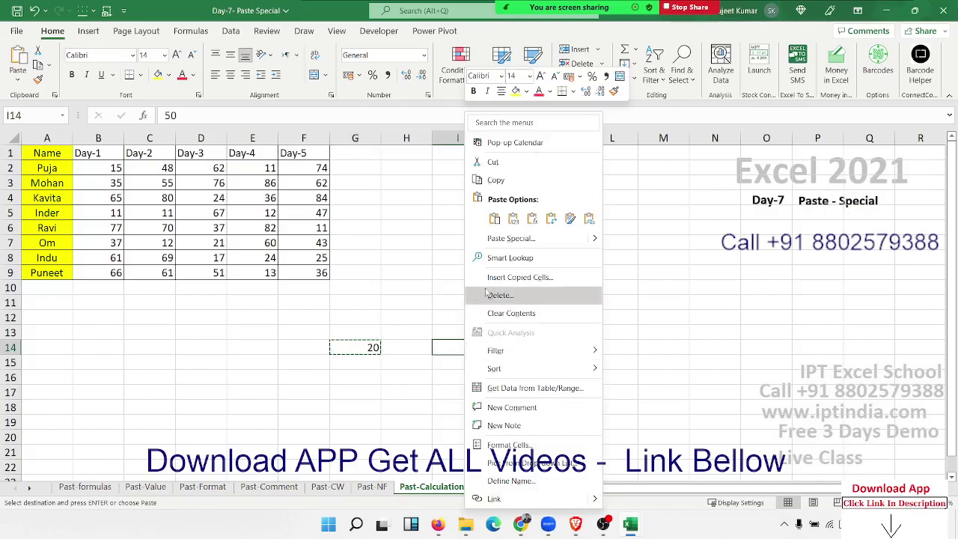
{"action": "left_click", "coordinate": [497, 242]}
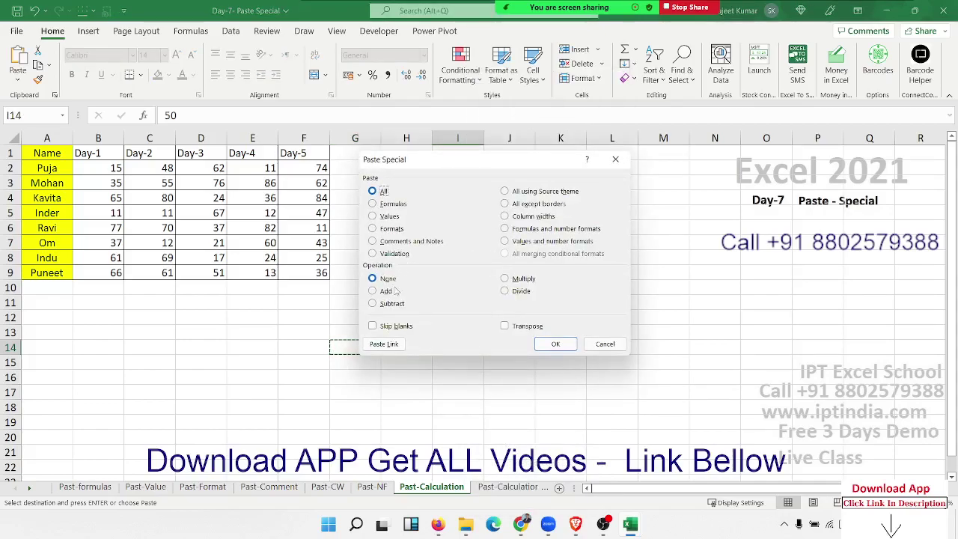
{"action": "left_click", "coordinate": [507, 279]}
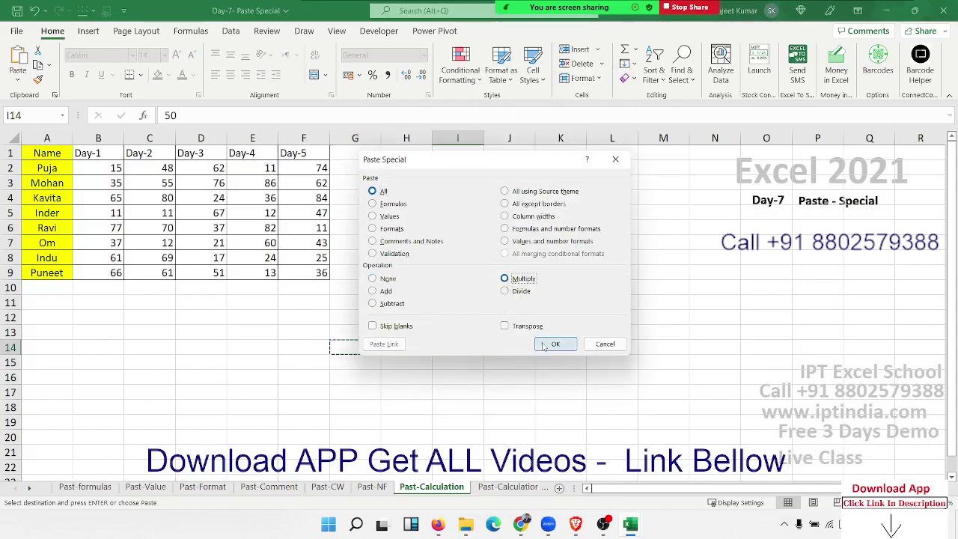
{"action": "left_click", "coordinate": [555, 343]}
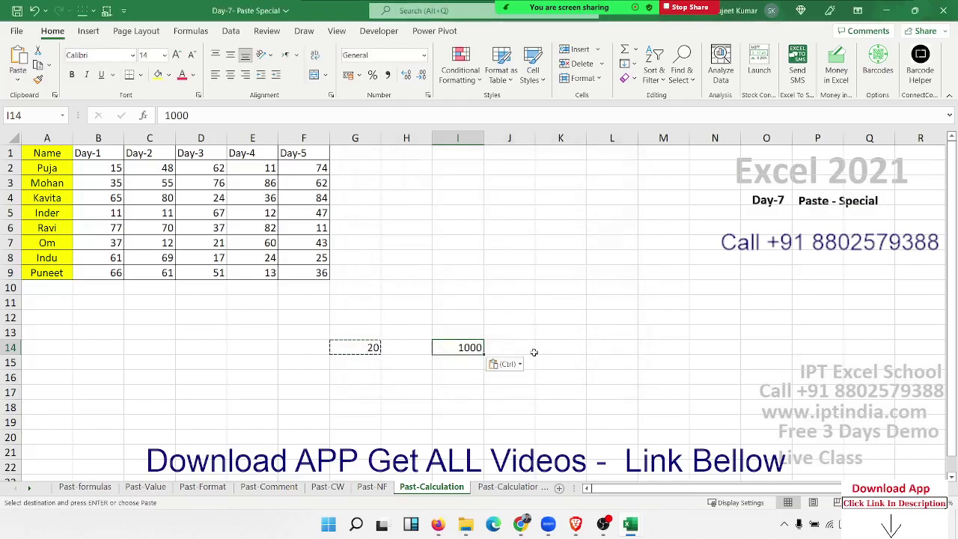
Enter the label Target in H4 and the target value 70 in I4.
{"action": "left_click", "coordinate": [405, 290]}
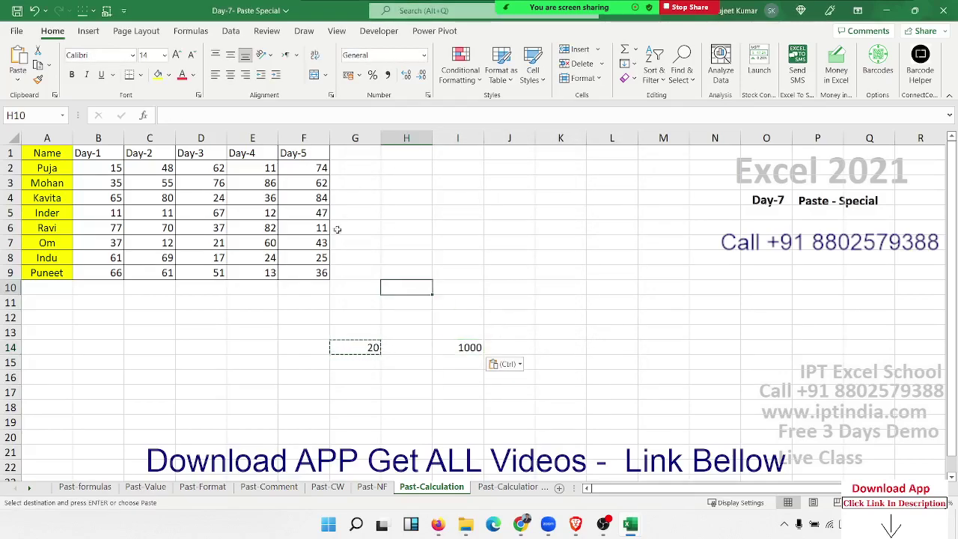
{"action": "left_click", "coordinate": [58, 167]}
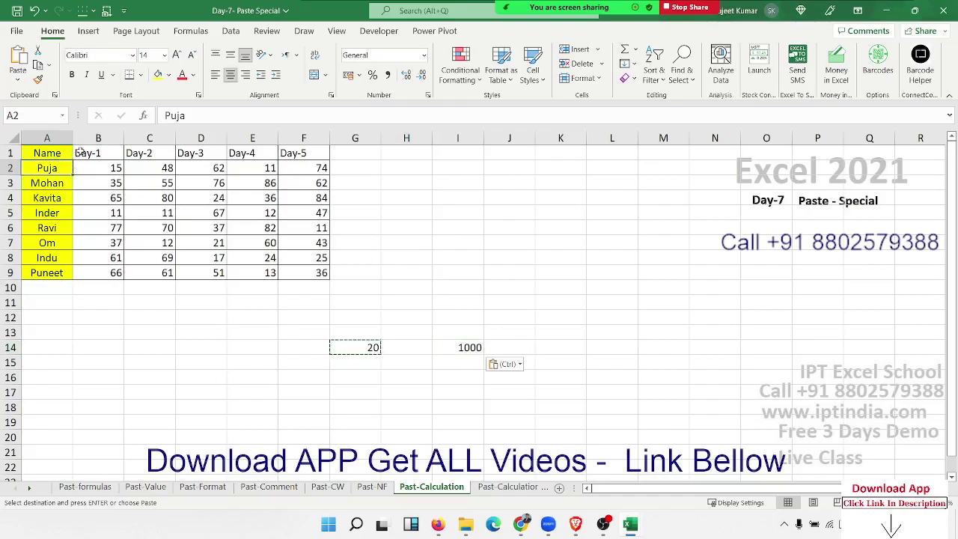
{"action": "left_click_drag", "start_coordinate": [84, 153], "coordinate": [333, 271]}
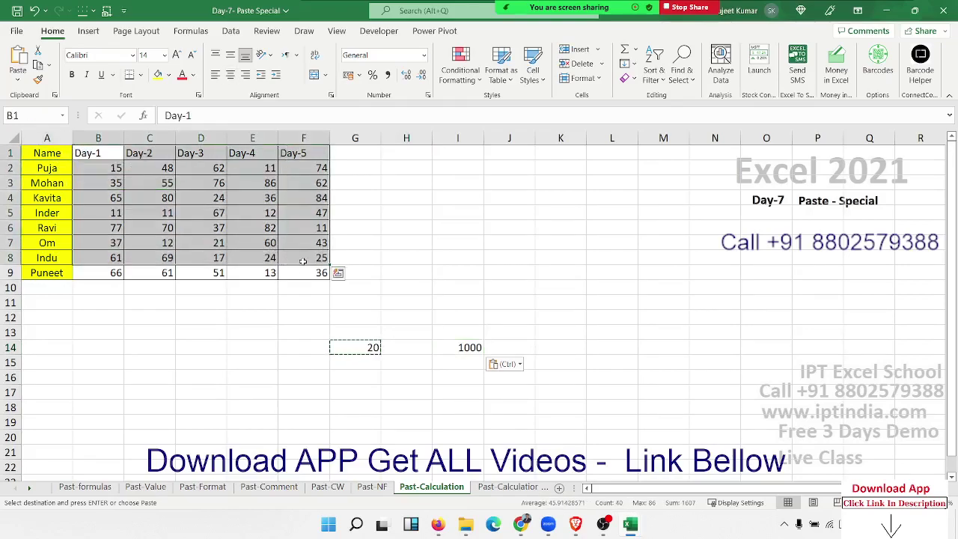
{"action": "left_click", "coordinate": [298, 272]}
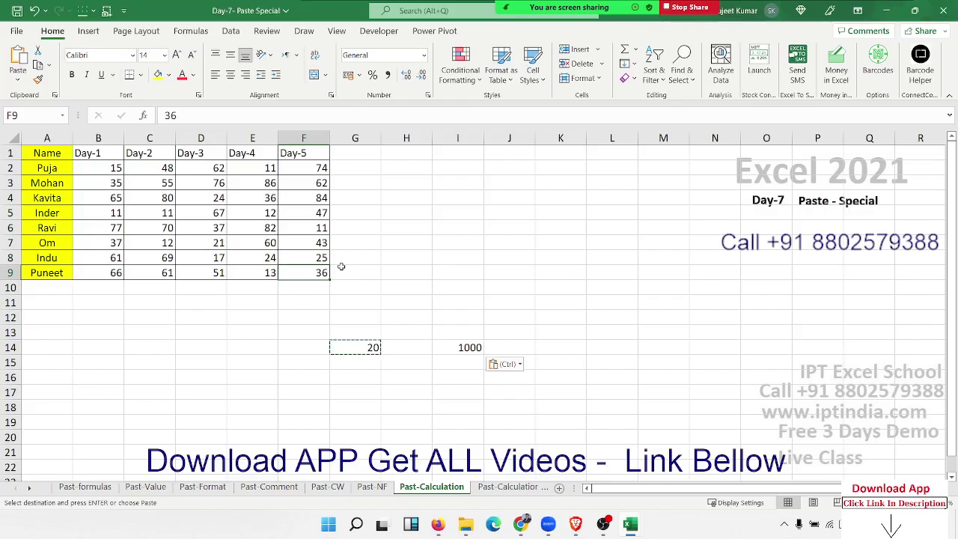
{"action": "key", "text": "Up"}
{"action": "key", "text": "Up"}
{"action": "key", "text": "Up"}
{"action": "key", "text": "Up"}
{"action": "key", "text": "Up"}
{"action": "key", "text": "Up"}
{"action": "key", "text": "Up"}
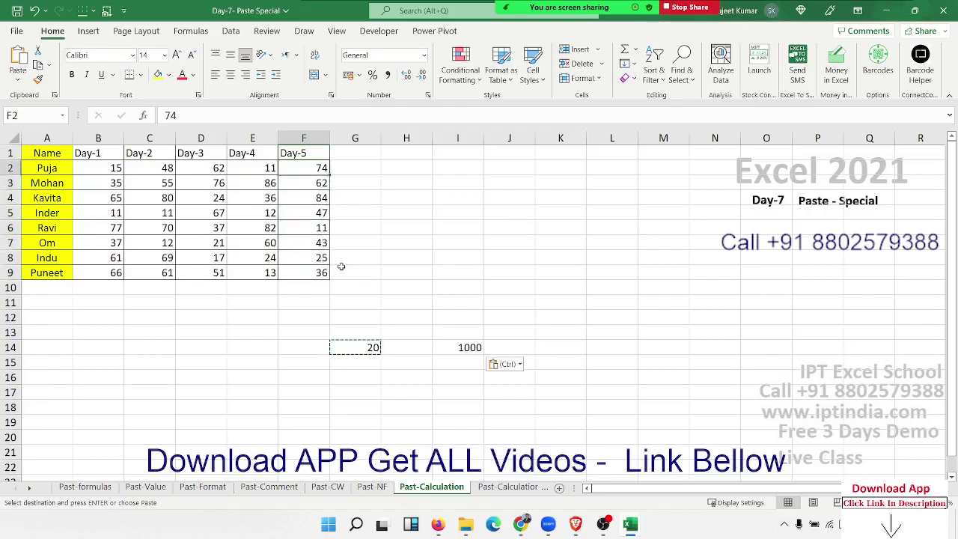
{"action": "left_click", "coordinate": [394, 197]}
{"action": "type", "text": "Tar"}
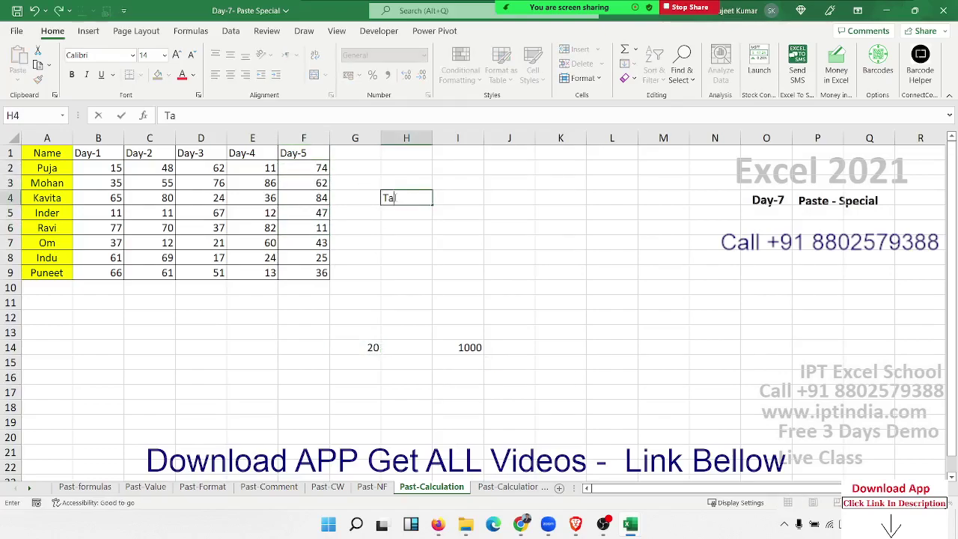
{"action": "type", "text": "get"}
{"action": "key", "text": "Tab"}
{"action": "type", "text": "70"}
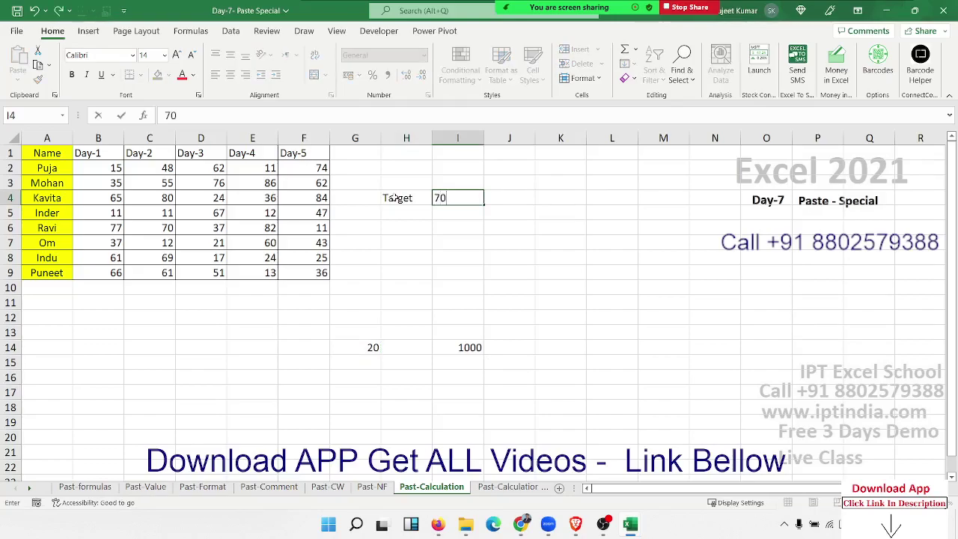
{"action": "left_click", "coordinate": [131, 165]}
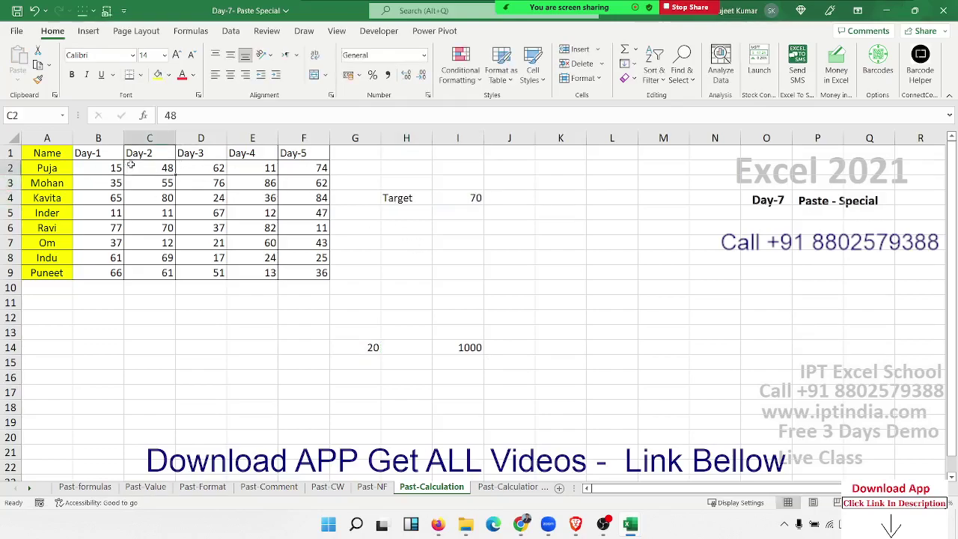
Divide the Day-1 to Day-5 scores B2:F9 by the copied 70 using Paste Special Divide.
{"action": "left_click", "coordinate": [458, 200]}
{"action": "key", "text": "ctrl+c"}
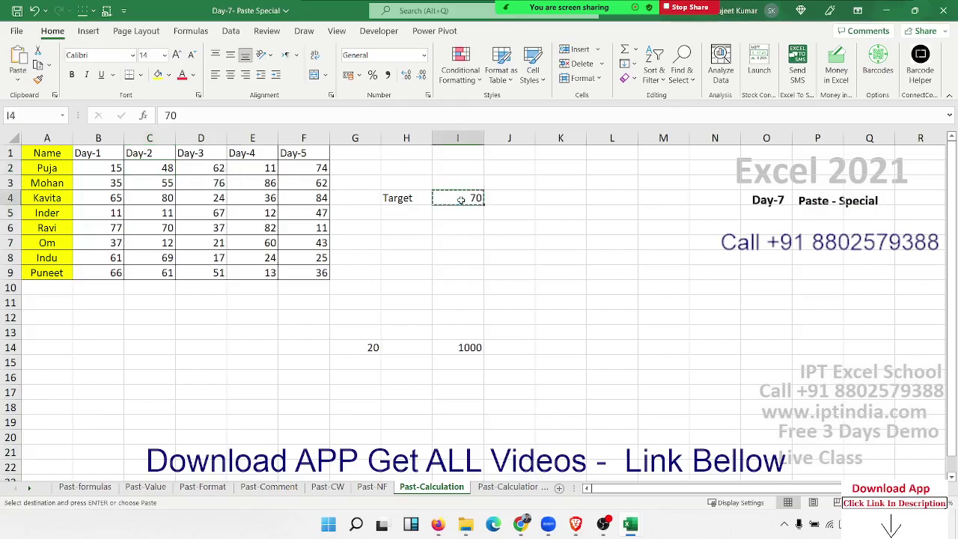
{"action": "left_click", "coordinate": [118, 168]}
{"action": "left_click_drag", "start_coordinate": [118, 168], "coordinate": [301, 269]}
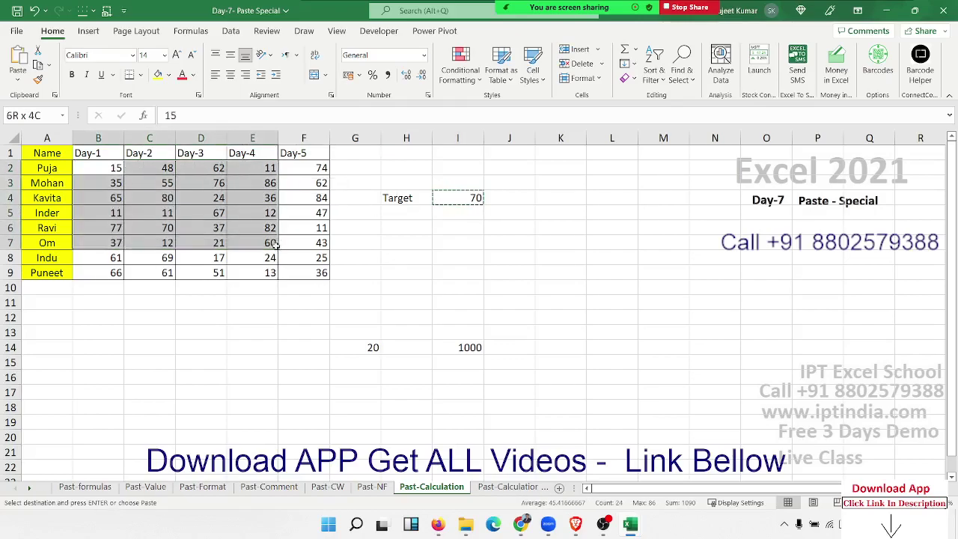
{"action": "right_click", "coordinate": [302, 269]}
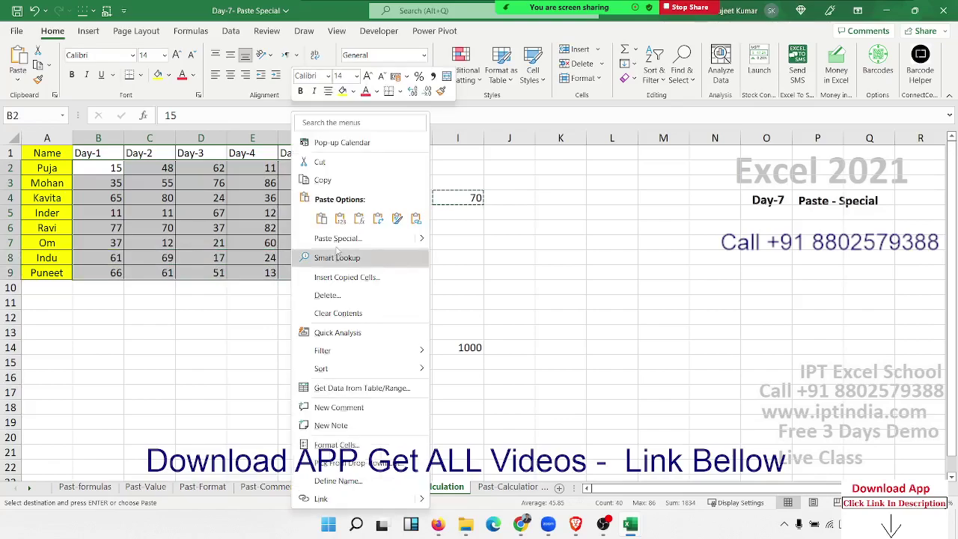
{"action": "left_click", "coordinate": [329, 237]}
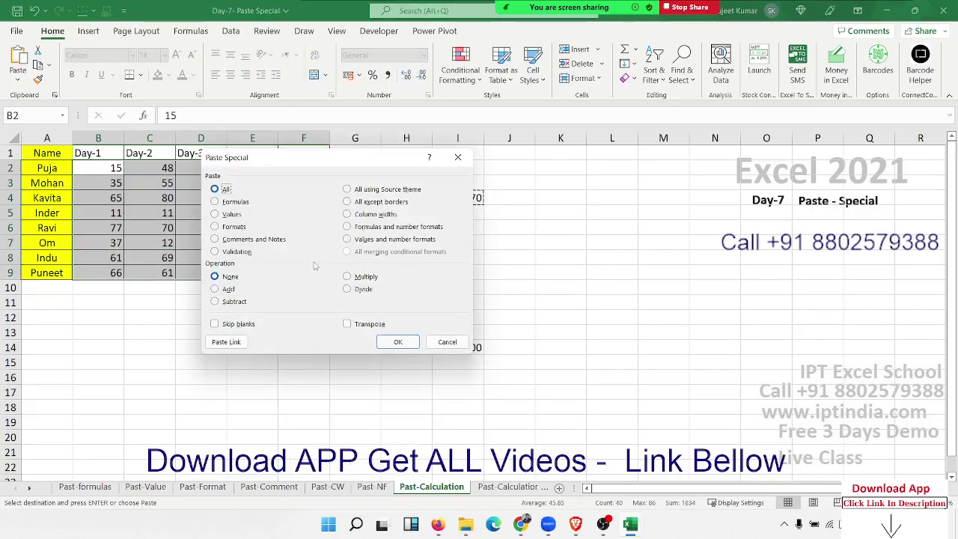
{"action": "left_click", "coordinate": [360, 290]}
{"action": "left_click_drag", "start_coordinate": [330, 159], "coordinate": [557, 160]}
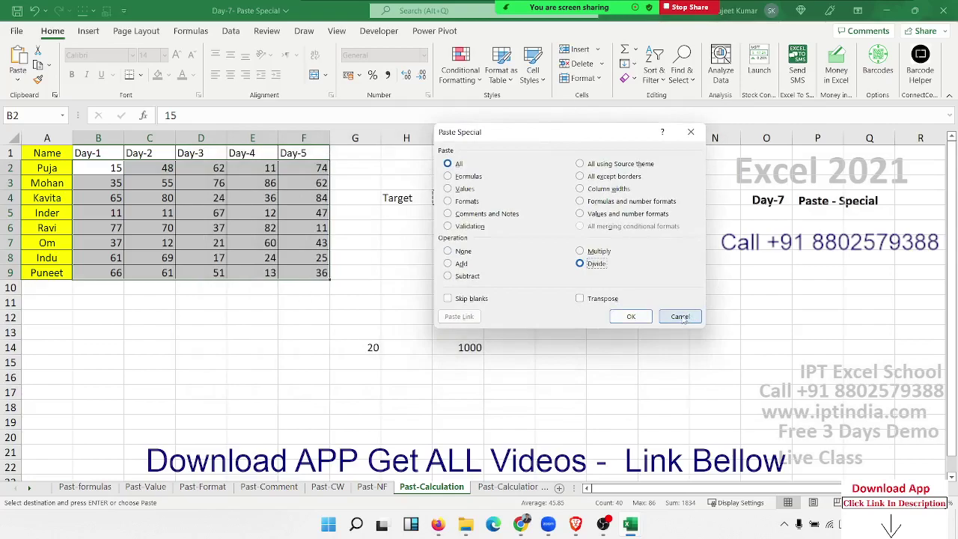
{"action": "left_click", "coordinate": [631, 317]}
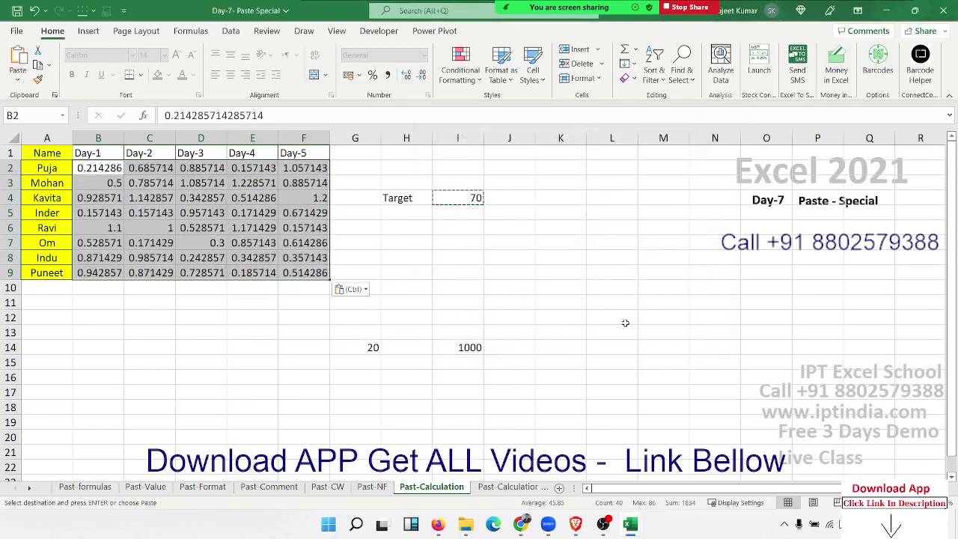
Format the divided scores as percentages and move to the Past-Calculation (2) sheet.
{"action": "left_click", "coordinate": [372, 75]}
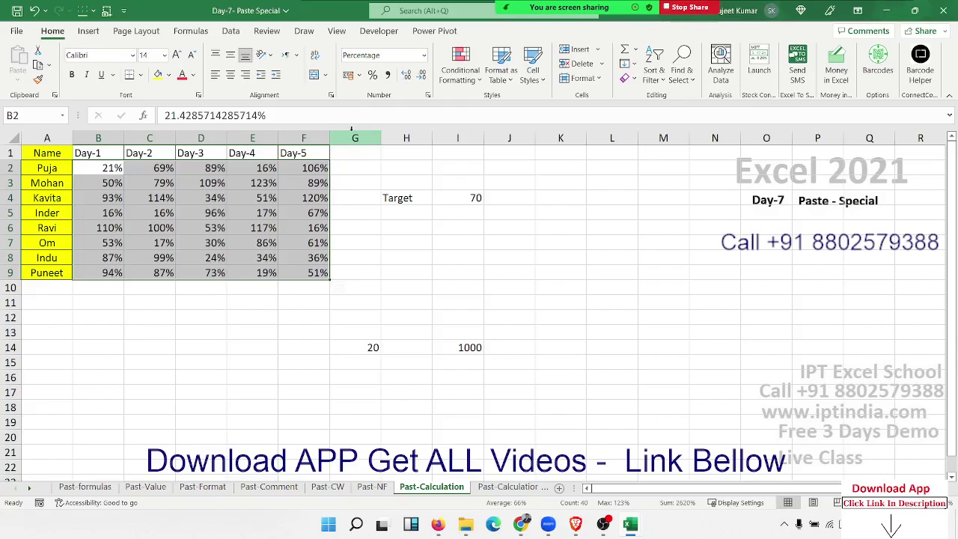
{"action": "left_click", "coordinate": [509, 487]}
{"action": "mouse_move", "coordinate": [102, 174]}
{"action": "left_mouse_down"}
{"action": "mouse_move", "coordinate": [135, 204]}
{"action": "mouse_move", "coordinate": [270, 275]}
{"action": "left_mouse_up"}
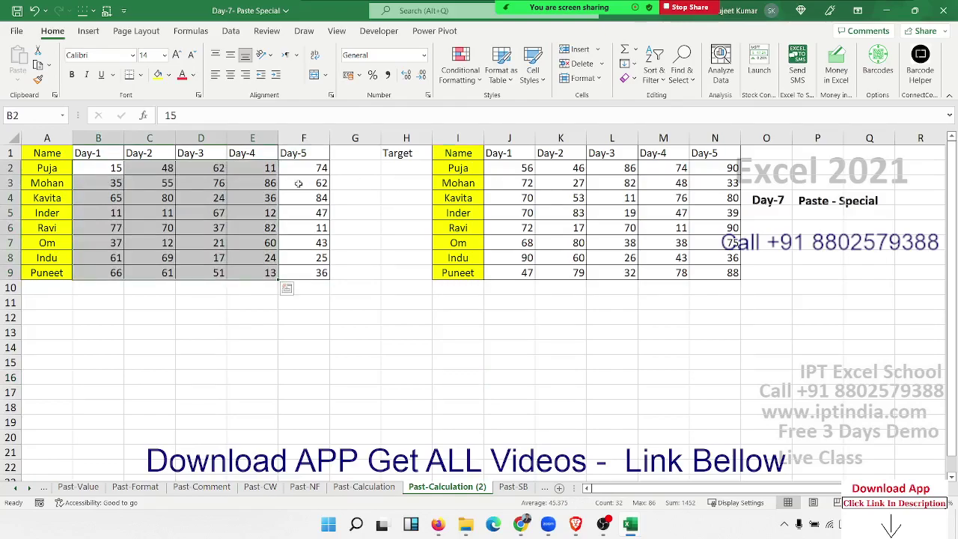
Divide scores B2:F9 by the copied J2:N9 figures with Paste Special Divide, then apply Percent Style.
{"action": "left_click", "coordinate": [119, 166]}
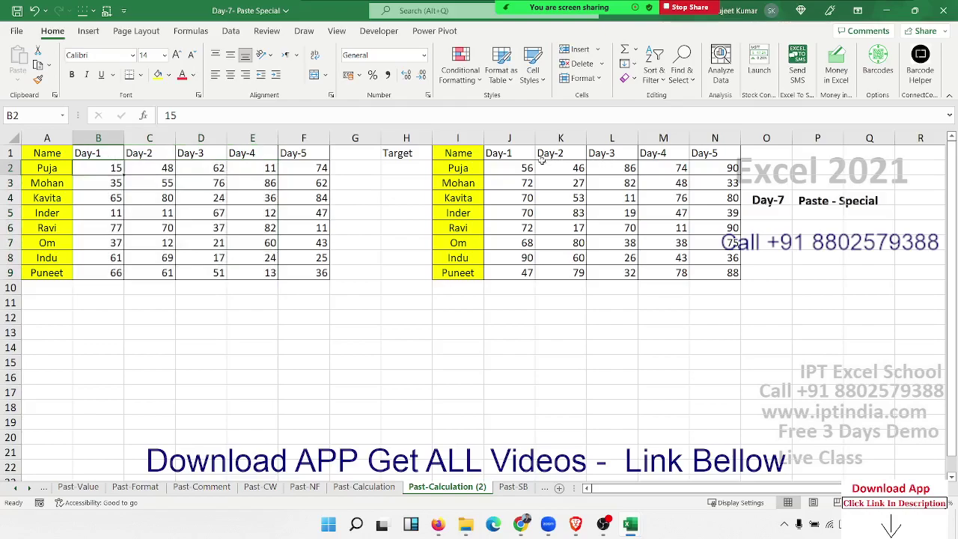
{"action": "left_click", "coordinate": [170, 169]}
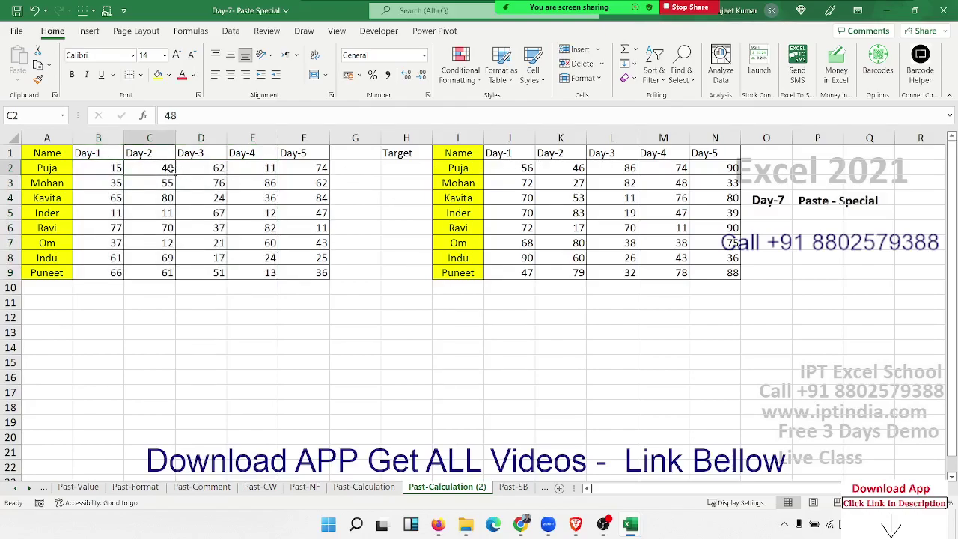
{"action": "left_click", "coordinate": [218, 168]}
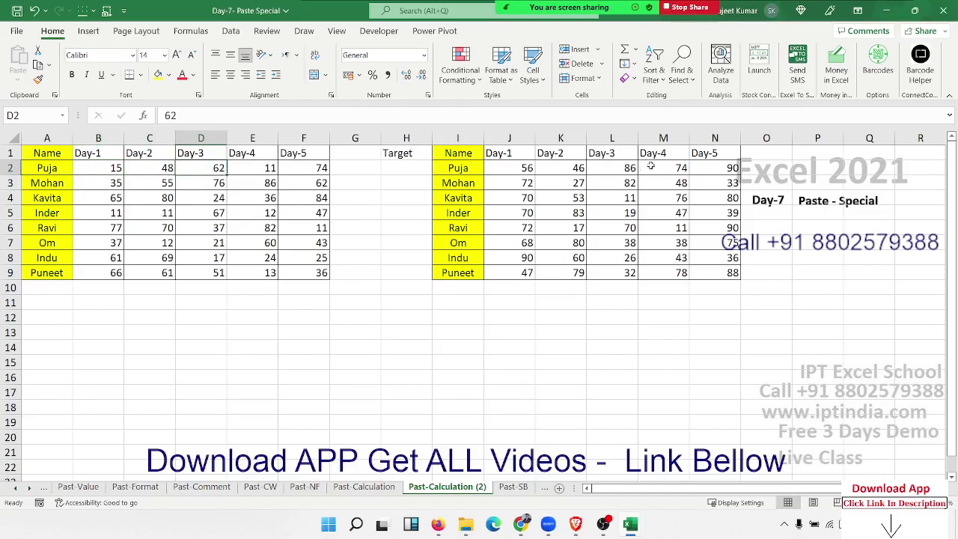
{"action": "left_click_drag", "start_coordinate": [536, 168], "coordinate": [705, 268]}
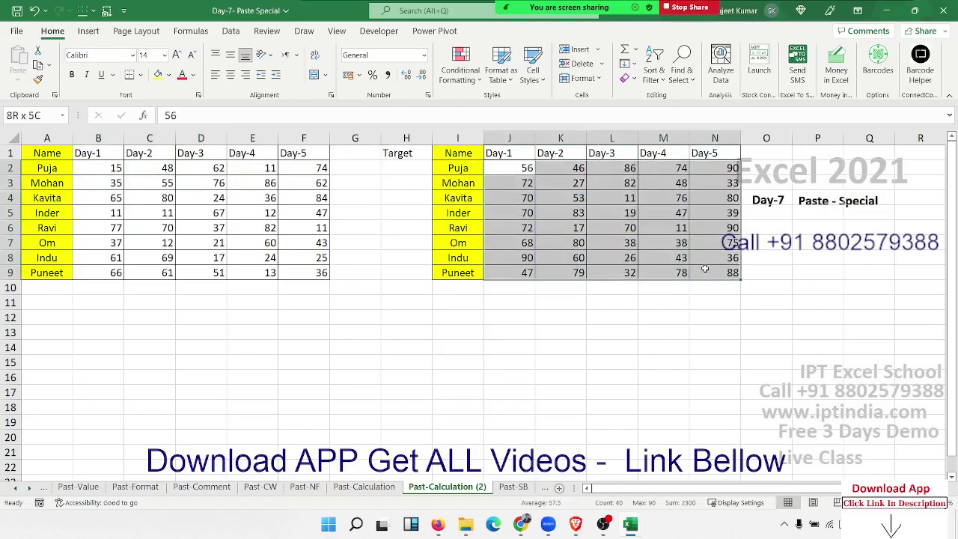
{"action": "key", "text": "ctrl+c"}
{"action": "right_click", "coordinate": [112, 167]}
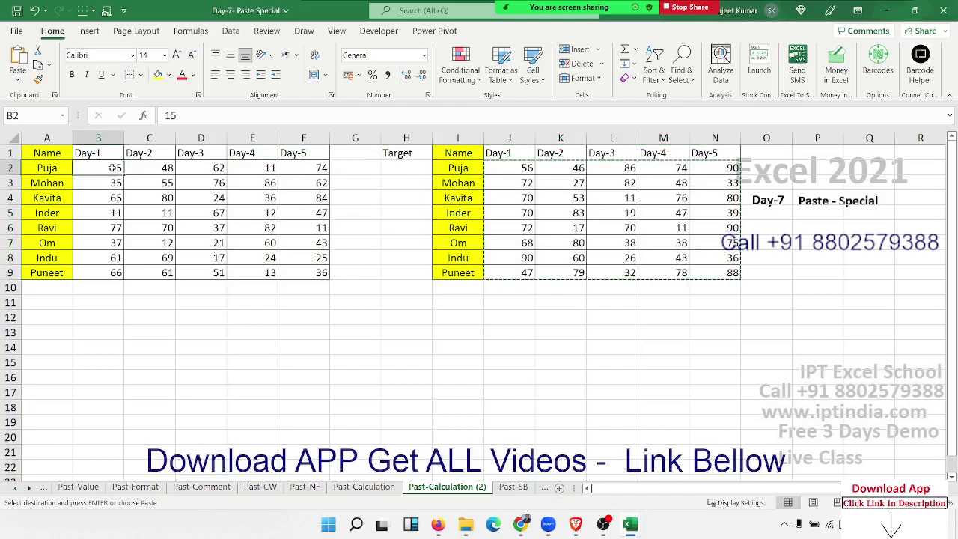
{"action": "left_click", "coordinate": [159, 238]}
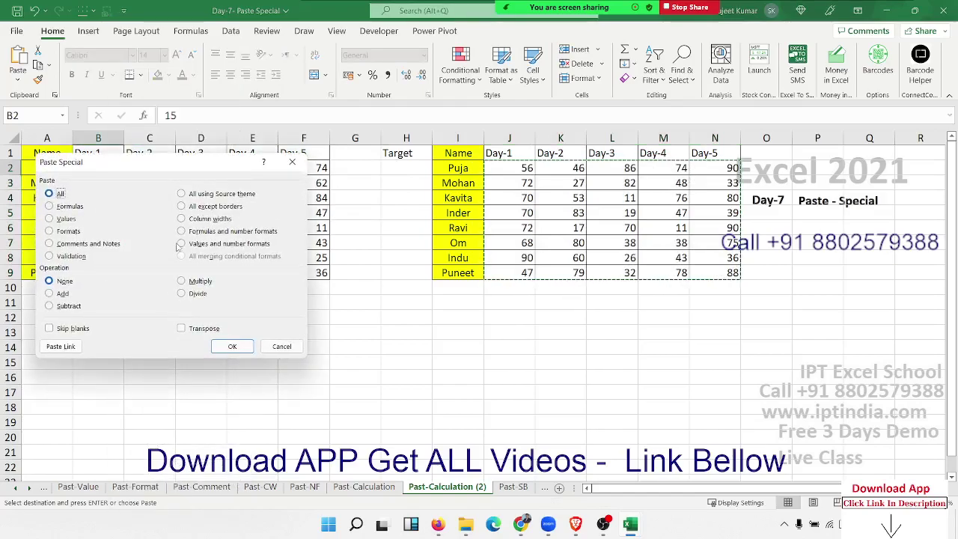
{"action": "left_click", "coordinate": [201, 295]}
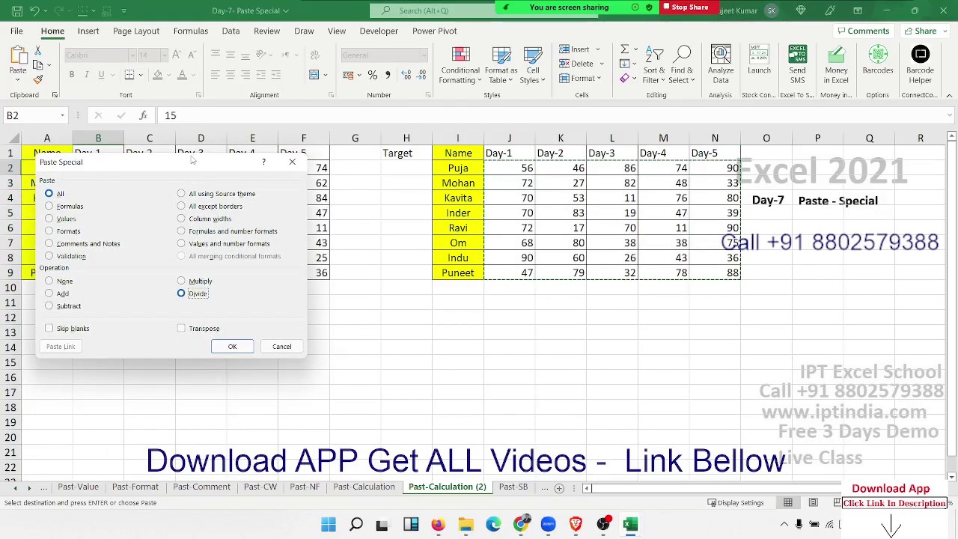
{"action": "left_click_drag", "start_coordinate": [192, 160], "coordinate": [343, 205]}
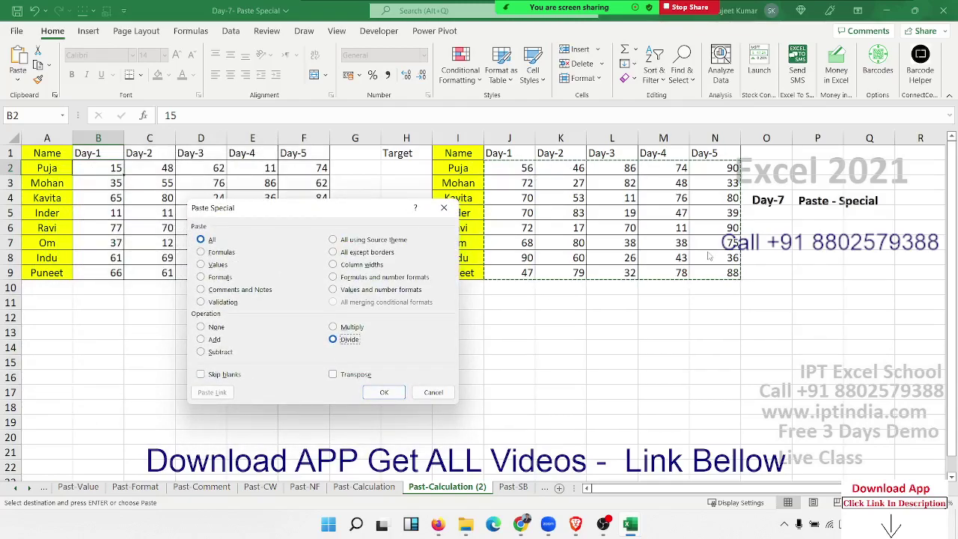
{"action": "left_click", "coordinate": [382, 393]}
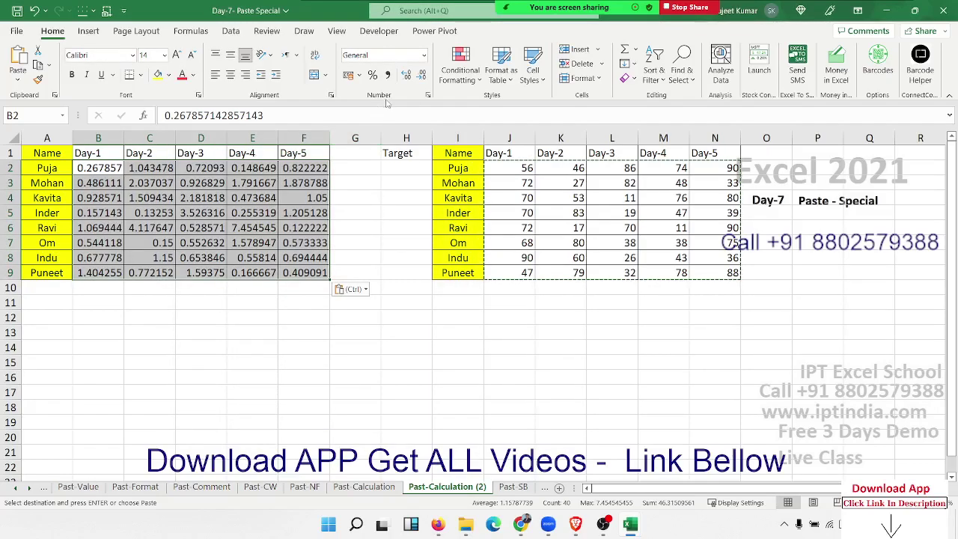
{"action": "left_click", "coordinate": [373, 76]}
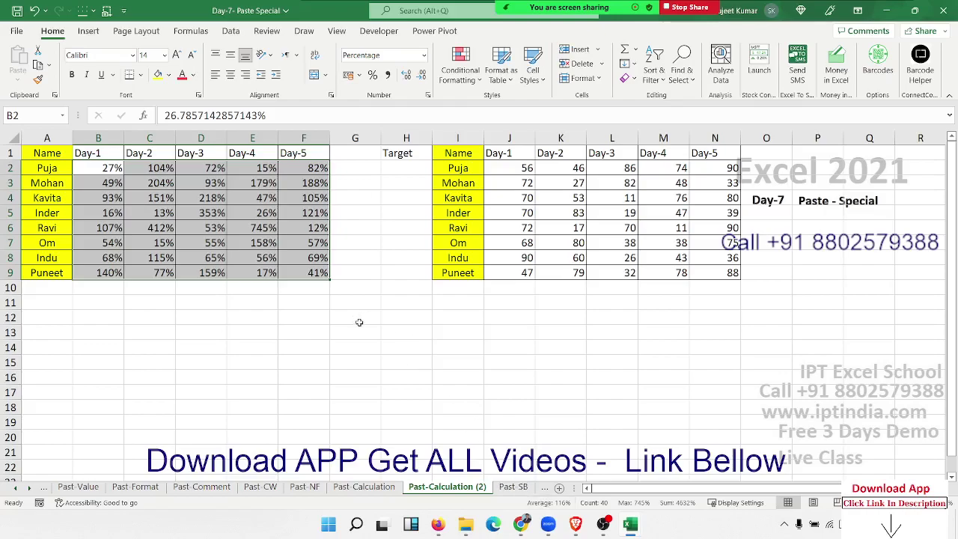
On the Past-SB sheet, compare column B Sales with column C replacement values 29, 65 and 87.
{"action": "left_click", "coordinate": [513, 488]}
{"action": "left_click", "coordinate": [299, 280]}
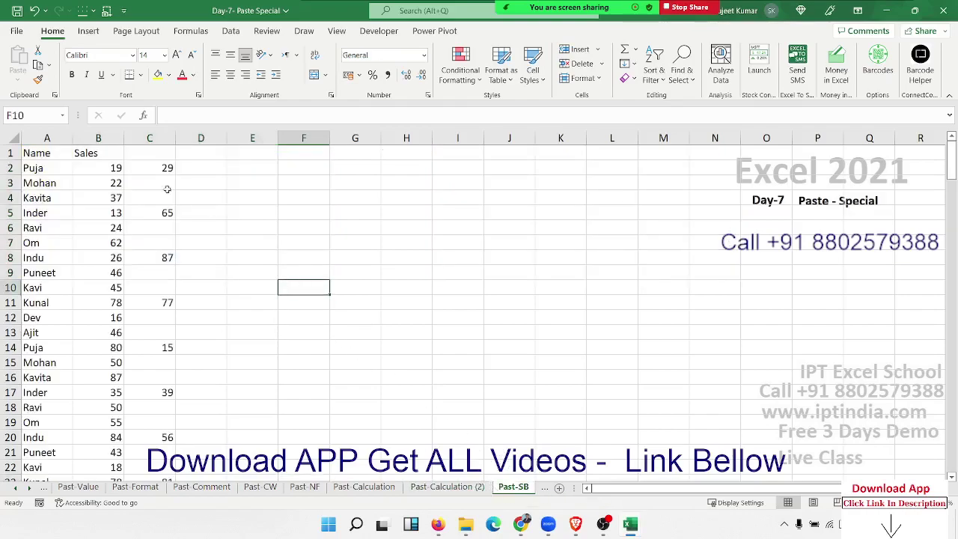
{"action": "scroll", "coordinate": [144, 232], "scroll_direction": "down", "scroll_amount": 7}
{"action": "scroll", "coordinate": [149, 311], "scroll_direction": "down", "scroll_amount": 3}
{"action": "scroll", "coordinate": [149, 312], "scroll_direction": "down", "scroll_amount": 7}
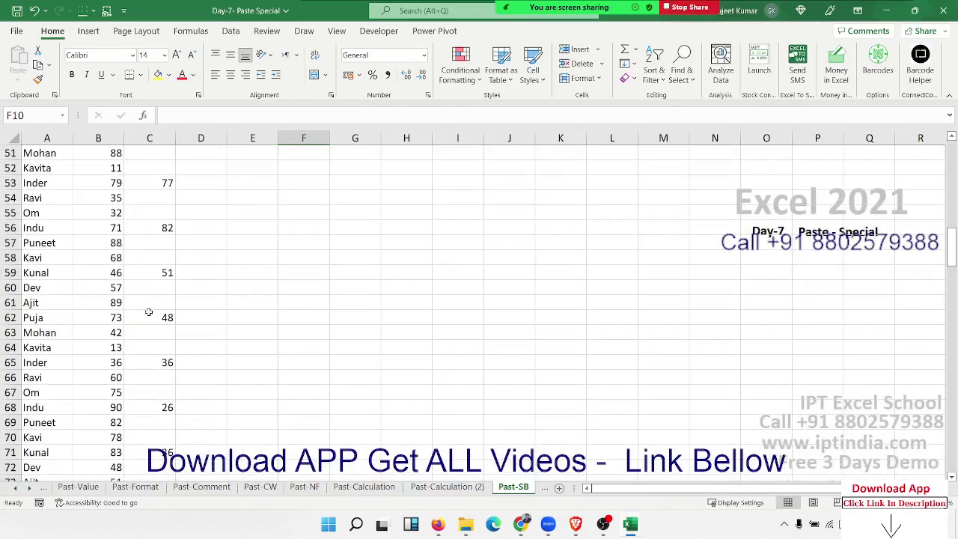
{"action": "scroll", "coordinate": [149, 309], "scroll_direction": "up", "scroll_amount": 17}
{"action": "left_click_drag", "start_coordinate": [106, 180], "coordinate": [111, 273]}
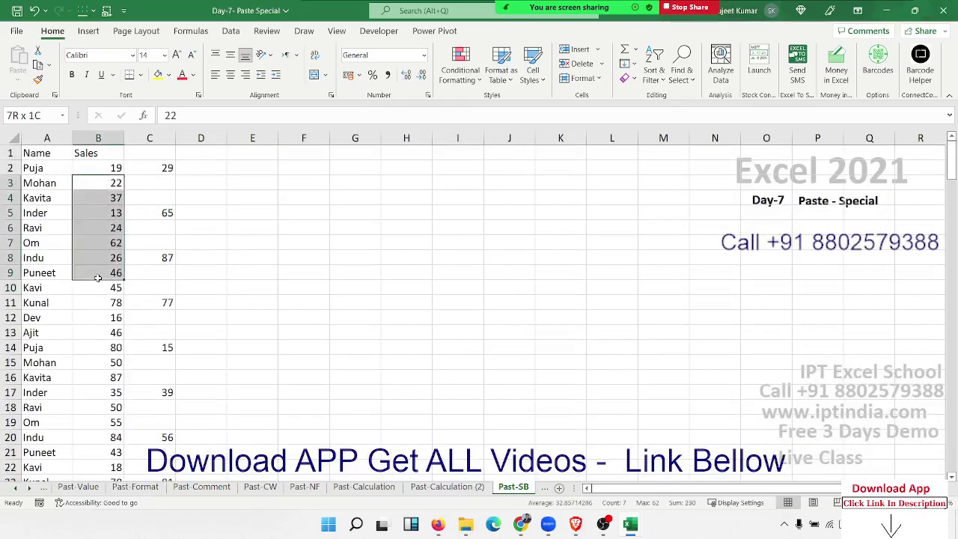
{"action": "left_click", "coordinate": [149, 167]}
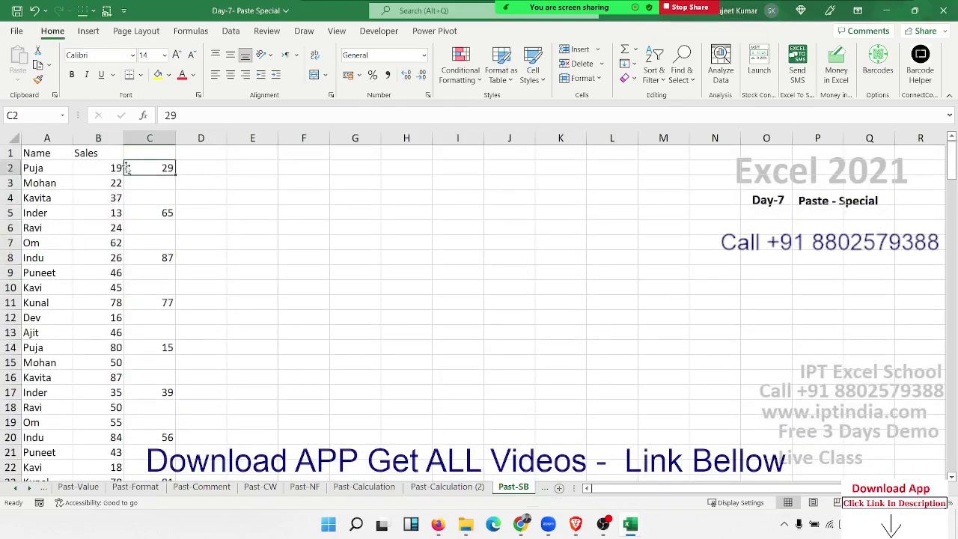
{"action": "left_click", "coordinate": [118, 169]}
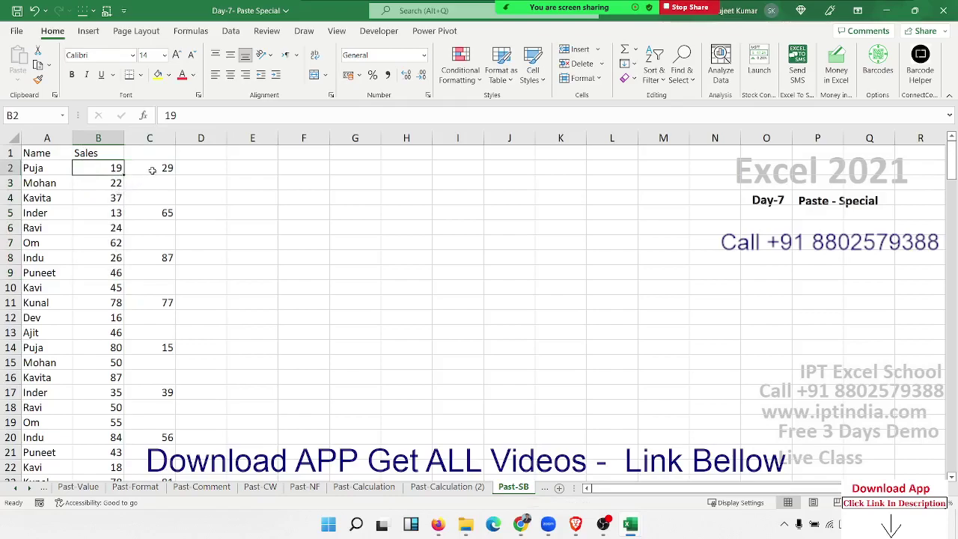
{"action": "left_click", "coordinate": [152, 168]}
{"action": "left_click", "coordinate": [118, 217]}
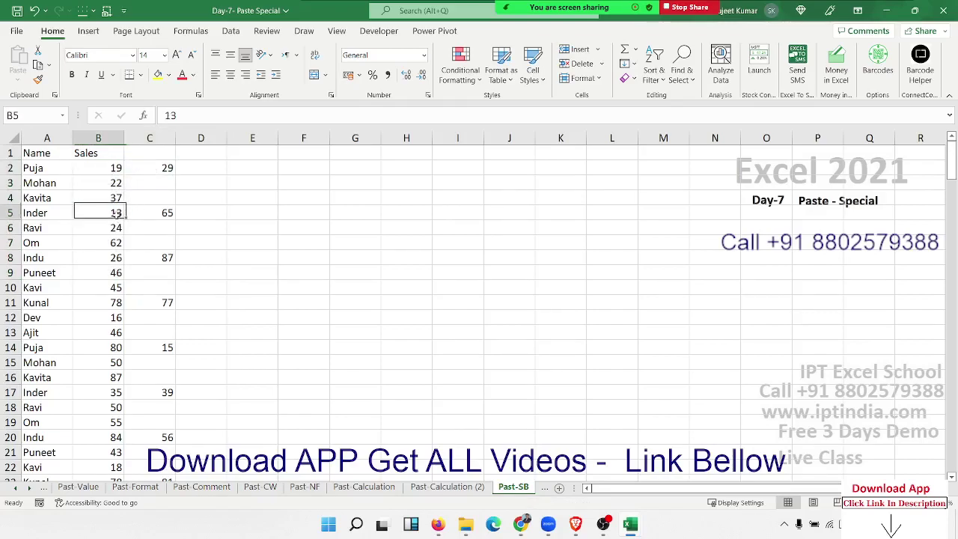
{"action": "left_click", "coordinate": [160, 214]}
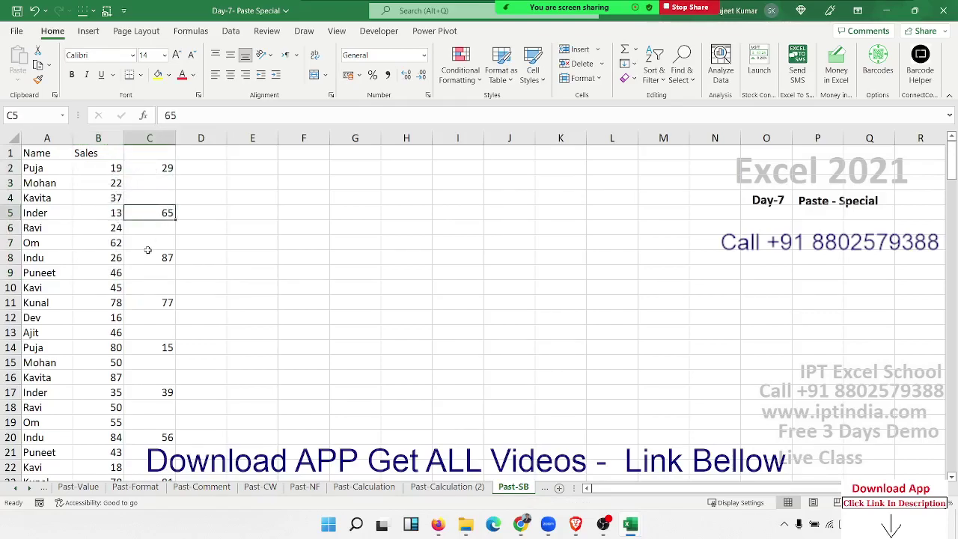
{"action": "left_click", "coordinate": [121, 258]}
{"action": "left_click", "coordinate": [152, 258]}
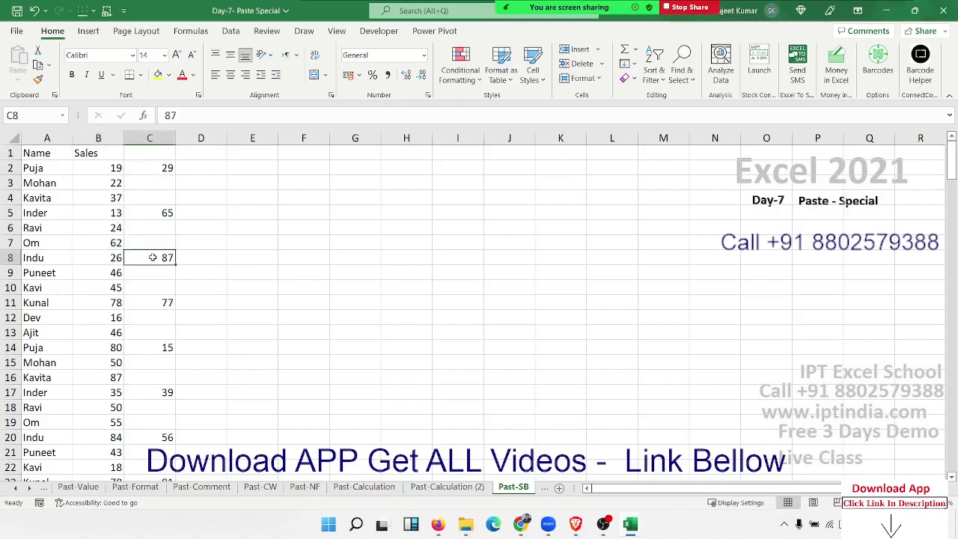
{"action": "left_click", "coordinate": [117, 169]}
{"action": "left_click_drag", "start_coordinate": [145, 183], "coordinate": [148, 295]}
Clear the stray 15 from cell C14.
{"action": "left_click", "coordinate": [172, 350]}
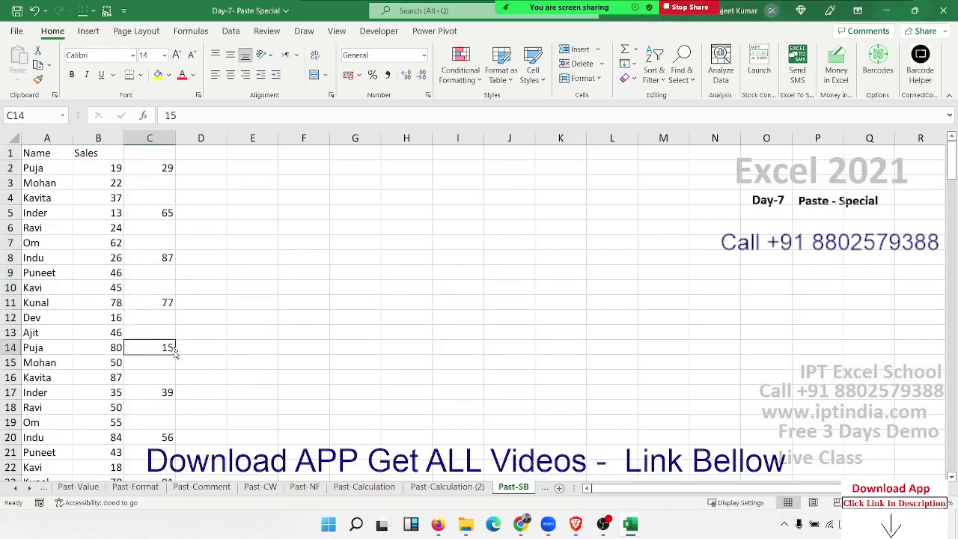
{"action": "key", "text": "Delete"}
{"action": "left_click", "coordinate": [253, 274]}
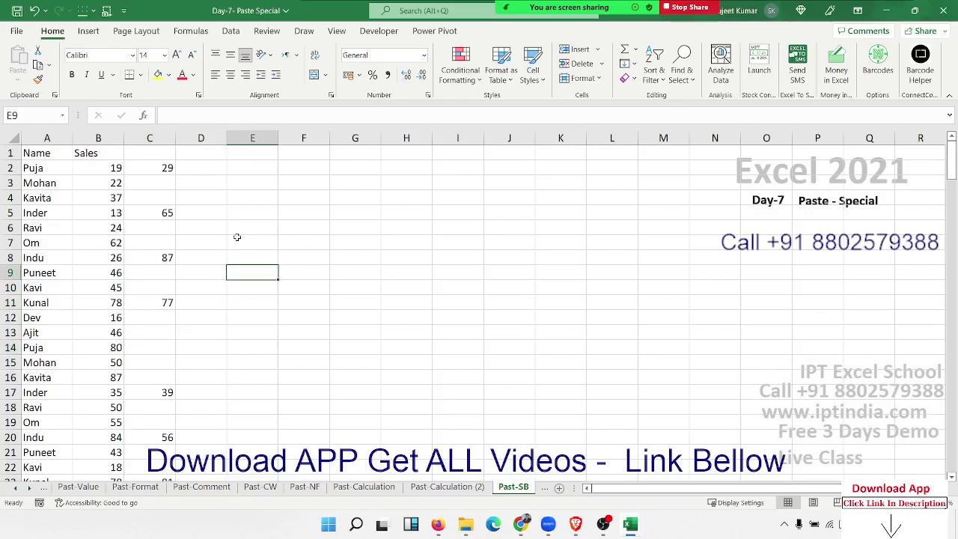
Paste column C over column B with Paste Special Skip blanks enabled.
{"action": "left_click", "coordinate": [150, 138]}
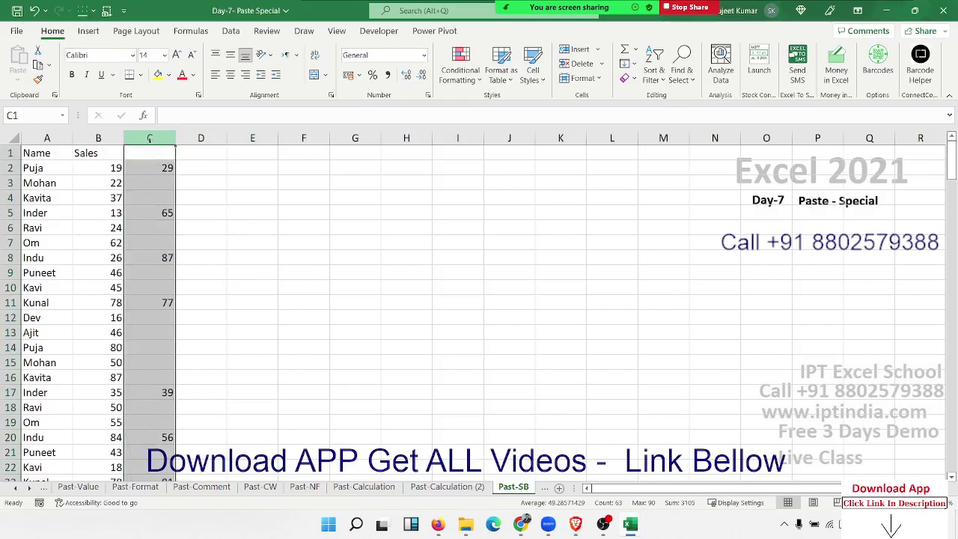
{"action": "key", "text": "ctrl+c"}
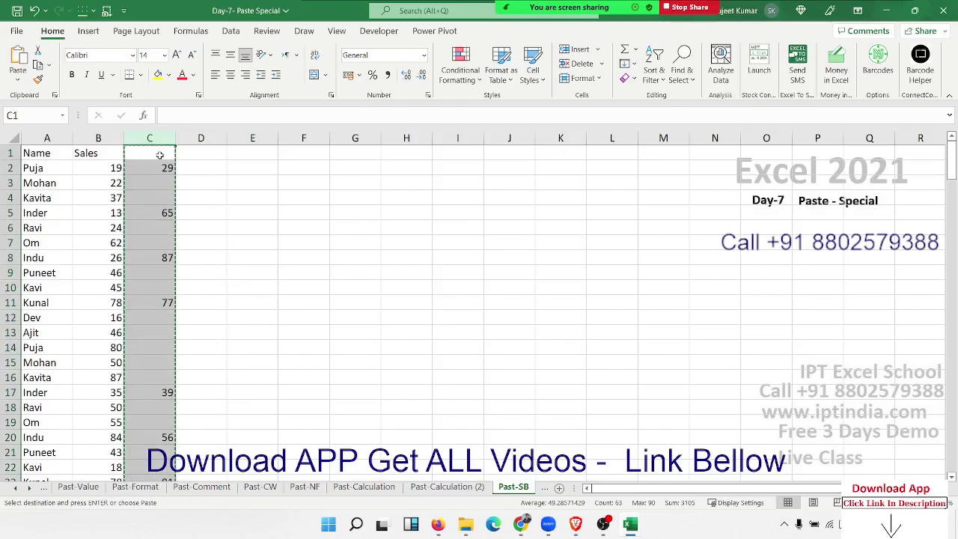
{"action": "left_click", "coordinate": [116, 139]}
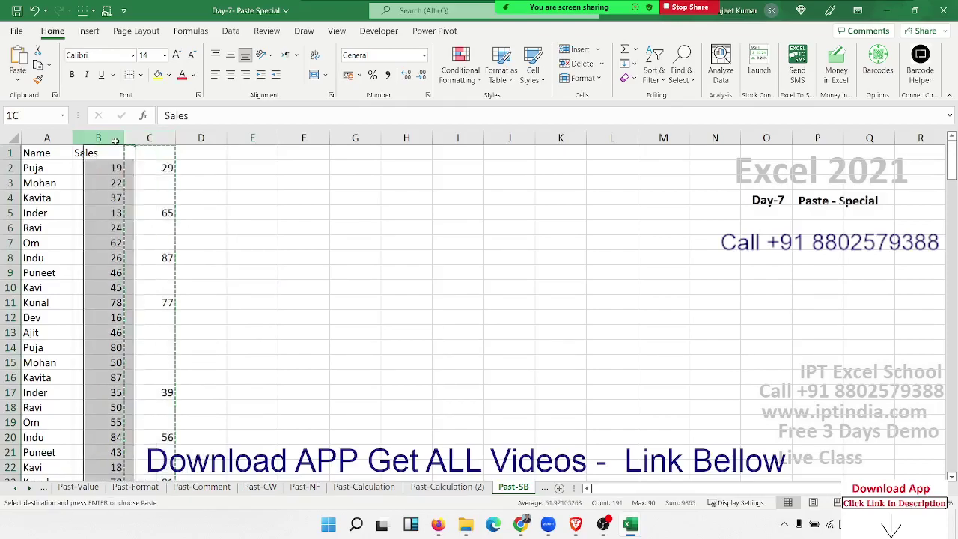
{"action": "right_click", "coordinate": [116, 139]}
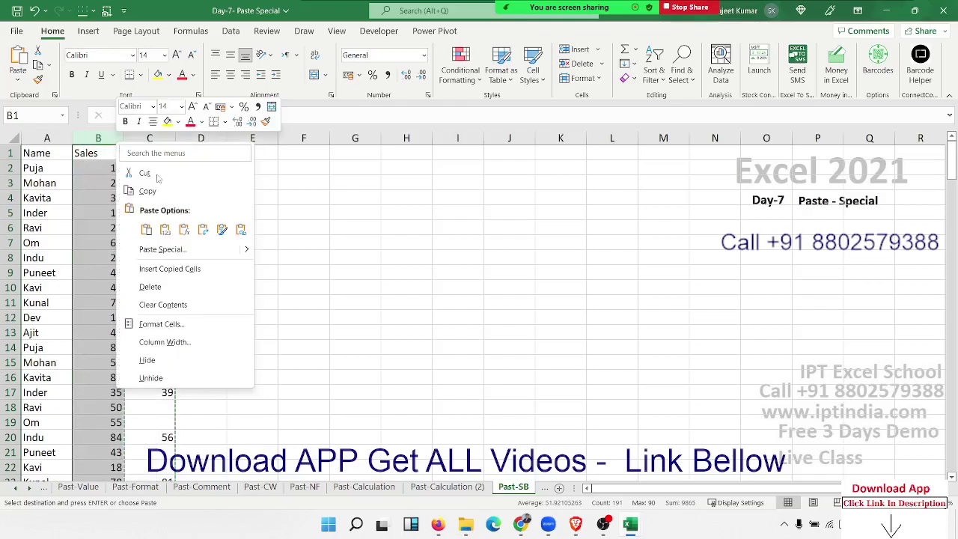
{"action": "left_click", "coordinate": [161, 249]}
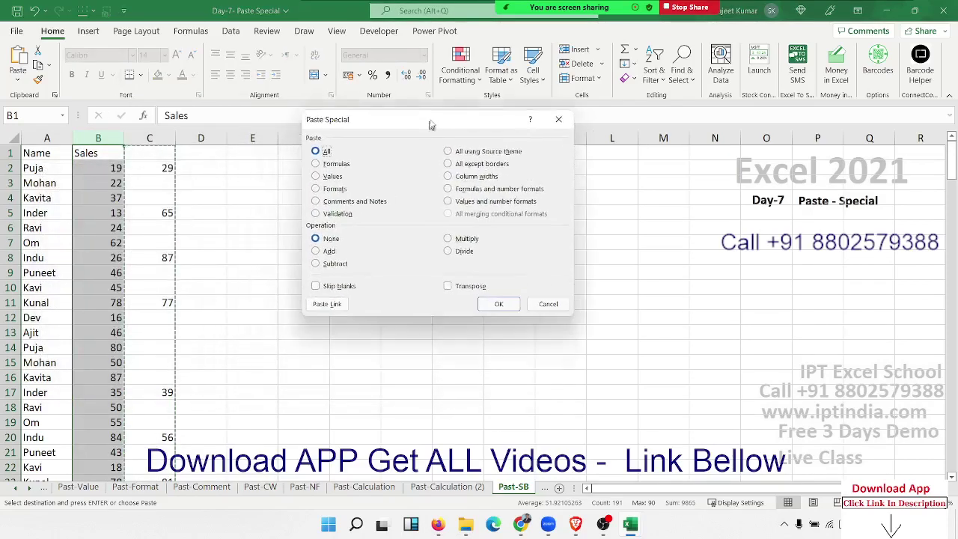
{"action": "left_click", "coordinate": [361, 276]}
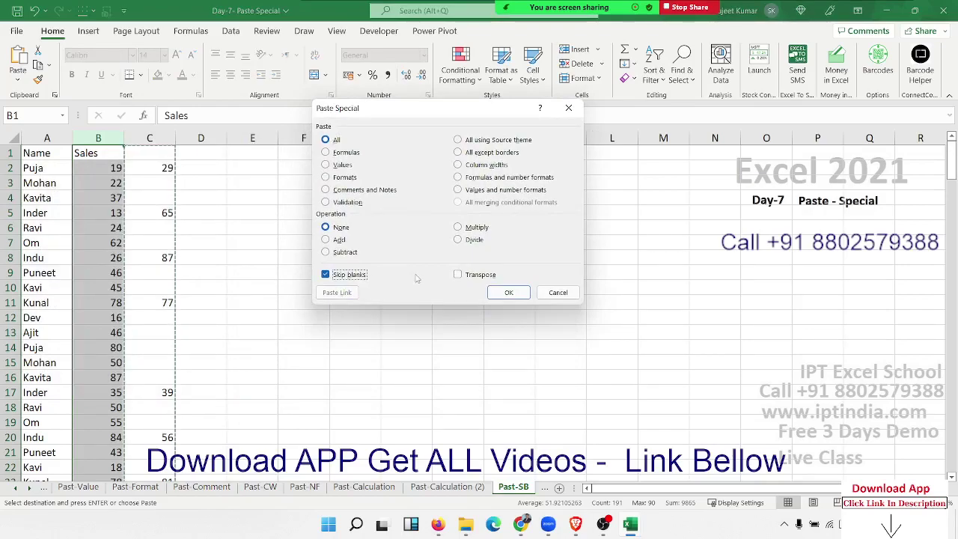
{"action": "left_click", "coordinate": [515, 294]}
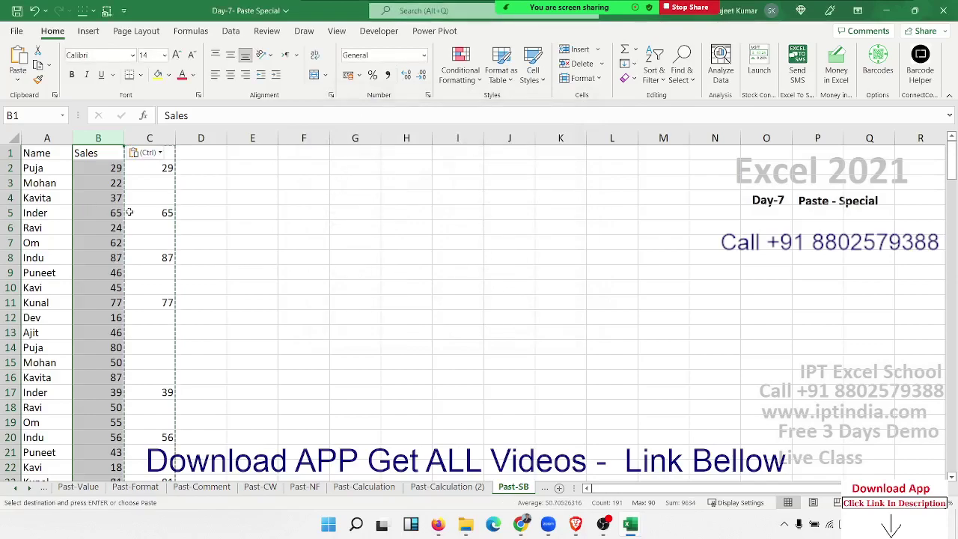
Compare B2, B5 and B8 against column C to confirm only those Sales changed.
{"action": "left_click_drag", "start_coordinate": [166, 212], "coordinate": [104, 212]}
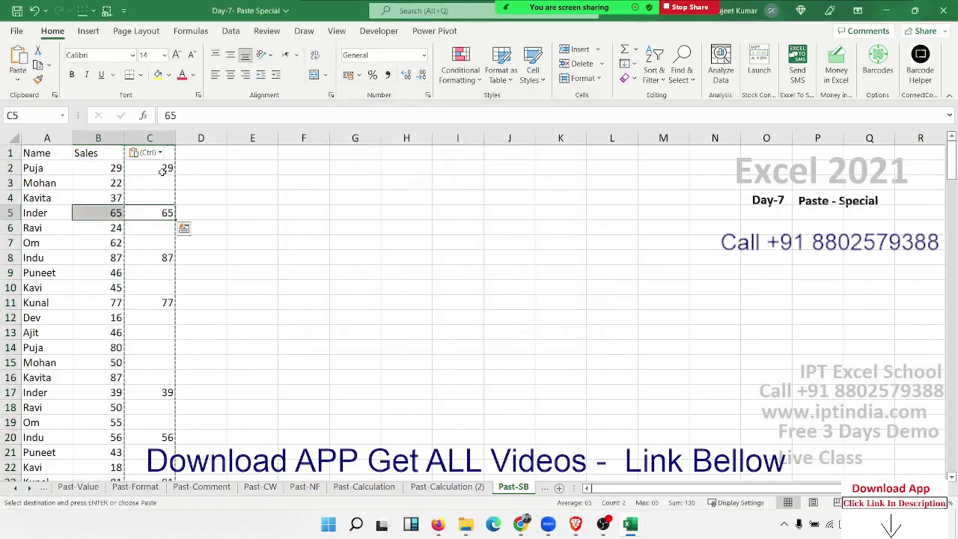
{"action": "left_click_drag", "start_coordinate": [163, 169], "coordinate": [95, 169]}
{"action": "left_click_drag", "start_coordinate": [150, 259], "coordinate": [82, 258]}
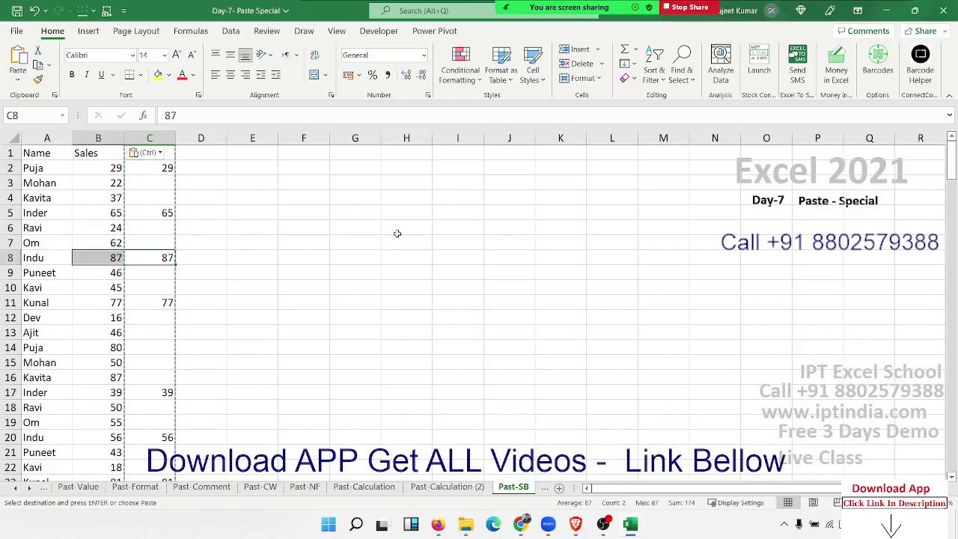
{"action": "left_click", "coordinate": [397, 234]}
{"action": "left_click", "coordinate": [28, 488]}
On Past-Transpose, paste the Name/Sales table A1:B10 transposed into a row at E2.
{"action": "left_click", "coordinate": [28, 489]}
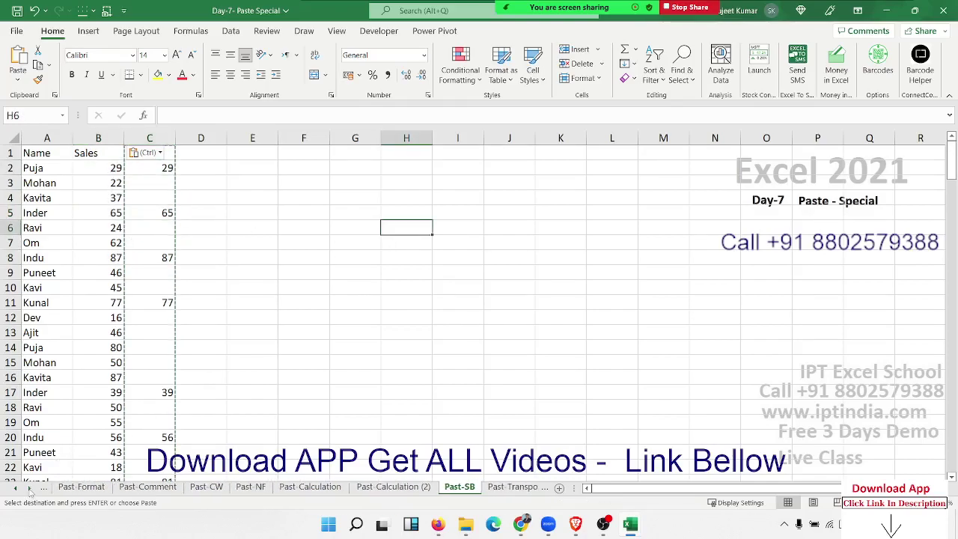
{"action": "left_click", "coordinate": [28, 488]}
{"action": "left_click", "coordinate": [384, 487]}
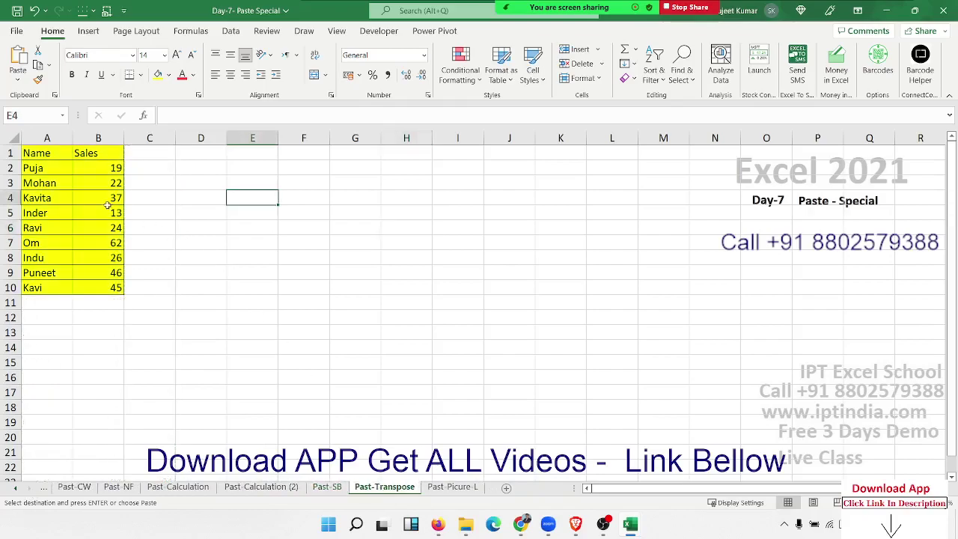
{"action": "left_click_drag", "start_coordinate": [26, 152], "coordinate": [96, 286]}
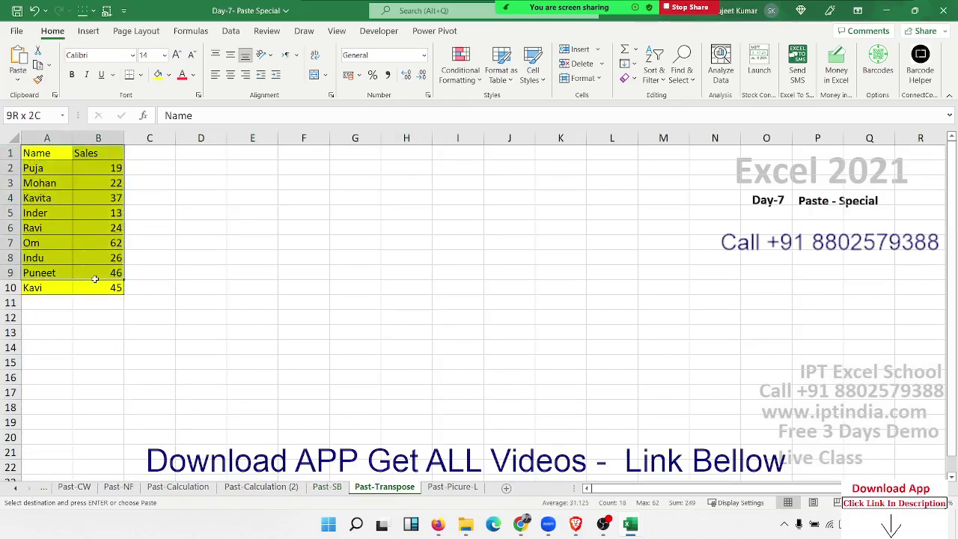
{"action": "right_click", "coordinate": [267, 166]}
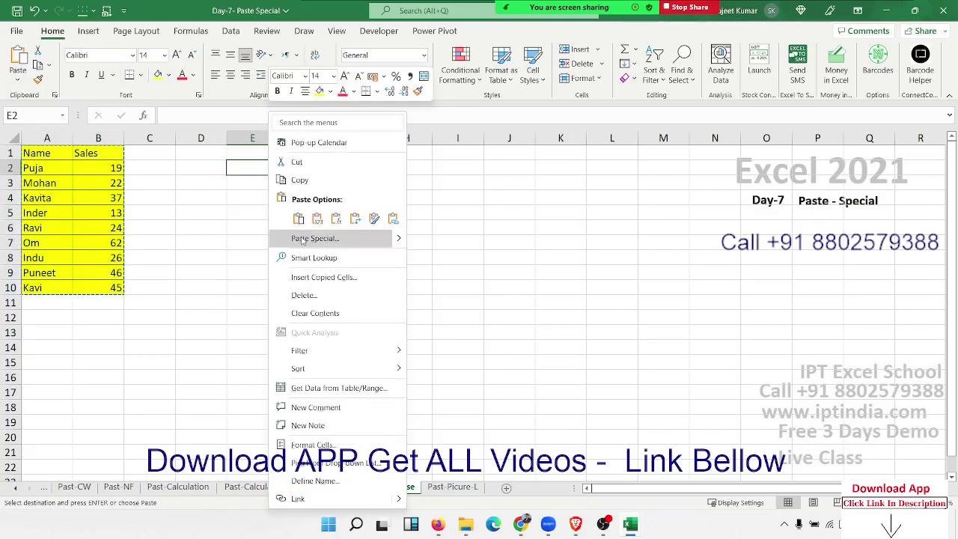
{"action": "left_click", "coordinate": [303, 240]}
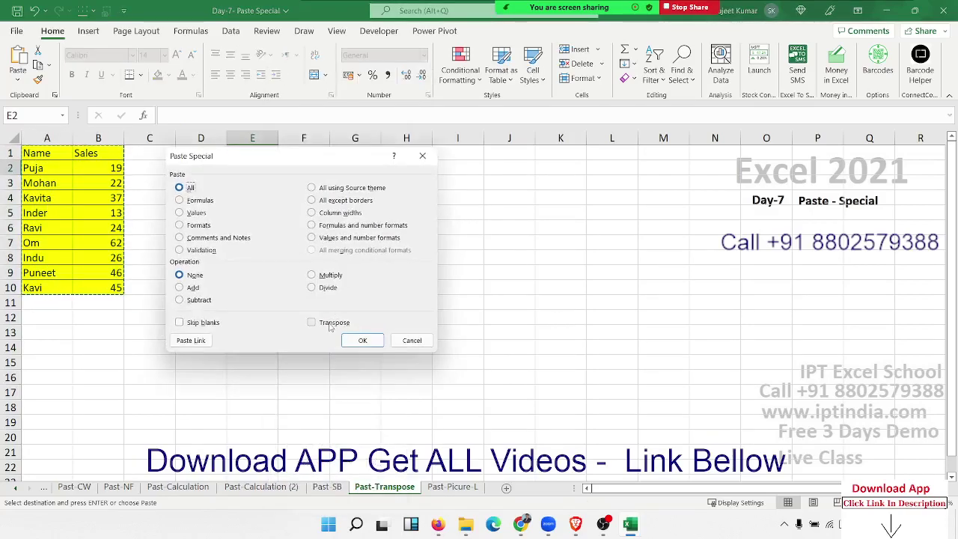
{"action": "left_click", "coordinate": [312, 322]}
{"action": "left_click", "coordinate": [377, 347]}
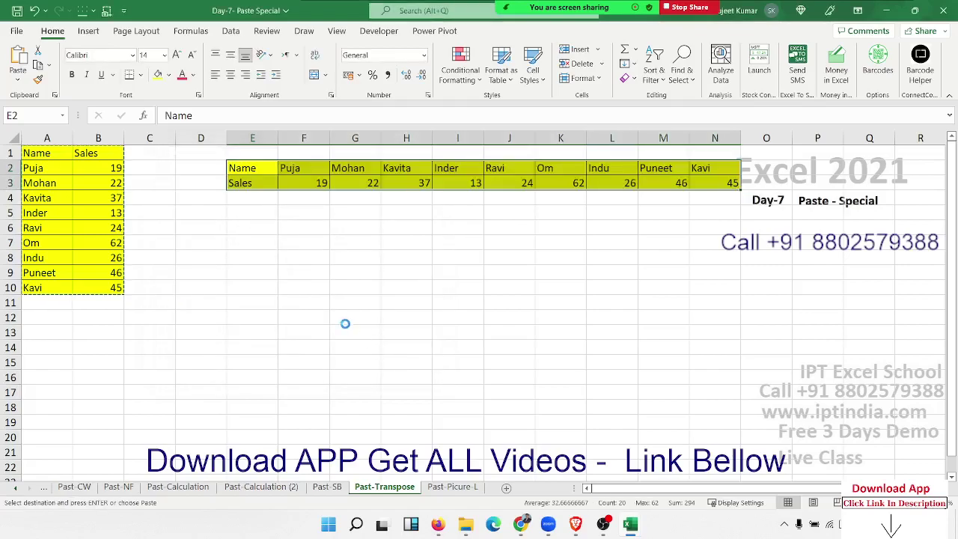
Paste the row transposed back into a column at F8, then open the Past-Picure-L sheet.
{"action": "right_click", "coordinate": [282, 258]}
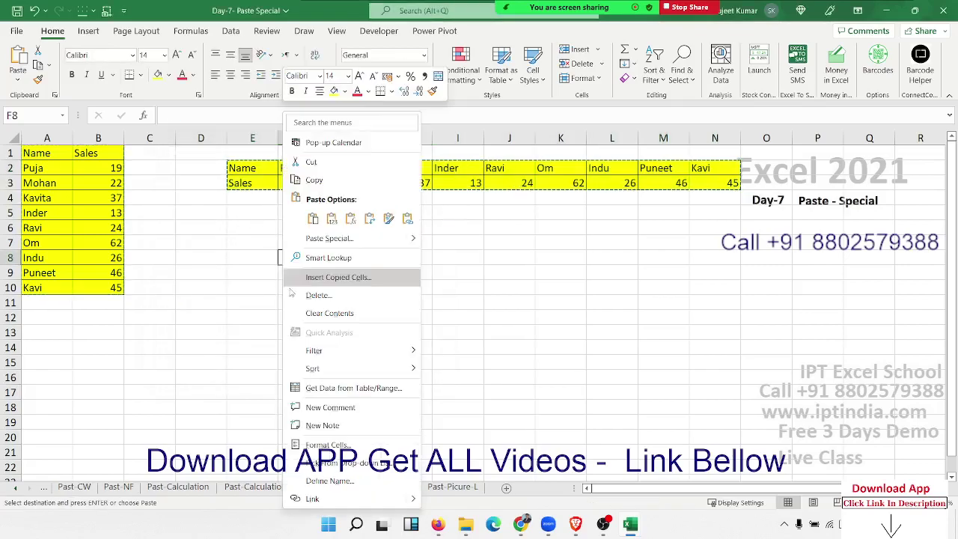
{"action": "left_click", "coordinate": [330, 239]}
{"action": "left_click", "coordinate": [346, 321]}
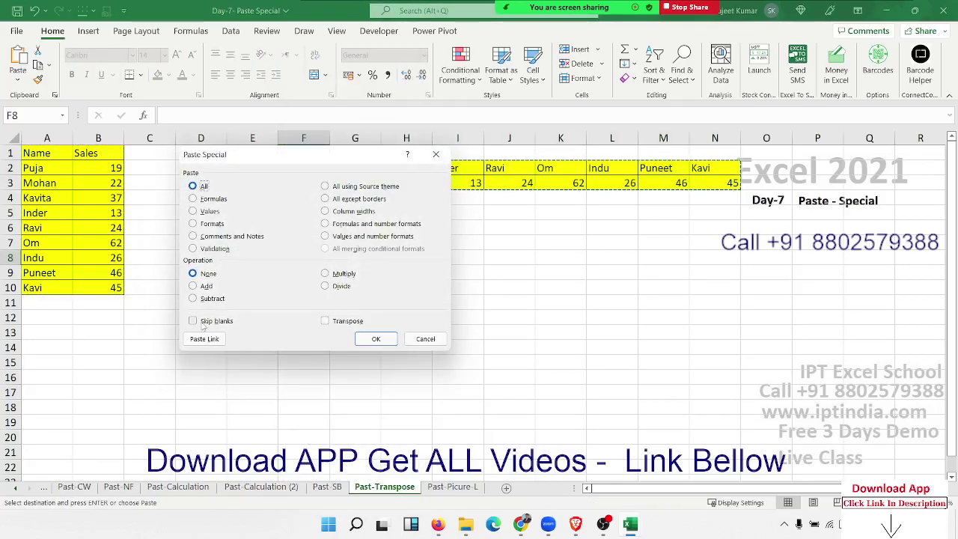
{"action": "left_click", "coordinate": [377, 341]}
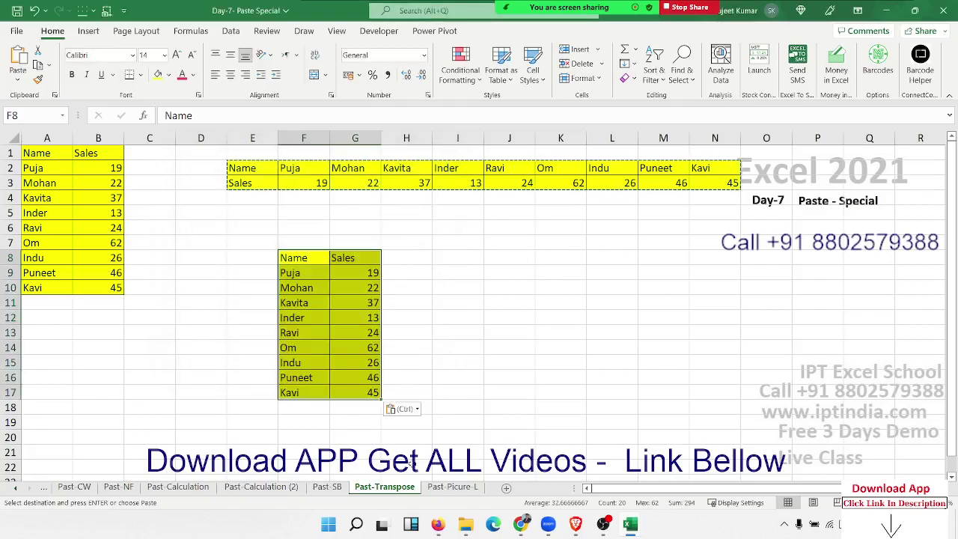
{"action": "left_click", "coordinate": [446, 488]}
{"action": "left_click", "coordinate": [408, 488]}
{"action": "left_click", "coordinate": [453, 488]}
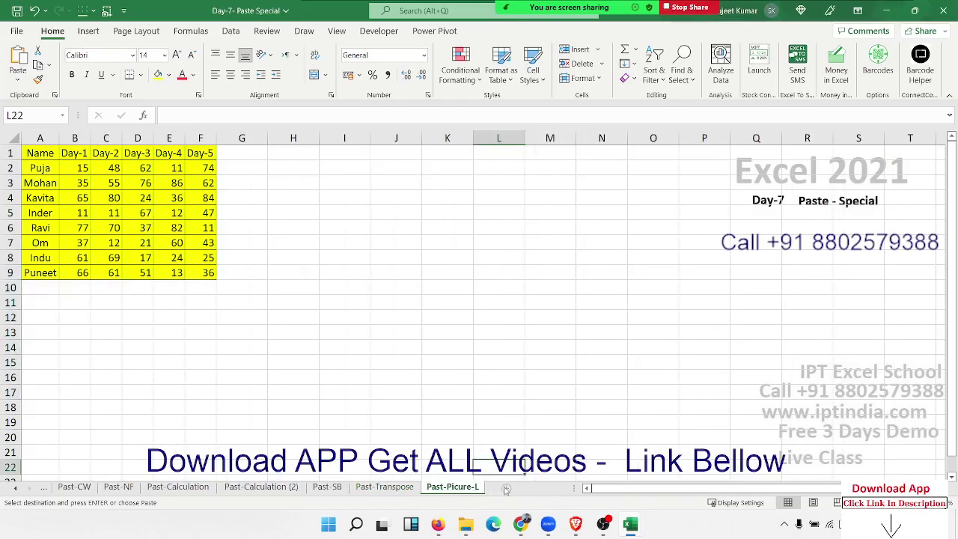
Duplicate the Past-Picure-L sheet and rename the copy Past-Link.
{"action": "mouse_move", "coordinate": [476, 488]}
{"action": "left_mouse_down"}
{"action": "mouse_move", "coordinate": [498, 488]}
{"action": "mouse_move", "coordinate": [404, 489]}
{"action": "left_mouse_up"}
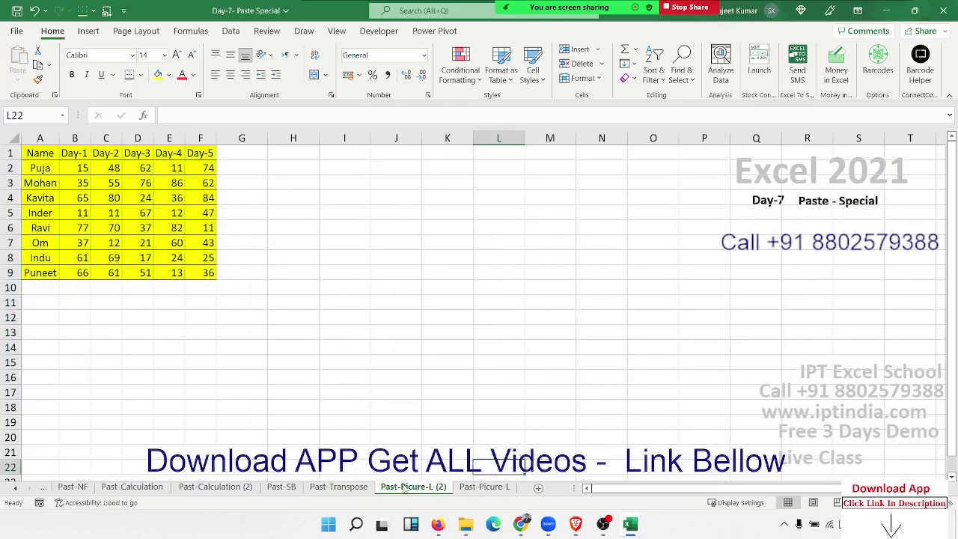
{"action": "double_click", "coordinate": [408, 488]}
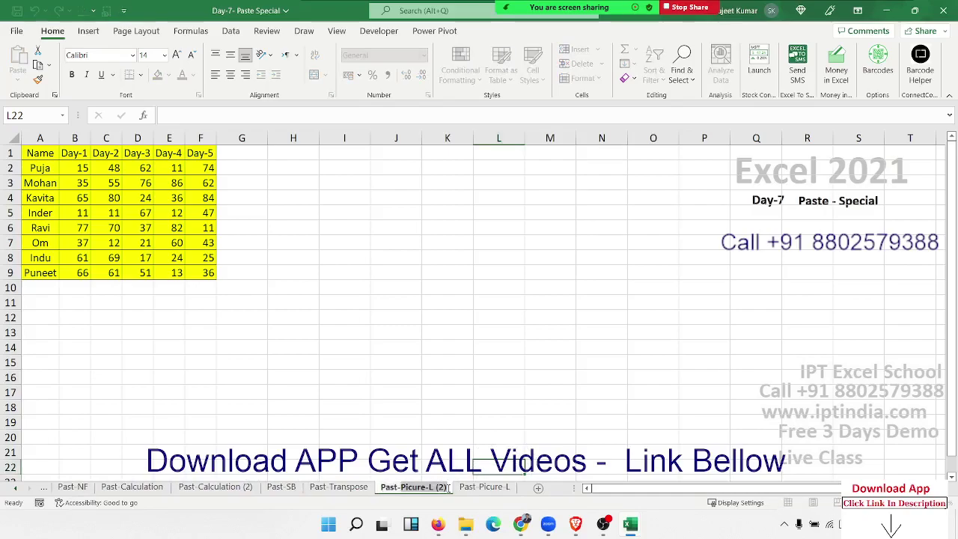
{"action": "type", "text": "Past-Link"}
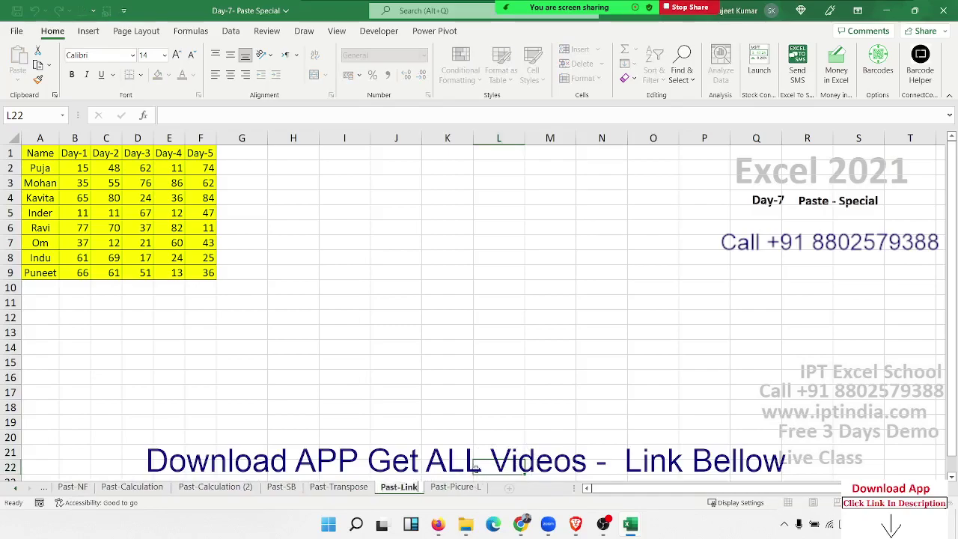
{"action": "left_click", "coordinate": [421, 367]}
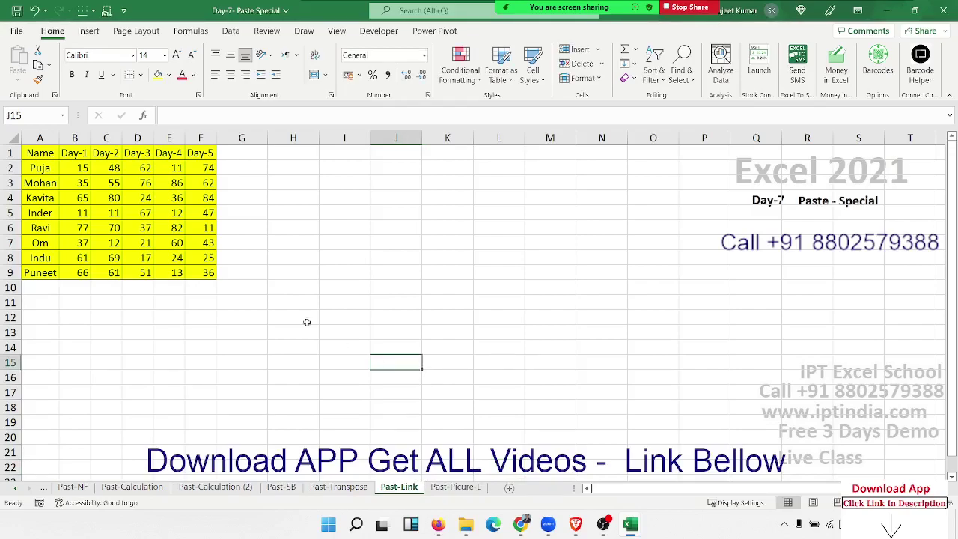
Link K1 to A1 with =A1 and fill the link formulas across K1:N9.
{"action": "mouse_move", "coordinate": [41, 155]}
{"action": "left_mouse_down"}
{"action": "mouse_move", "coordinate": [187, 278]}
{"action": "mouse_move", "coordinate": [209, 285]}
{"action": "mouse_move", "coordinate": [208, 274]}
{"action": "left_mouse_up"}
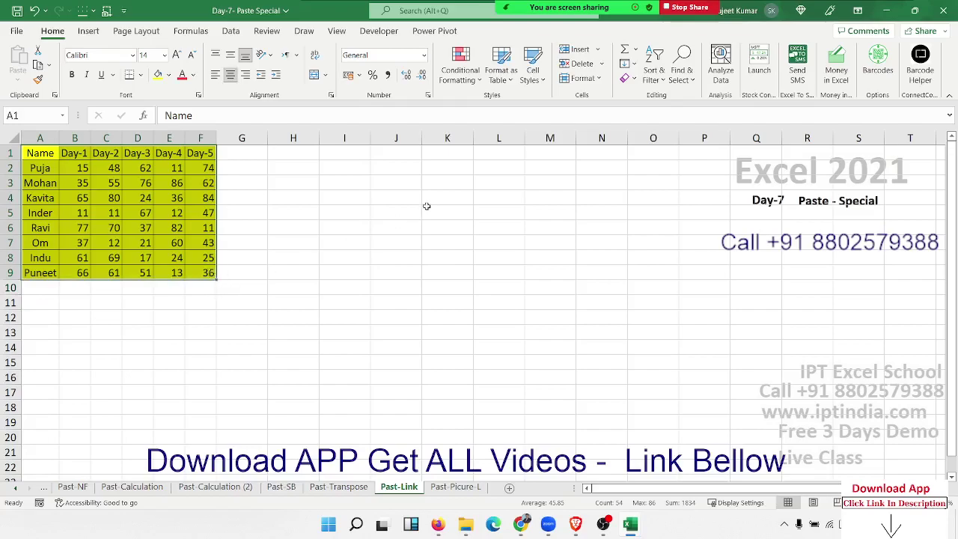
{"action": "left_click", "coordinate": [461, 156]}
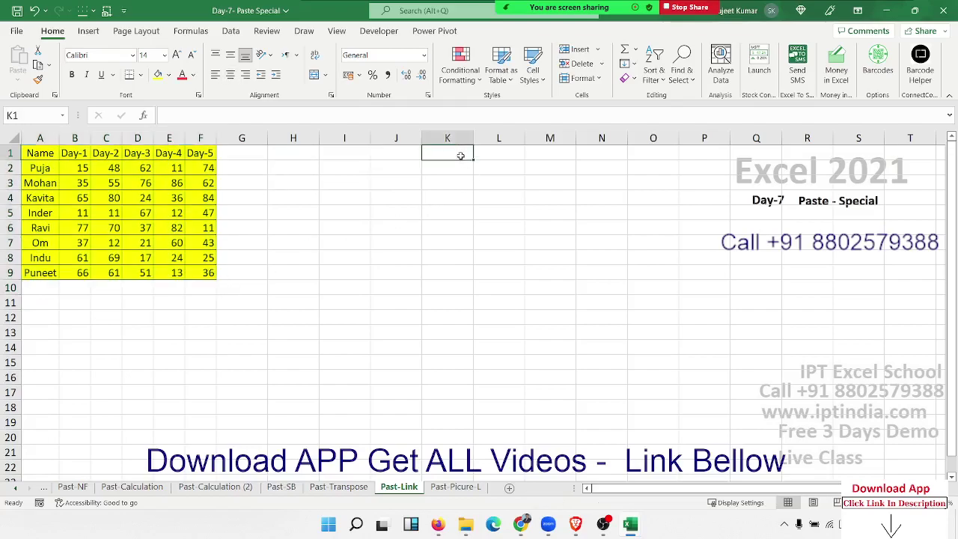
{"action": "type", "text": "="}
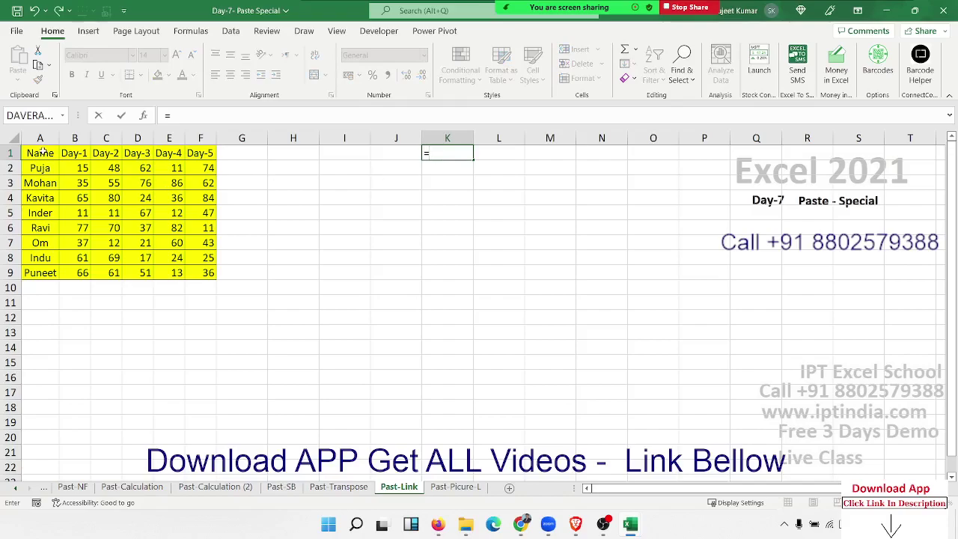
{"action": "left_click", "coordinate": [43, 150]}
{"action": "key", "text": "Return"}
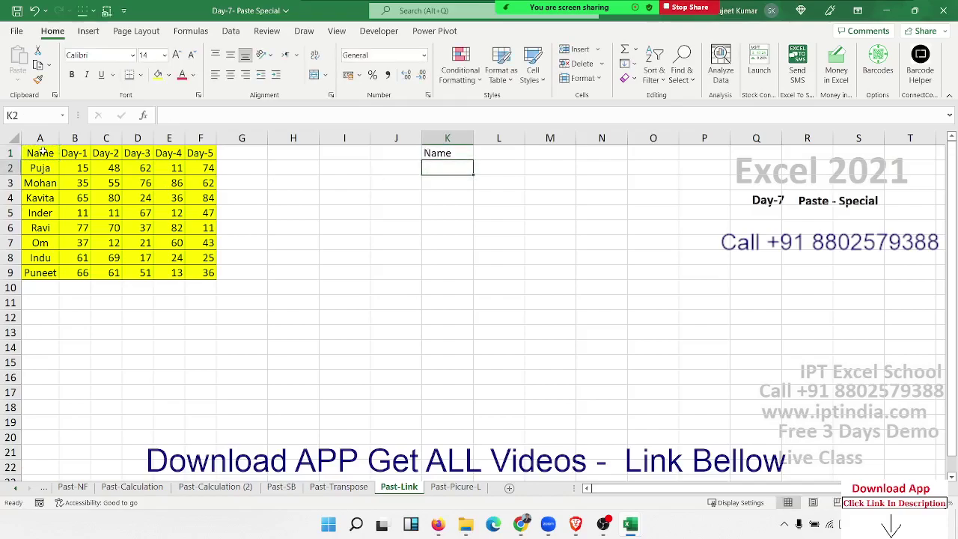
{"action": "left_click", "coordinate": [443, 154]}
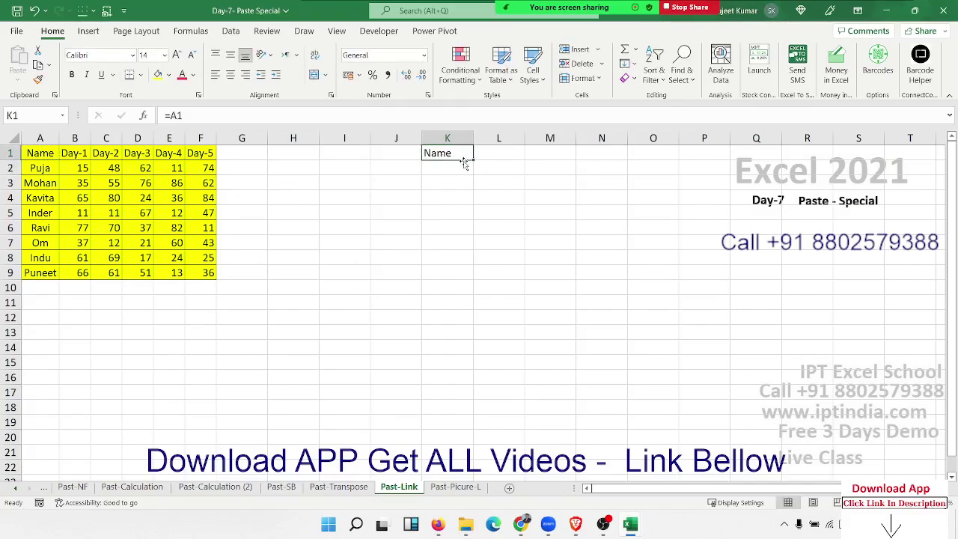
{"action": "mouse_move", "coordinate": [473, 160]}
{"action": "left_mouse_down"}
{"action": "mouse_move", "coordinate": [628, 161]}
{"action": "mouse_move", "coordinate": [631, 277]}
{"action": "left_mouse_up"}
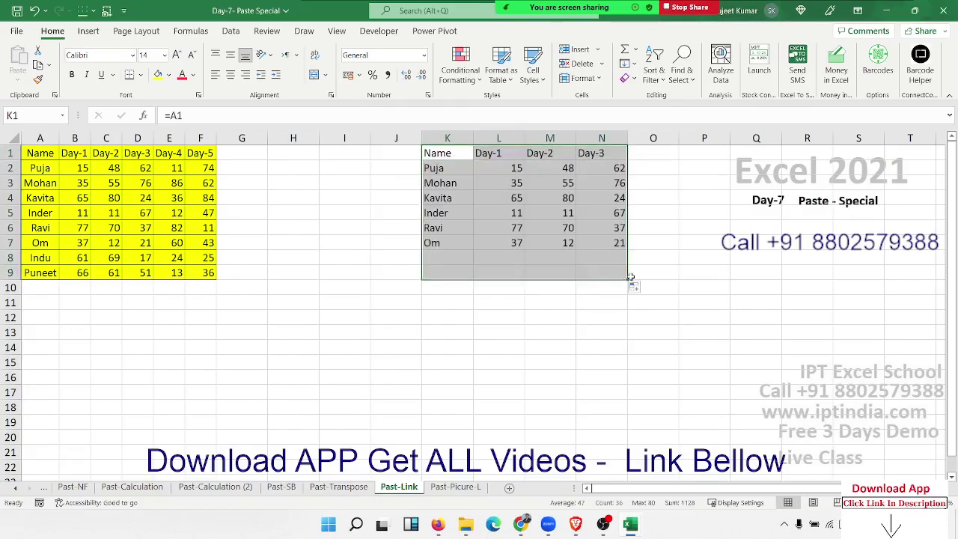
Change Puja's Day-1 value in B2 to 25, then to 70, checking the linked copy.
{"action": "left_click", "coordinate": [83, 168]}
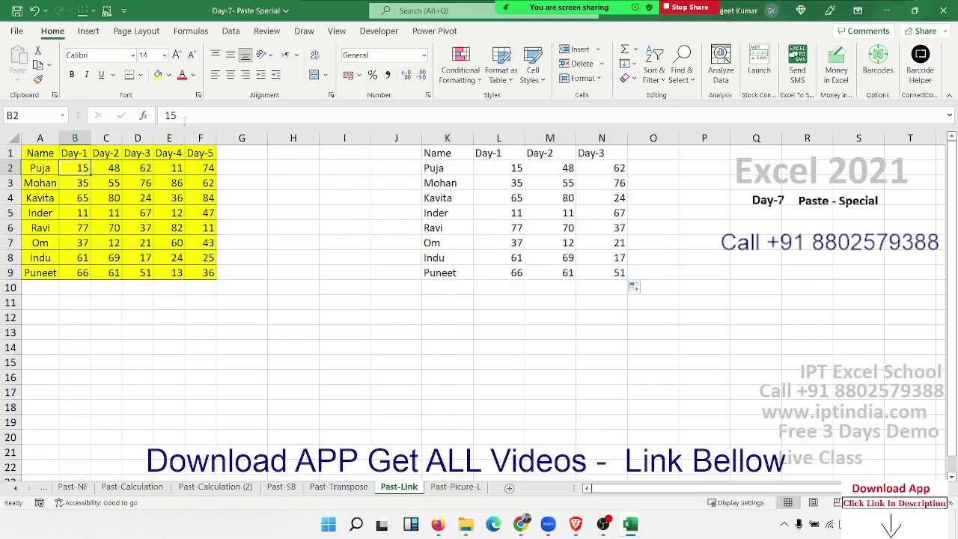
{"action": "type", "text": "25"}
{"action": "key", "text": "Return"}
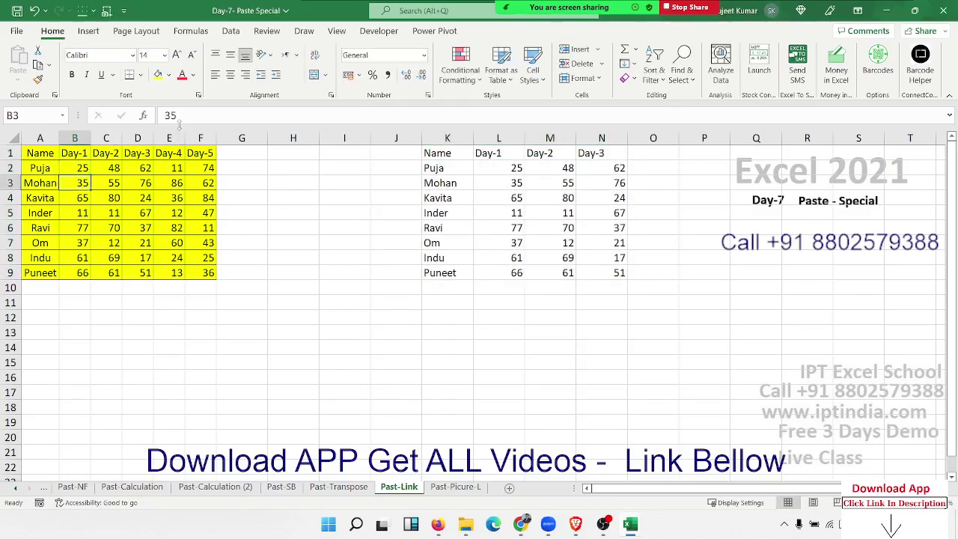
{"action": "left_click", "coordinate": [494, 169]}
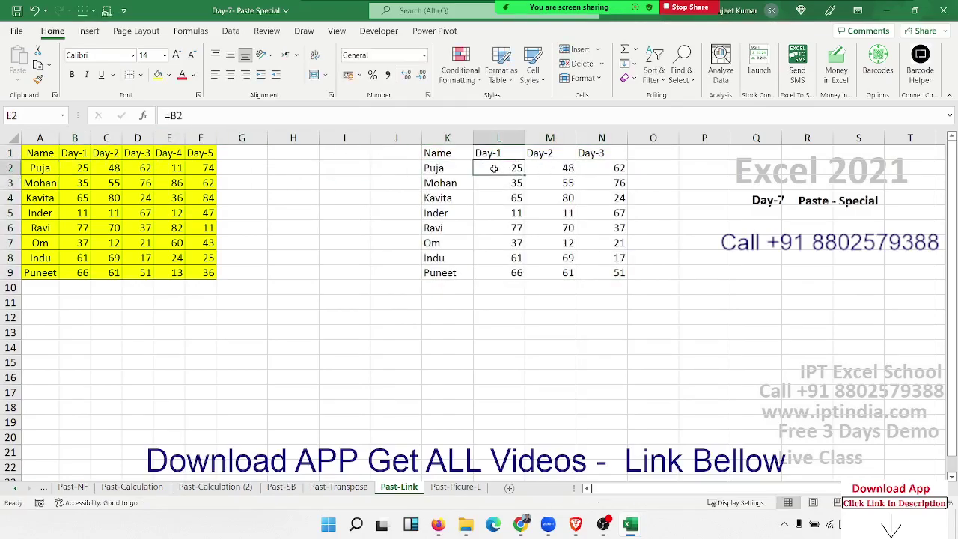
{"action": "left_click", "coordinate": [67, 171]}
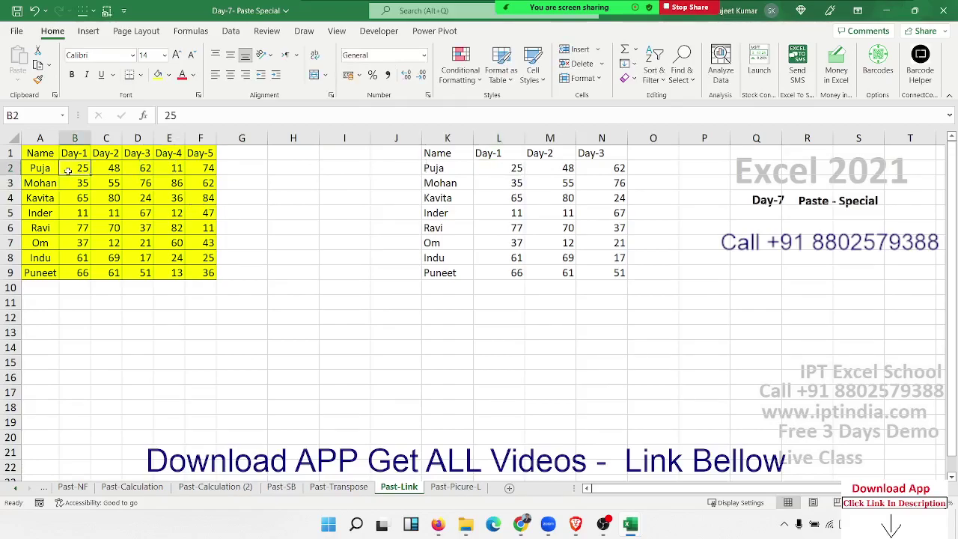
{"action": "type", "text": "70"}
{"action": "key", "text": "Return"}
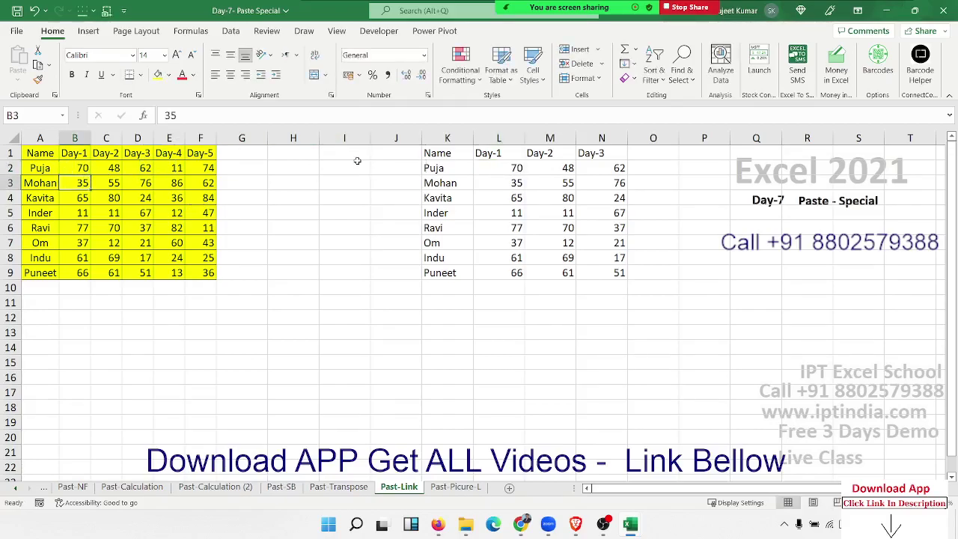
Clear the linked copy from columns K to N.
{"action": "left_click", "coordinate": [192, 182]}
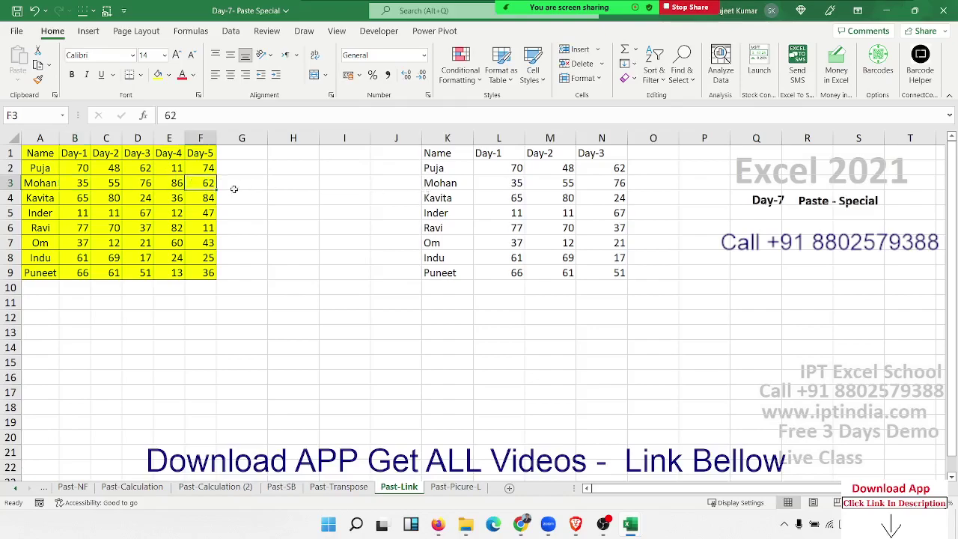
{"action": "left_click", "coordinate": [69, 139]}
{"action": "left_click", "coordinate": [145, 154]}
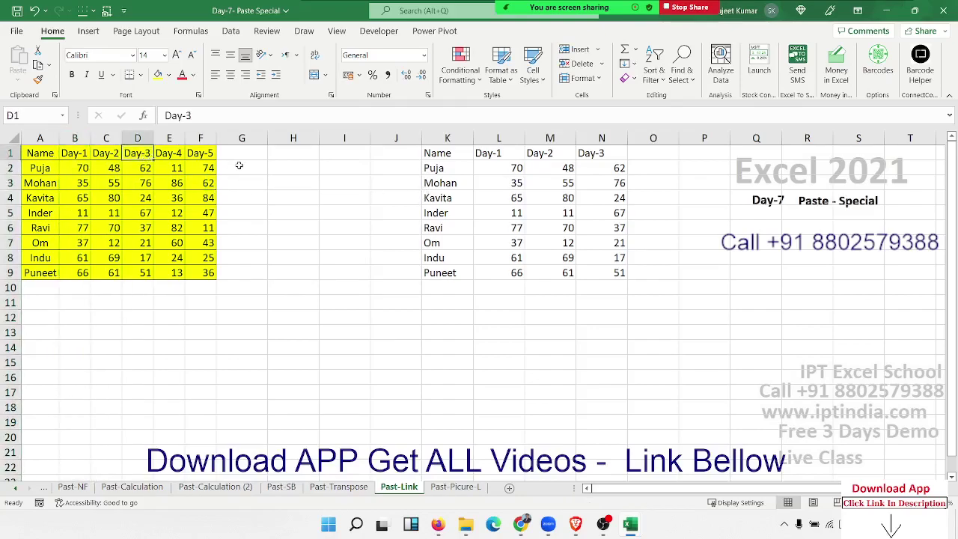
{"action": "left_click_drag", "start_coordinate": [447, 138], "coordinate": [607, 151]}
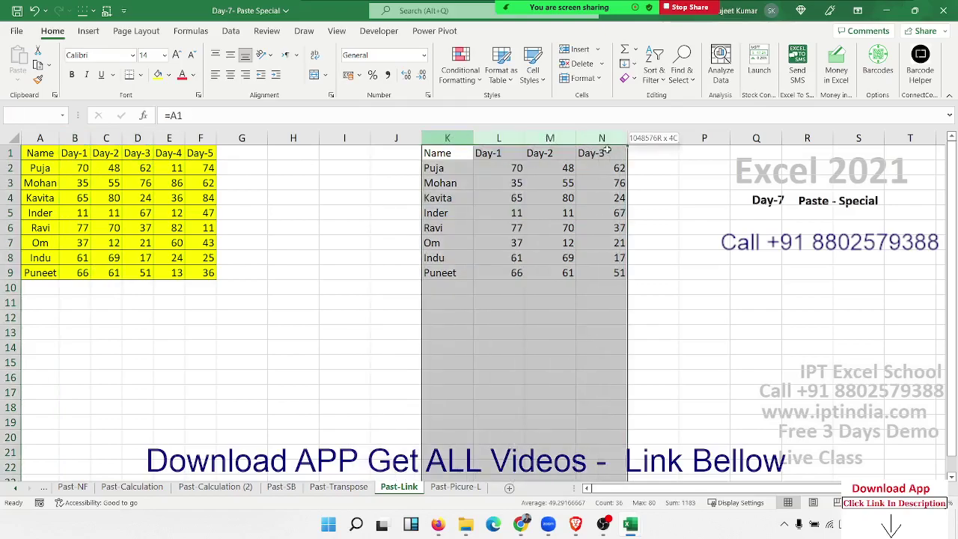
{"action": "key", "text": "Delete"}
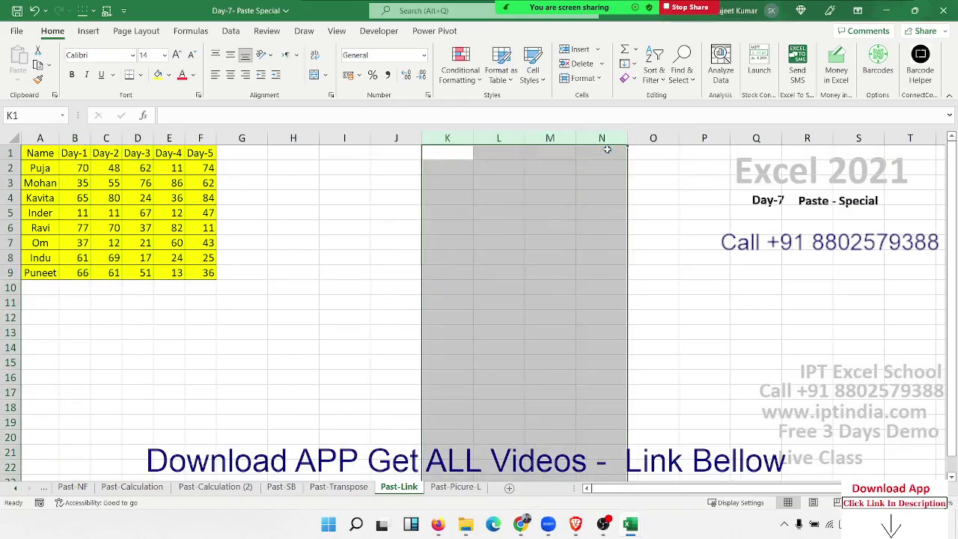
{"action": "left_click", "coordinate": [372, 182]}
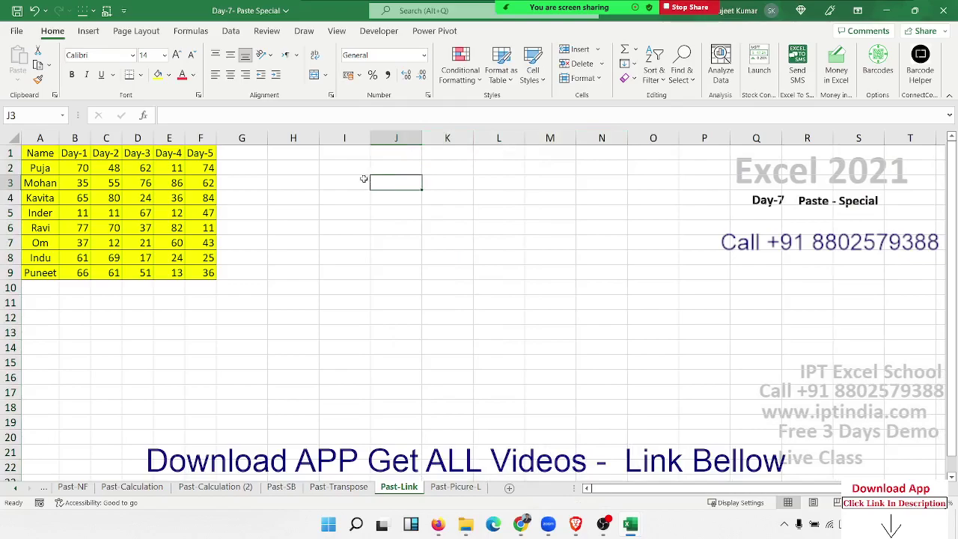
Select and copy the Name, Day-2 and Day-4 columns of the table.
{"action": "left_click_drag", "start_coordinate": [36, 153], "coordinate": [190, 152]}
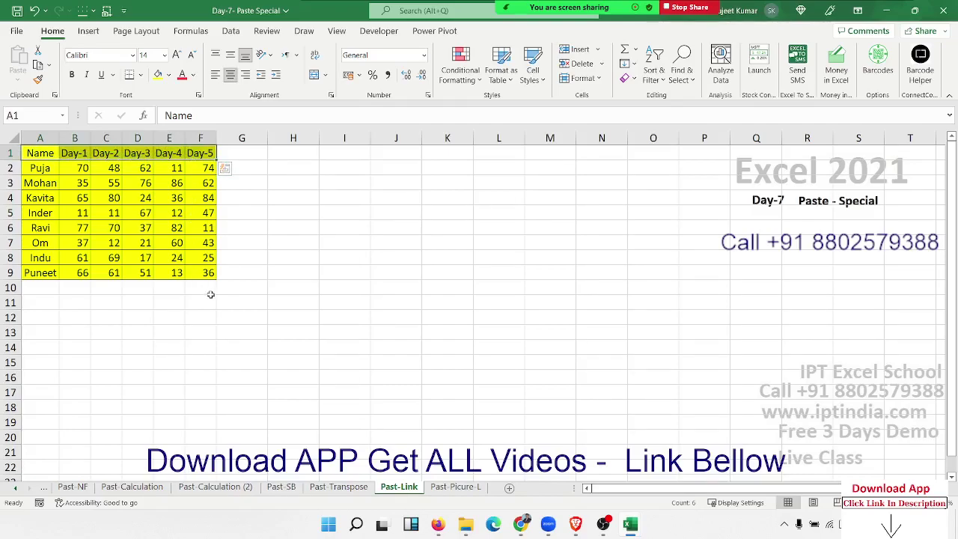
{"action": "left_click", "coordinate": [206, 273]}
{"action": "key", "text": "ctrl+a"}
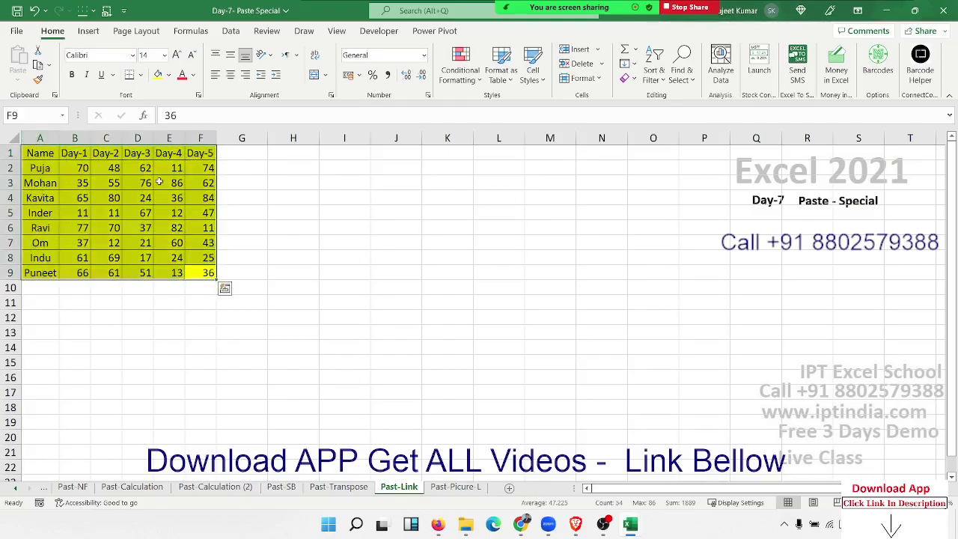
{"action": "left_click", "coordinate": [188, 185]}
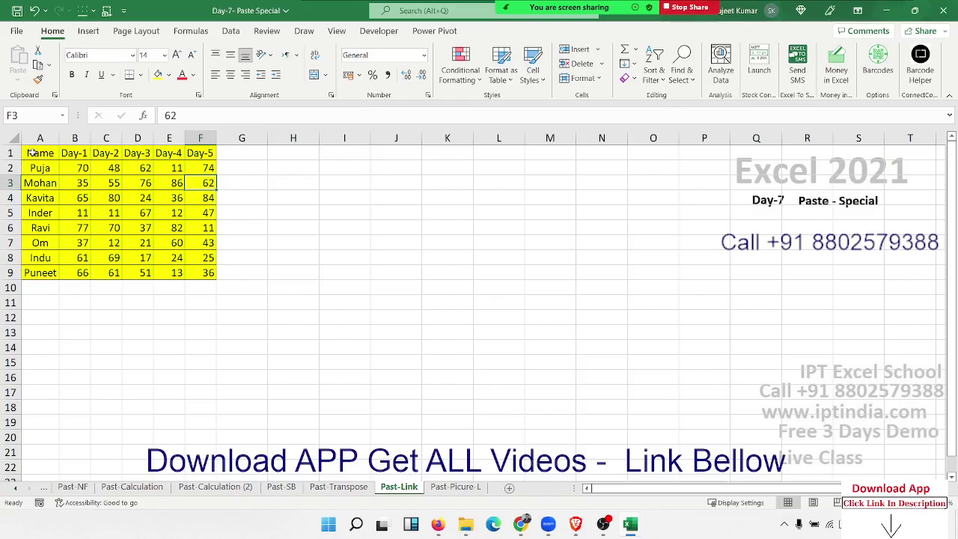
{"action": "left_click_drag", "start_coordinate": [33, 153], "coordinate": [31, 274]}
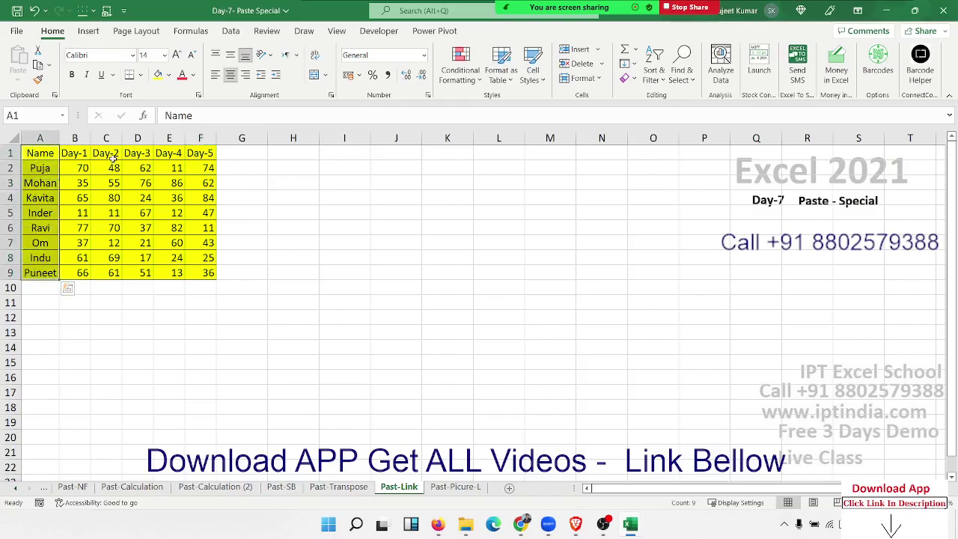
{"action": "left_click_drag", "start_coordinate": [108, 153], "coordinate": [112, 274]}
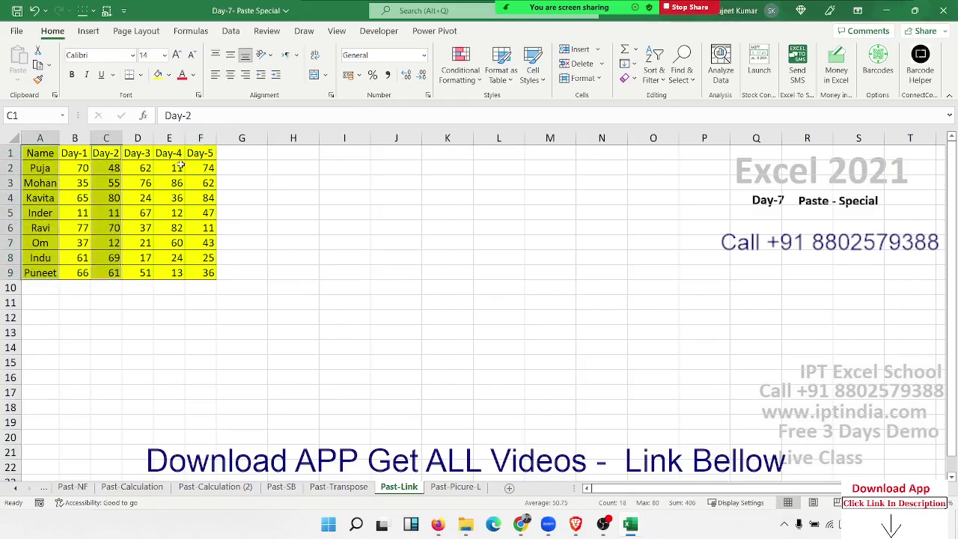
{"action": "left_click_drag", "start_coordinate": [181, 152], "coordinate": [171, 273]}
{"action": "left_click_drag", "start_coordinate": [171, 152], "coordinate": [171, 272]}
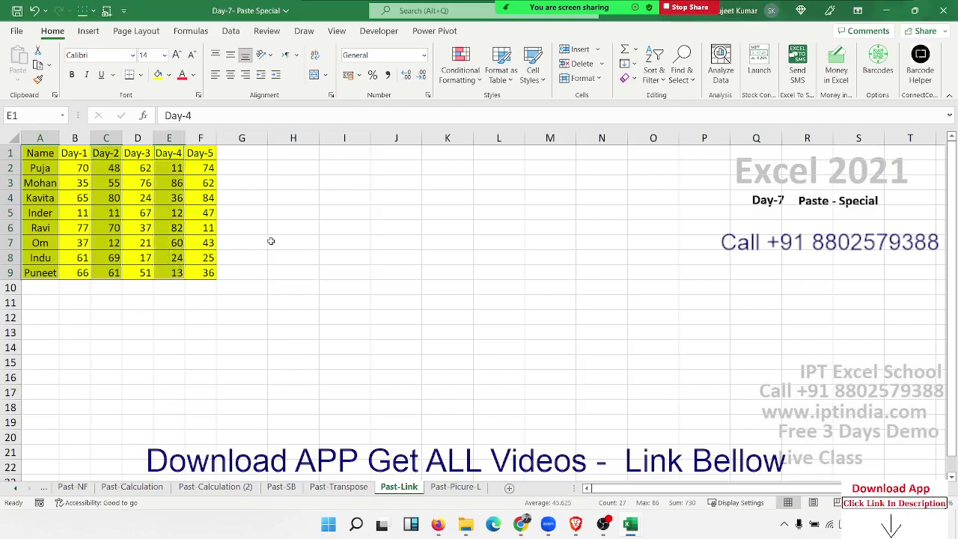
{"action": "key", "text": "ctrl+c"}
Paste Link the copied columns into J1:L9, then switch to the Past-Picure-L sheet.
{"action": "left_click", "coordinate": [376, 153]}
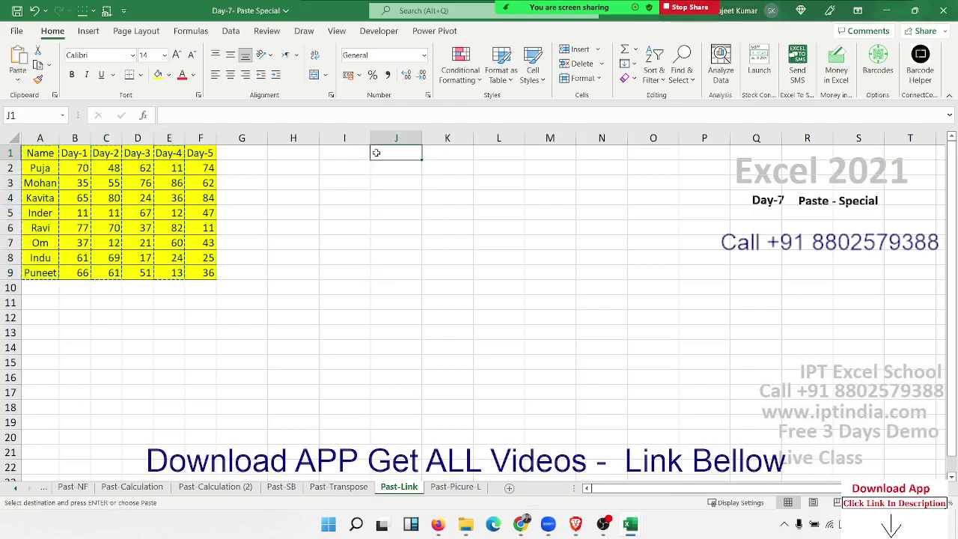
{"action": "right_click", "coordinate": [376, 152]}
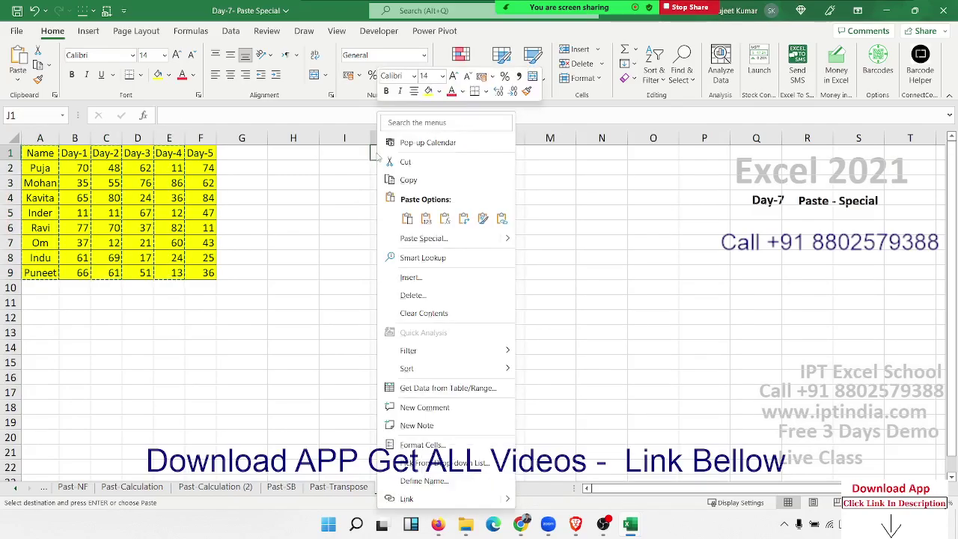
{"action": "left_click", "coordinate": [426, 239]}
{"action": "left_click_drag", "start_coordinate": [389, 158], "coordinate": [513, 108]}
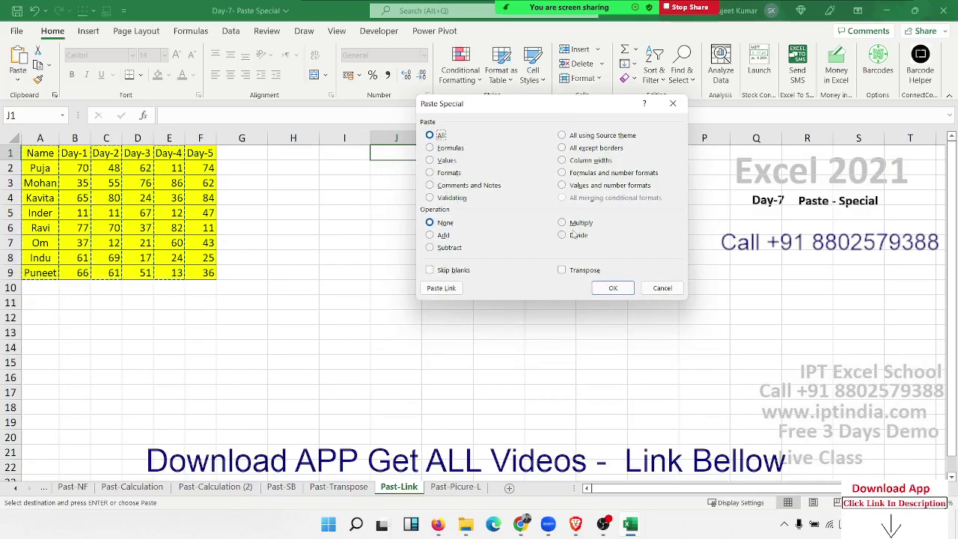
{"action": "left_click", "coordinate": [437, 289]}
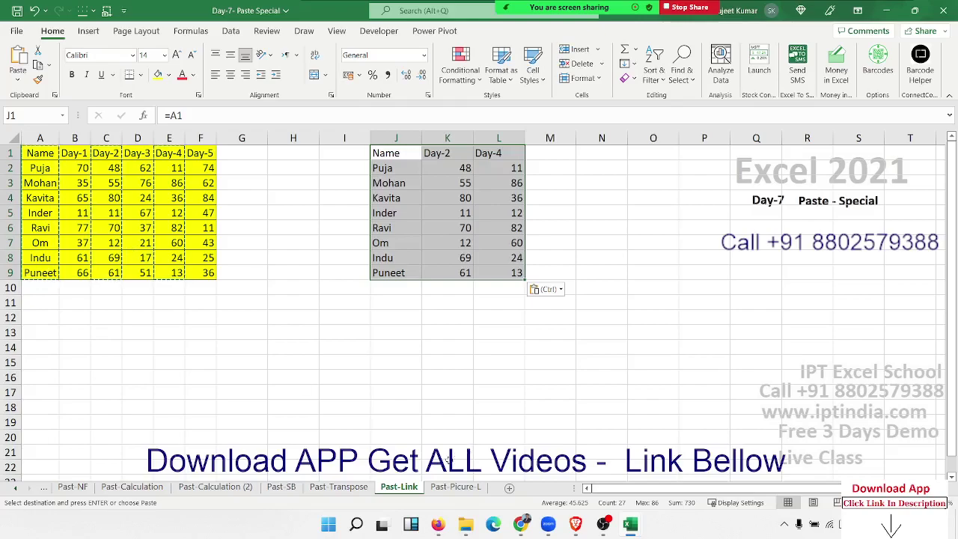
{"action": "left_click", "coordinate": [444, 488]}
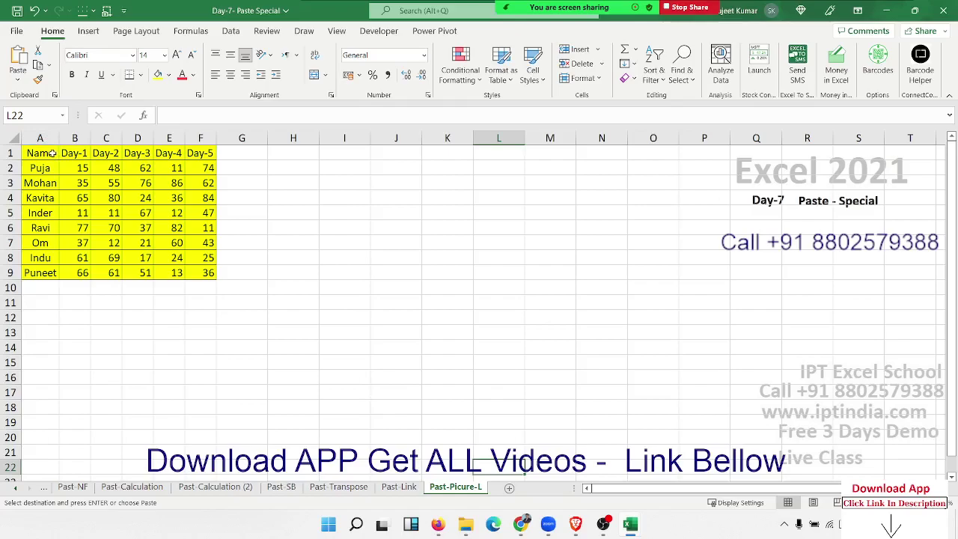
Paste the A1:F9 score table as a static picture at K2.
{"action": "left_click_drag", "start_coordinate": [52, 153], "coordinate": [199, 276]}
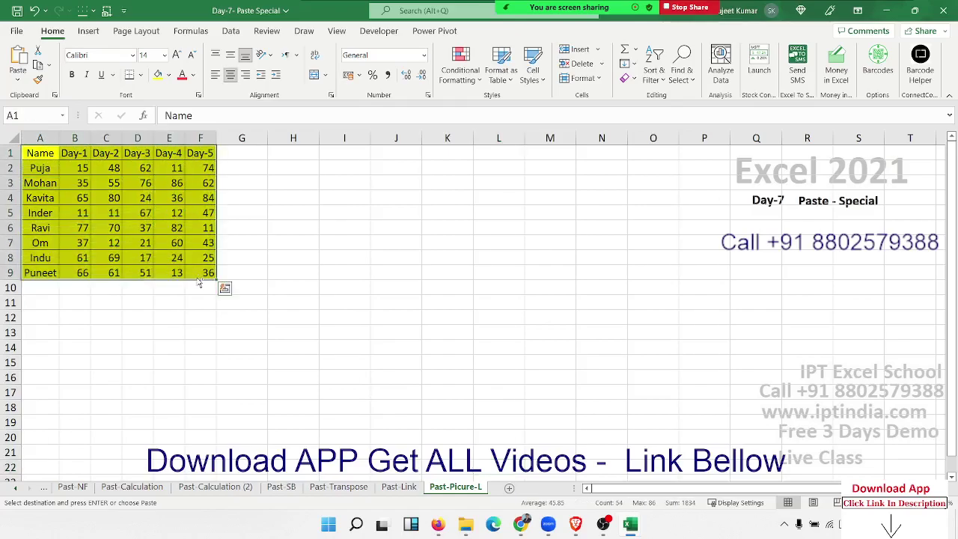
{"action": "left_click", "coordinate": [458, 163]}
{"action": "left_click", "coordinate": [12, 81]}
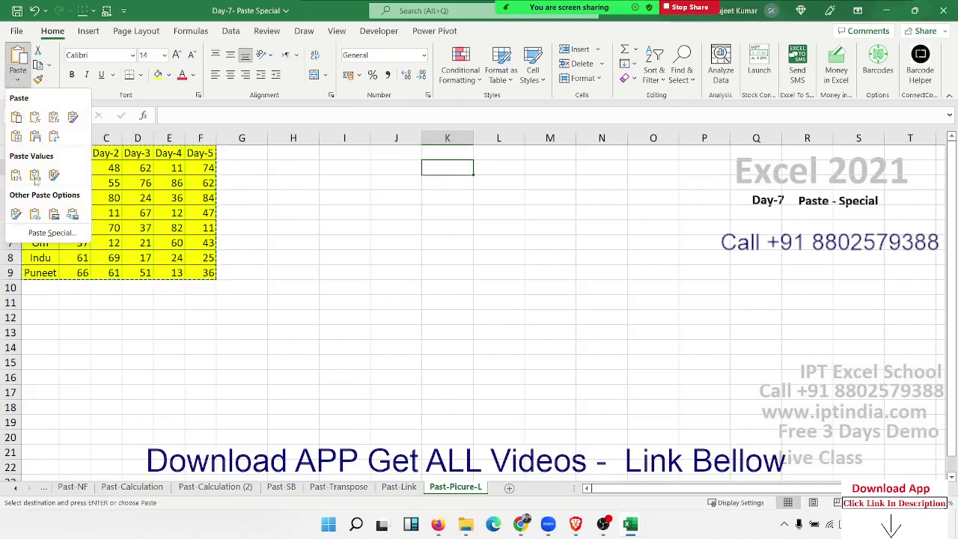
{"action": "left_click", "coordinate": [53, 214]}
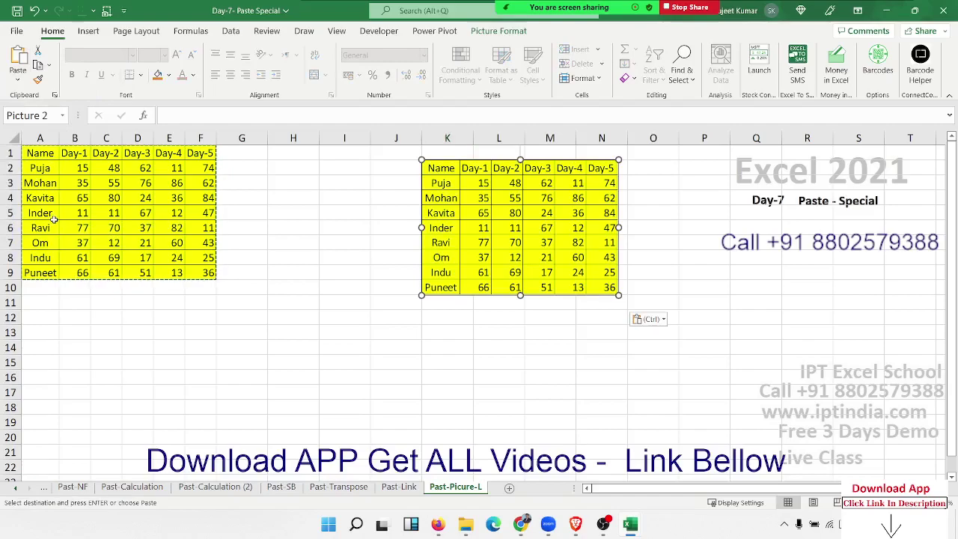
Move the table picture slightly, shrink it, and tilt it about 15° clockwise.
{"action": "left_click_drag", "start_coordinate": [402, 235], "coordinate": [385, 252]}
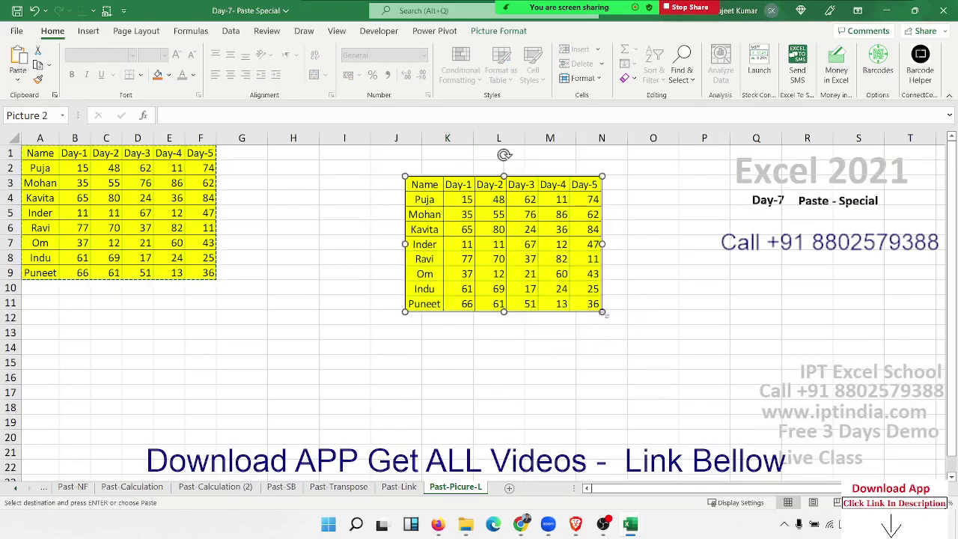
{"action": "mouse_move", "coordinate": [592, 308]}
{"action": "left_mouse_down"}
{"action": "mouse_move", "coordinate": [513, 257]}
{"action": "mouse_move", "coordinate": [476, 253]}
{"action": "left_mouse_up"}
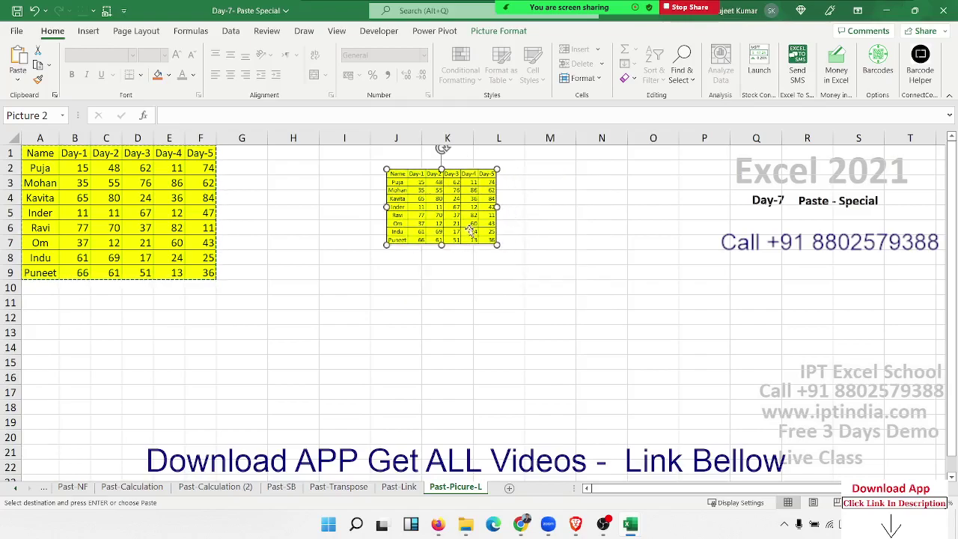
{"action": "left_click_drag", "start_coordinate": [444, 166], "coordinate": [462, 168]}
{"action": "left_click_drag", "start_coordinate": [445, 225], "coordinate": [418, 200]}
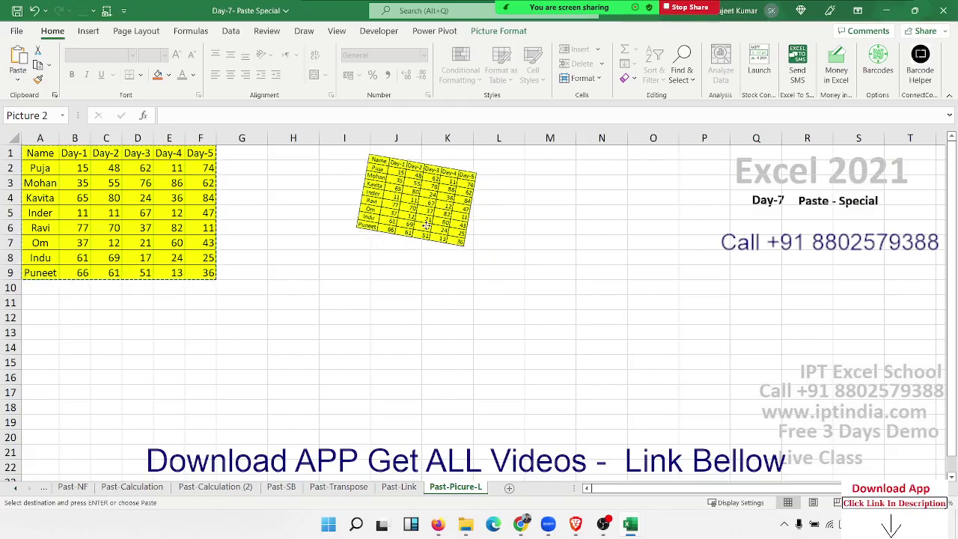
{"action": "left_click", "coordinate": [433, 275]}
{"action": "left_click", "coordinate": [394, 237]}
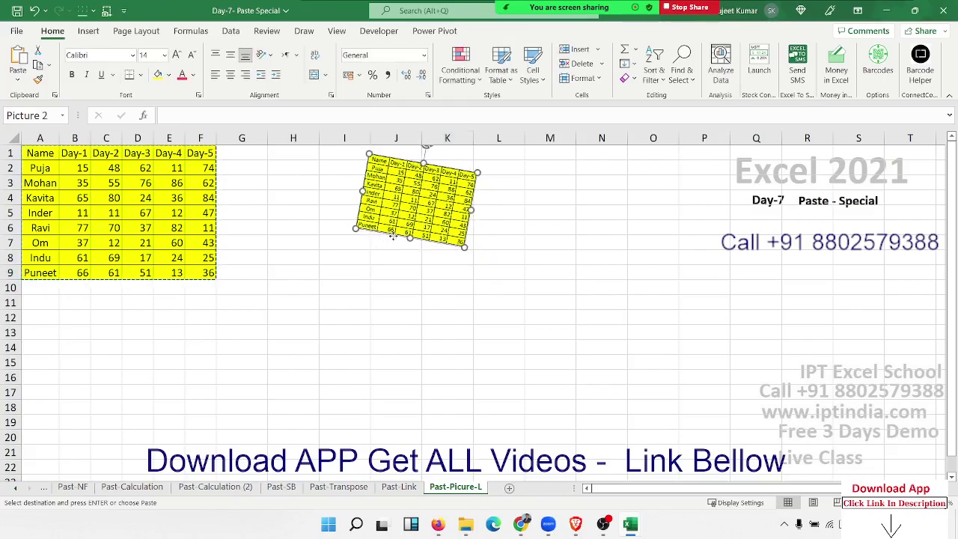
{"action": "left_click", "coordinate": [130, 228]}
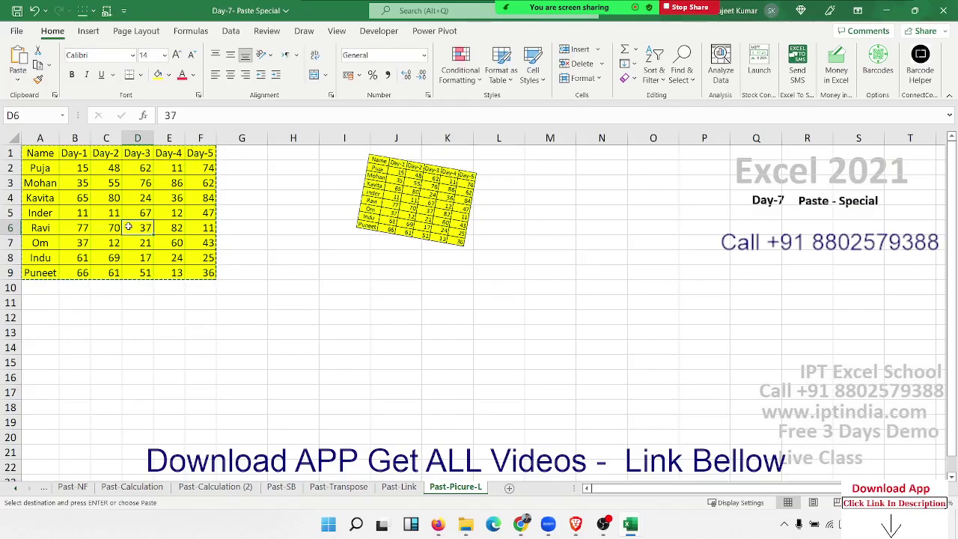
{"action": "left_click", "coordinate": [344, 302]}
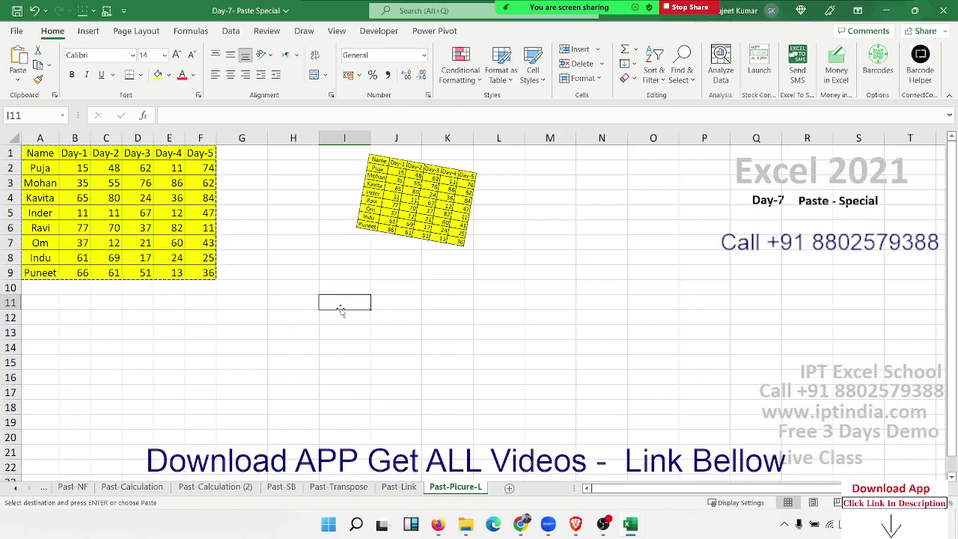
Paste the table at I11 as a live Linked Picture.
{"action": "left_click", "coordinate": [18, 77]}
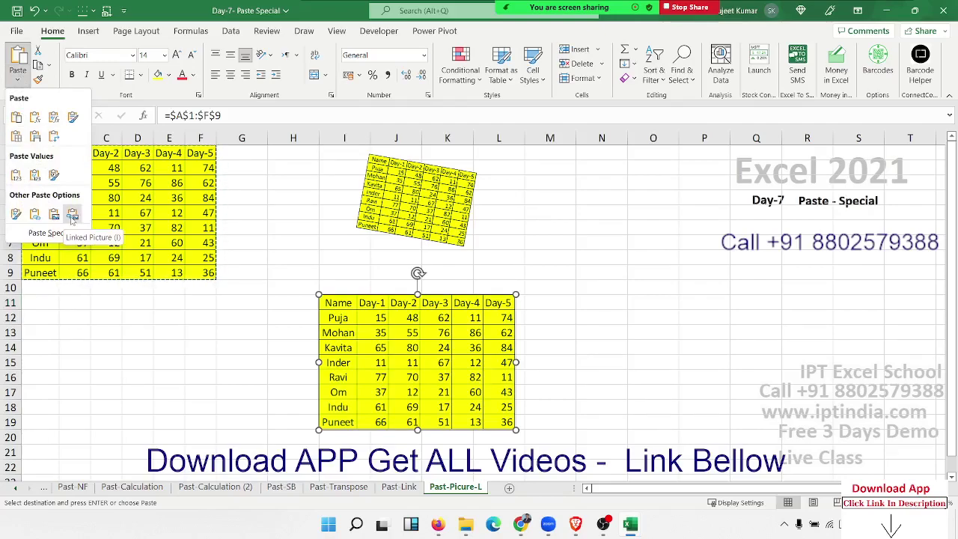
{"action": "left_click", "coordinate": [72, 216]}
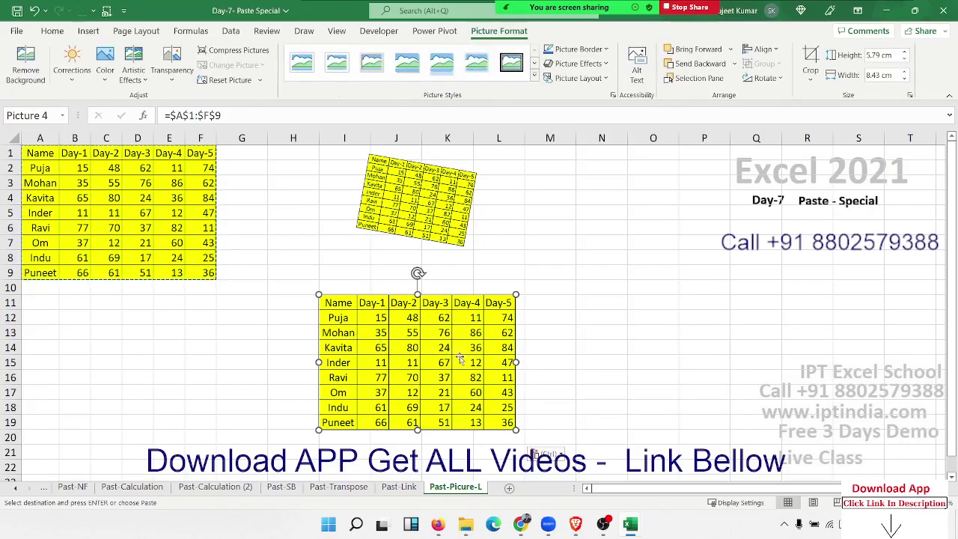
{"action": "left_click", "coordinate": [650, 315]}
{"action": "left_click", "coordinate": [450, 323]}
Fill the row 5 data (A5:F5) with green.
{"action": "left_click_drag", "start_coordinate": [38, 212], "coordinate": [202, 217]}
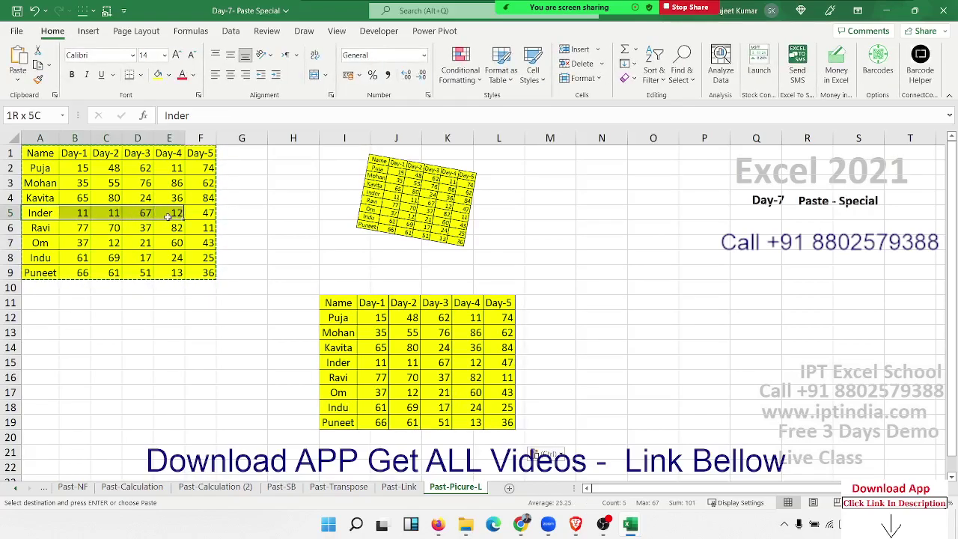
{"action": "left_click", "coordinate": [158, 75]}
{"action": "left_click", "coordinate": [169, 76]}
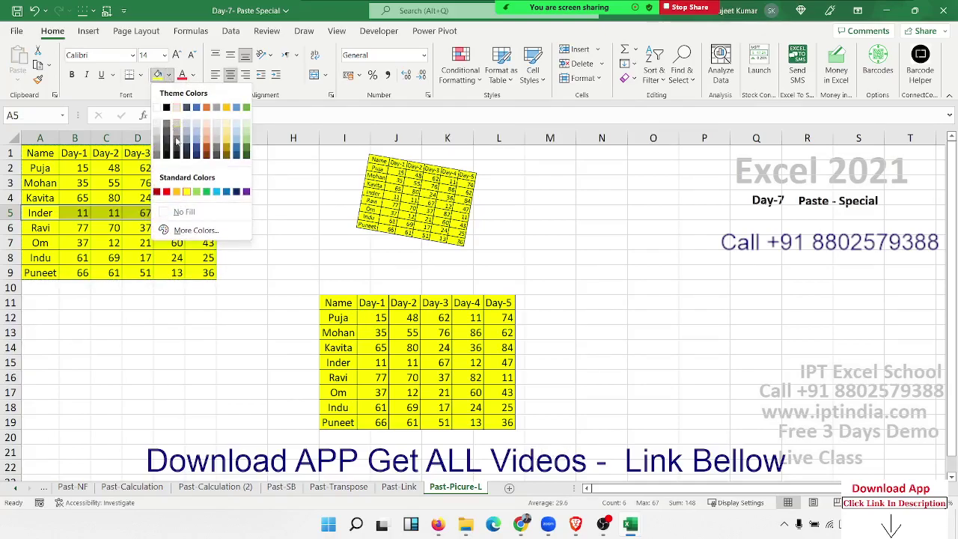
{"action": "left_click", "coordinate": [206, 190]}
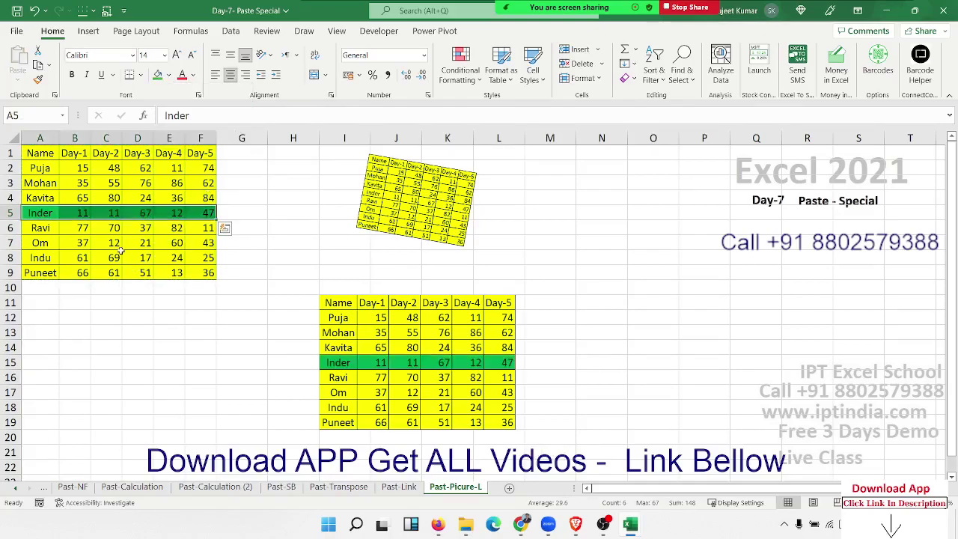
Change the Day-1 value in B2 to 150.
{"action": "left_click", "coordinate": [116, 228]}
{"action": "left_click", "coordinate": [72, 167]}
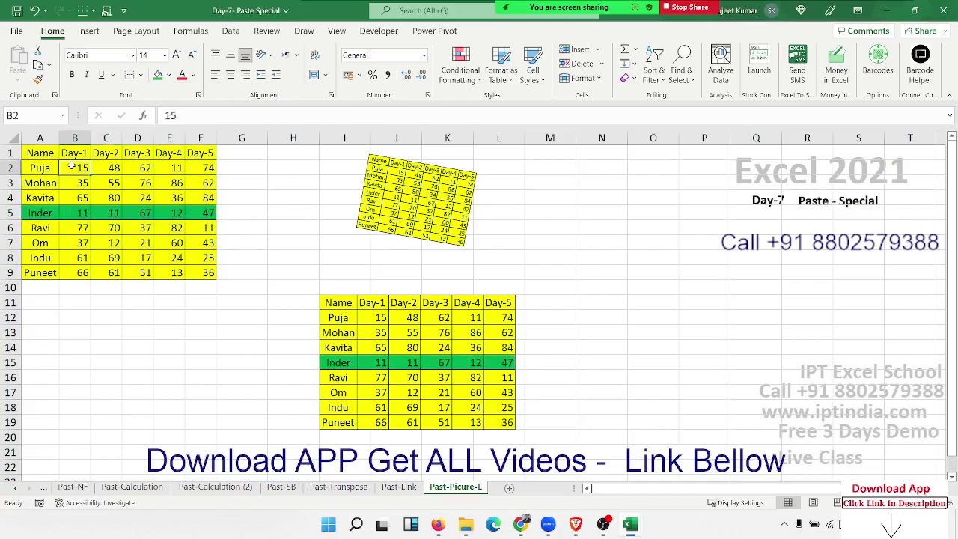
{"action": "type", "text": "150"}
{"action": "key", "text": "Return"}
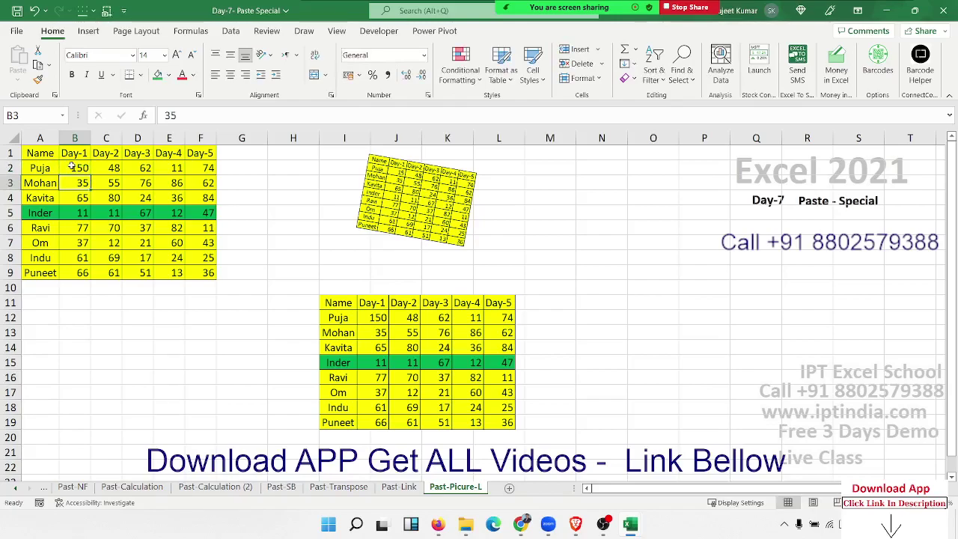
Add row 10 with a student name and scores 85, 65, 85, 65, 85.
{"action": "left_click", "coordinate": [38, 285]}
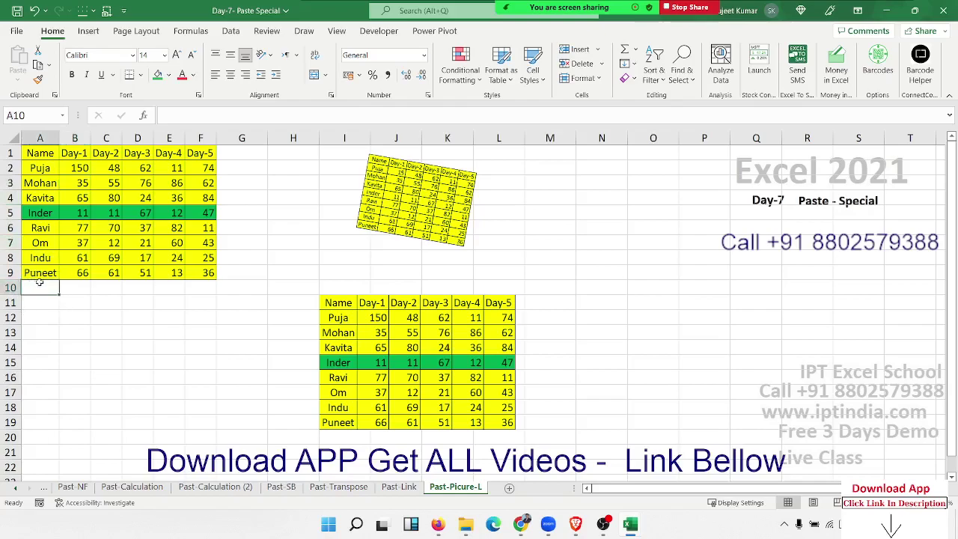
{"action": "type", "text": "Neha"}
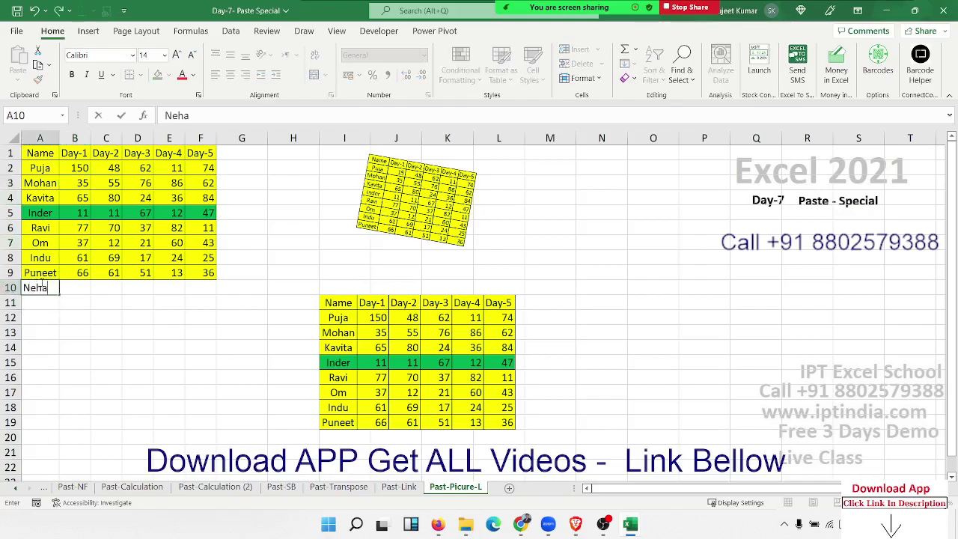
{"action": "key", "text": "Tab"}
{"action": "type", "text": "85"}
{"action": "key", "text": "Tab"}
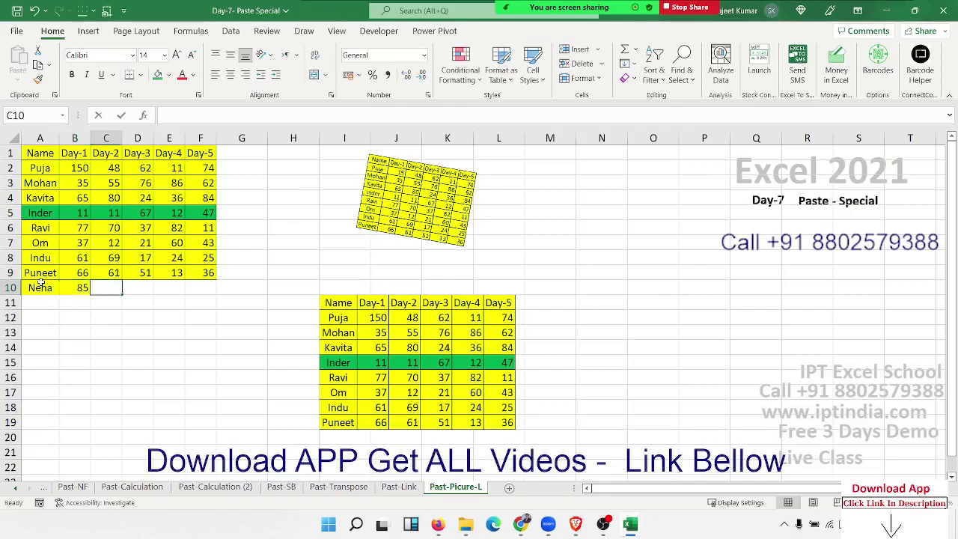
{"action": "type", "text": "65"}
{"action": "key", "text": "Tab"}
{"action": "type", "text": "85"}
{"action": "key", "text": "Tab"}
{"action": "type", "text": "65"}
{"action": "key", "text": "Tab"}
{"action": "type", "text": "85"}
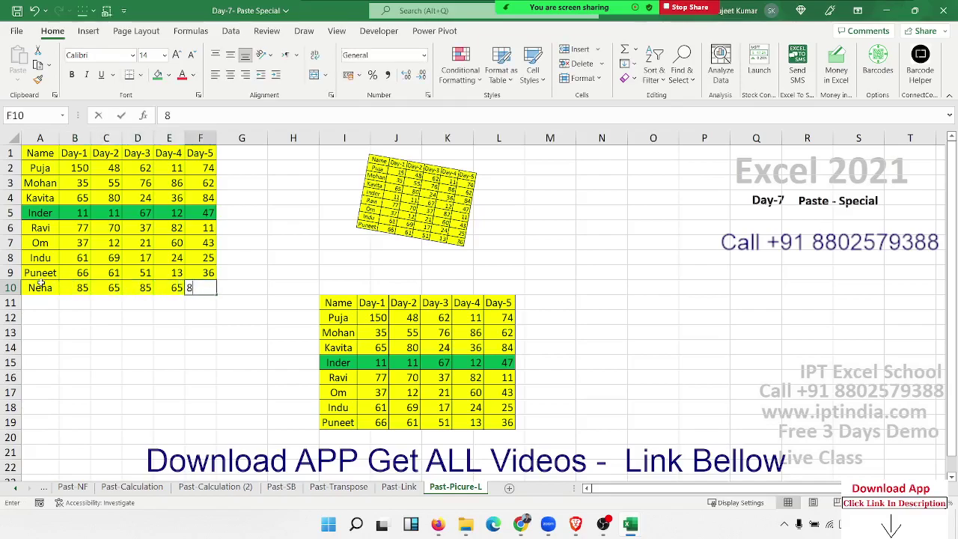
{"action": "key", "text": "Tab"}
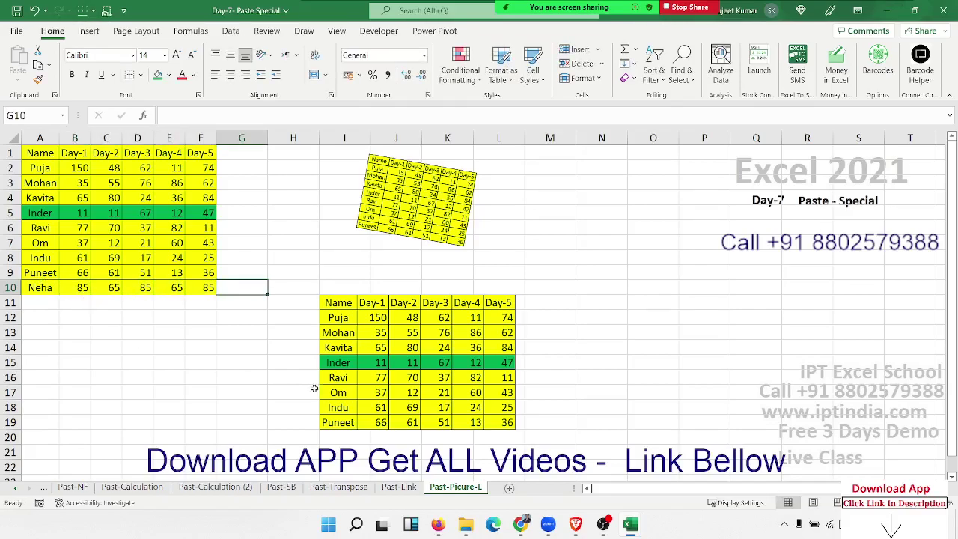
Extend the linked picture's source range to $A$1:$F$10, then copy A1:F10.
{"action": "left_click", "coordinate": [358, 377]}
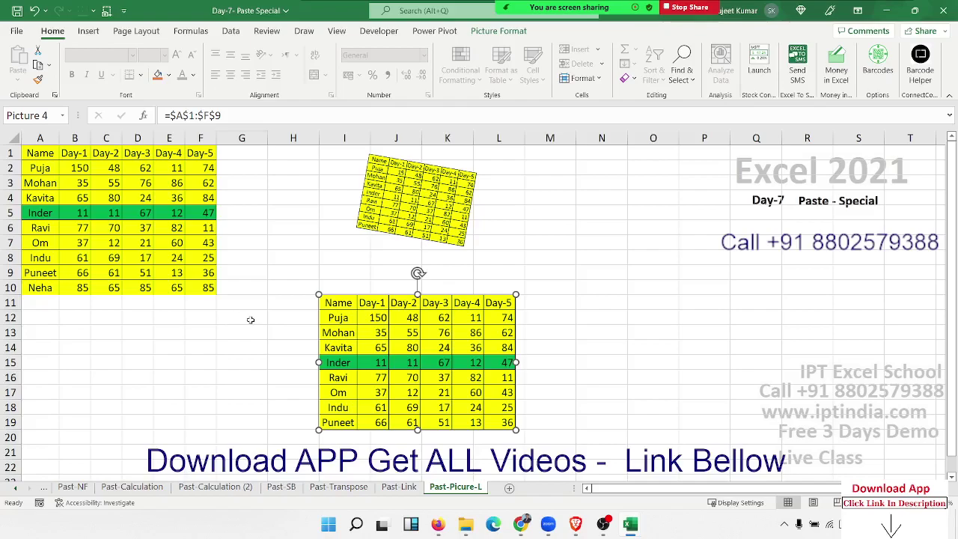
{"action": "left_click", "coordinate": [250, 320]}
{"action": "left_click", "coordinate": [329, 341]}
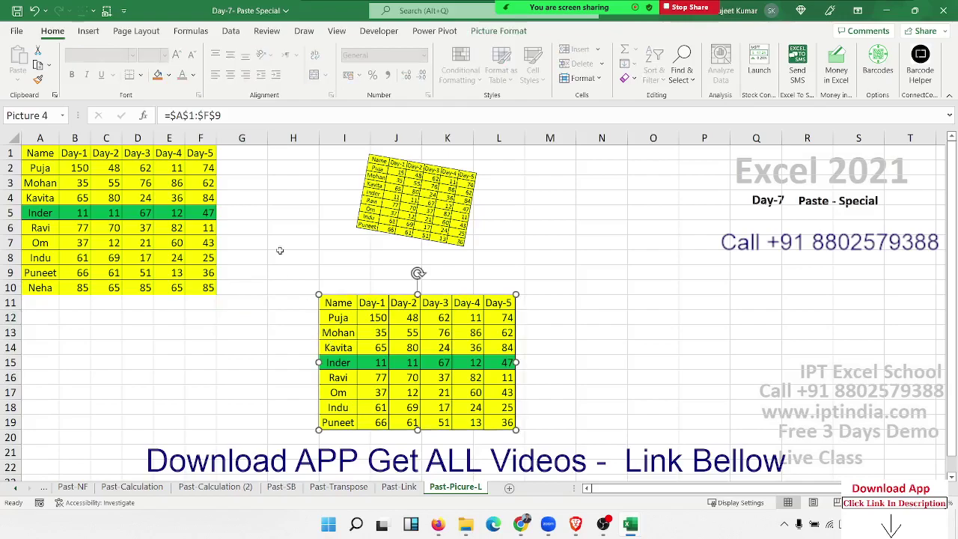
{"action": "left_click_drag", "start_coordinate": [223, 115], "coordinate": [170, 115]}
{"action": "left_click", "coordinate": [231, 114]}
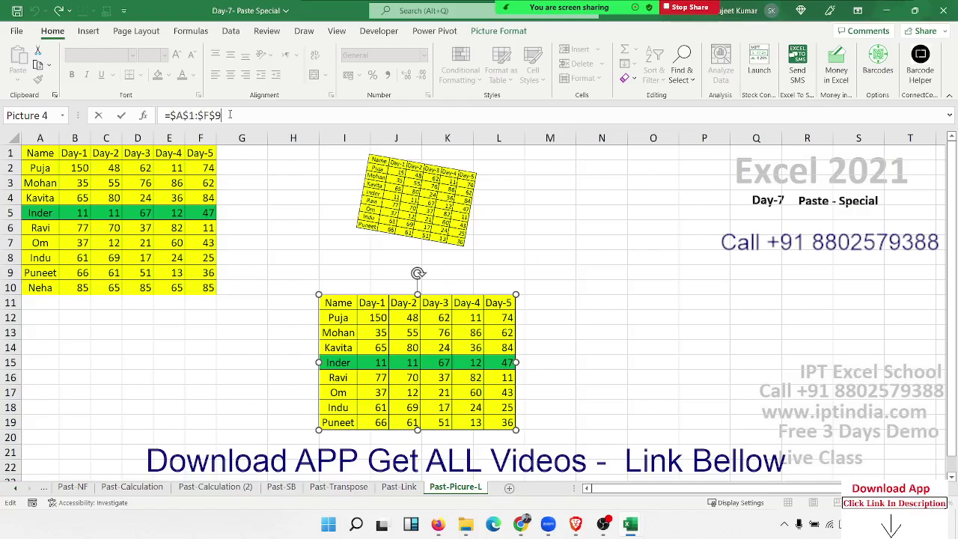
{"action": "key", "text": "BackSpace"}
{"action": "type", "text": "10"}
{"action": "key", "text": "Return"}
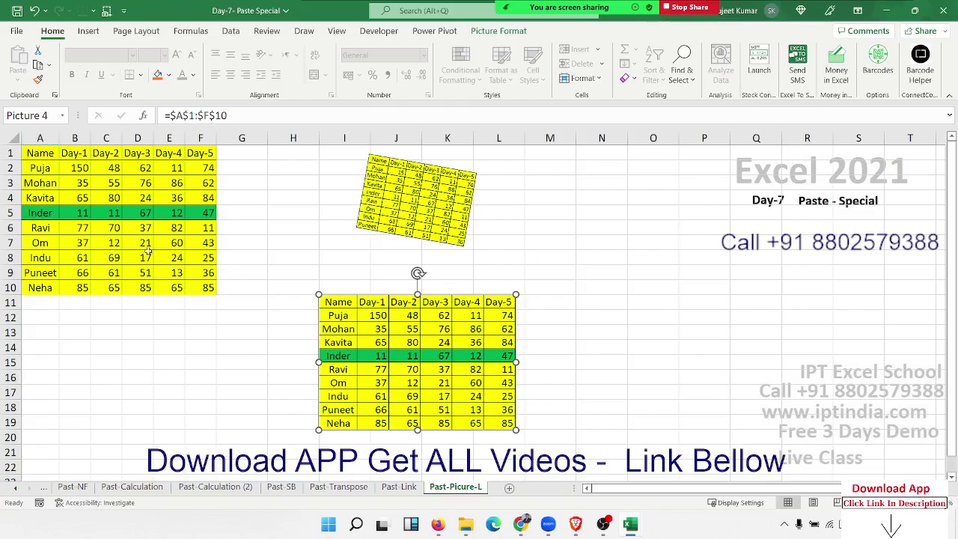
{"action": "left_click_drag", "start_coordinate": [199, 287], "coordinate": [39, 135]}
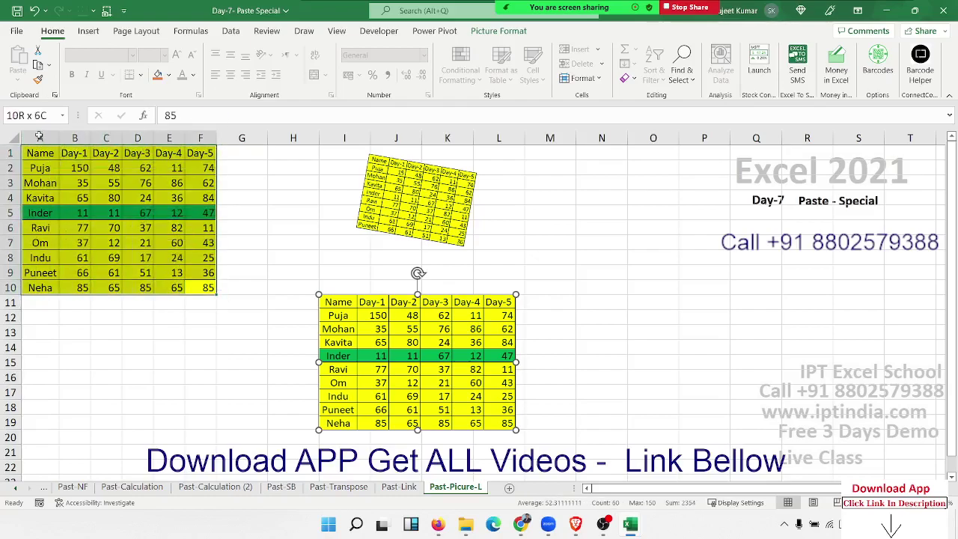
{"action": "key", "text": "ctrl+c"}
Search the Start menu for 'word' and launch Microsoft Word.
{"action": "key", "text": "super"}
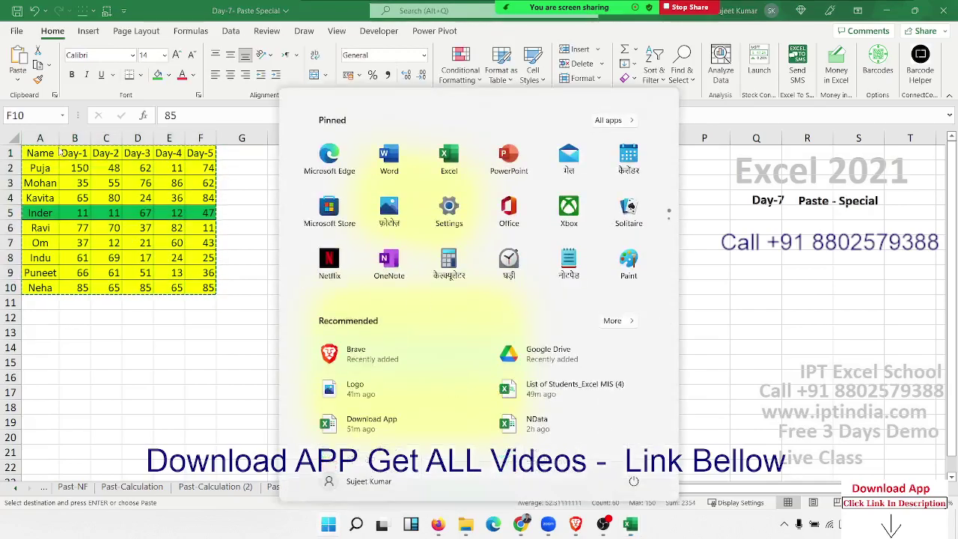
{"action": "type", "text": "o"}
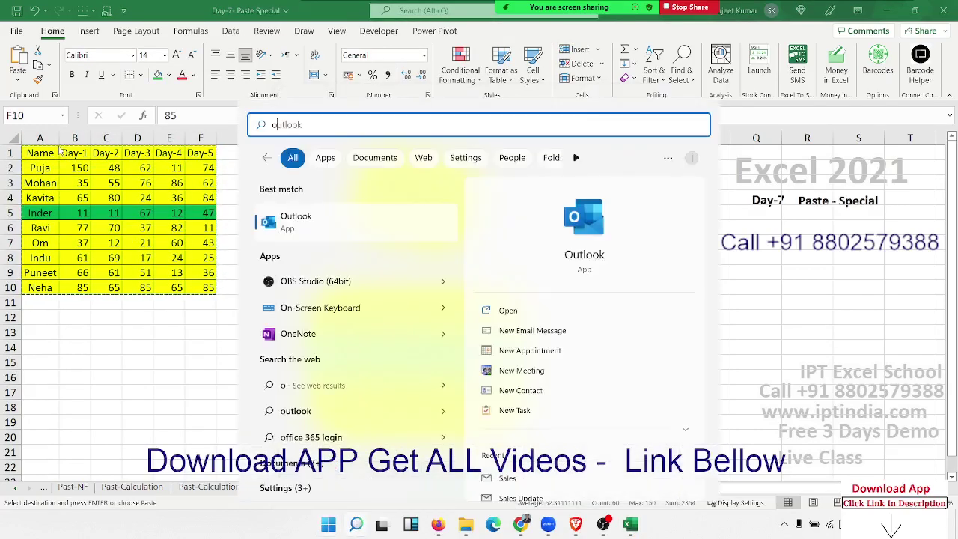
{"action": "key", "text": "BackSpace"}
{"action": "type", "text": "wor"}
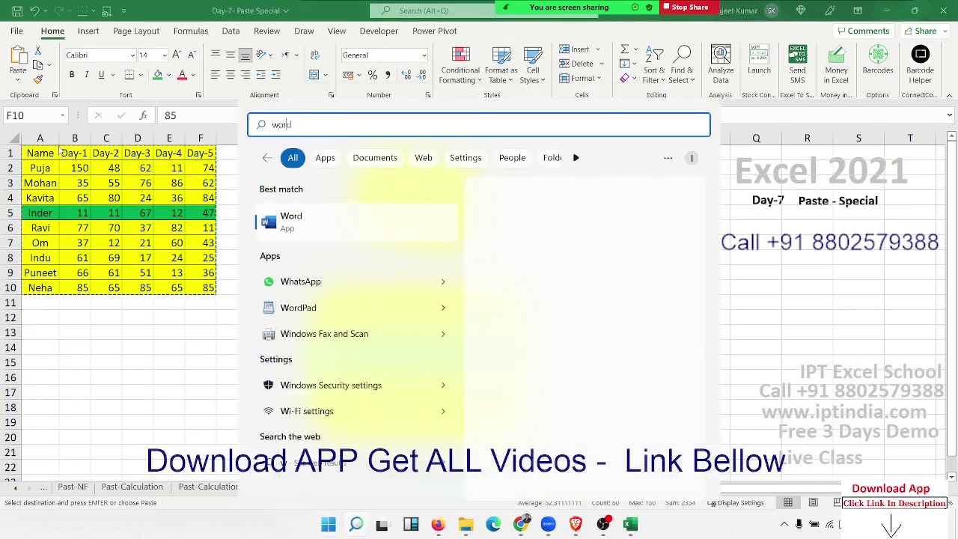
{"action": "type", "text": "d"}
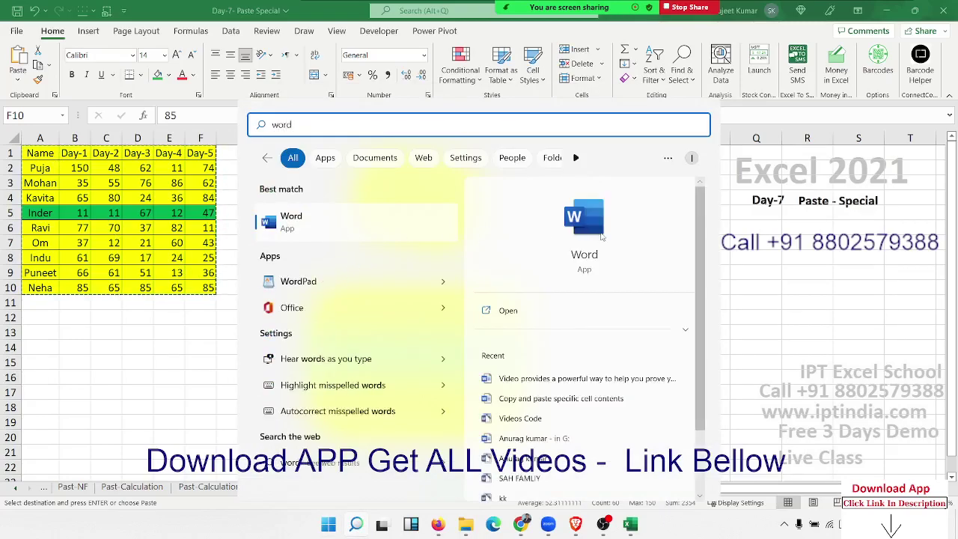
{"action": "left_click", "coordinate": [599, 234]}
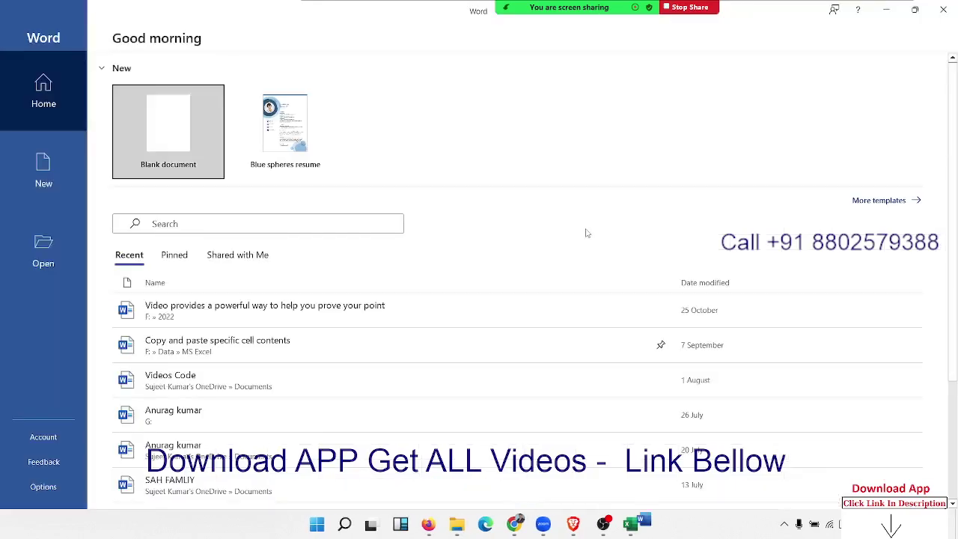
In a new blank document, paste-link the table as a Microsoft Excel Worksheet Object.
{"action": "left_click", "coordinate": [222, 133]}
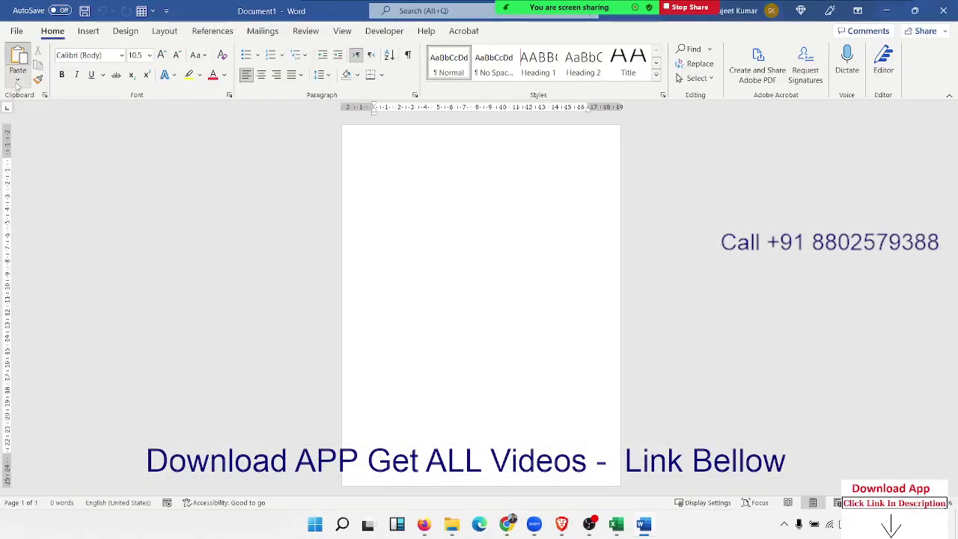
{"action": "left_click", "coordinate": [17, 79]}
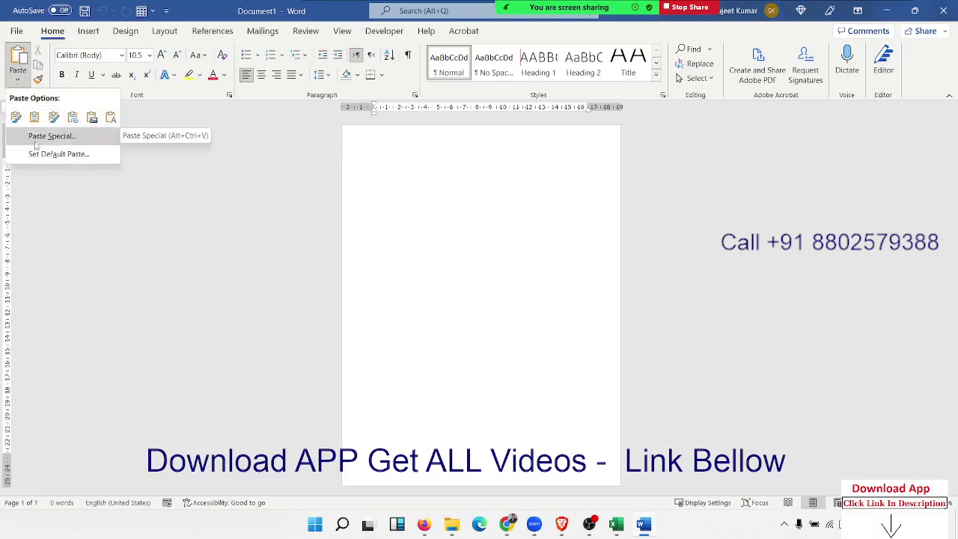
{"action": "left_click", "coordinate": [52, 136]}
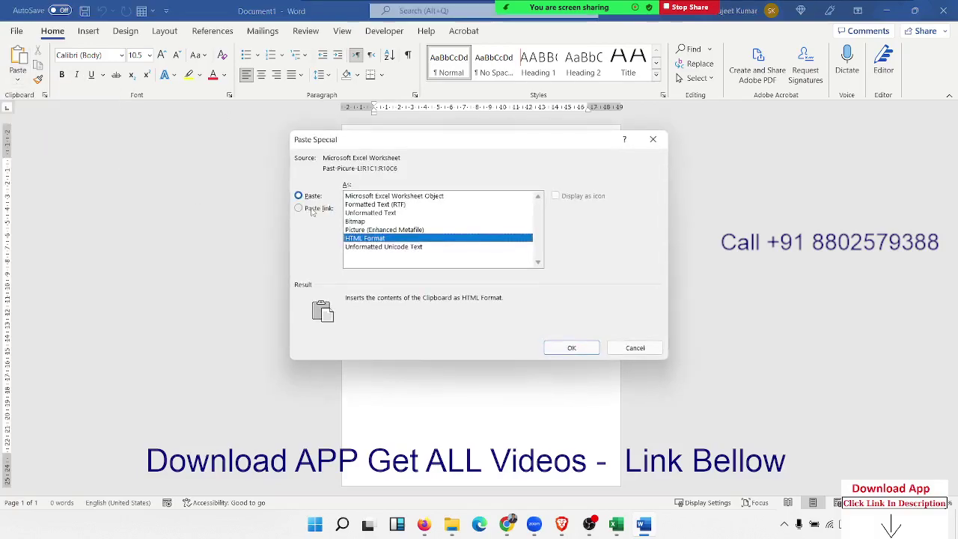
{"action": "left_click", "coordinate": [313, 209]}
{"action": "left_click", "coordinate": [395, 196]}
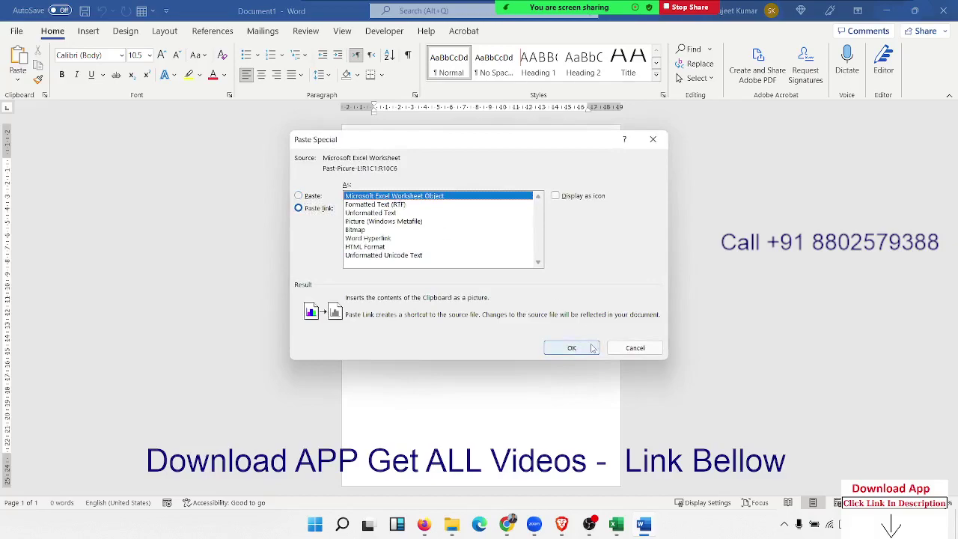
{"action": "left_click", "coordinate": [571, 348]}
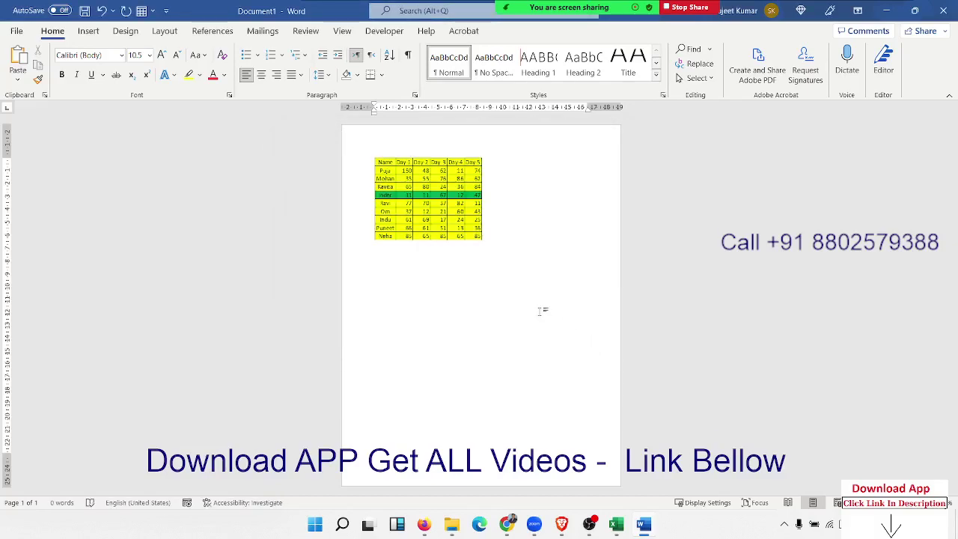
{"action": "key", "text": "super"}
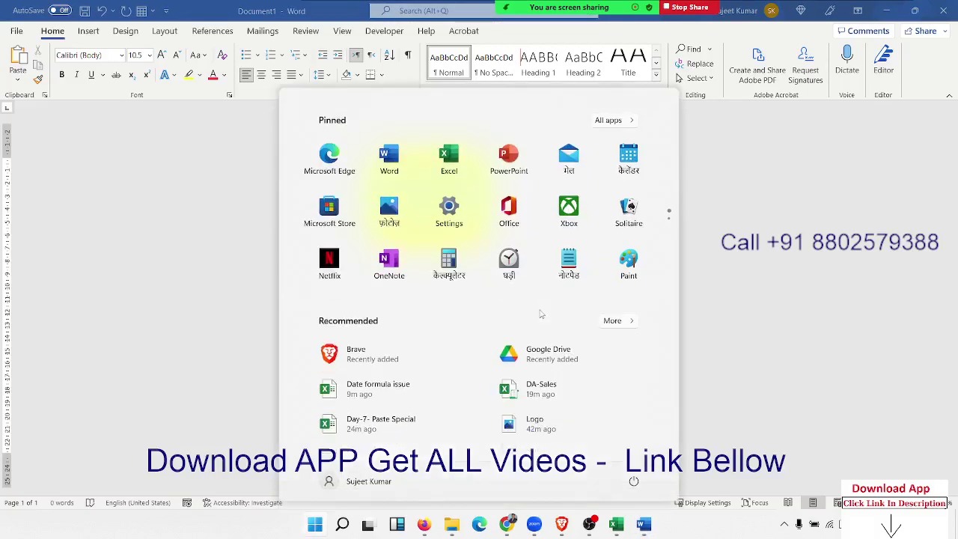
Launch PowerPoint from a 'po' Start search and create a blank presentation.
{"action": "type", "text": "po"}
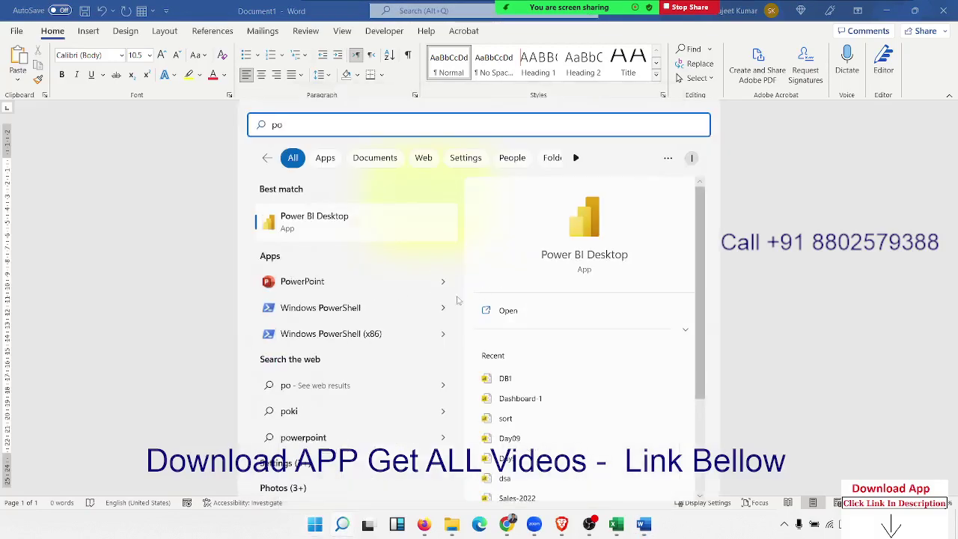
{"action": "left_click", "coordinate": [329, 282]}
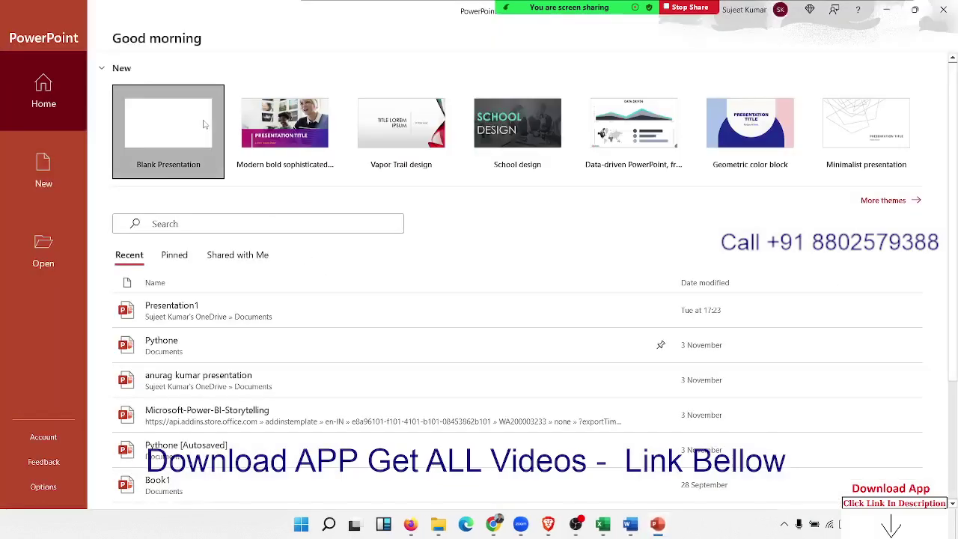
{"action": "left_click", "coordinate": [203, 123]}
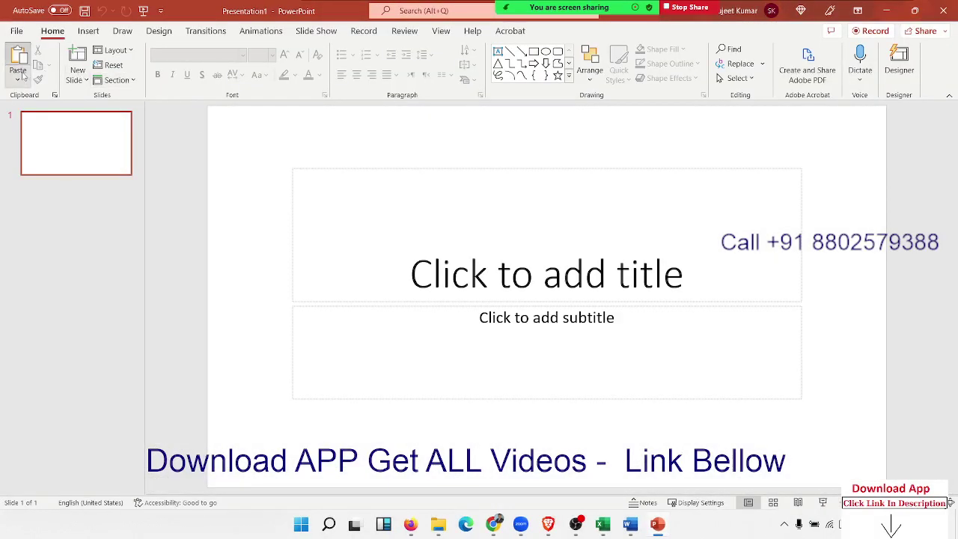
Paste-link the score table onto the title slide via Paste Special, then minimize PowerPoint.
{"action": "left_click", "coordinate": [22, 74]}
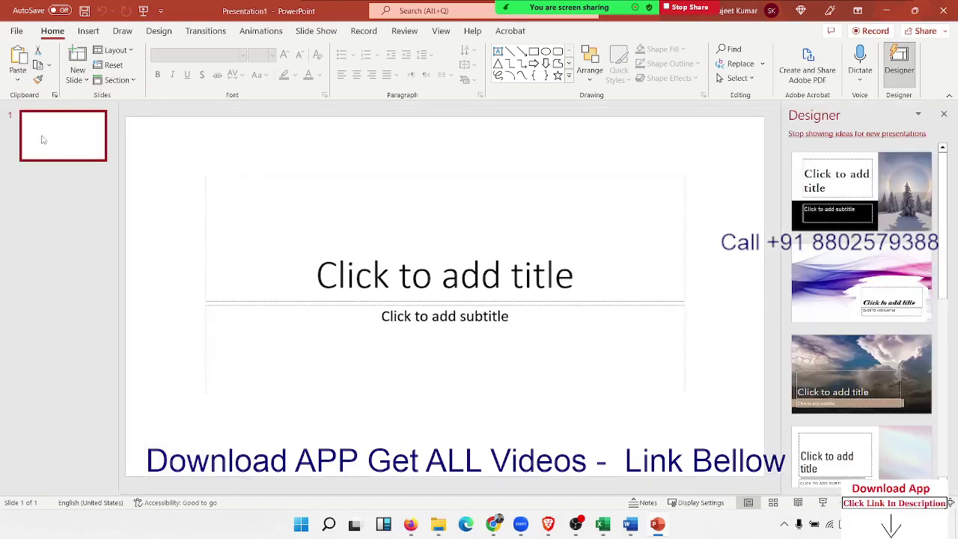
{"action": "left_click", "coordinate": [18, 75]}
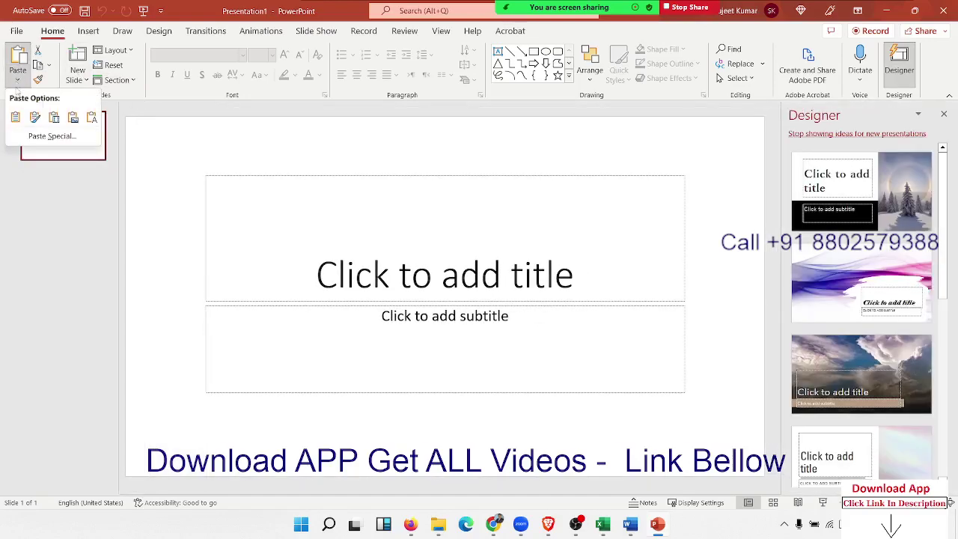
{"action": "left_click", "coordinate": [36, 137]}
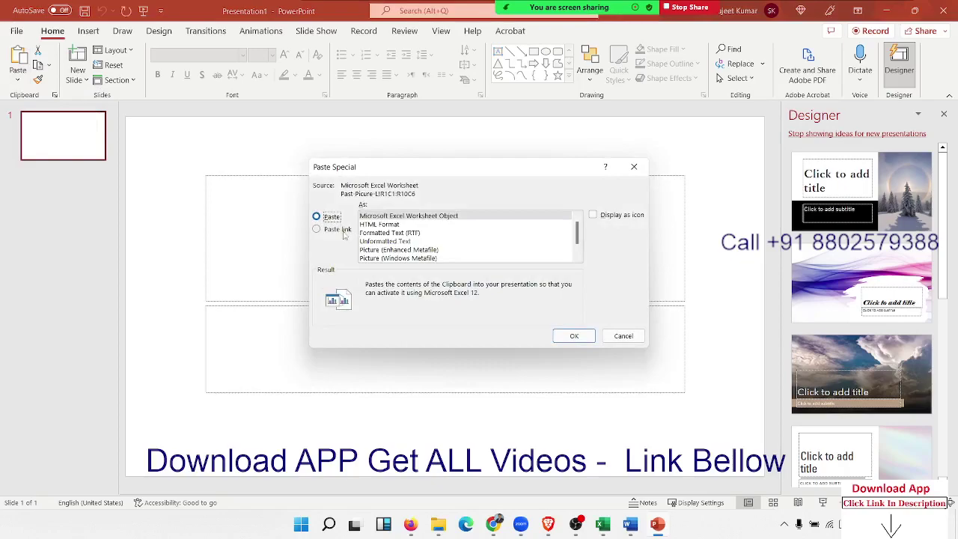
{"action": "left_click", "coordinate": [344, 229]}
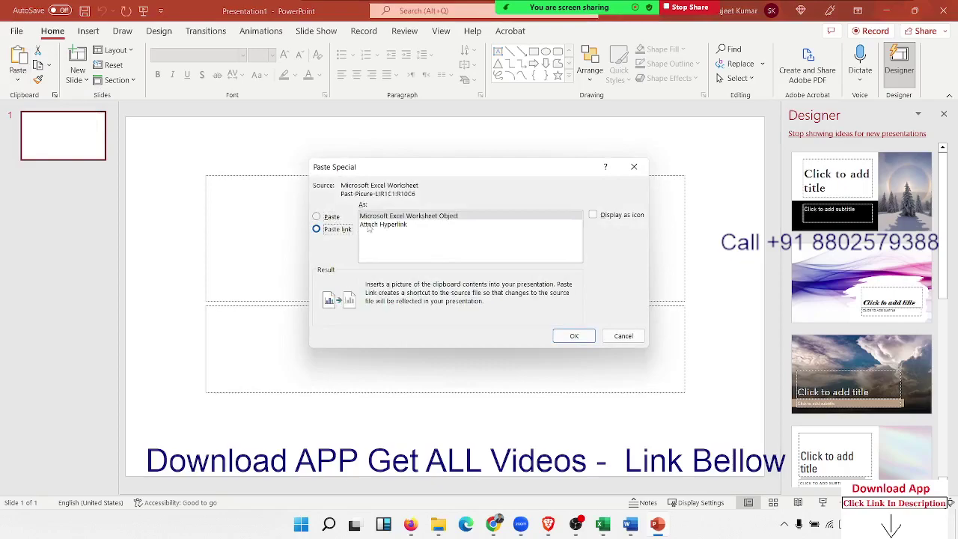
{"action": "left_click", "coordinate": [586, 338]}
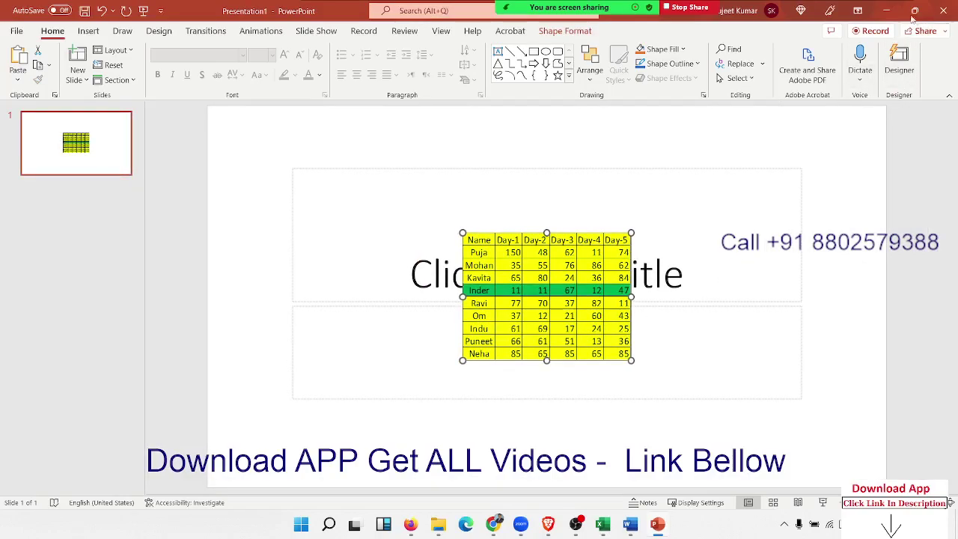
{"action": "left_click", "coordinate": [890, 12]}
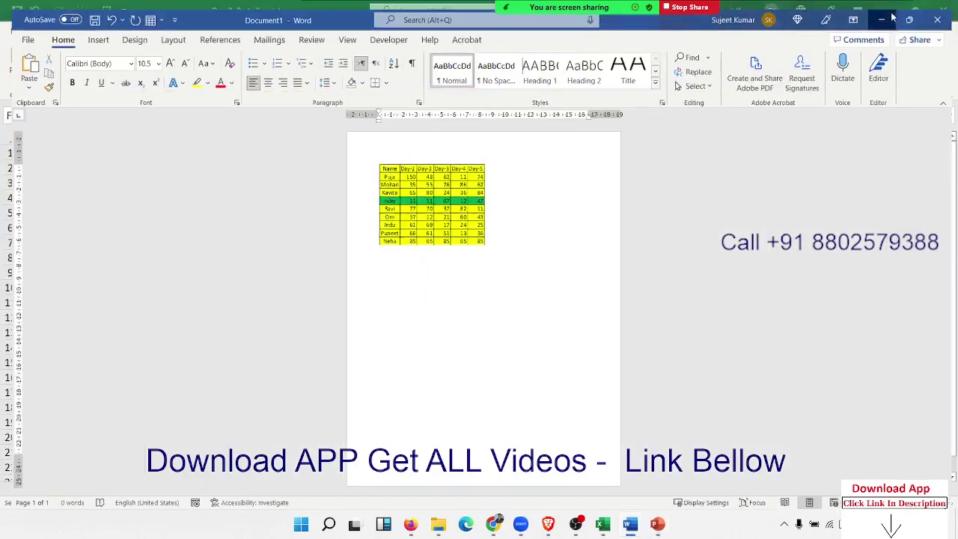
Minimize Word, launch Outlook from an 'out' Start search, and close the Zoom participants list.
{"action": "left_click", "coordinate": [889, 12]}
{"action": "left_click", "coordinate": [562, 228]}
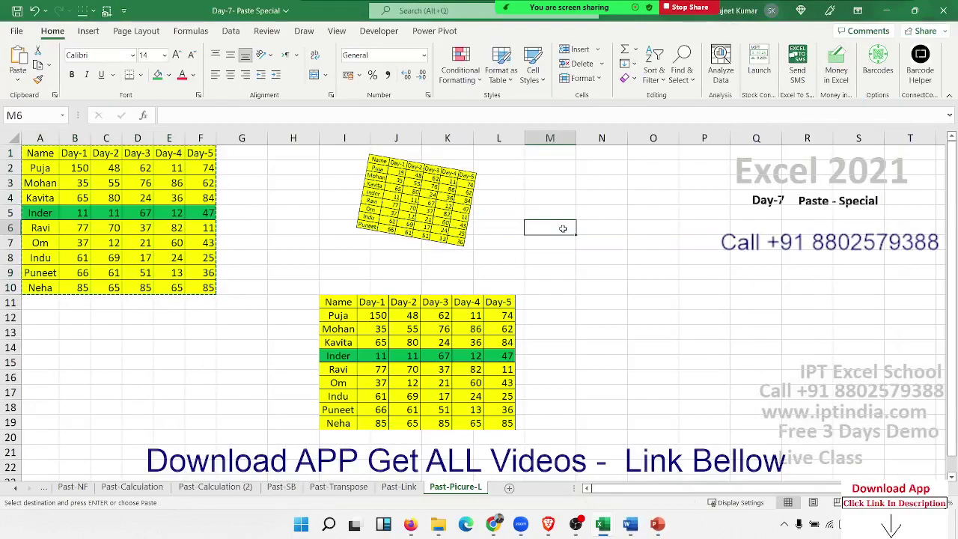
{"action": "key", "text": "super"}
{"action": "type", "text": "out"}
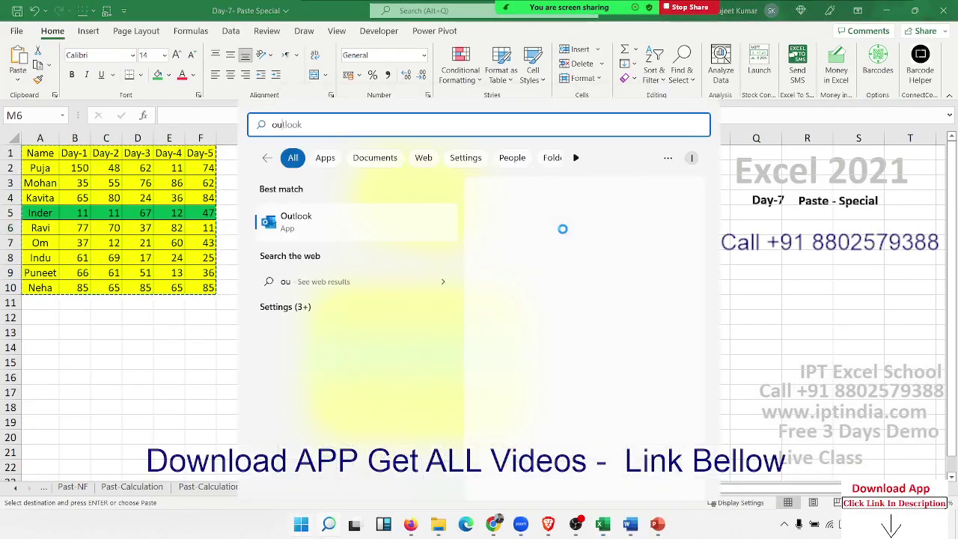
{"action": "key", "text": "Return"}
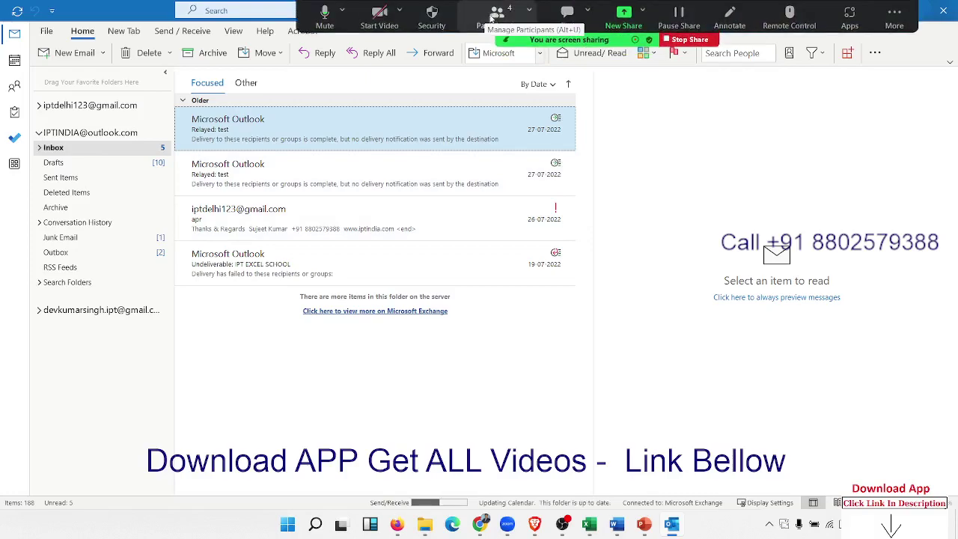
{"action": "left_click", "coordinate": [501, 16]}
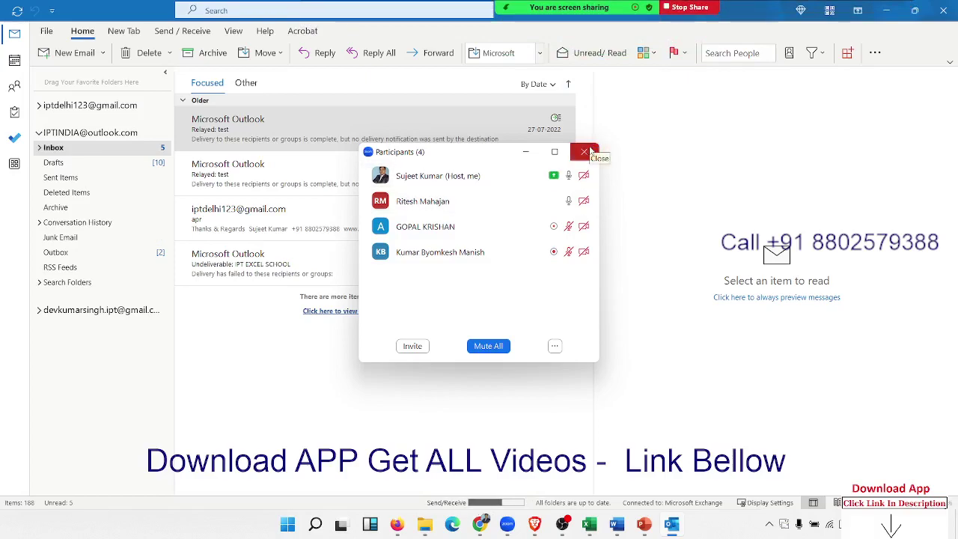
{"action": "left_click", "coordinate": [587, 152]}
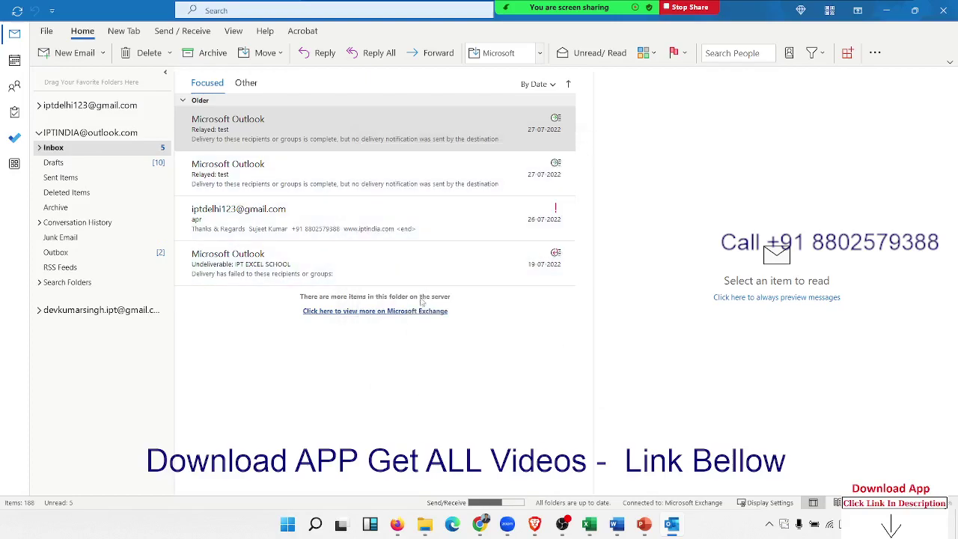
{"action": "left_click", "coordinate": [319, 370]}
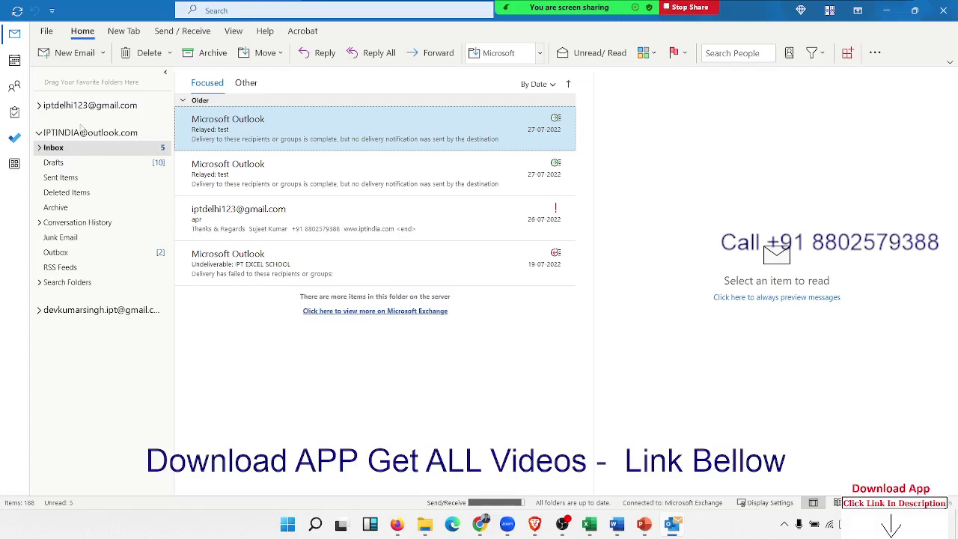
Start a new email and fill To and Cc with the suggested training contact.
{"action": "left_click", "coordinate": [74, 52]}
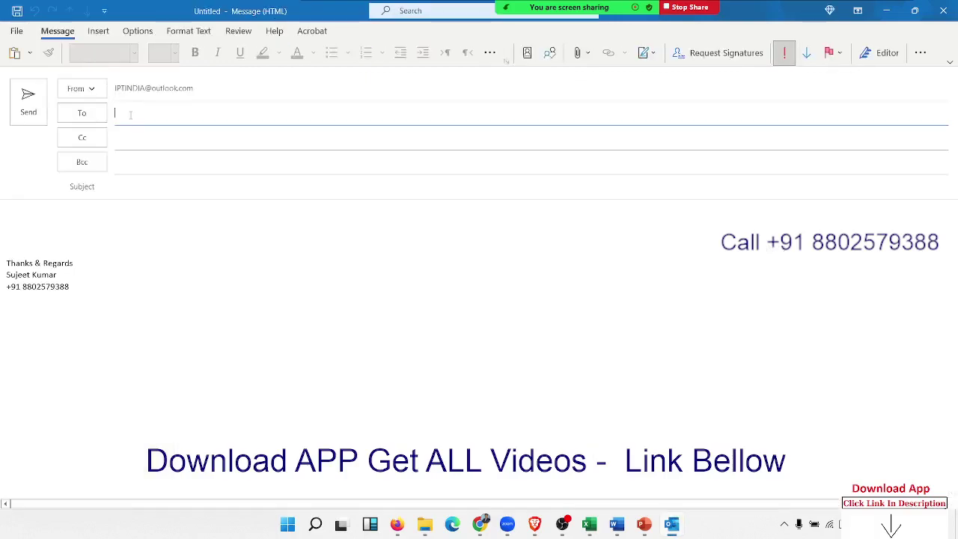
{"action": "left_click", "coordinate": [116, 112]}
{"action": "type", "text": "e"}
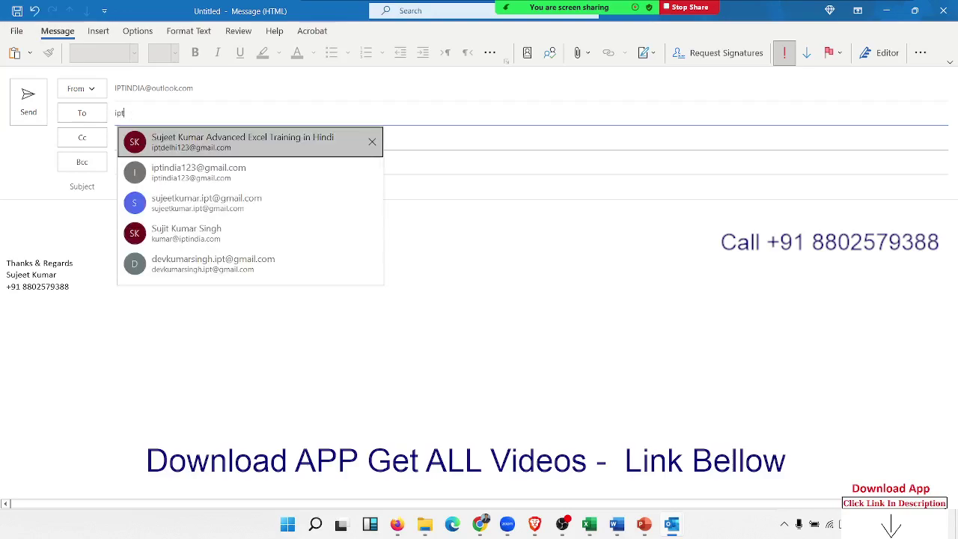
{"action": "key", "text": "Return"}
{"action": "left_click", "coordinate": [133, 138]}
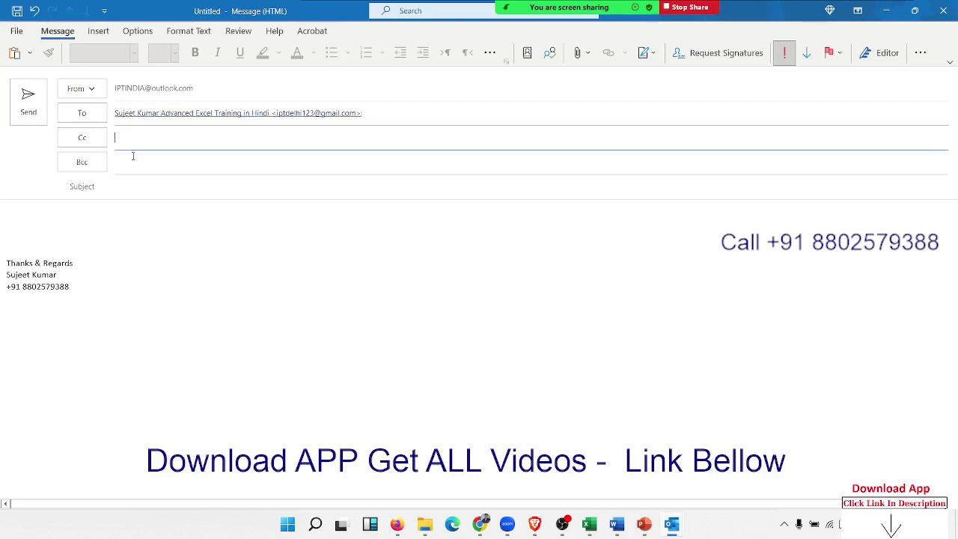
{"action": "key", "text": "Return"}
Enter the subject 'Sales UPDATE'.
{"action": "left_click", "coordinate": [126, 186]}
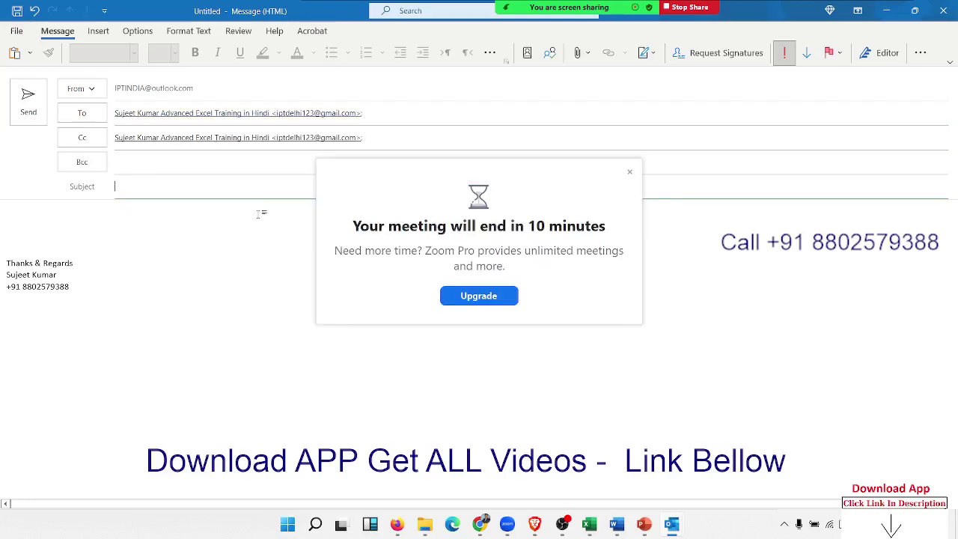
{"action": "type", "text": "SAla"}
{"action": "key", "text": "BackSpace"}
{"action": "key", "text": "BackSpace"}
{"action": "key", "text": "BackSpace"}
{"action": "key", "text": "BackSpace"}
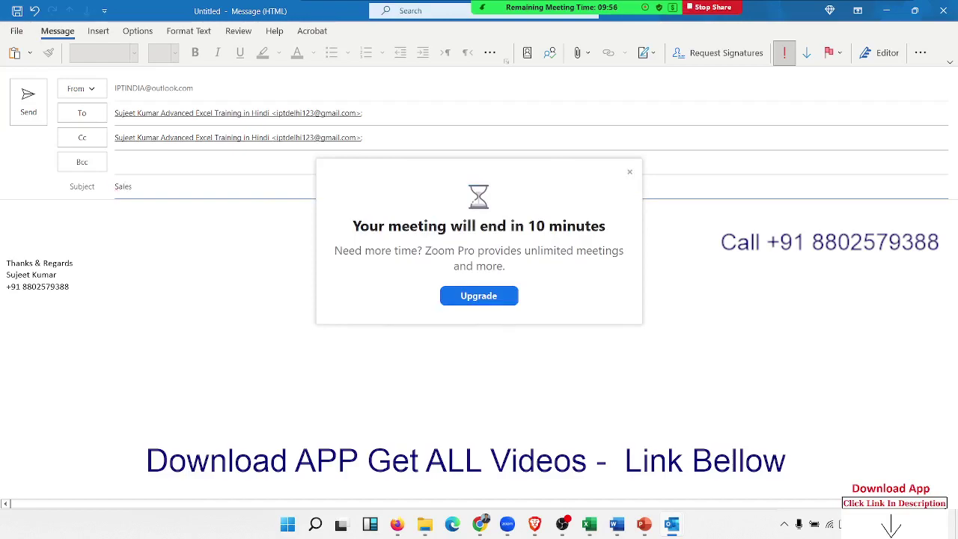
{"action": "type", "text": " UPDATE"}
{"action": "left_click", "coordinate": [630, 172]}
Write the body 'Hi,' and 'Bellow are Sales update', followed by a blank line.
{"action": "left_click", "coordinate": [132, 212]}
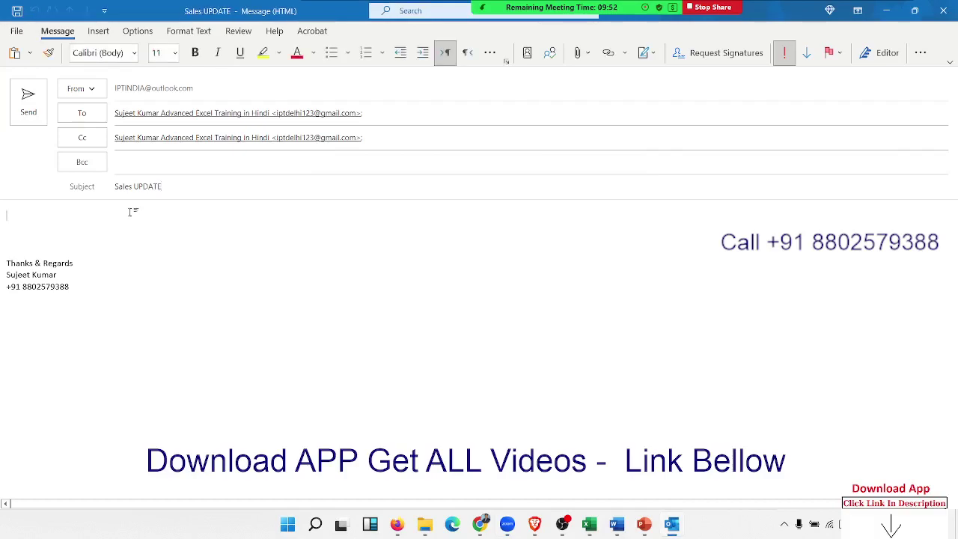
{"action": "type", "text": "H"}
{"action": "key", "text": "Return"}
{"action": "key", "text": "Return"}
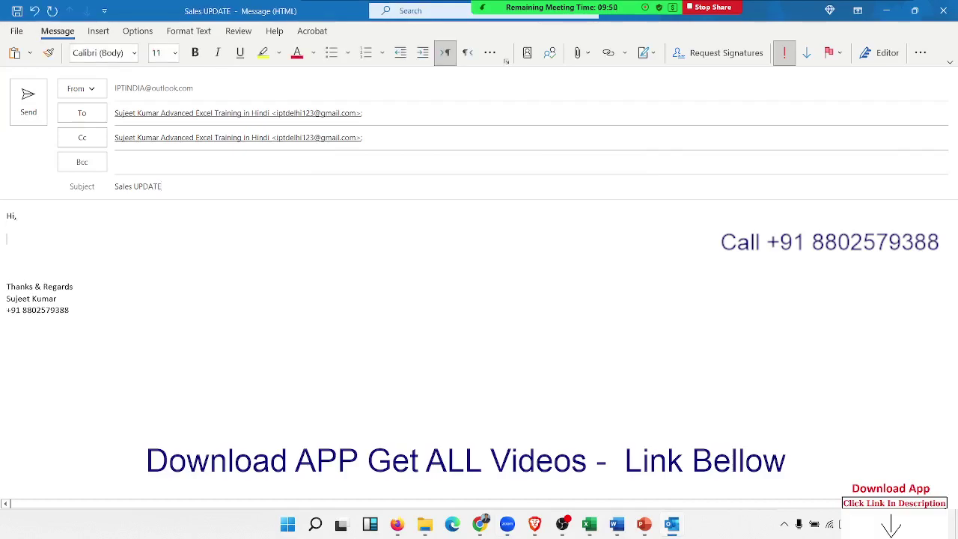
{"action": "type", "text": "Please "}
{"action": "type", "text": "Find Attached "}
{"action": "type", "text": "Exc"}
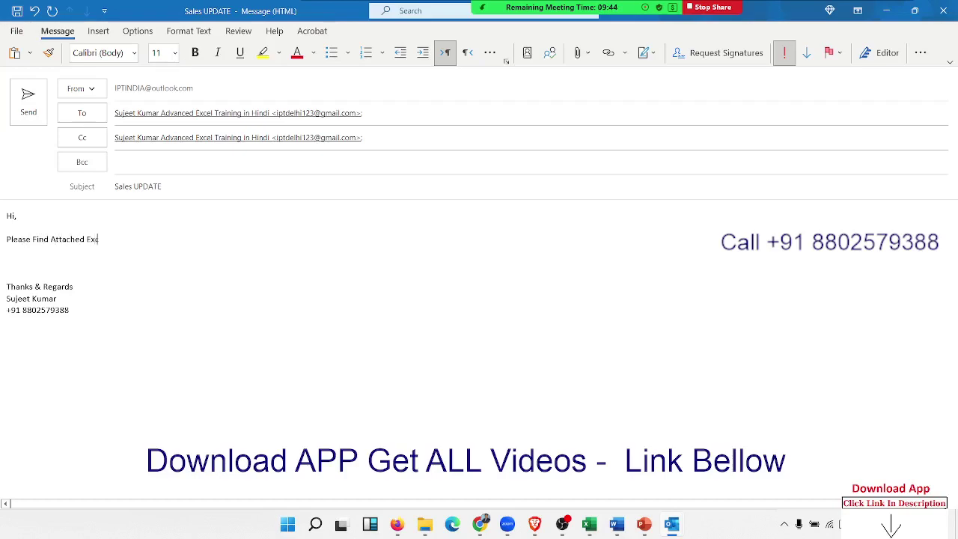
{"action": "type", "text": "el"}
{"action": "key", "text": "BackSpace"}
{"action": "key", "text": "BackSpace"}
{"action": "key", "text": "BackSpace"}
{"action": "key", "text": "BackSpace"}
{"action": "key", "text": "BackSpace"}
{"action": "key", "text": "BackSpace"}
{"action": "type", "text": "les updat"}
{"action": "type", "text": "e"}
{"action": "key", "text": "Return"}
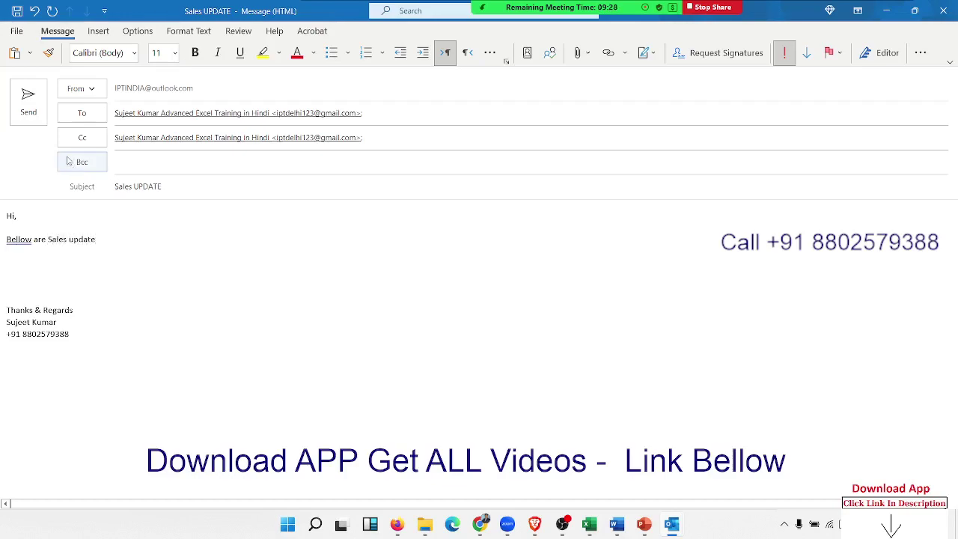
Paste the copied table into the body as a Microsoft Excel Worksheet Object.
{"action": "left_click", "coordinate": [29, 53]}
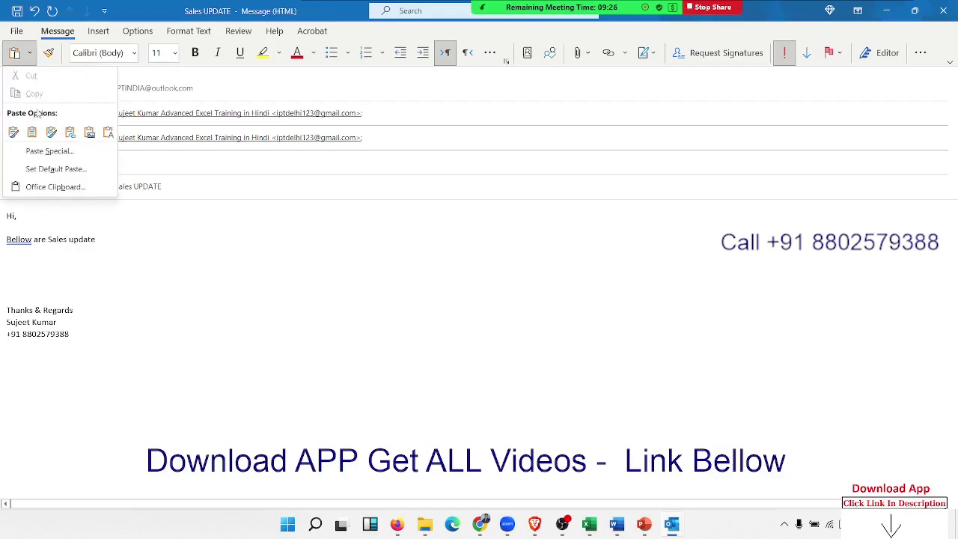
{"action": "left_click", "coordinate": [50, 151]}
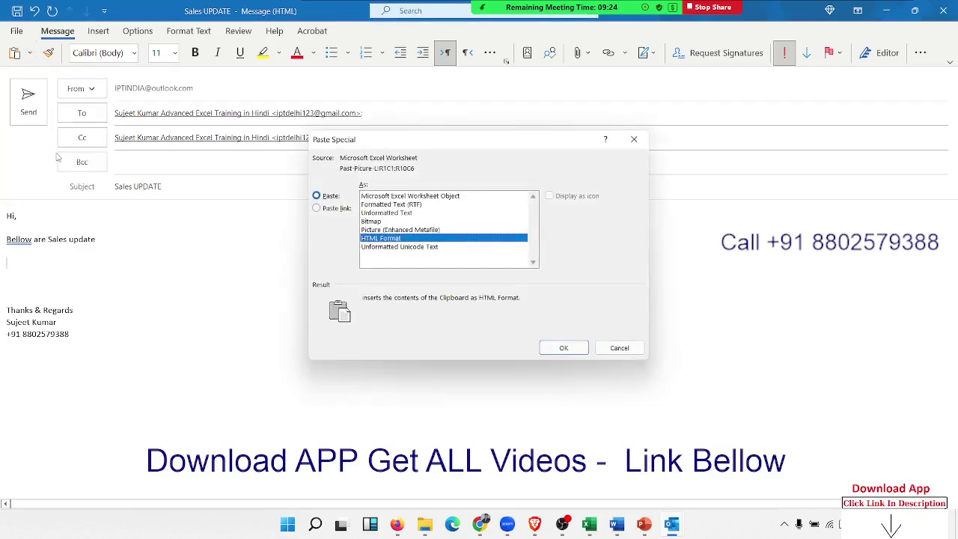
{"action": "left_click", "coordinate": [412, 196]}
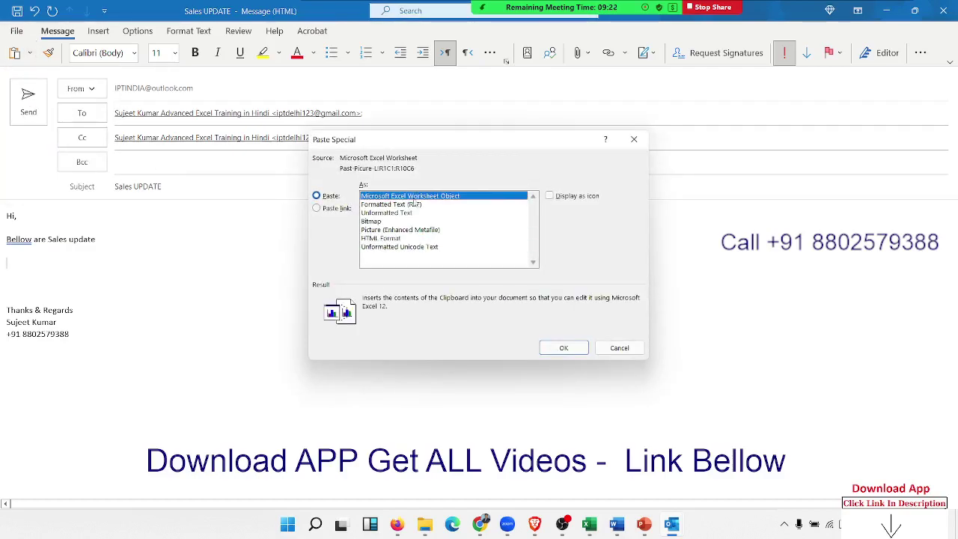
{"action": "left_click", "coordinate": [563, 348]}
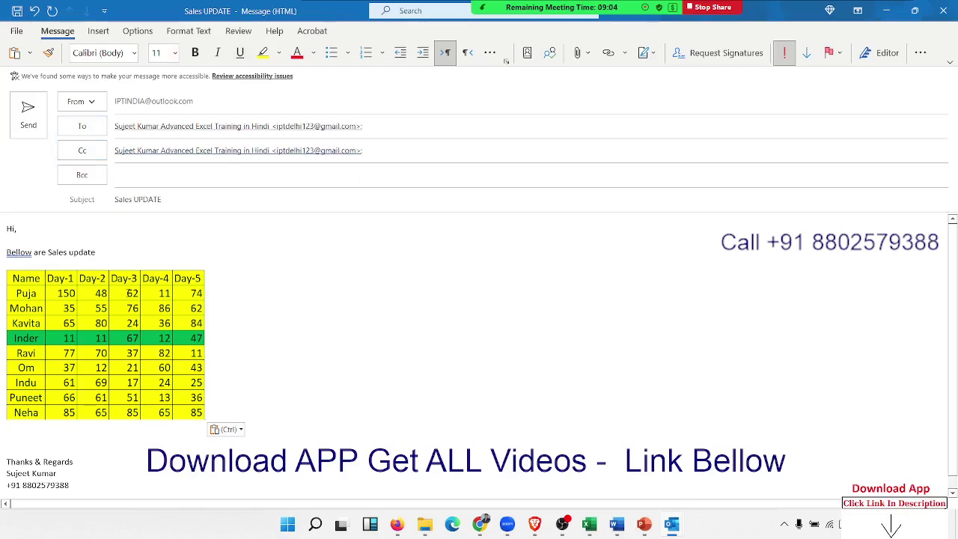
Check the pasted table, then return to the Day-7 Paste Special workbook.
{"action": "left_click", "coordinate": [128, 294]}
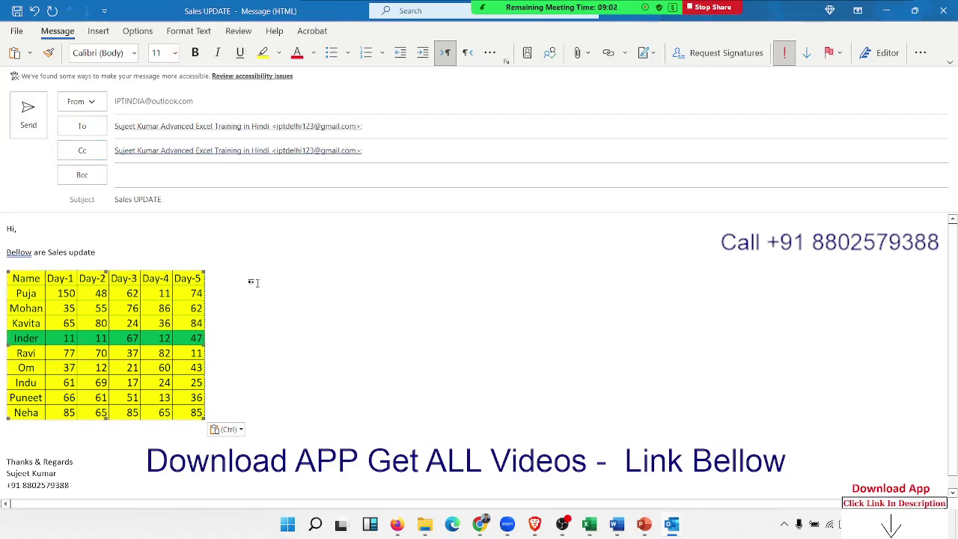
{"action": "left_click", "coordinate": [252, 281]}
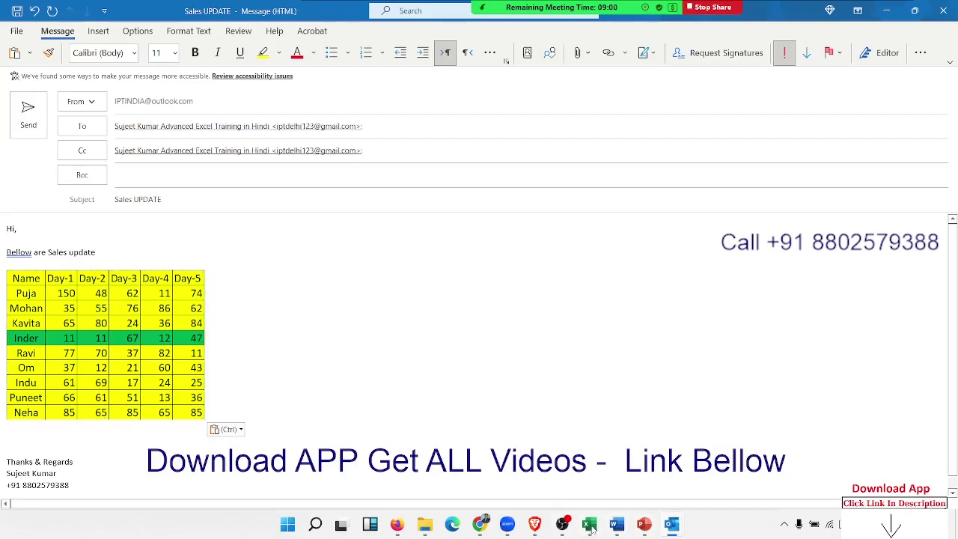
{"action": "left_click", "coordinate": [610, 488]}
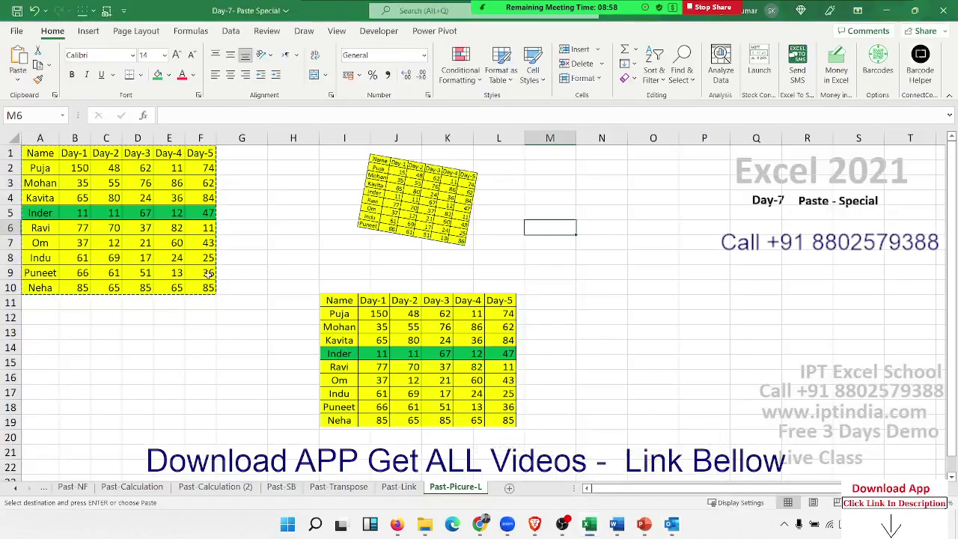
Select C3:F8 in Excel and return to the Sales UPDATE email draft.
{"action": "left_click_drag", "start_coordinate": [200, 258], "coordinate": [92, 187]}
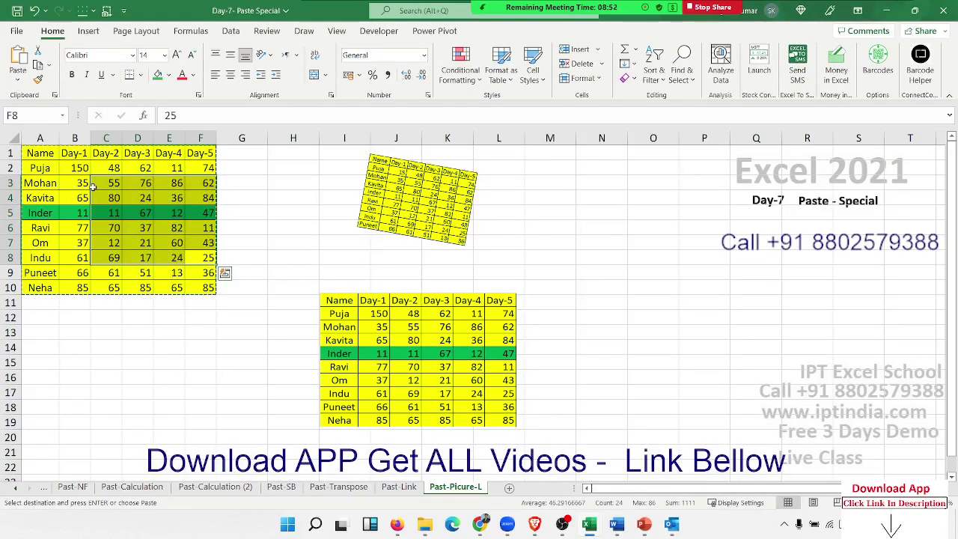
{"action": "key", "text": "alt+Tab"}
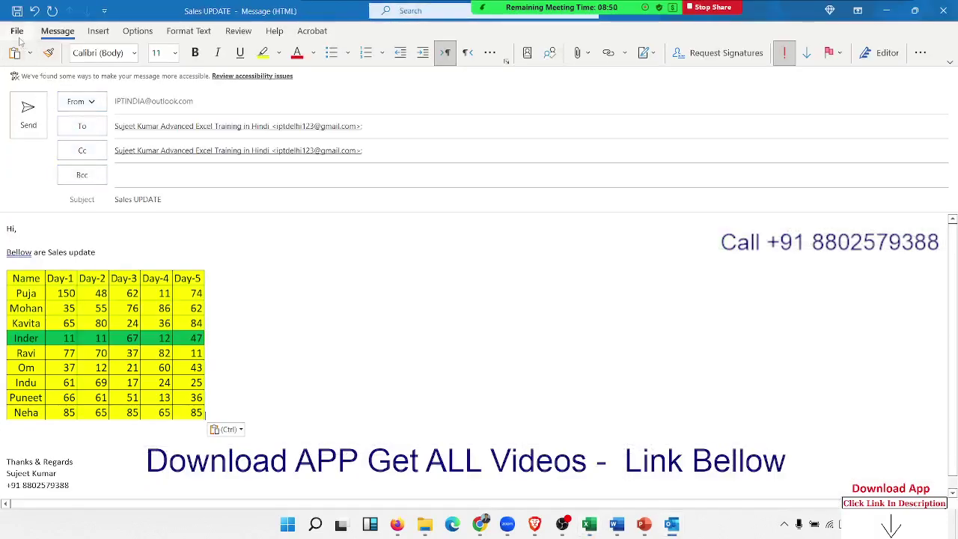
{"action": "left_click", "coordinate": [18, 33]}
Save the email as Outlook Template 'Sales Update' on the Desktop, replacing the existing file.
{"action": "key", "text": "Escape"}
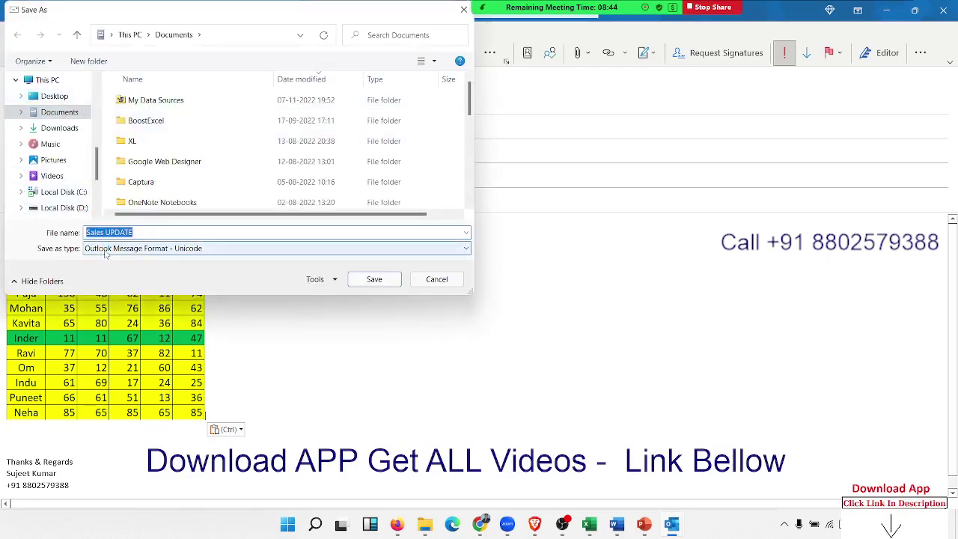
{"action": "left_click", "coordinate": [112, 248]}
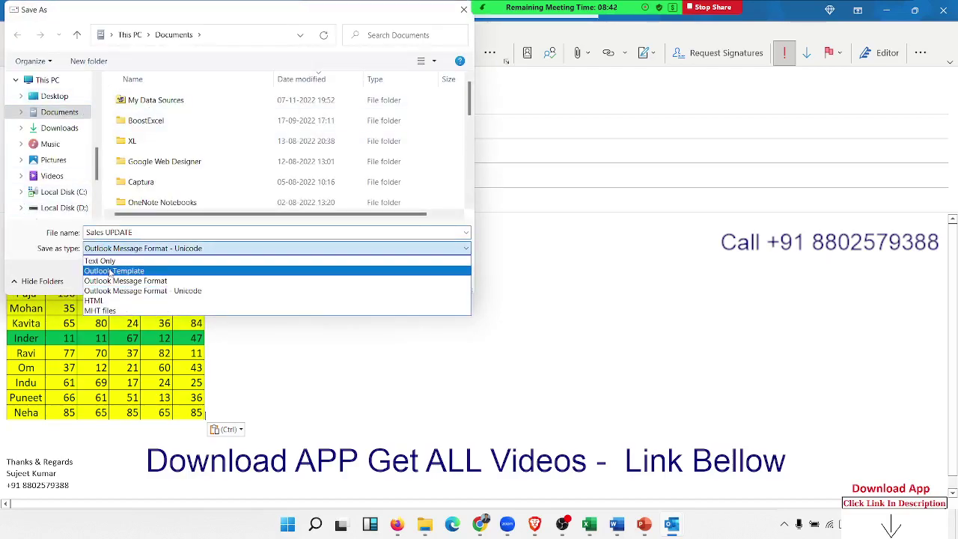
{"action": "left_click", "coordinate": [113, 272]}
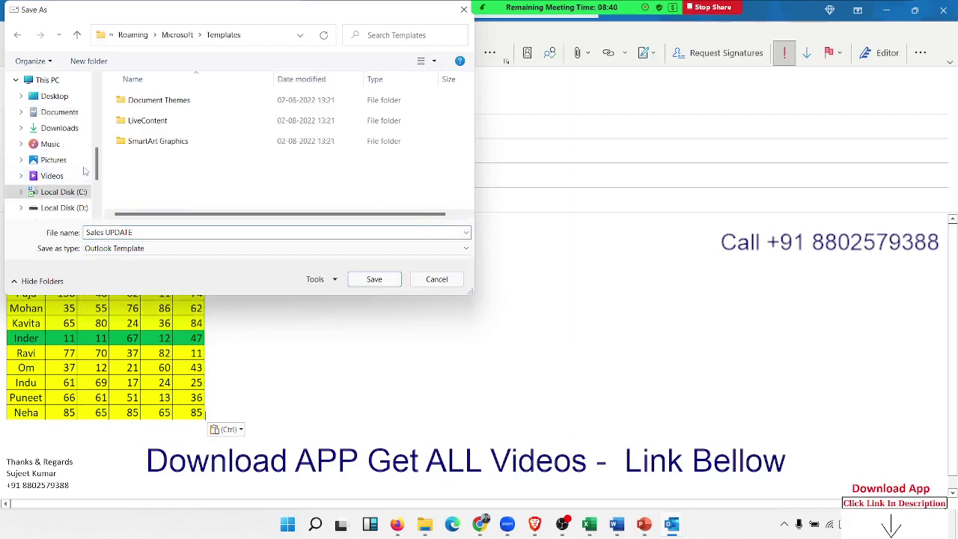
{"action": "left_click", "coordinate": [60, 97]}
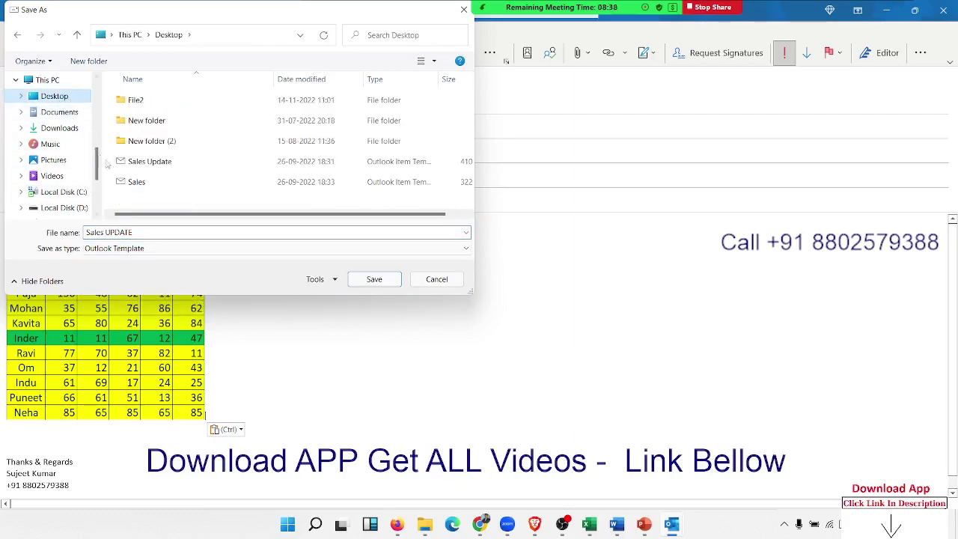
{"action": "left_click", "coordinate": [149, 184]}
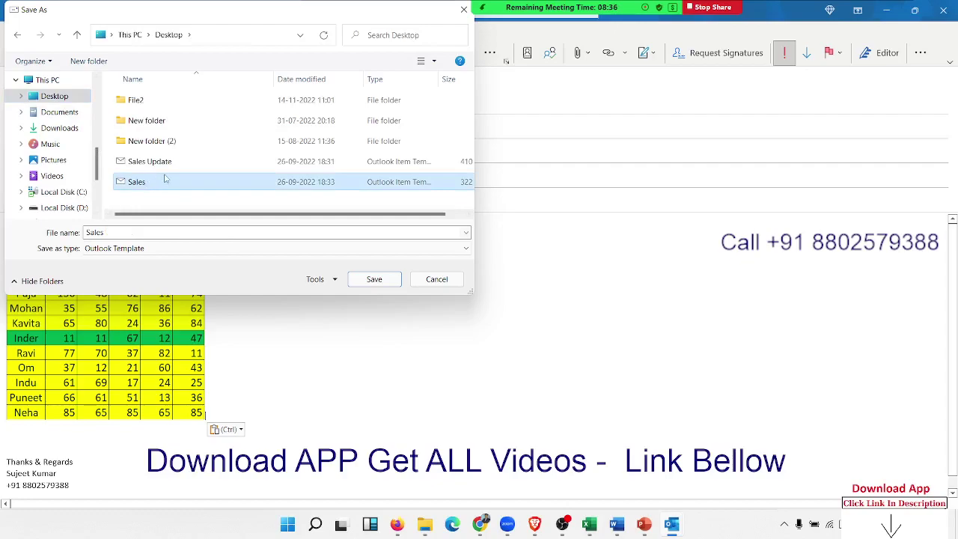
{"action": "left_click", "coordinate": [166, 165]}
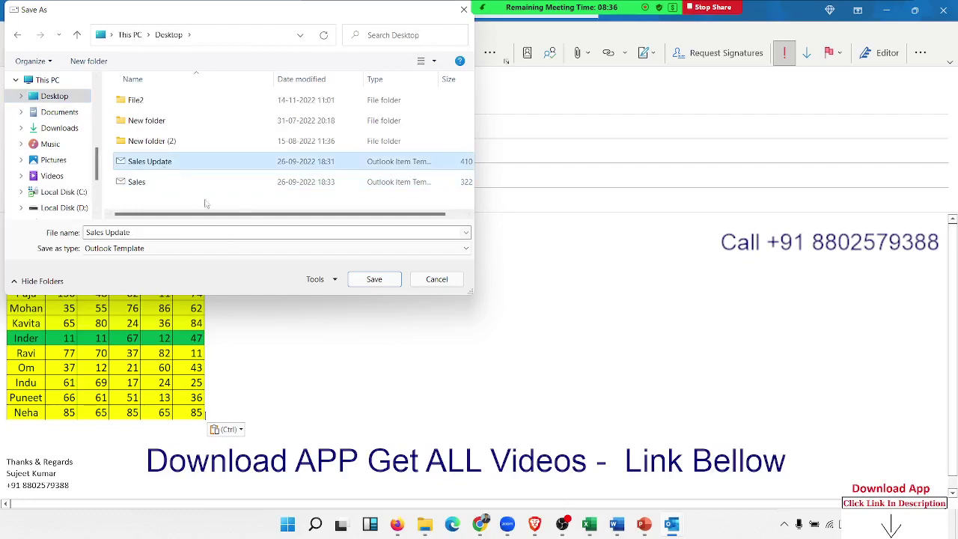
{"action": "left_click", "coordinate": [375, 280]}
{"action": "left_click", "coordinate": [506, 263]}
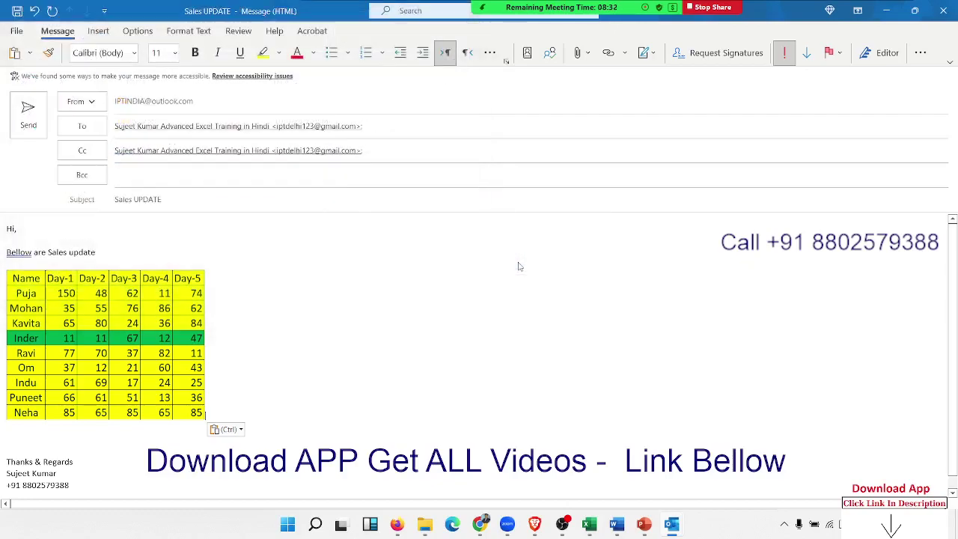
Fill Excel rows A2:F10 green so the linked copy updates, then show the desktop.
{"action": "left_click", "coordinate": [40, 120]}
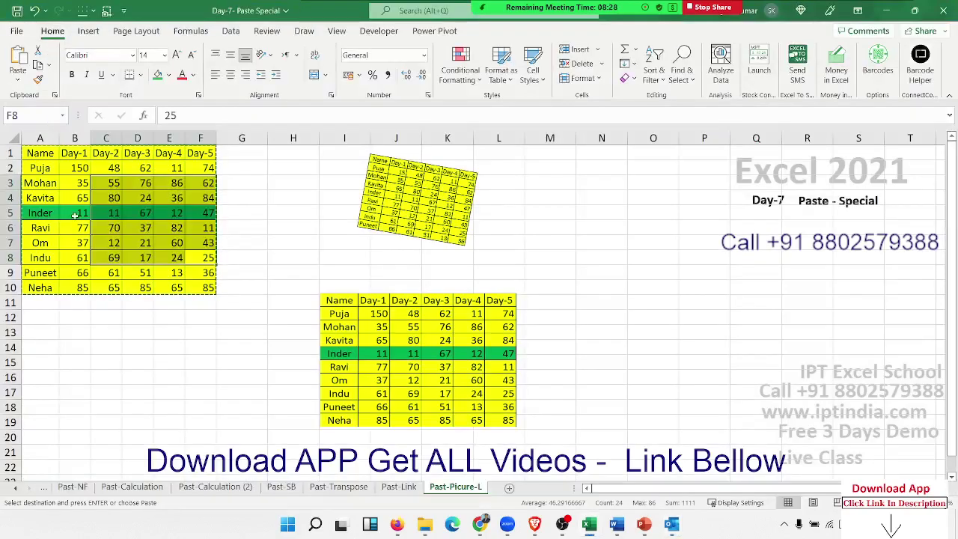
{"action": "key", "text": "Escape"}
{"action": "left_click_drag", "start_coordinate": [200, 287], "coordinate": [37, 169]}
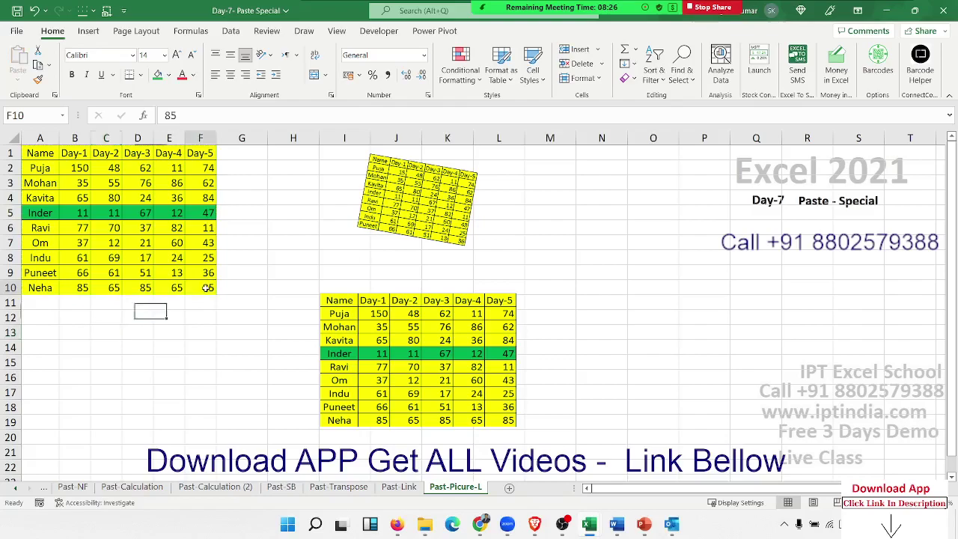
{"action": "key", "text": "ctrl+v"}
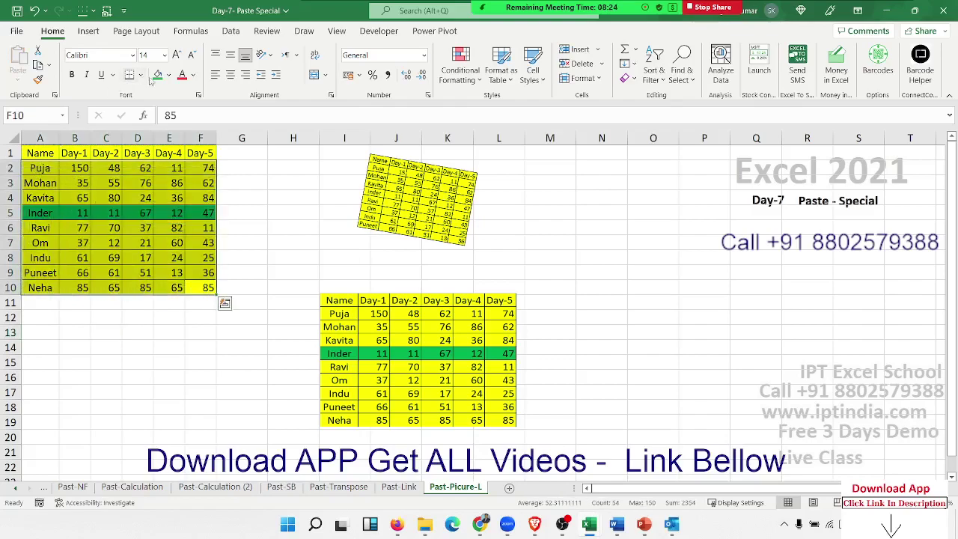
{"action": "left_click", "coordinate": [155, 239]}
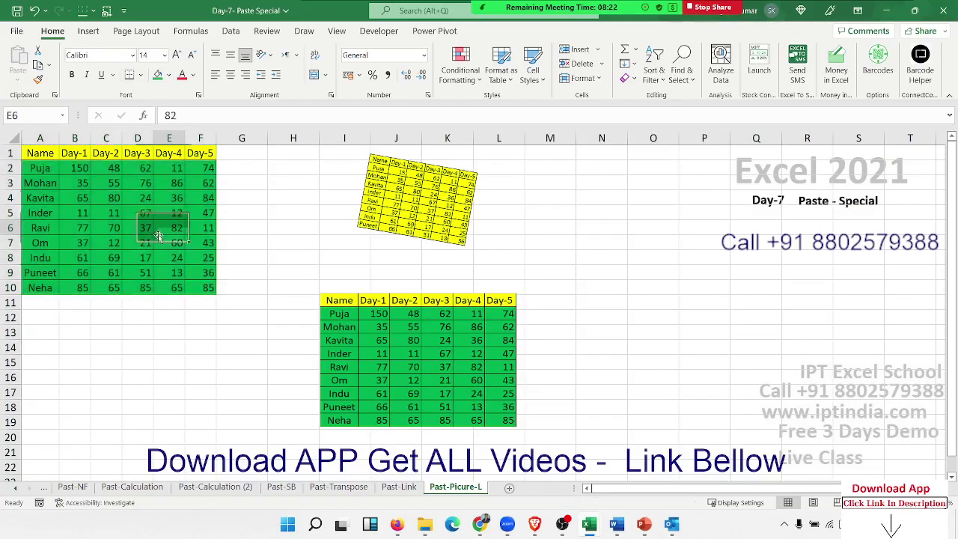
{"action": "left_click", "coordinate": [254, 234]}
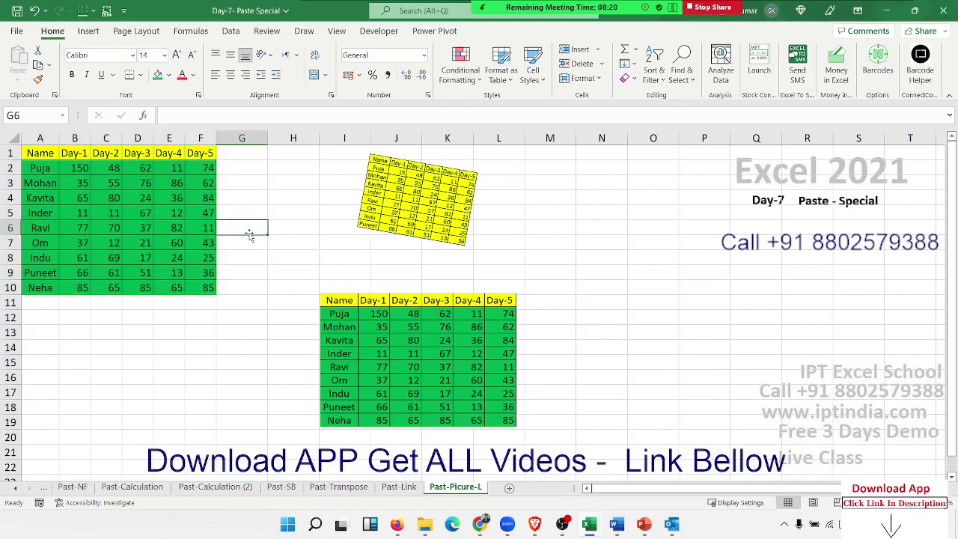
{"action": "key", "text": "super+d"}
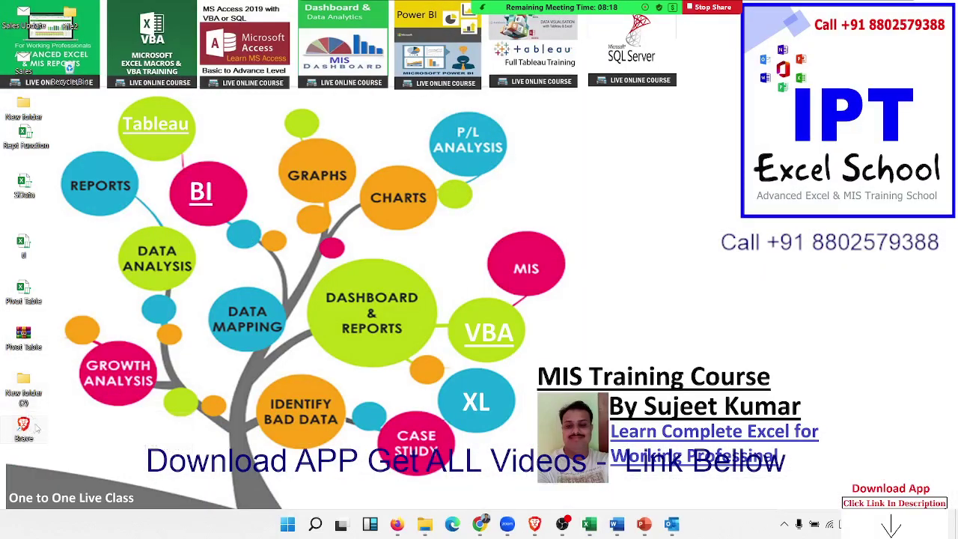
Open the desktop Sales Update template, dismissing each 'object could not be found' error.
{"action": "left_click_drag", "start_coordinate": [22, 15], "coordinate": [69, 256]}
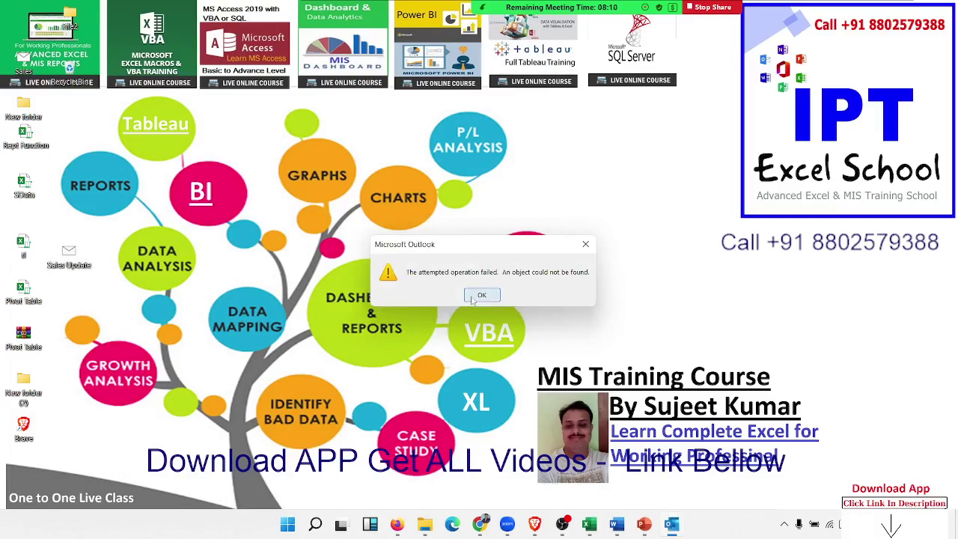
{"action": "left_click", "coordinate": [479, 297]}
{"action": "mouse_move", "coordinate": [644, 524]}
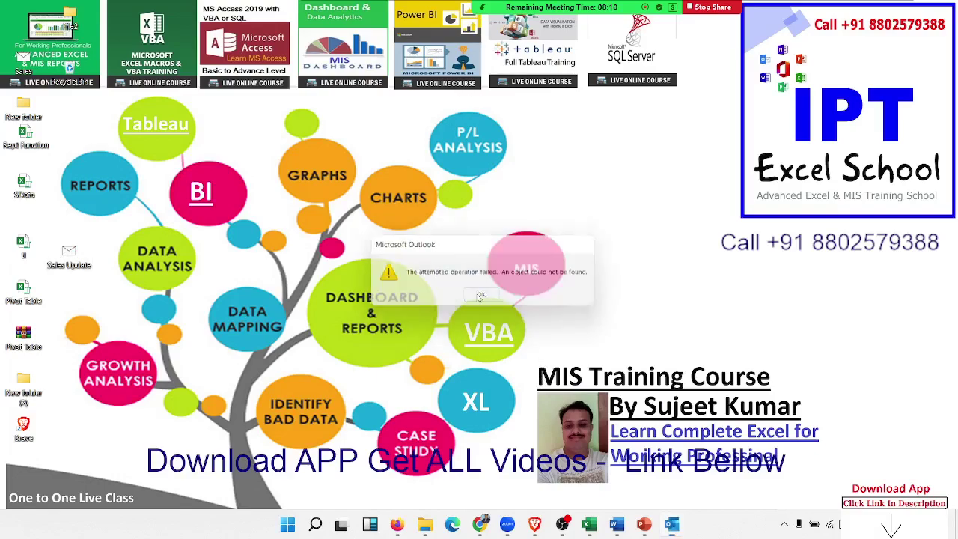
{"action": "left_click", "coordinate": [672, 524]}
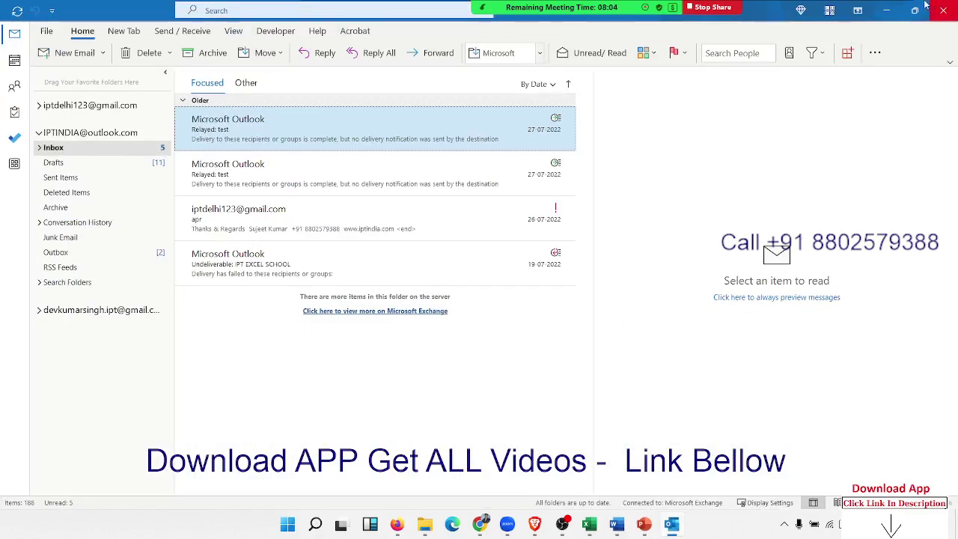
{"action": "left_click", "coordinate": [886, 10]}
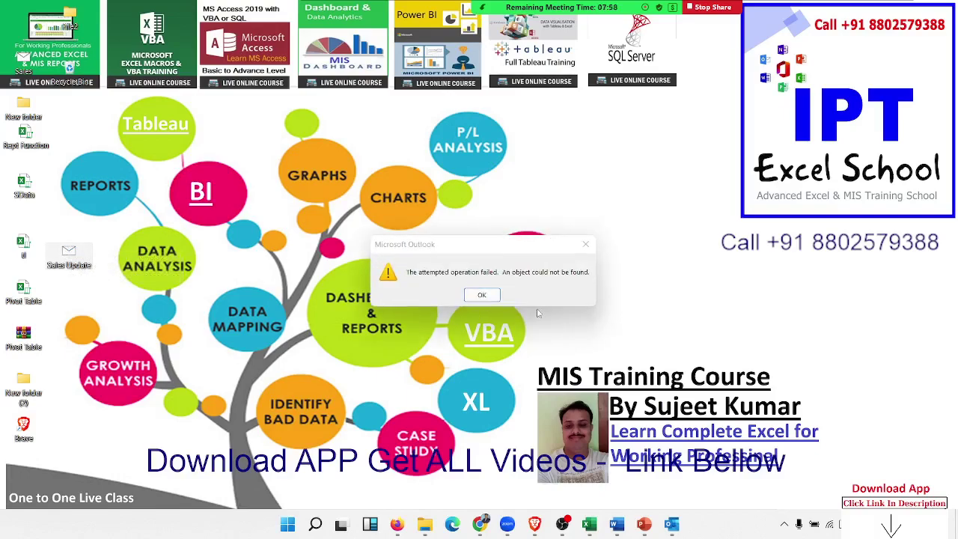
{"action": "left_click", "coordinate": [480, 296]}
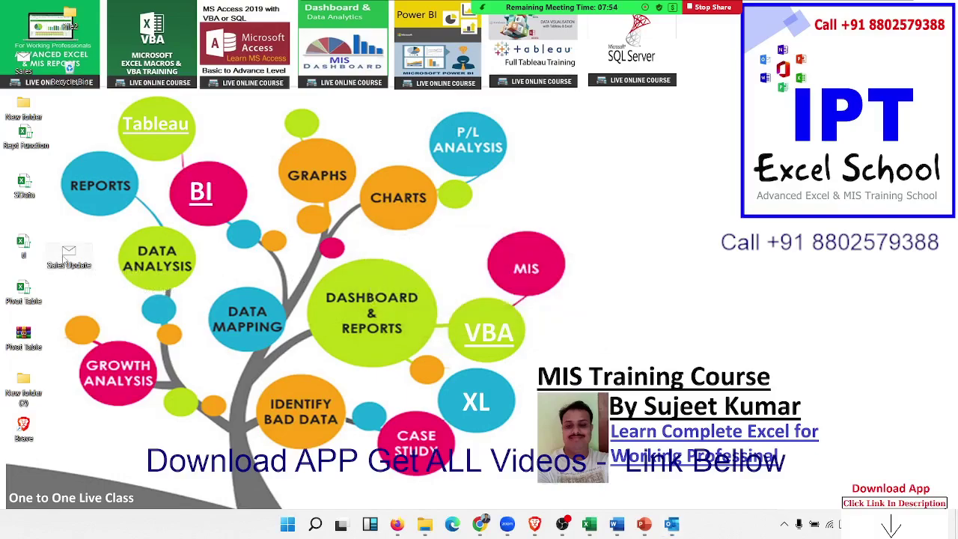
{"action": "left_click", "coordinate": [24, 62]}
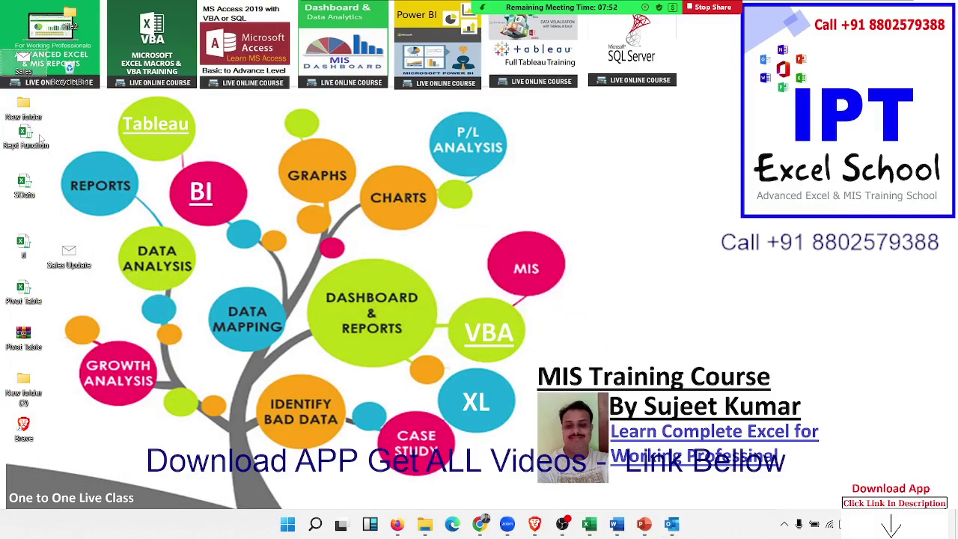
{"action": "double_click", "coordinate": [69, 252]}
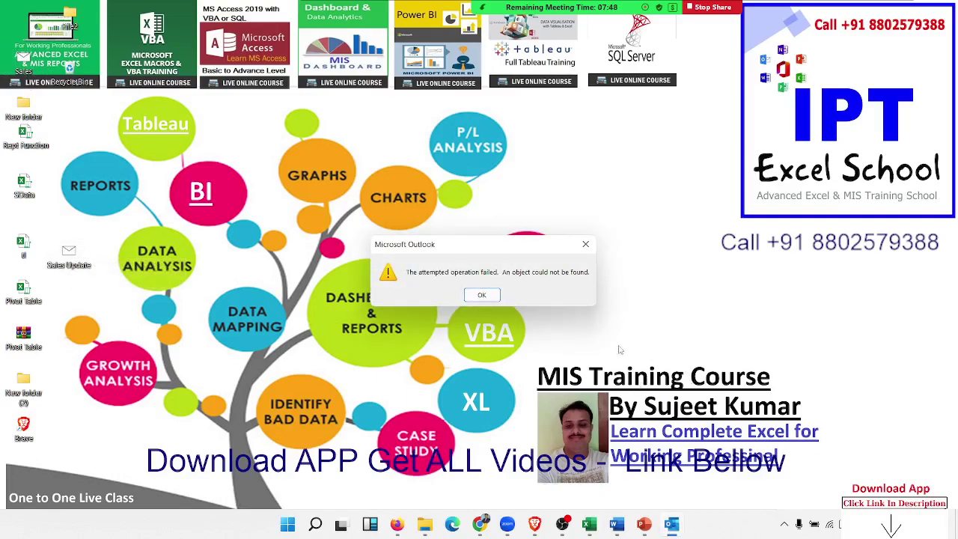
{"action": "left_click", "coordinate": [496, 298]}
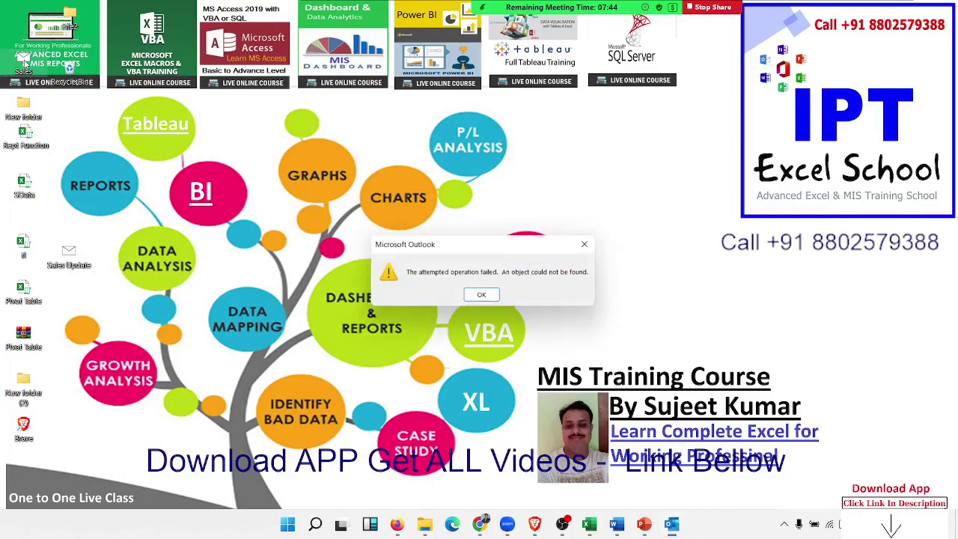
{"action": "left_click", "coordinate": [483, 296]}
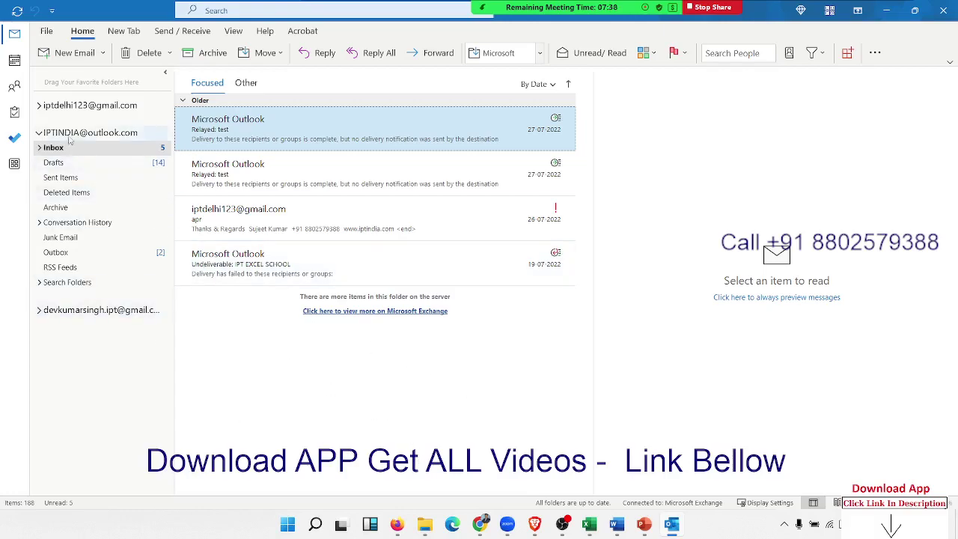
Expand the Gmail account and show its Inbox.
{"action": "left_click", "coordinate": [49, 105]}
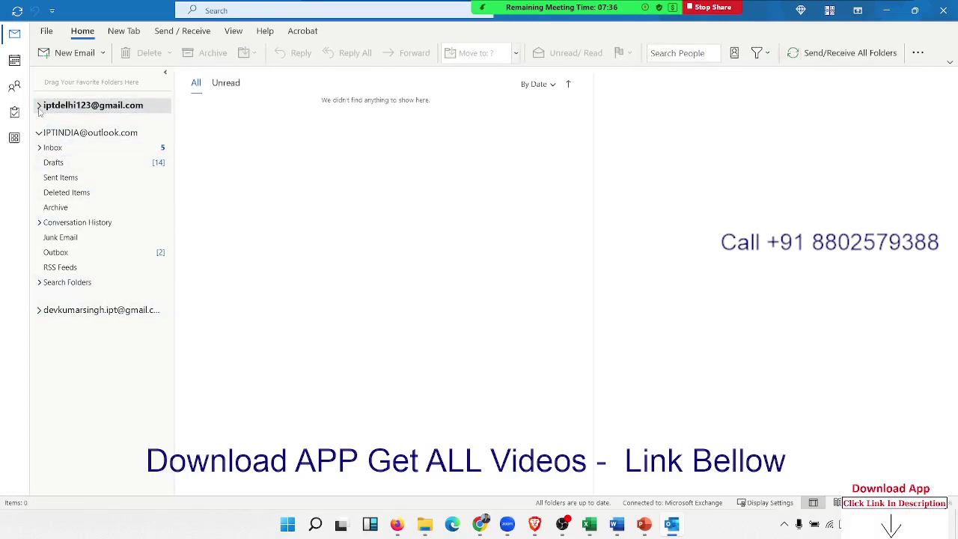
{"action": "left_click", "coordinate": [39, 106]}
{"action": "left_click", "coordinate": [45, 119]}
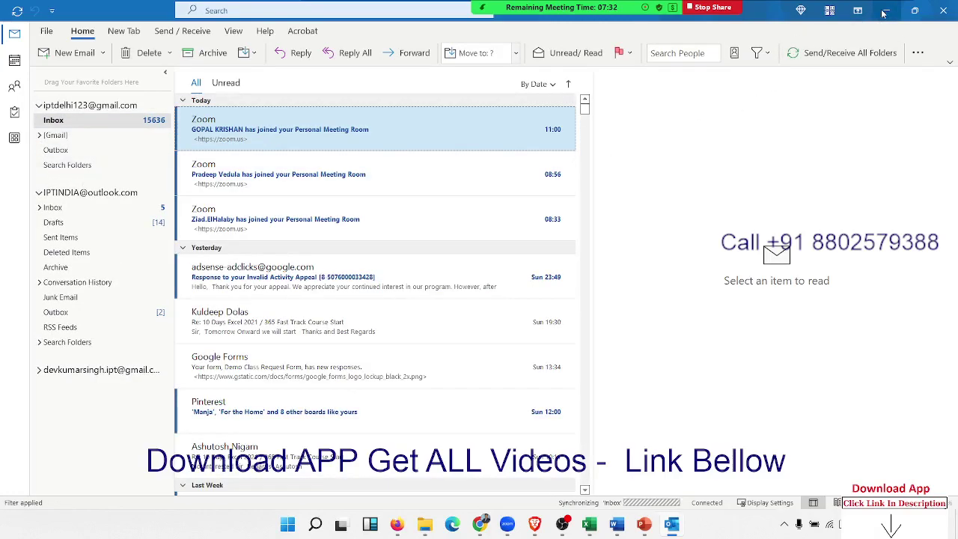
Visit the account information page, then start an empty new email and close it.
{"action": "left_click", "coordinate": [35, 32]}
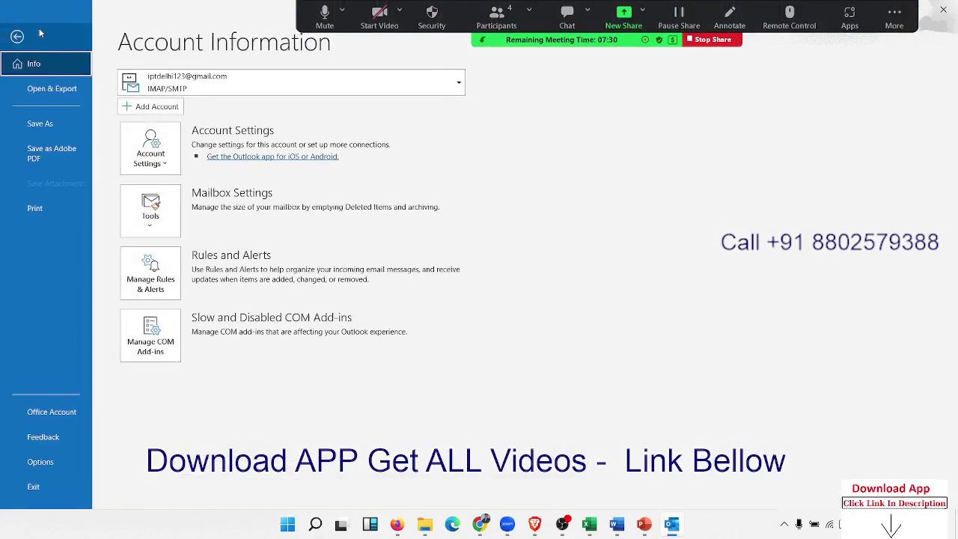
{"action": "left_click", "coordinate": [18, 36]}
{"action": "left_click", "coordinate": [47, 36]}
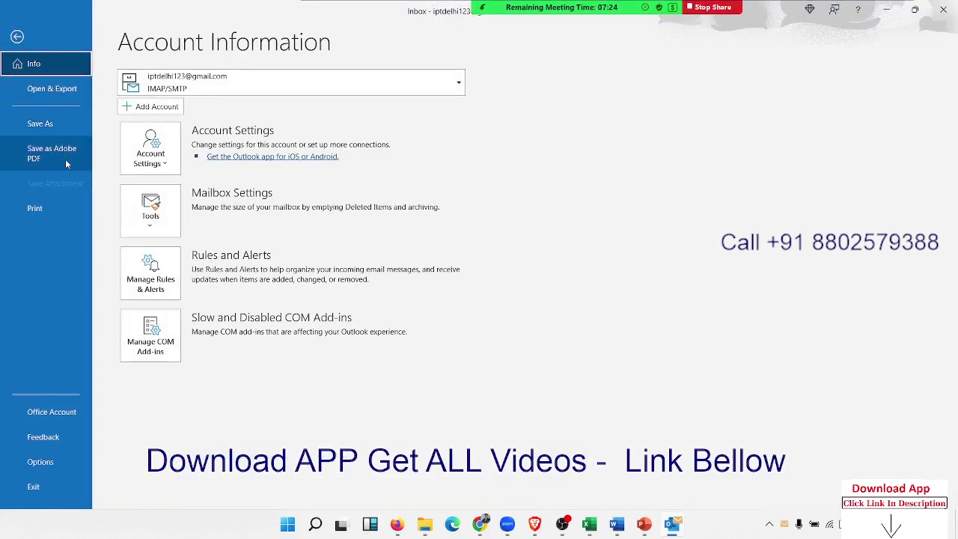
{"action": "left_click", "coordinate": [18, 38]}
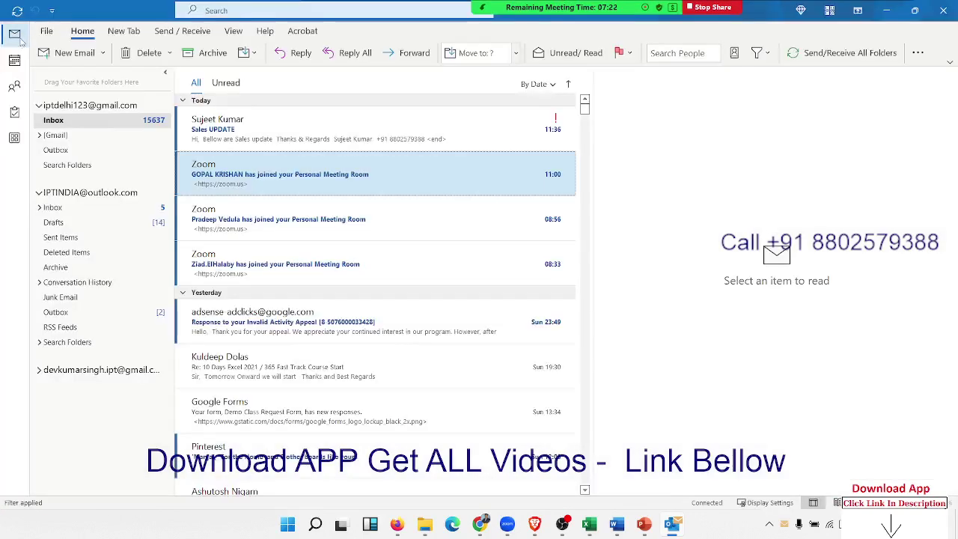
{"action": "left_click", "coordinate": [105, 57]}
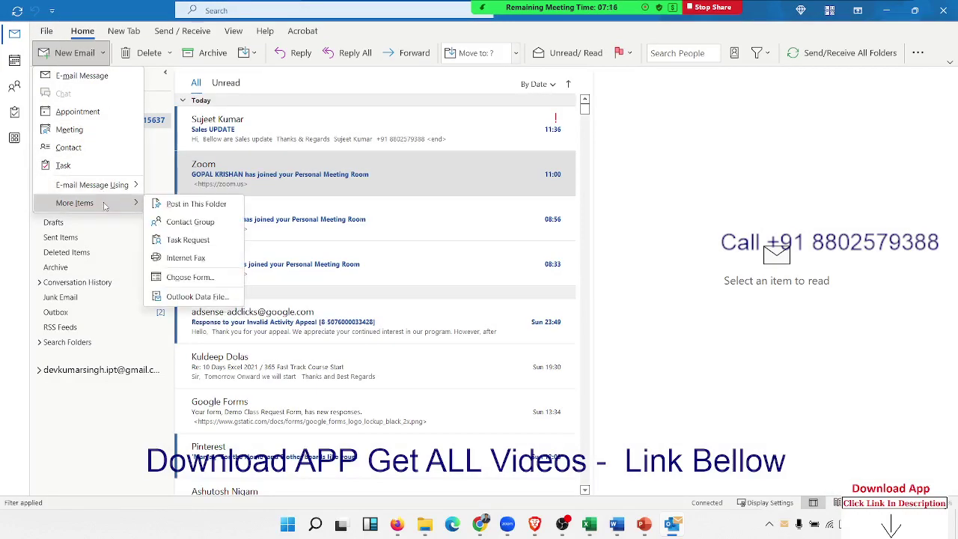
{"action": "left_click", "coordinate": [86, 76]}
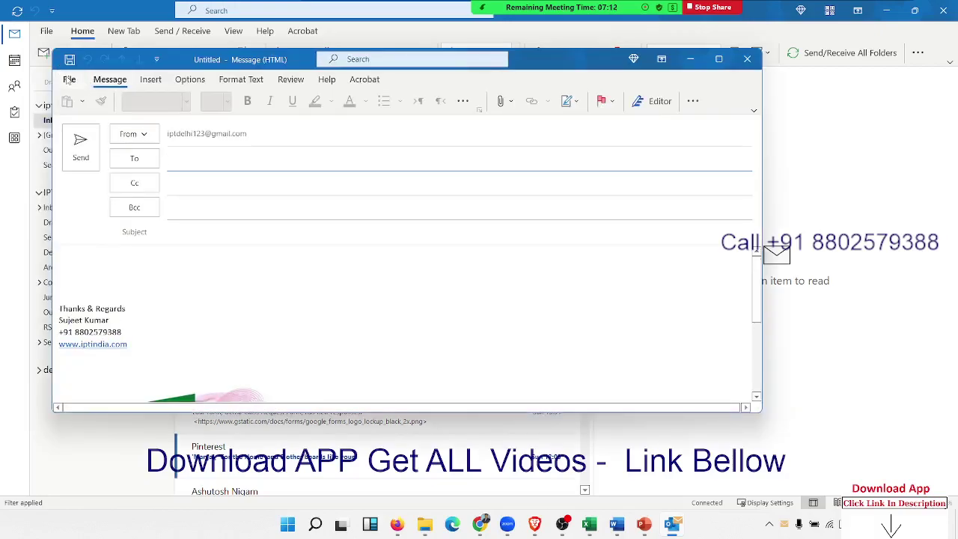
{"action": "left_click", "coordinate": [69, 80]}
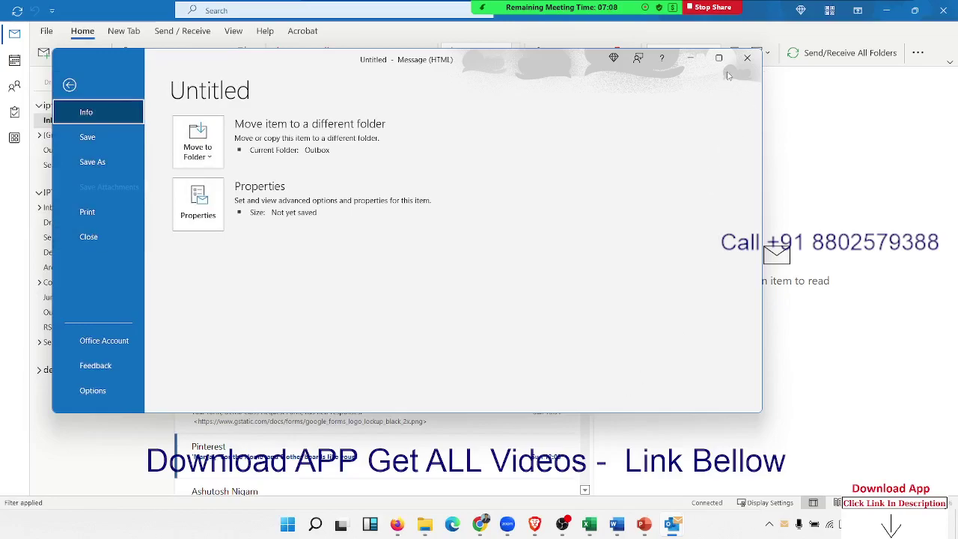
{"action": "left_click", "coordinate": [748, 57]}
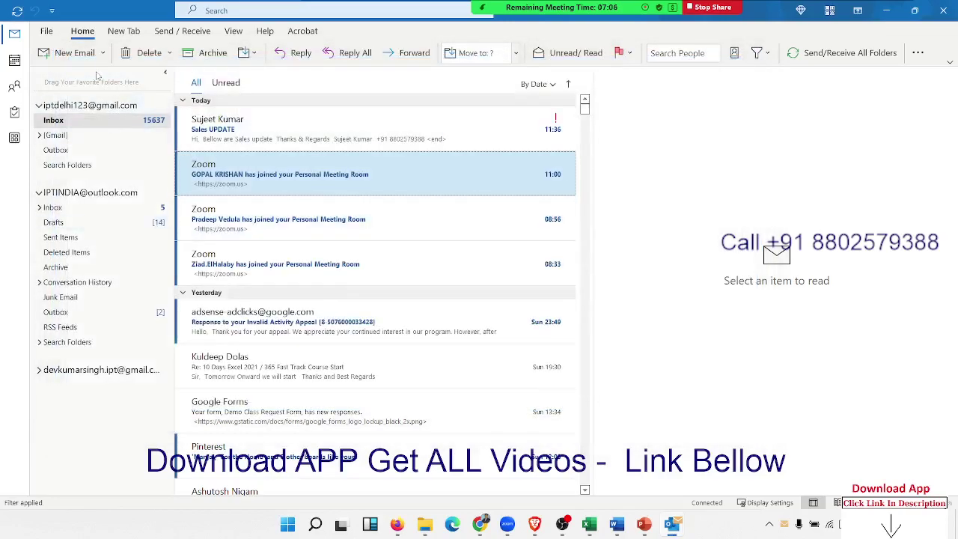
Start a new email and copy the Excel table A1:F10.
{"action": "left_click", "coordinate": [75, 53]}
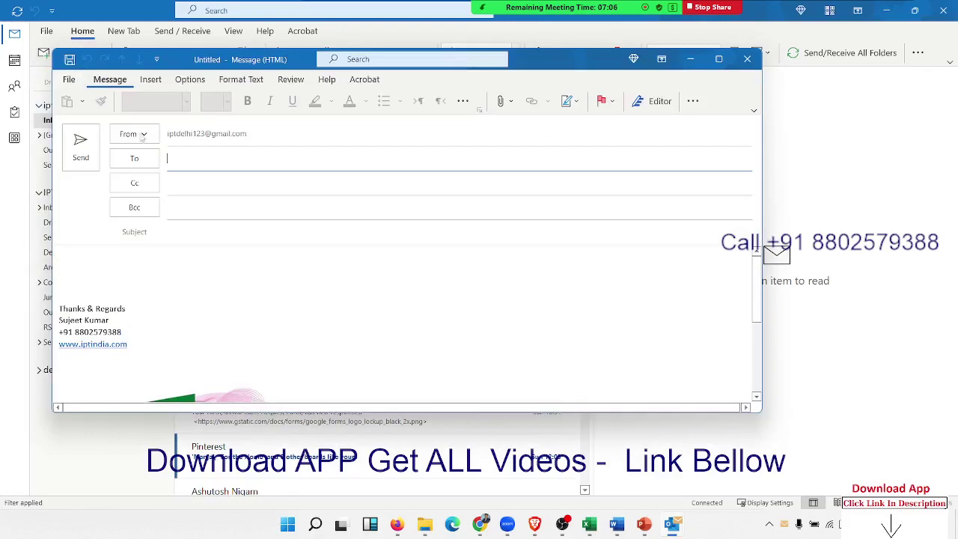
{"action": "right_click", "coordinate": [170, 272]}
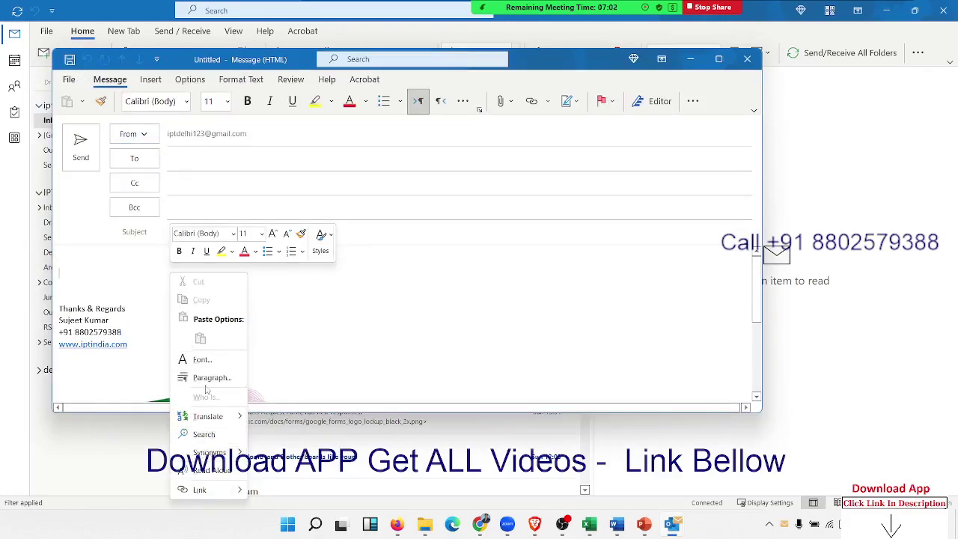
{"action": "key", "text": "alt+Tab"}
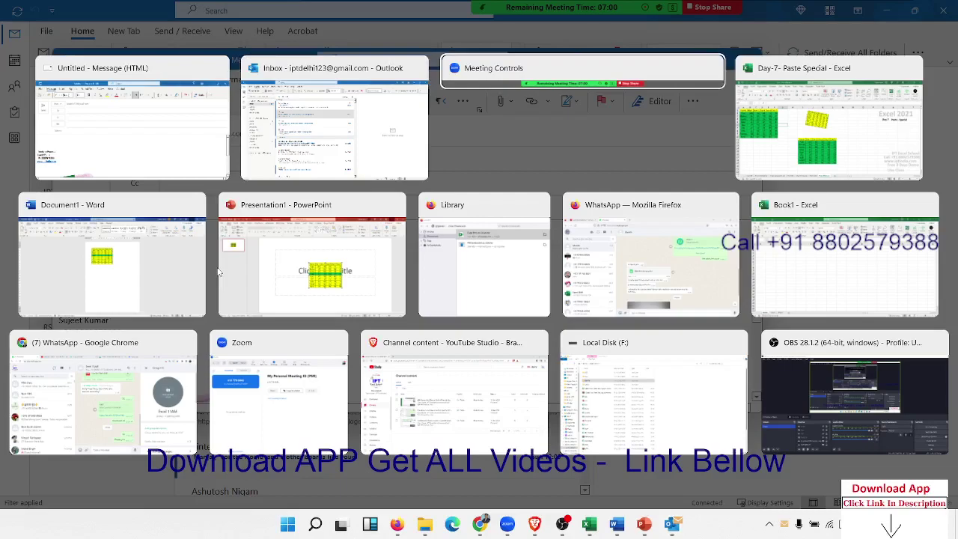
{"action": "key", "text": "alt+Tab"}
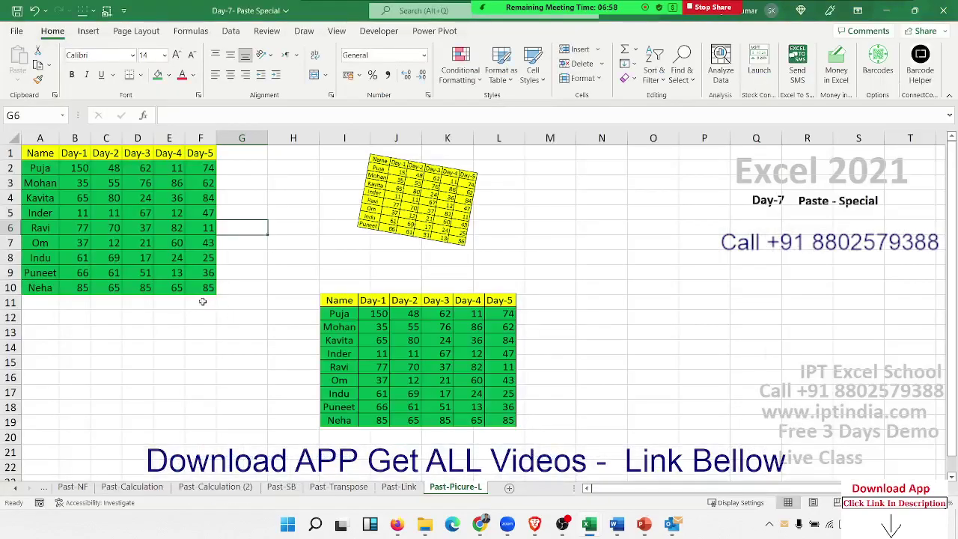
{"action": "left_click", "coordinate": [212, 299]}
{"action": "left_click_drag", "start_coordinate": [209, 291], "coordinate": [40, 150]}
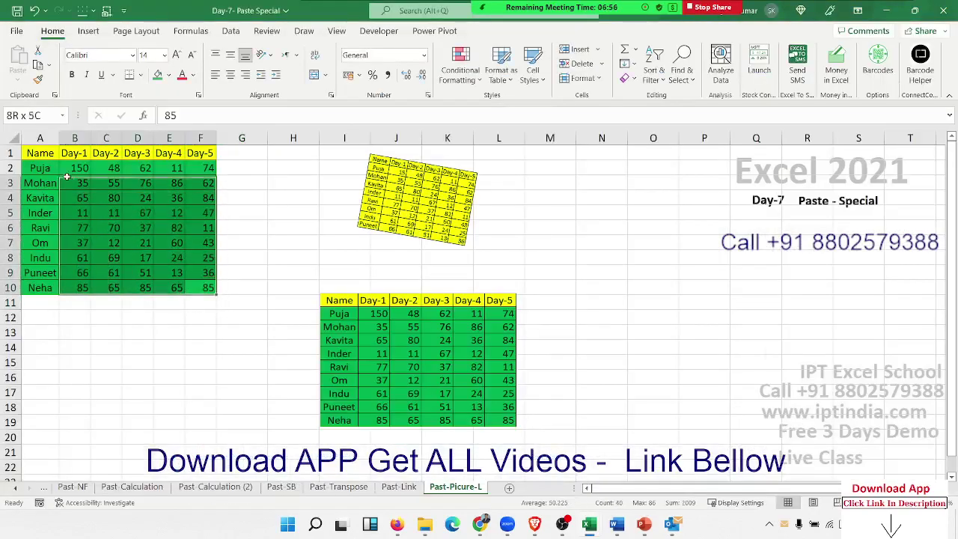
{"action": "key", "text": "ctrl+c"}
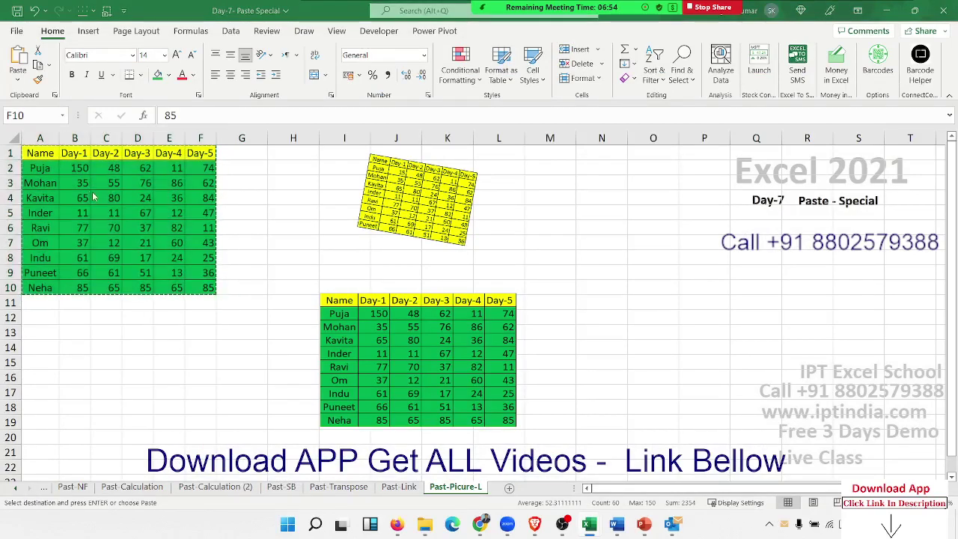
{"action": "key", "text": "alt+Tab"}
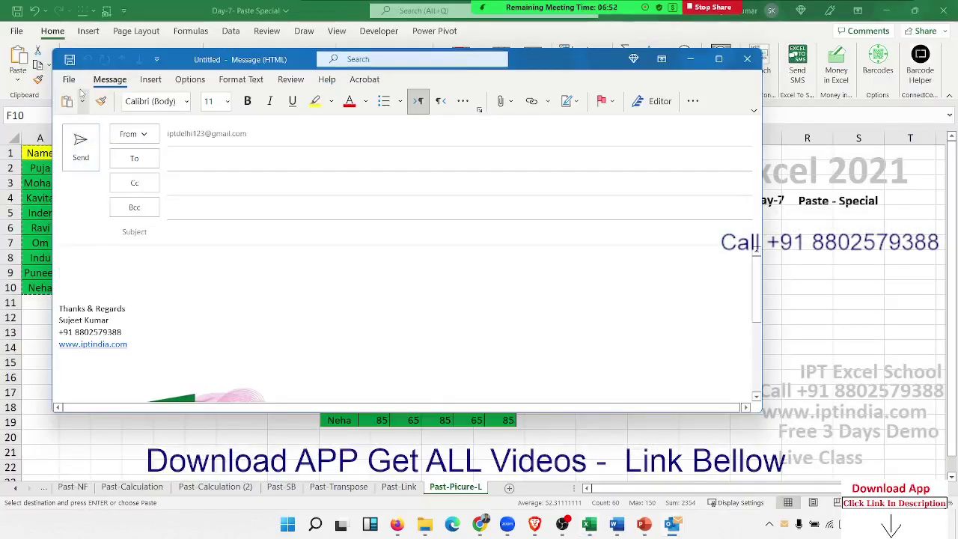
Paste Special the table into the email as a linked Microsoft Excel Worksheet Object.
{"action": "left_click", "coordinate": [82, 107]}
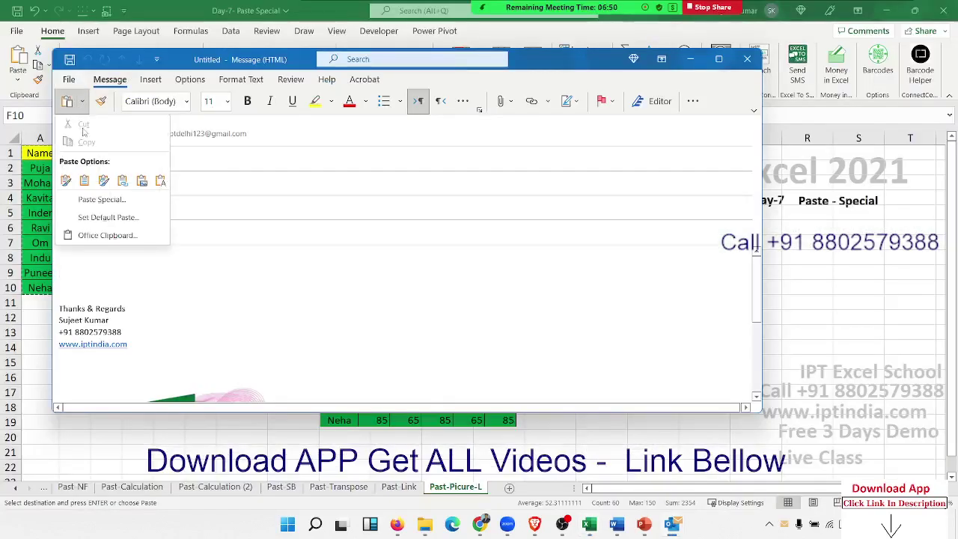
{"action": "left_click", "coordinate": [89, 201]}
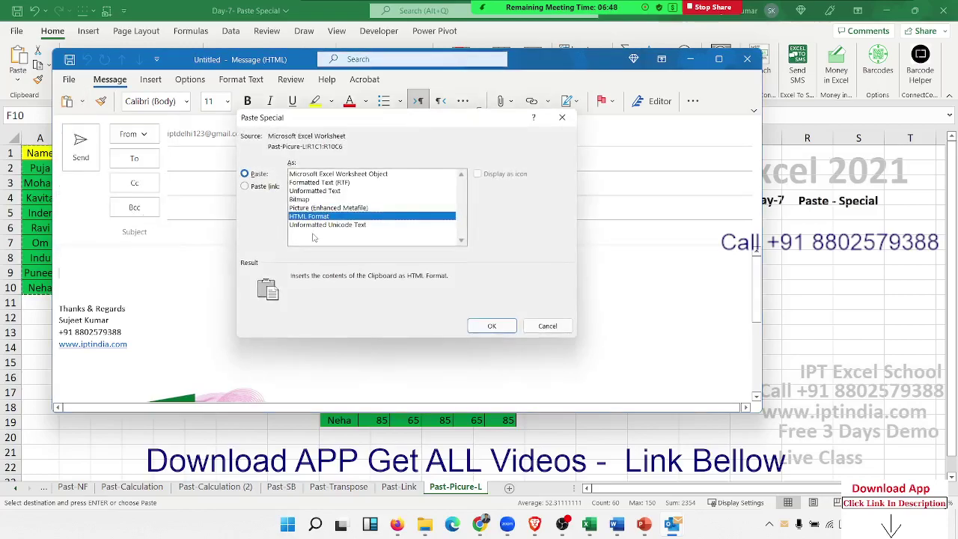
{"action": "left_click", "coordinate": [277, 188]}
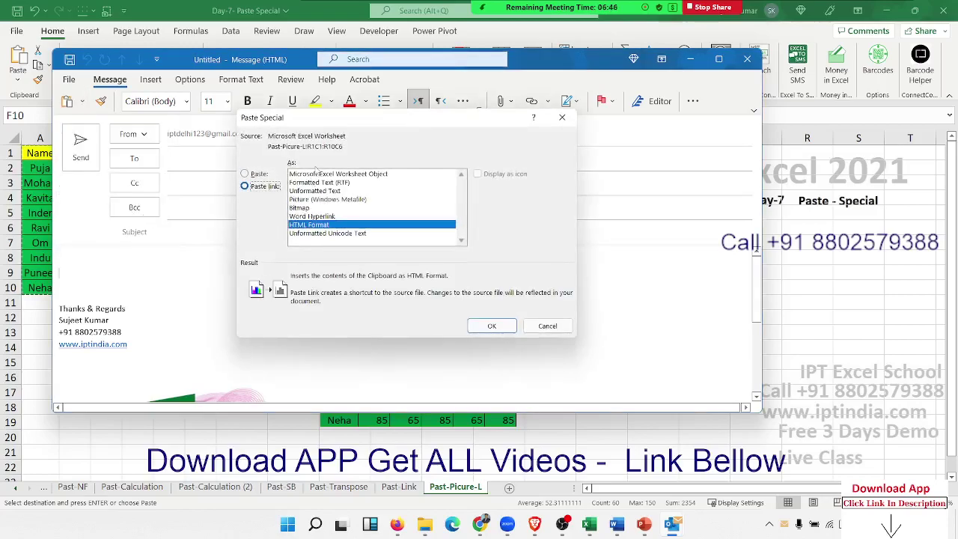
{"action": "left_click", "coordinate": [318, 176]}
{"action": "left_click", "coordinate": [492, 326]}
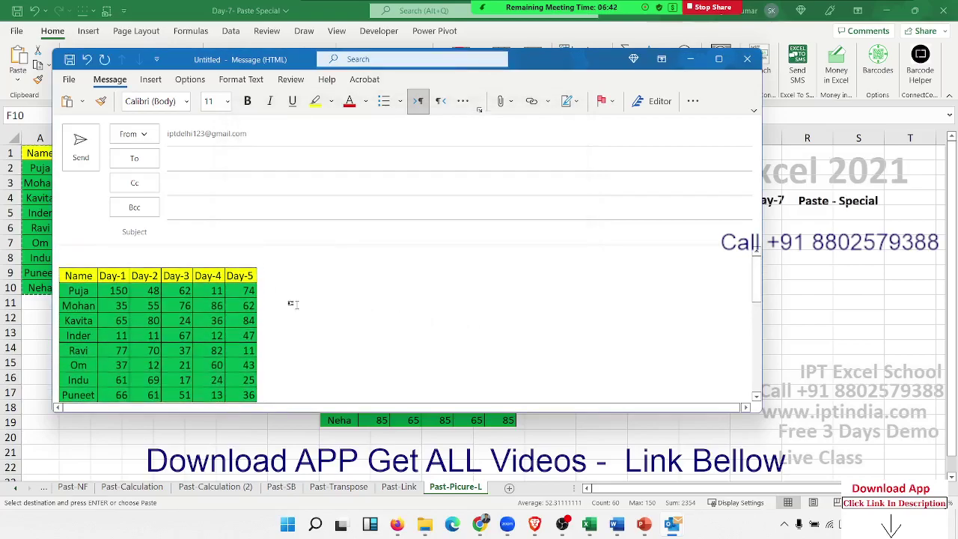
Save the message as Outlook Template 'Sales-1' on the Desktop, then close it without saving.
{"action": "left_click", "coordinate": [69, 80]}
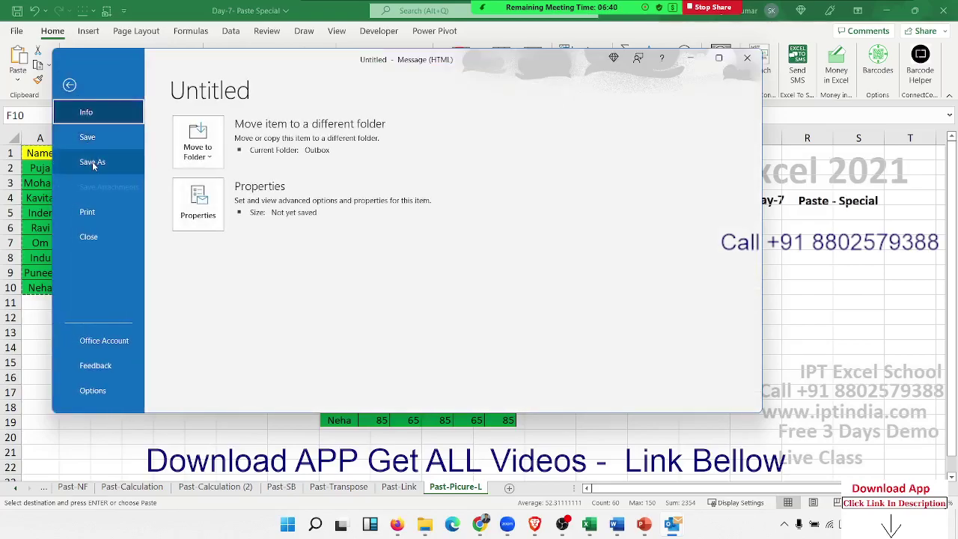
{"action": "left_click", "coordinate": [93, 163]}
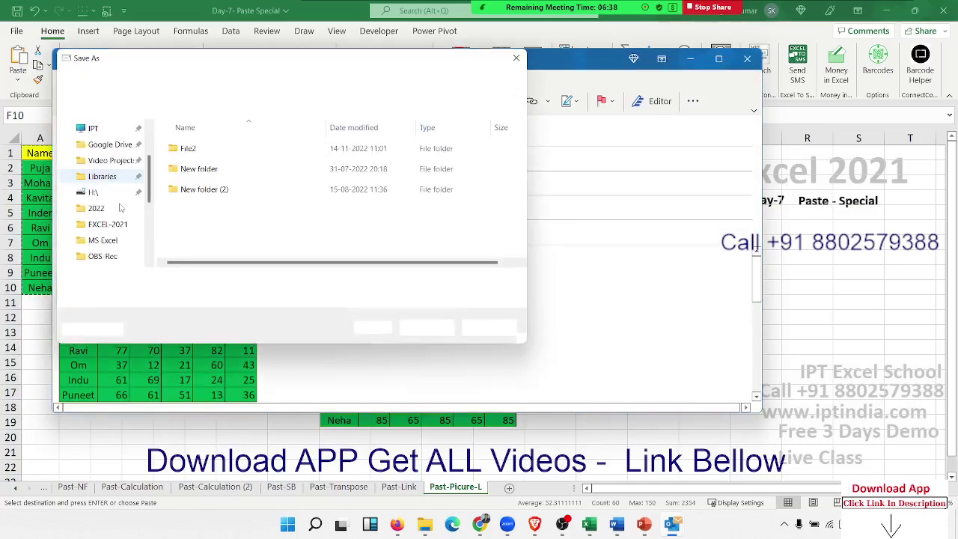
{"action": "left_click", "coordinate": [170, 299]}
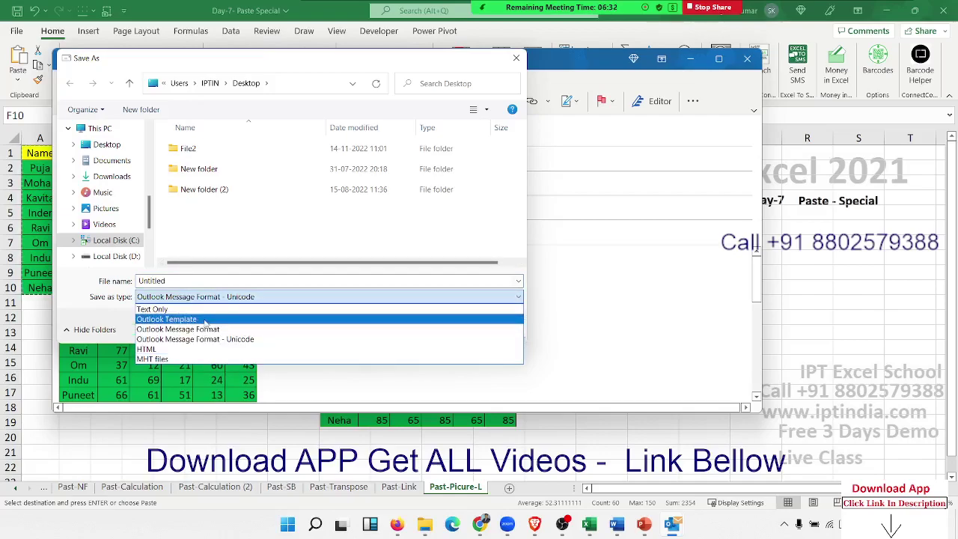
{"action": "left_click", "coordinate": [205, 321]}
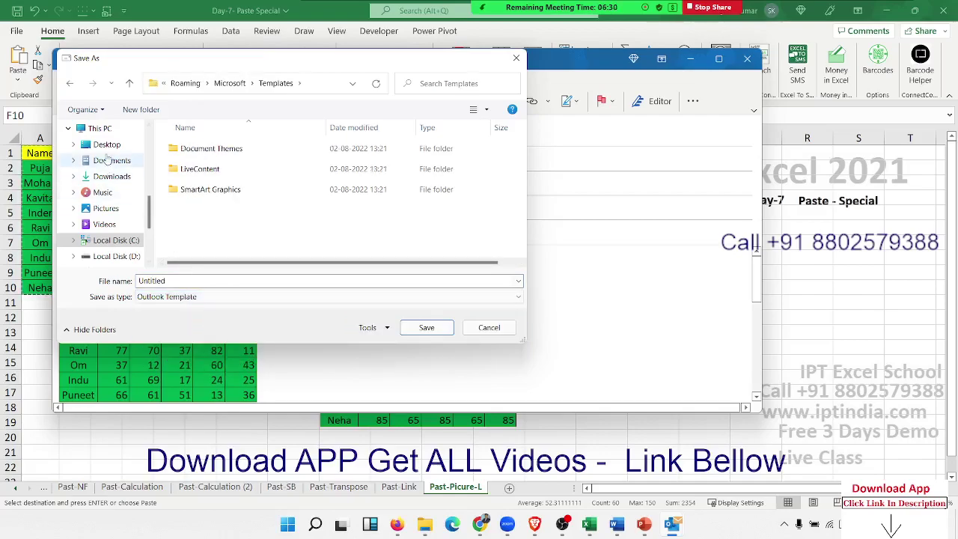
{"action": "left_click", "coordinate": [106, 146]}
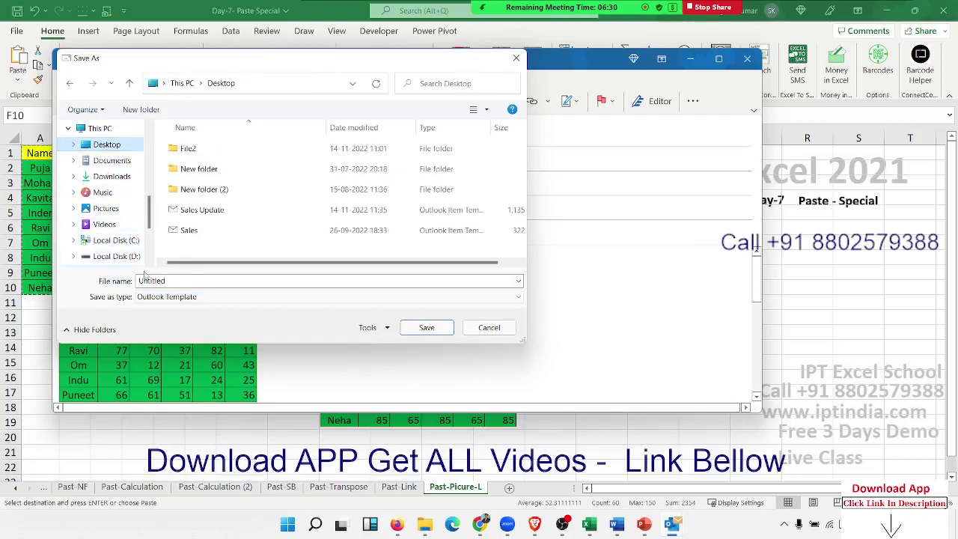
{"action": "left_click", "coordinate": [192, 234]}
{"action": "double_click", "coordinate": [185, 281]}
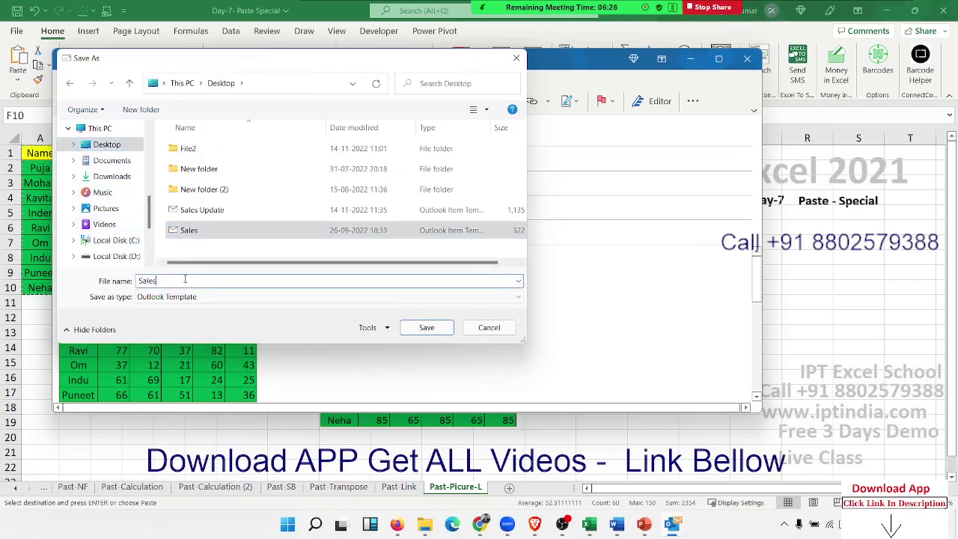
{"action": "type", "text": "-1"}
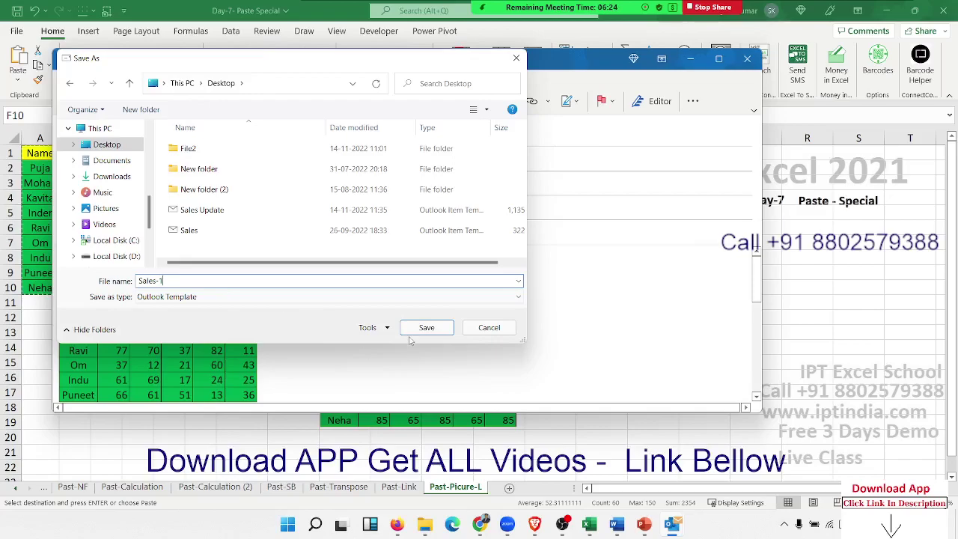
{"action": "left_click", "coordinate": [422, 327]}
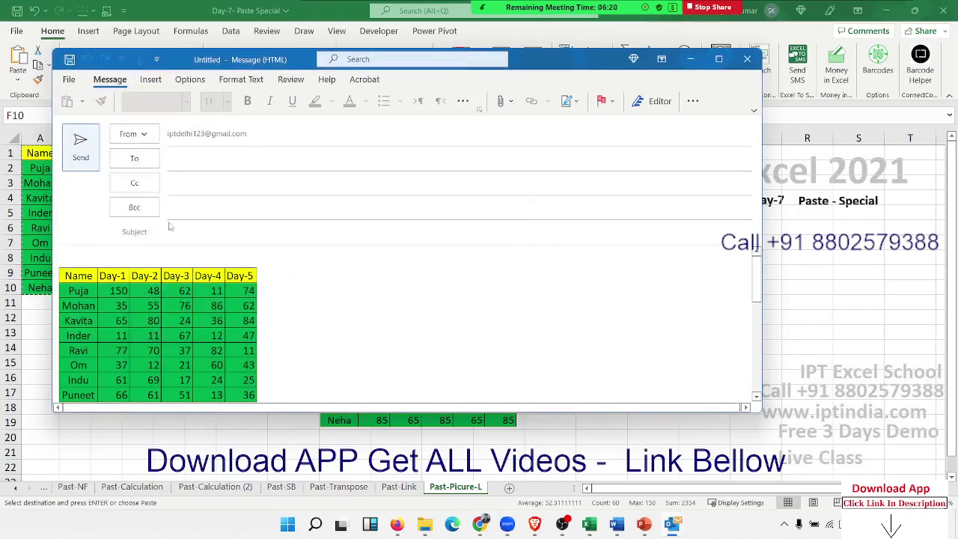
{"action": "left_click", "coordinate": [747, 58]}
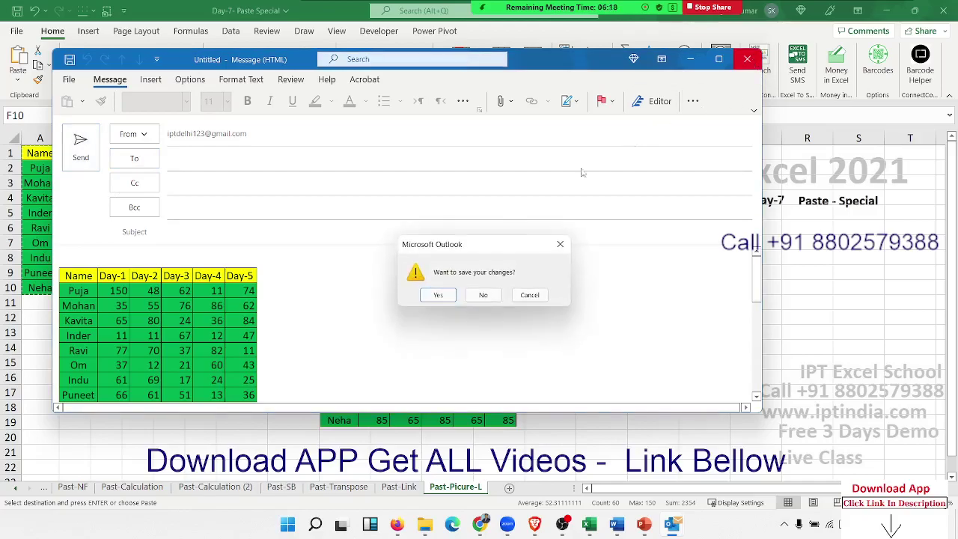
{"action": "left_click", "coordinate": [484, 295]}
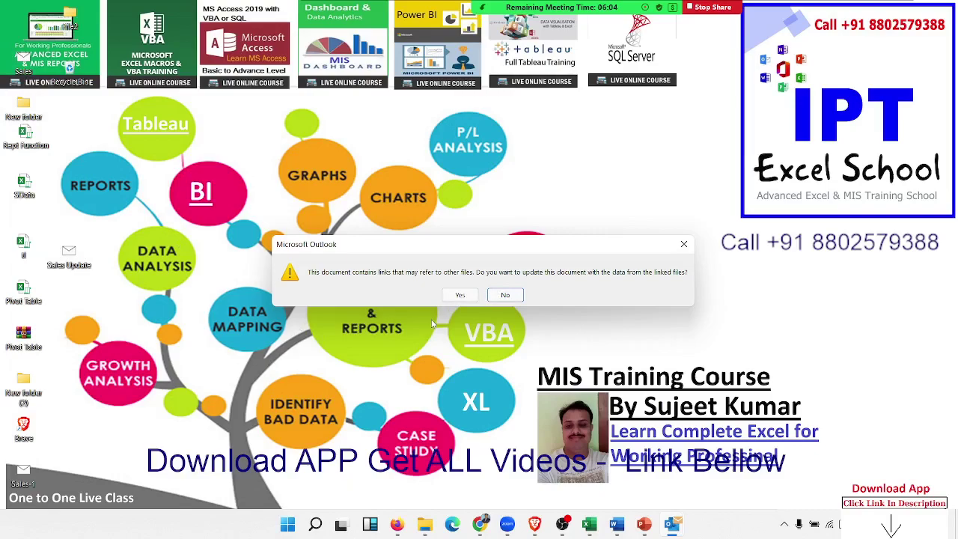
Open the Sales 1 template, select its 'Error! Not a valid link.' text, then return to Excel.
{"action": "left_click", "coordinate": [453, 296]}
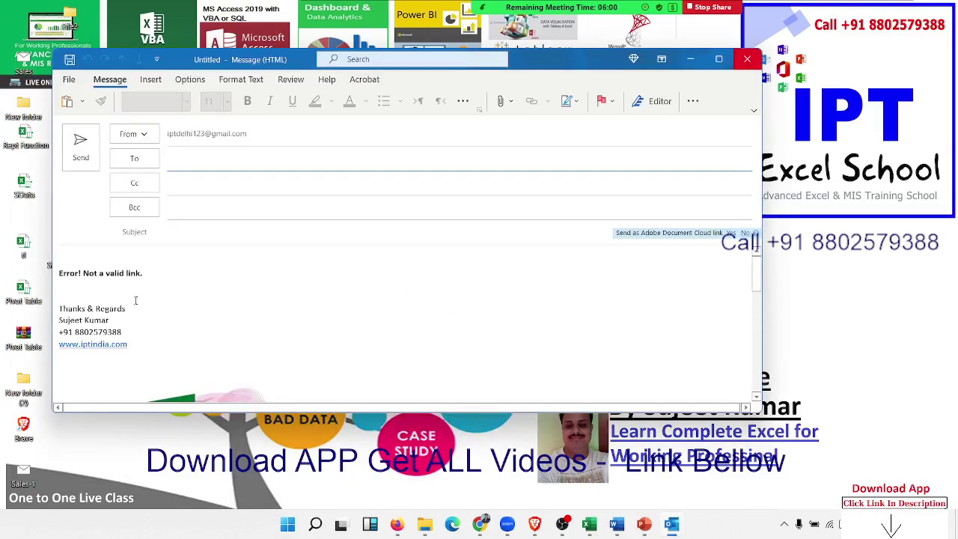
{"action": "left_click_drag", "start_coordinate": [144, 273], "coordinate": [55, 274]}
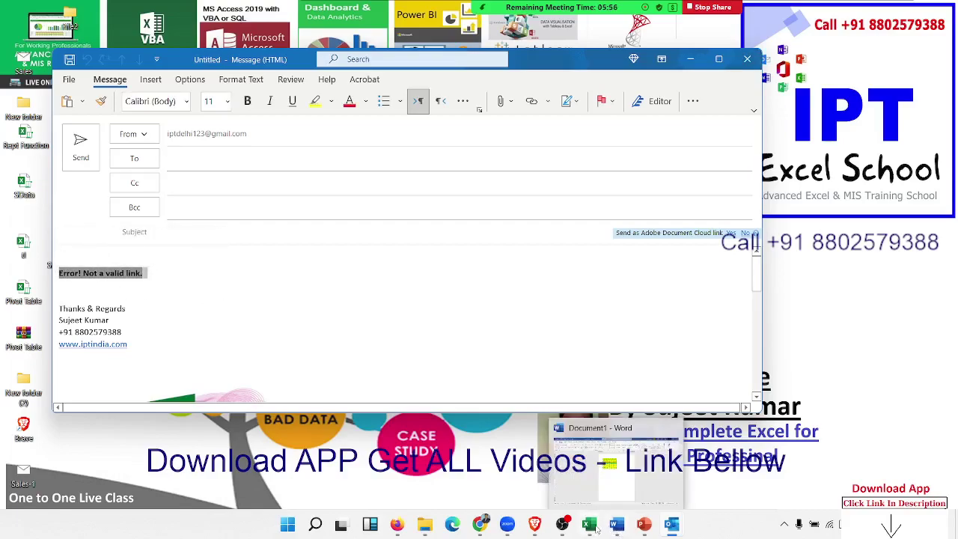
{"action": "mouse_move", "coordinate": [589, 525]}
{"action": "left_click", "coordinate": [631, 497]}
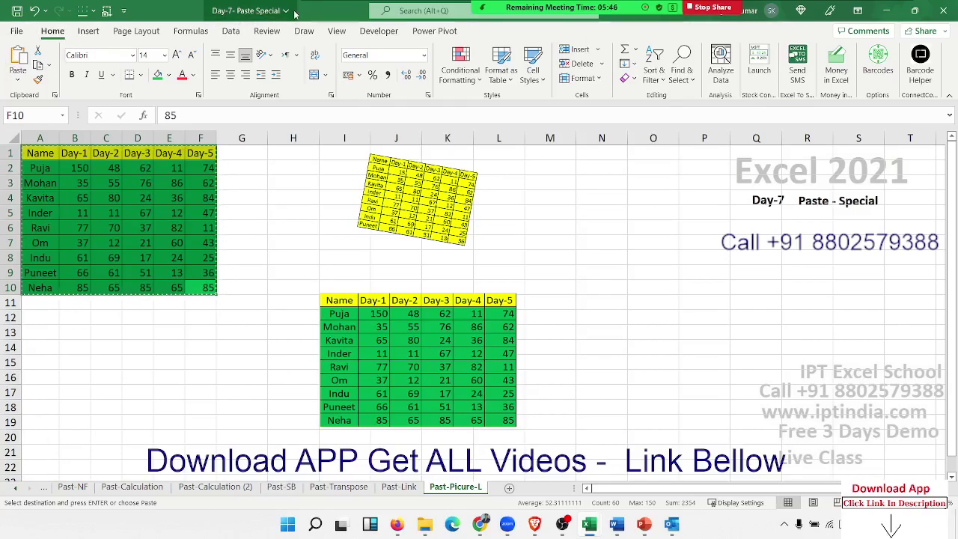
Save the Day-7 Paste Special workbook into the Downloads folder via Save As > Browse.
{"action": "left_click", "coordinate": [196, 183]}
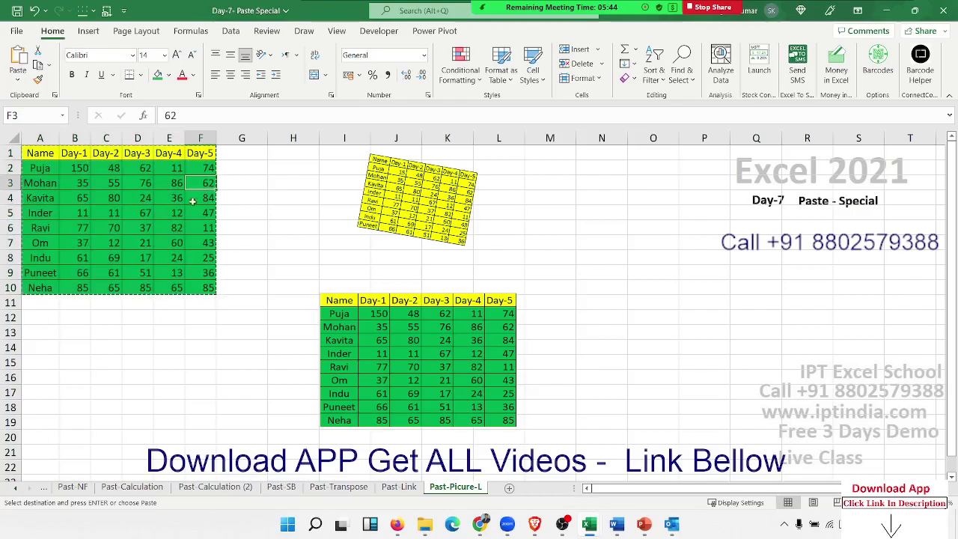
{"action": "left_click", "coordinate": [105, 184]}
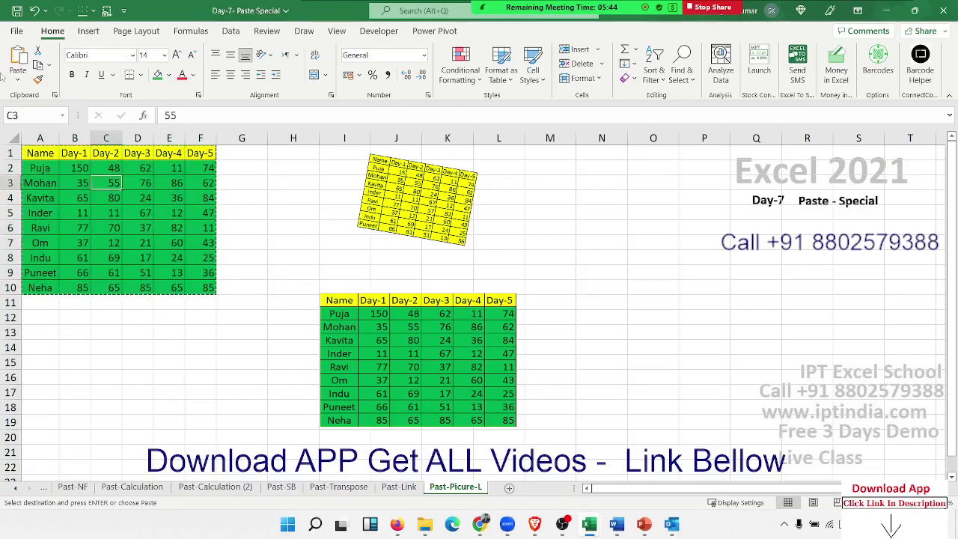
{"action": "left_click", "coordinate": [16, 31]}
{"action": "left_click", "coordinate": [38, 199]}
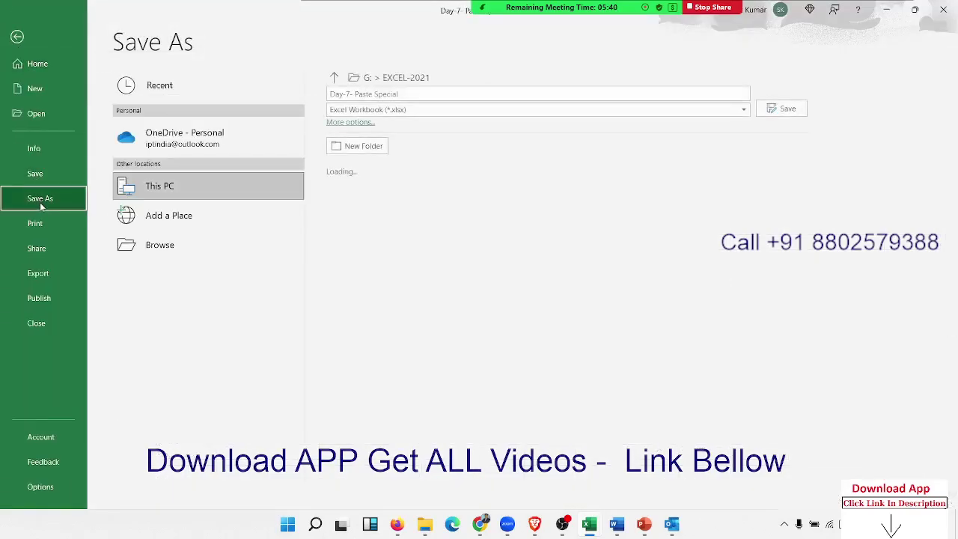
{"action": "left_click", "coordinate": [160, 246]}
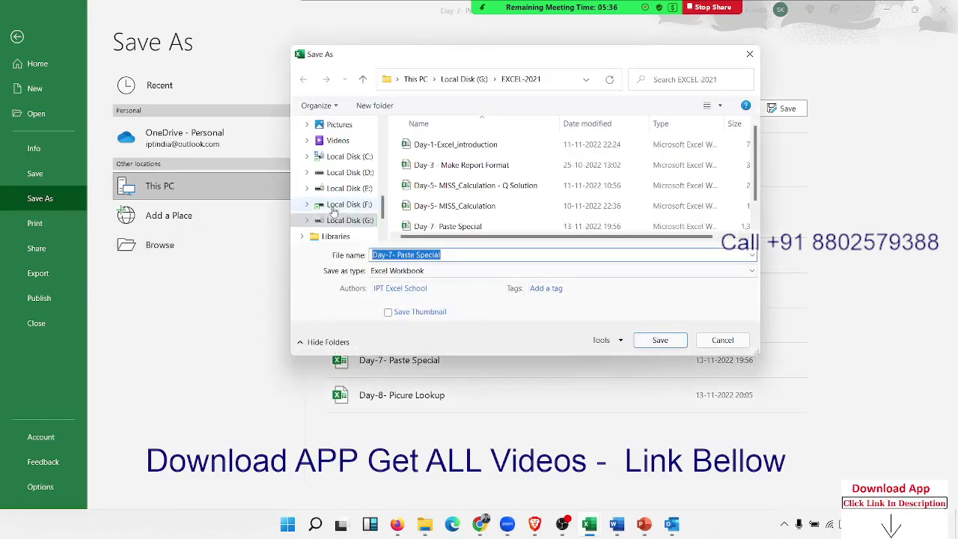
{"action": "scroll", "coordinate": [347, 183], "scroll_direction": "up", "scroll_amount": 2}
{"action": "left_click", "coordinate": [346, 158]}
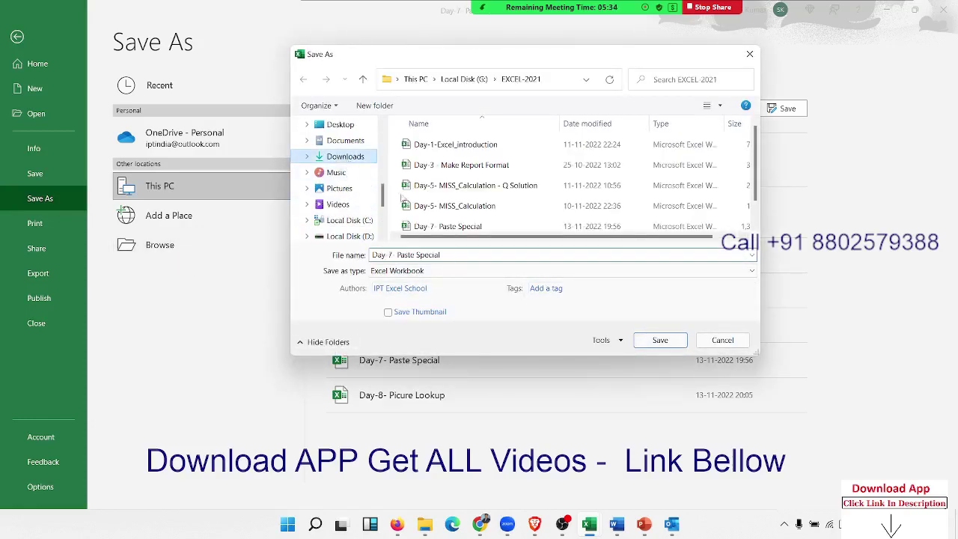
{"action": "left_click", "coordinate": [660, 341]}
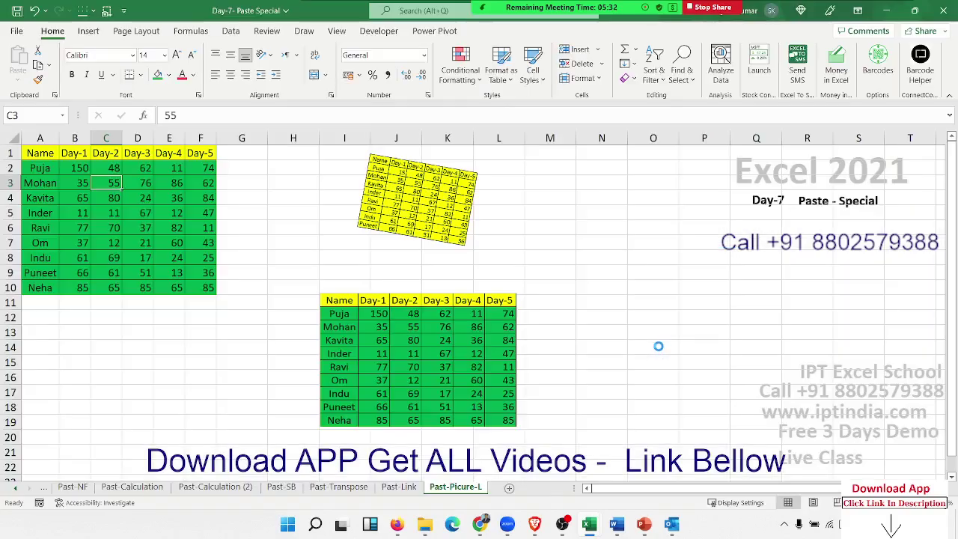
{"action": "left_click", "coordinate": [154, 253]}
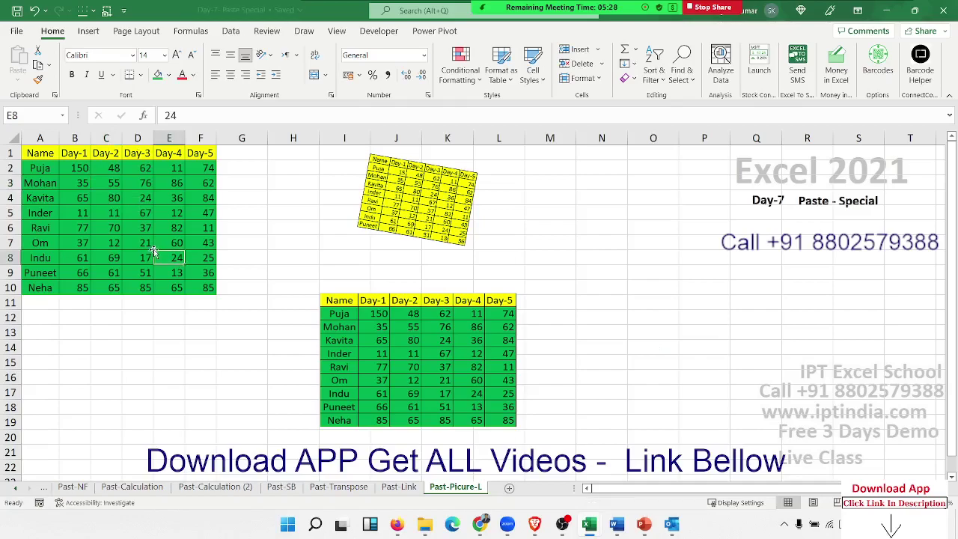
{"action": "mouse_move", "coordinate": [671, 524]}
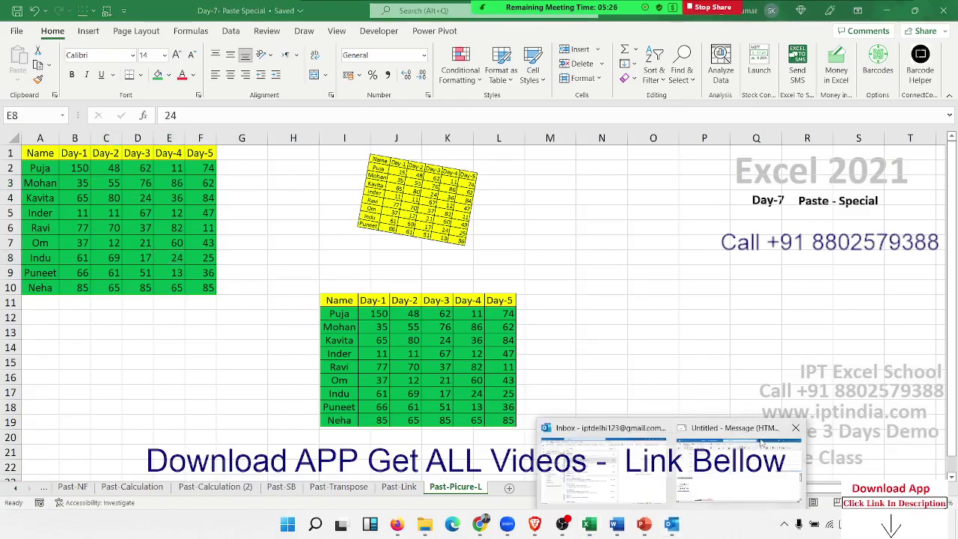
{"action": "left_click", "coordinate": [795, 430]}
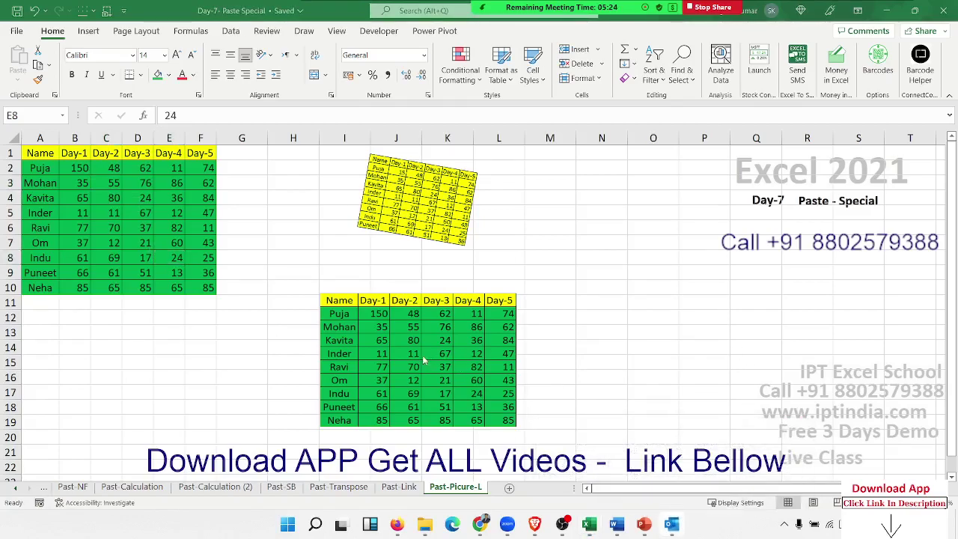
Close the broken-link message in Outlook without saving it.
{"action": "key", "text": "super+d"}
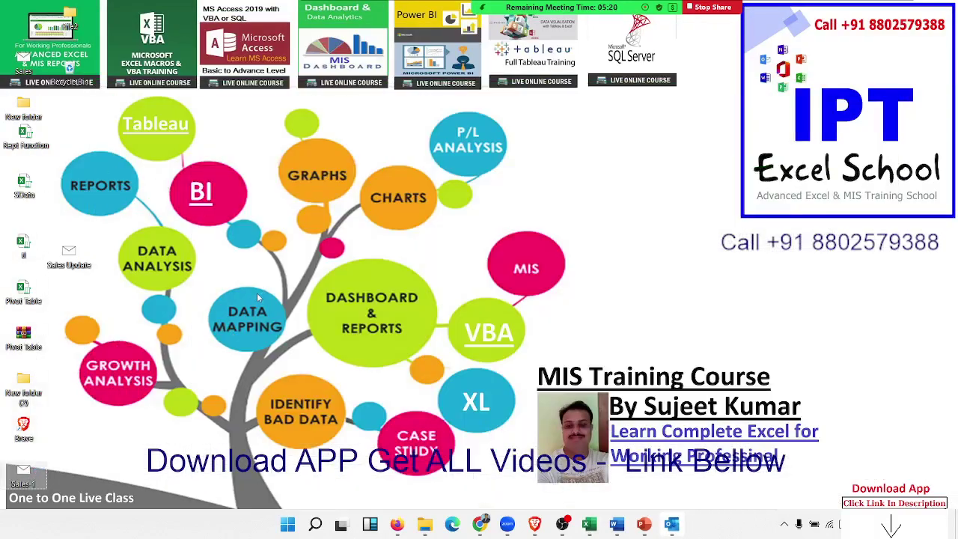
{"action": "left_click", "coordinate": [679, 526]}
{"action": "left_click", "coordinate": [464, 296]}
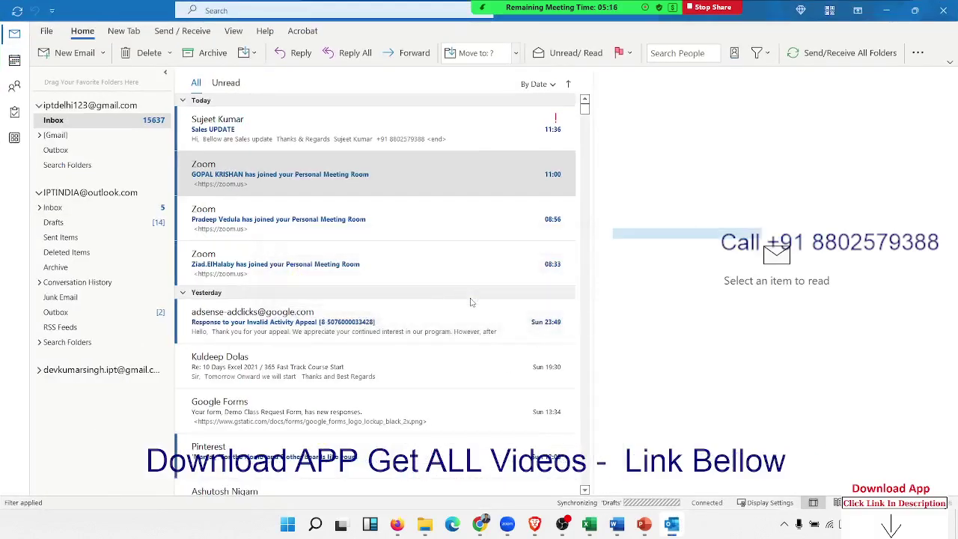
{"action": "left_click", "coordinate": [747, 59]}
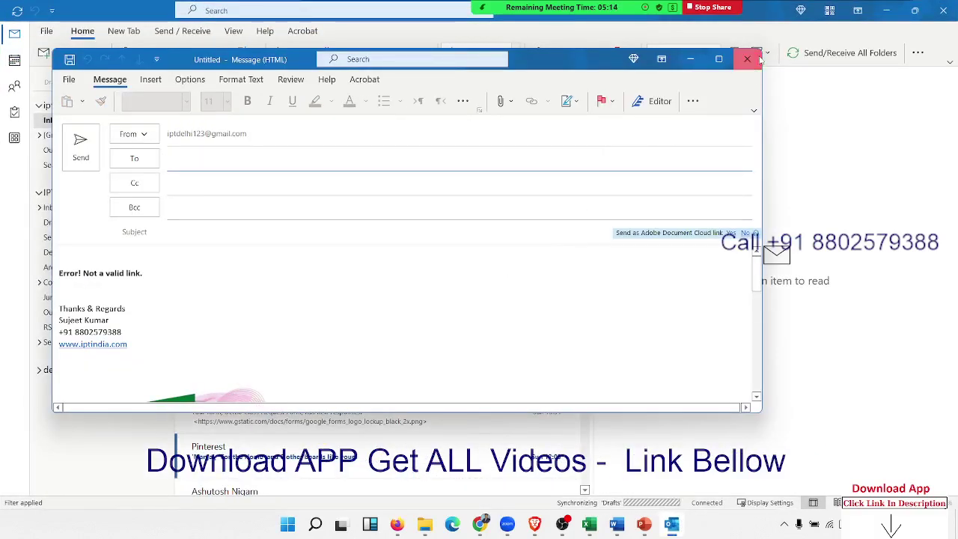
{"action": "left_click", "coordinate": [483, 295]}
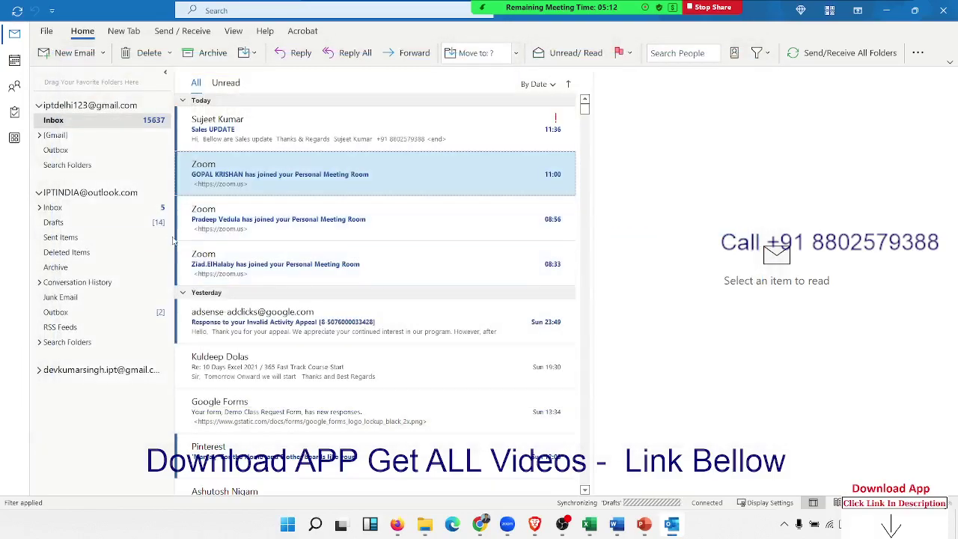
Permanently delete the three saved Sales template files from the desktop and return to Outlook.
{"action": "key", "text": "alt+Tab"}
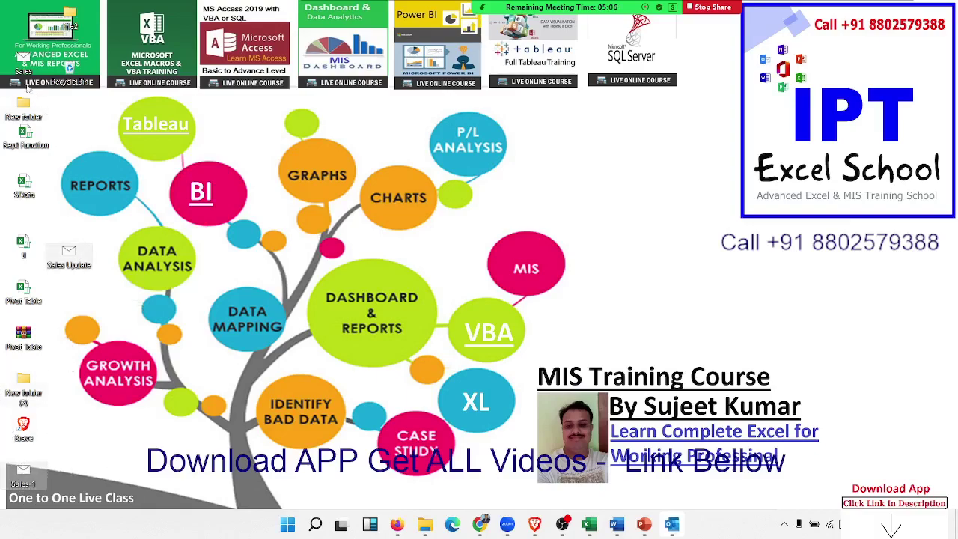
{"action": "key", "text": "shift+Delete"}
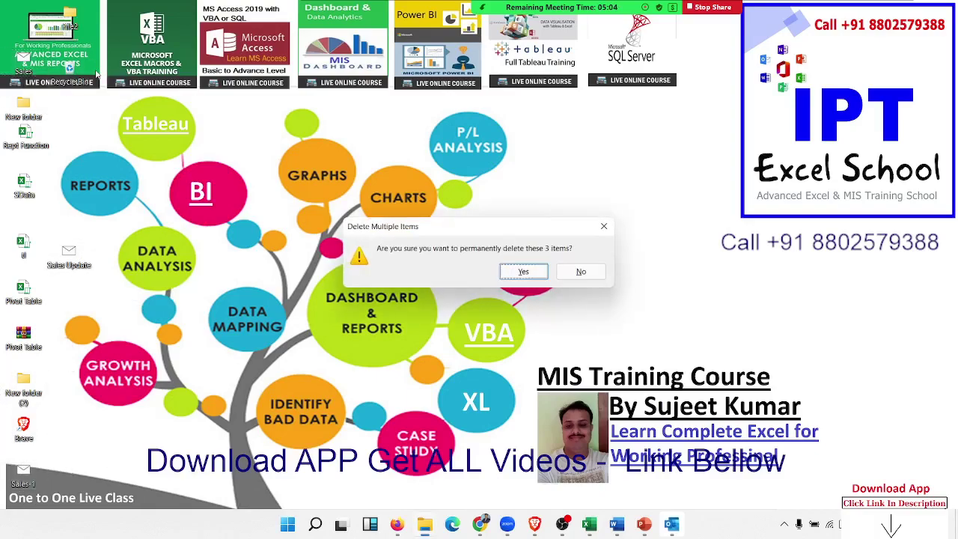
{"action": "left_click", "coordinate": [544, 275]}
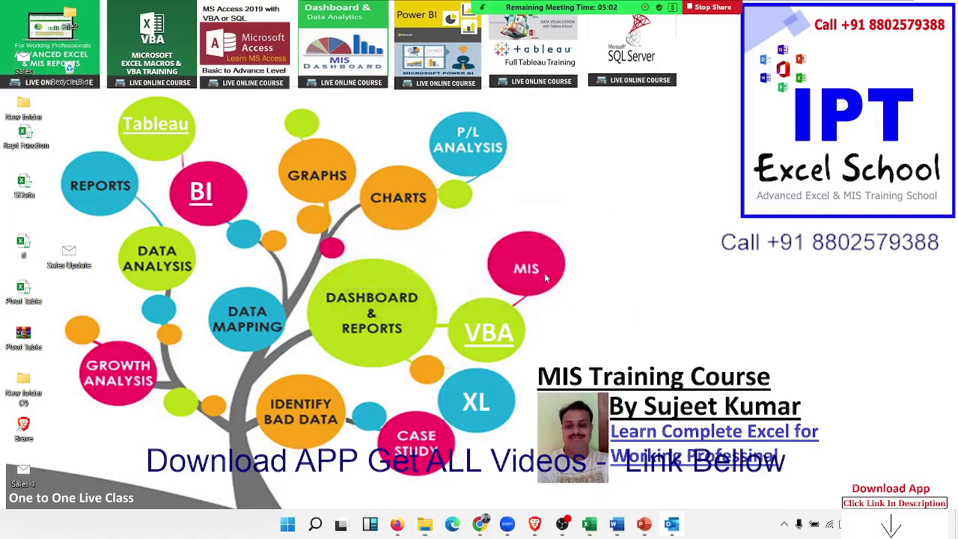
{"action": "left_click", "coordinate": [671, 524]}
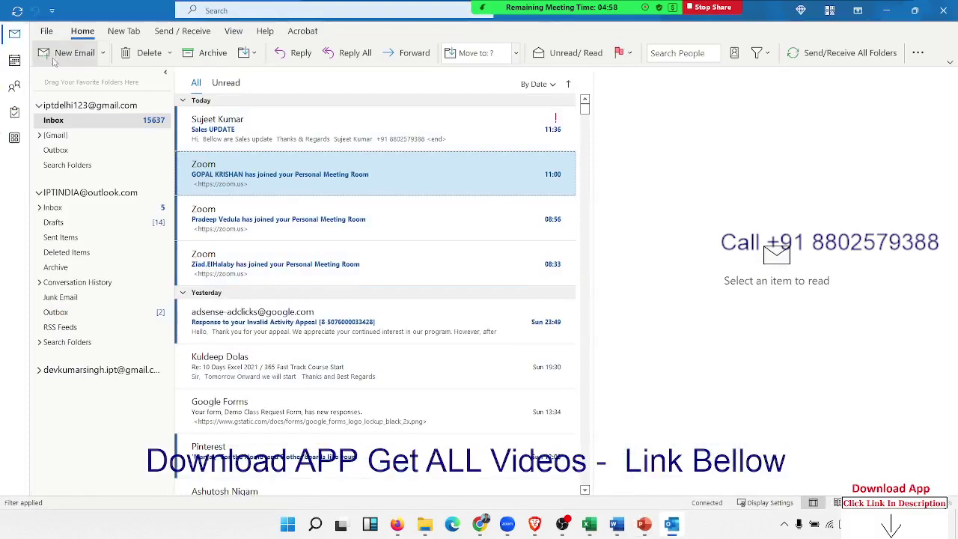
Start a new email, then copy the Excel name-and-score table A1:F10.
{"action": "left_click", "coordinate": [49, 54]}
{"action": "left_click", "coordinate": [84, 273]}
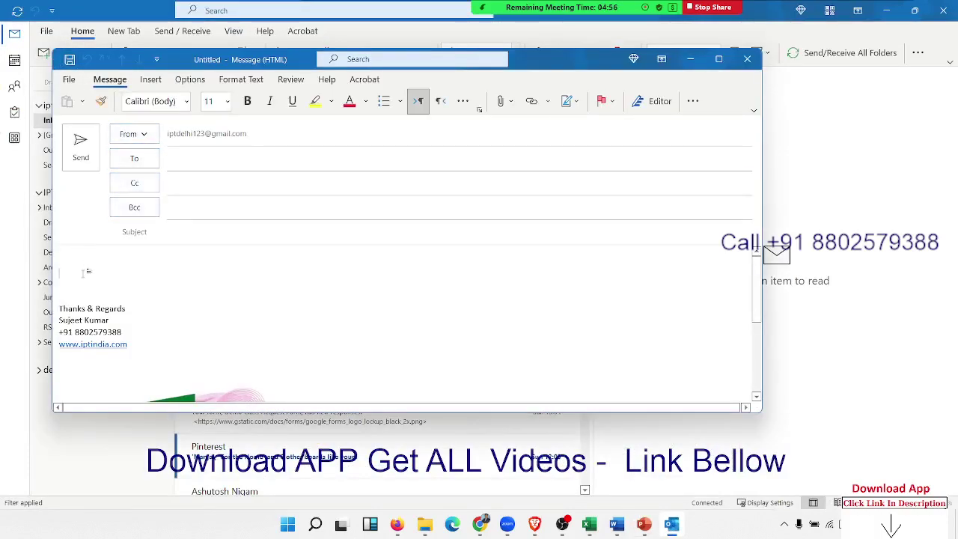
{"action": "right_click", "coordinate": [81, 271]}
{"action": "key", "text": "Escape"}
{"action": "left_click", "coordinate": [620, 485]}
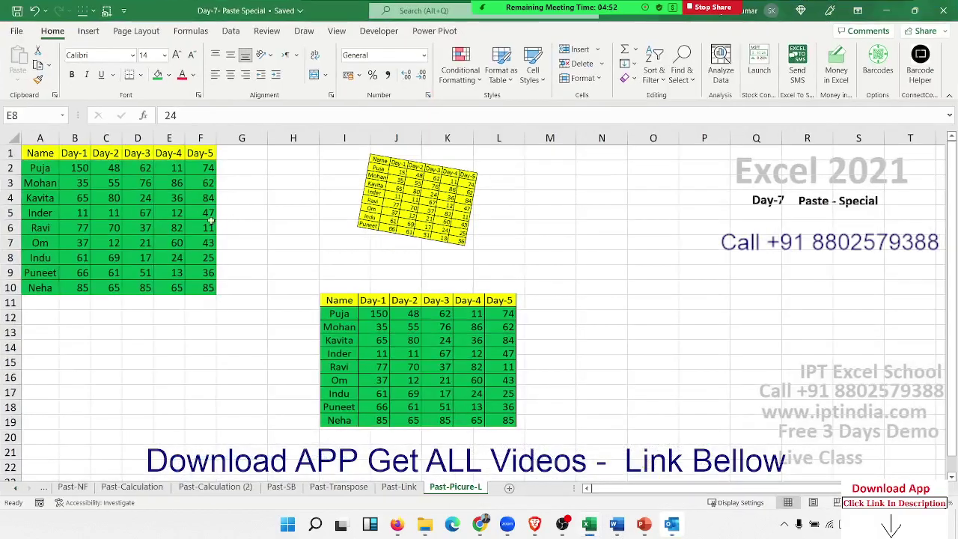
{"action": "left_click_drag", "start_coordinate": [39, 153], "coordinate": [207, 288]}
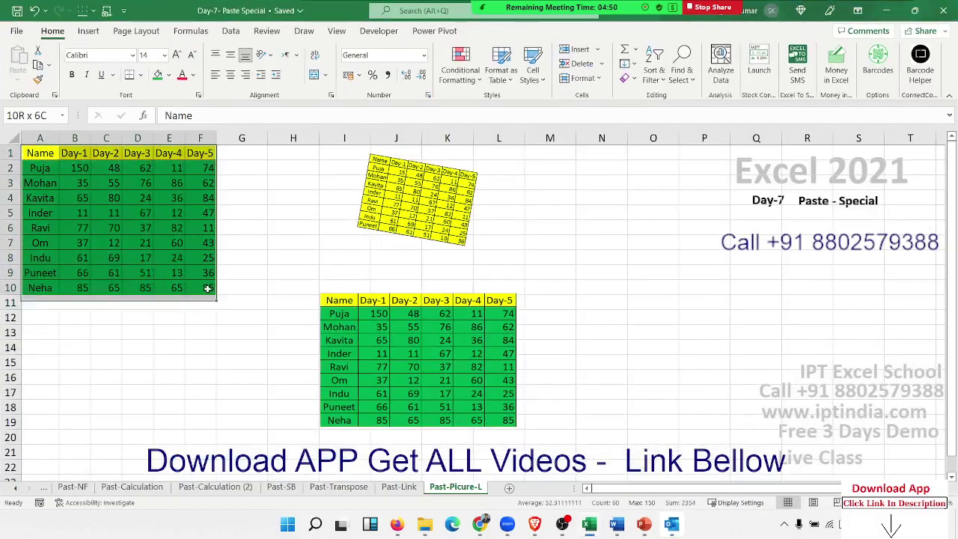
{"action": "key", "text": "ctrl+c"}
{"action": "key", "text": "alt+Tab"}
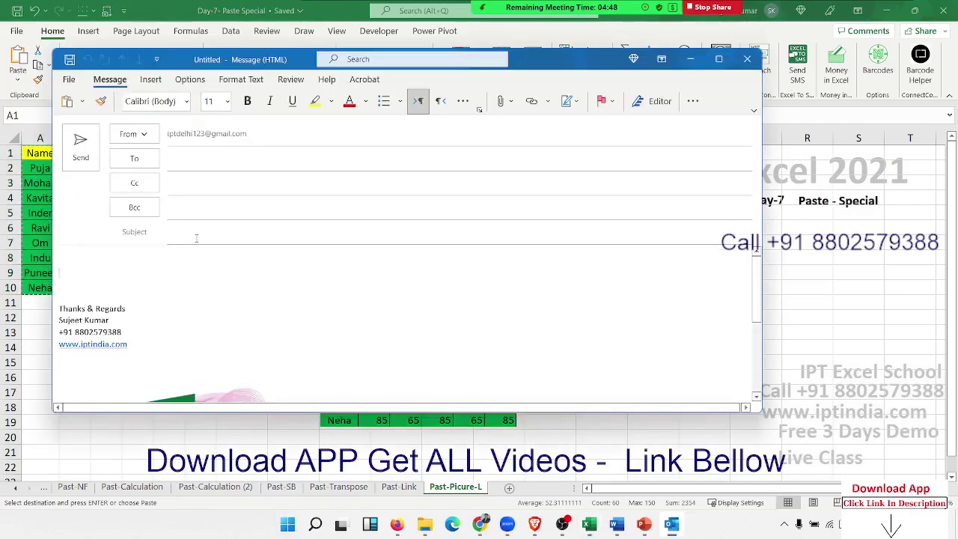
Paste the table into the message body as a linked Microsoft Excel Worksheet Object.
{"action": "left_click", "coordinate": [82, 103]}
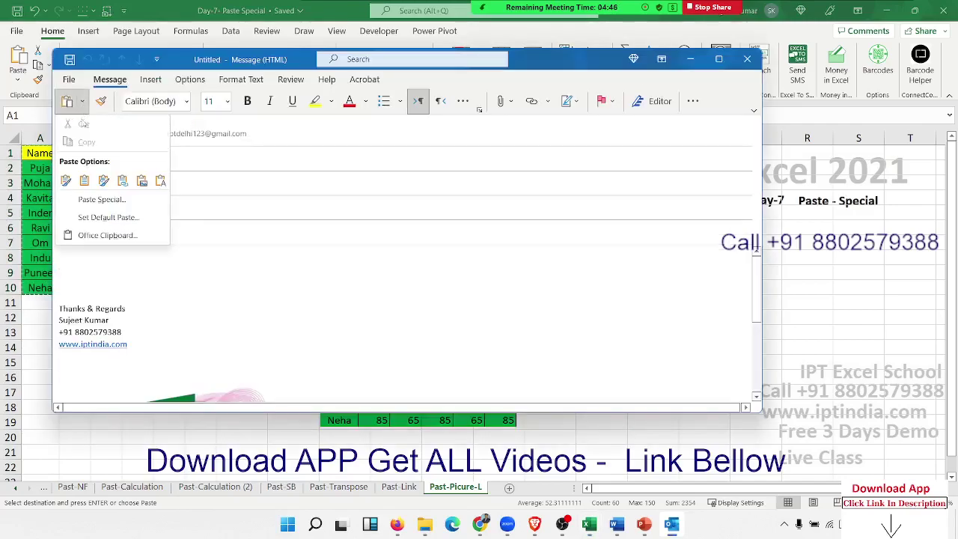
{"action": "left_click", "coordinate": [89, 200]}
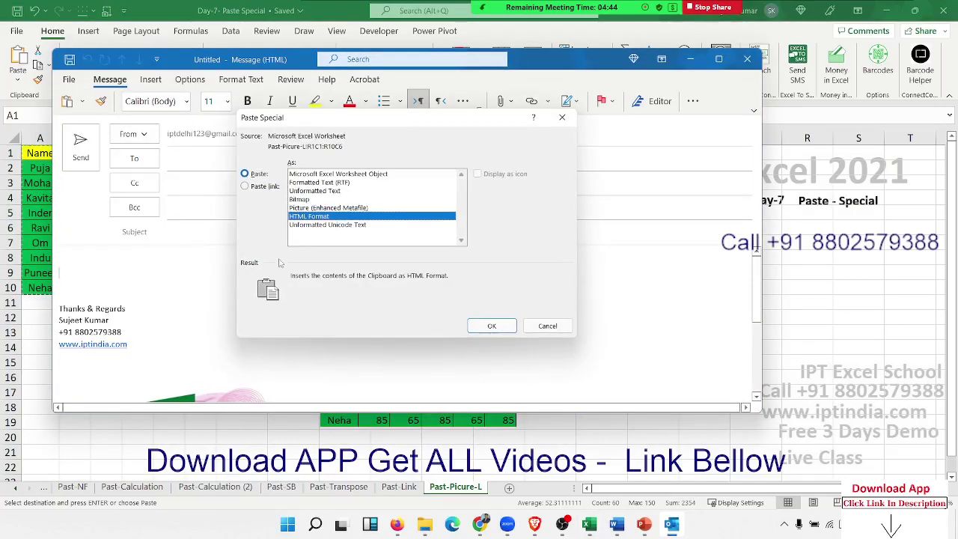
{"action": "left_click", "coordinate": [250, 188]}
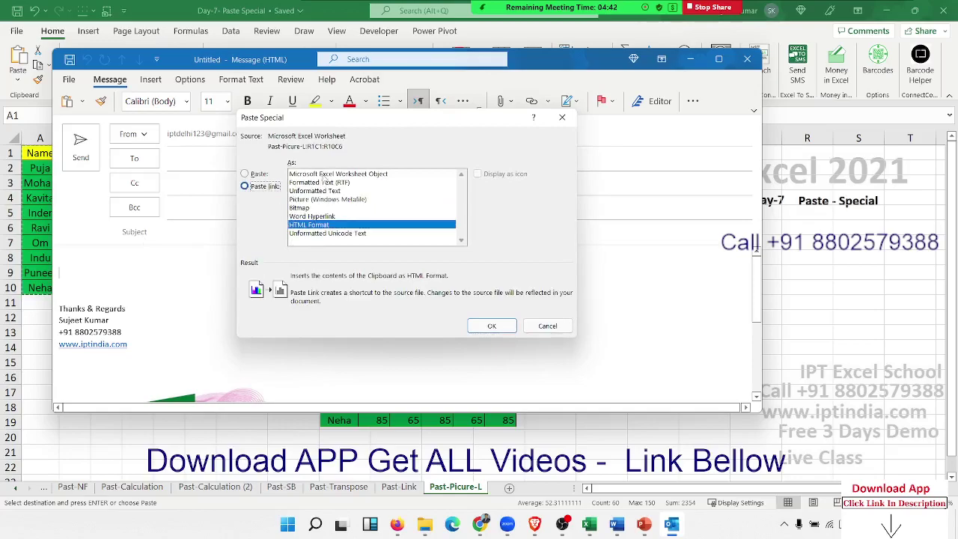
{"action": "left_click", "coordinate": [323, 175]}
{"action": "left_click", "coordinate": [490, 326]}
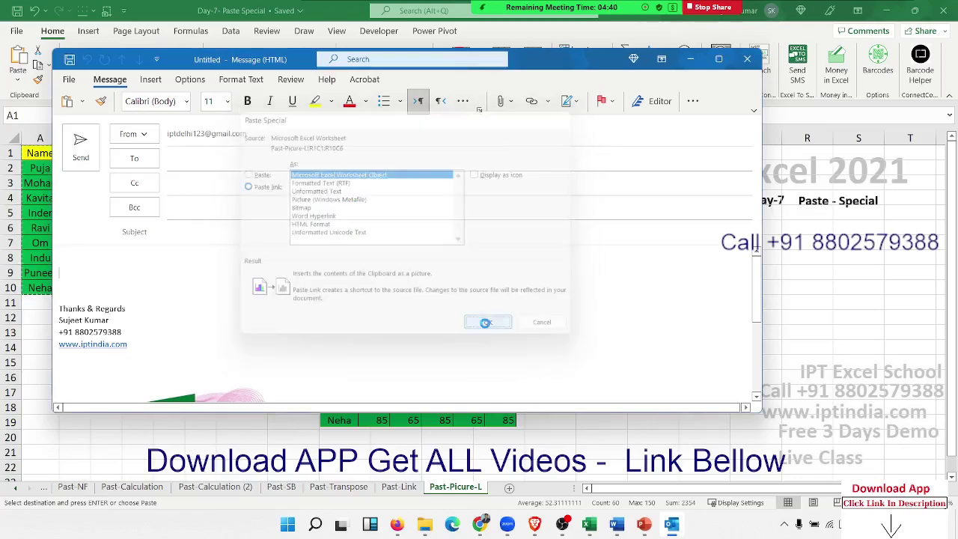
{"action": "left_click", "coordinate": [69, 80]}
{"action": "key", "text": "Escape"}
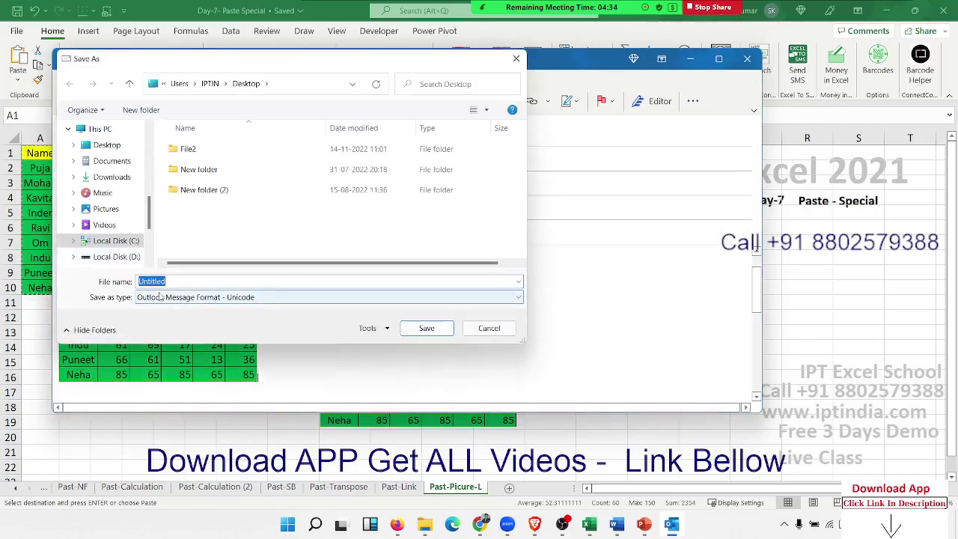
Save the linked-table message as an Outlook Template named Sales on the Desktop.
{"action": "left_click", "coordinate": [159, 298]}
{"action": "left_click", "coordinate": [163, 321]}
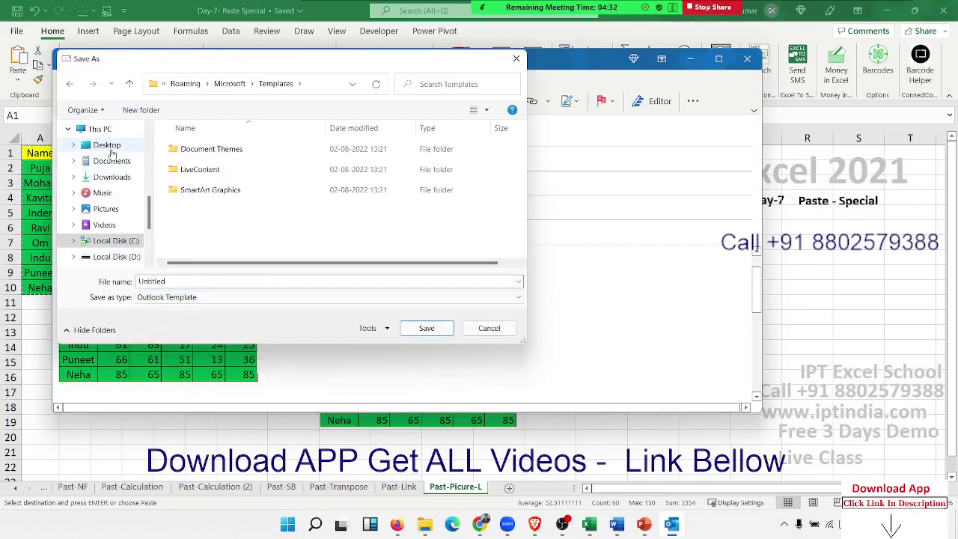
{"action": "double_click", "coordinate": [153, 280]}
{"action": "type", "text": "Sales"}
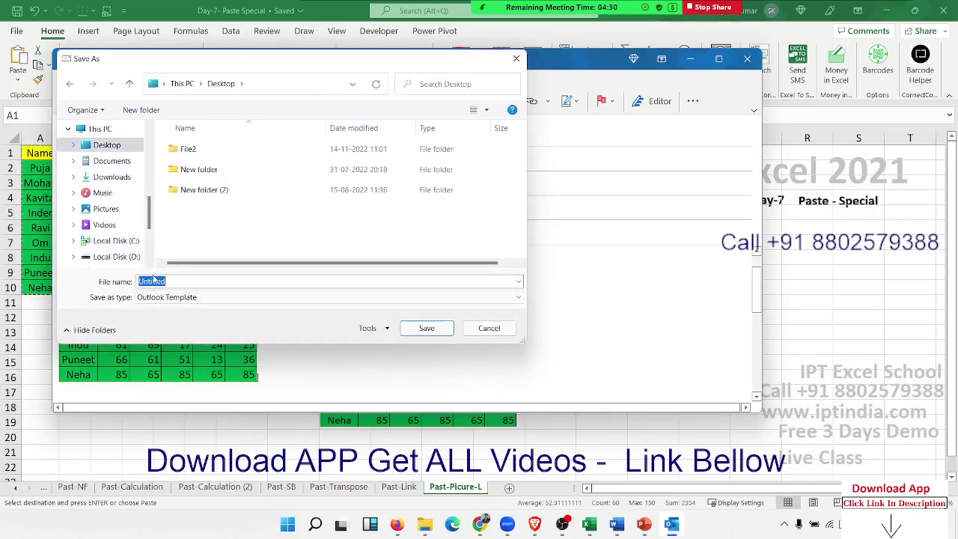
{"action": "left_click", "coordinate": [408, 328]}
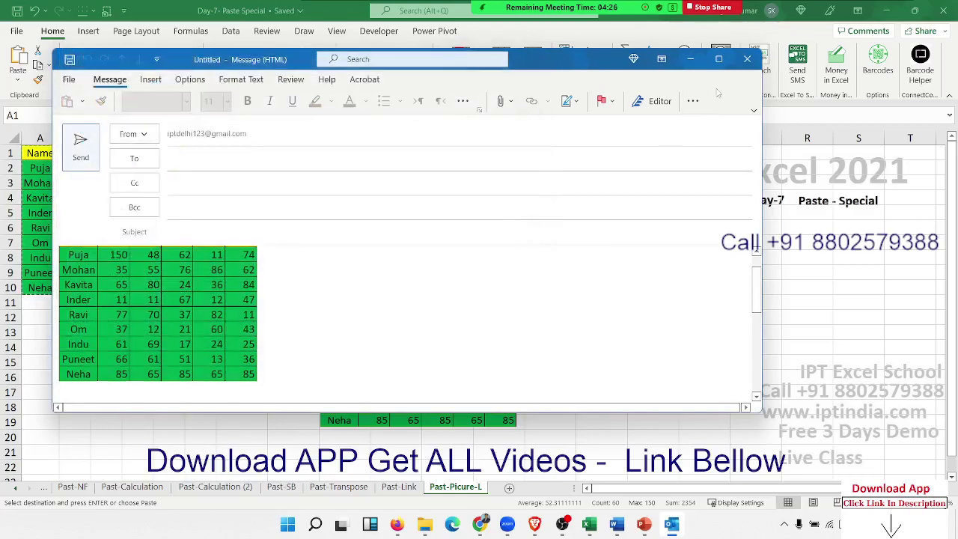
Close the message without saving and show the Windows desktop.
{"action": "left_click", "coordinate": [747, 59]}
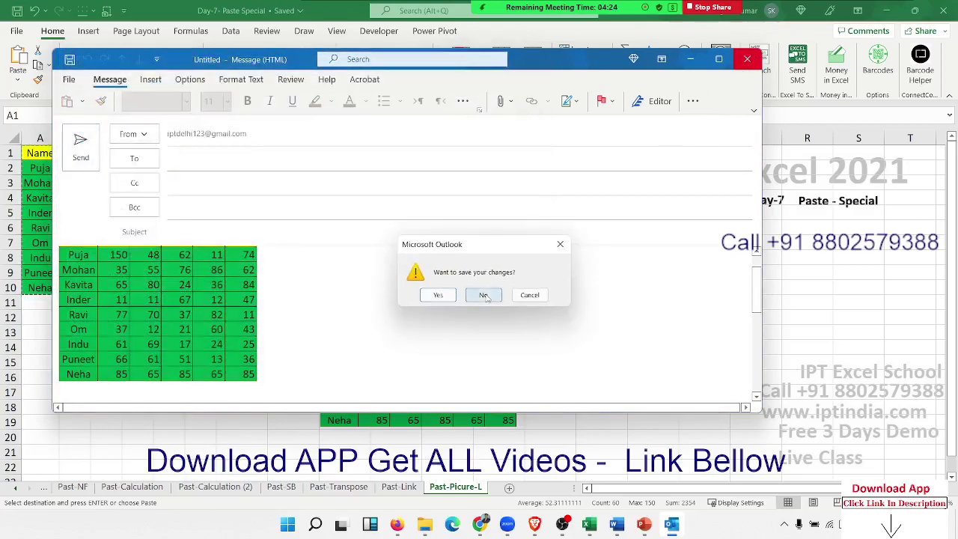
{"action": "left_click", "coordinate": [484, 295]}
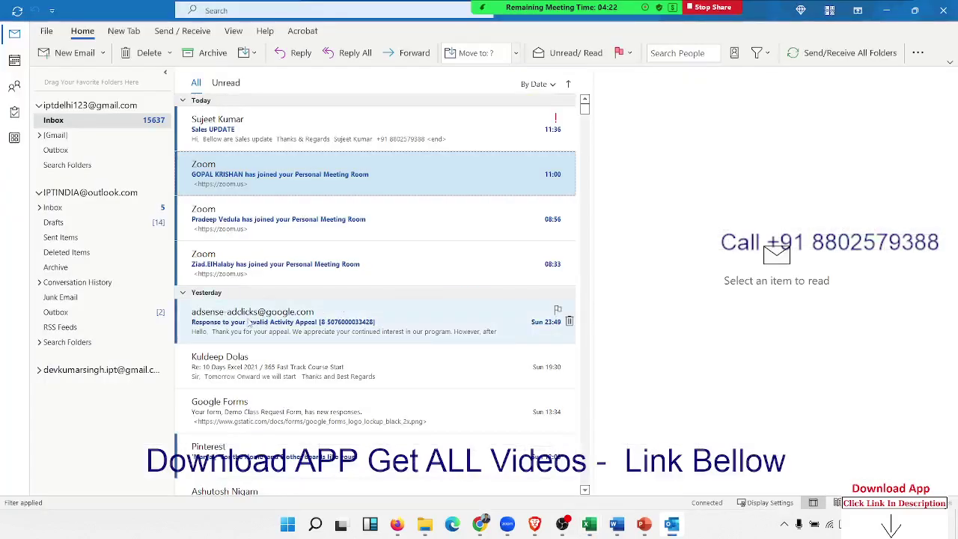
{"action": "key", "text": "super+d"}
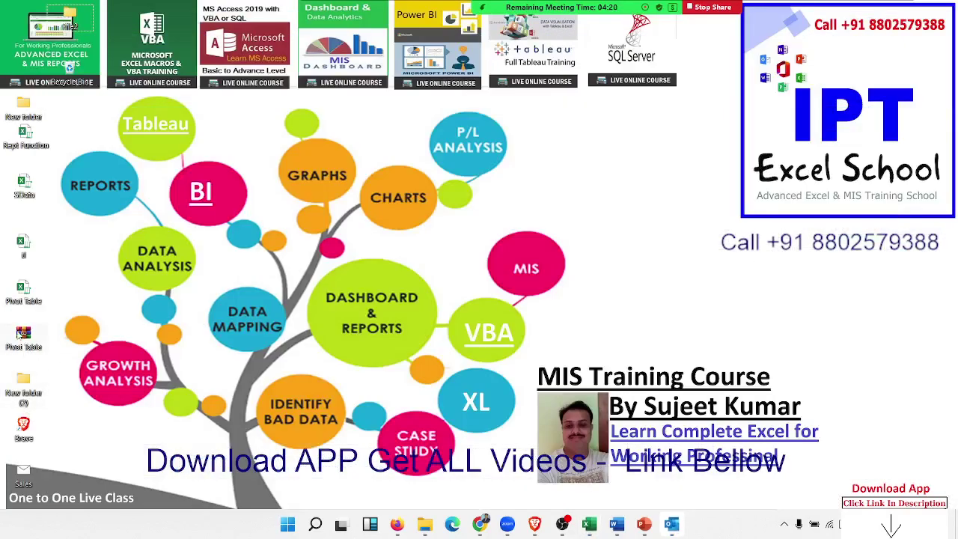
Reopen the Sales template, accept the link update, close it unsaved, and return to the Day-7 workbook in Excel.
{"action": "double_click", "coordinate": [23, 470]}
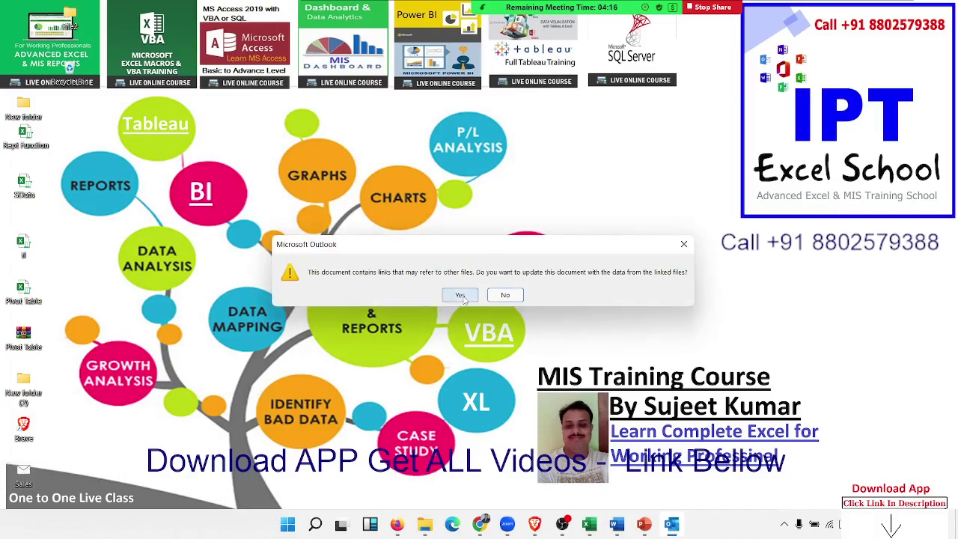
{"action": "left_click", "coordinate": [461, 296]}
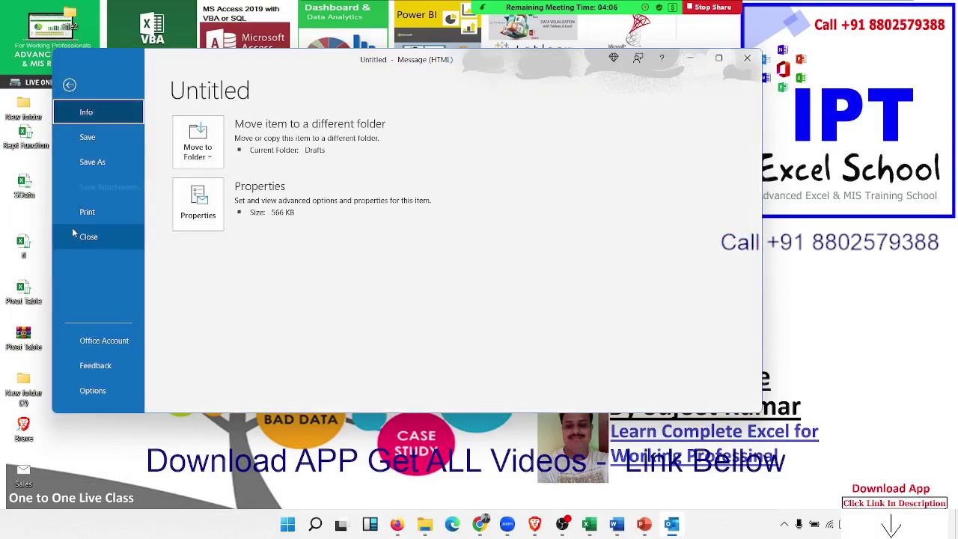
{"action": "left_click", "coordinate": [72, 229]}
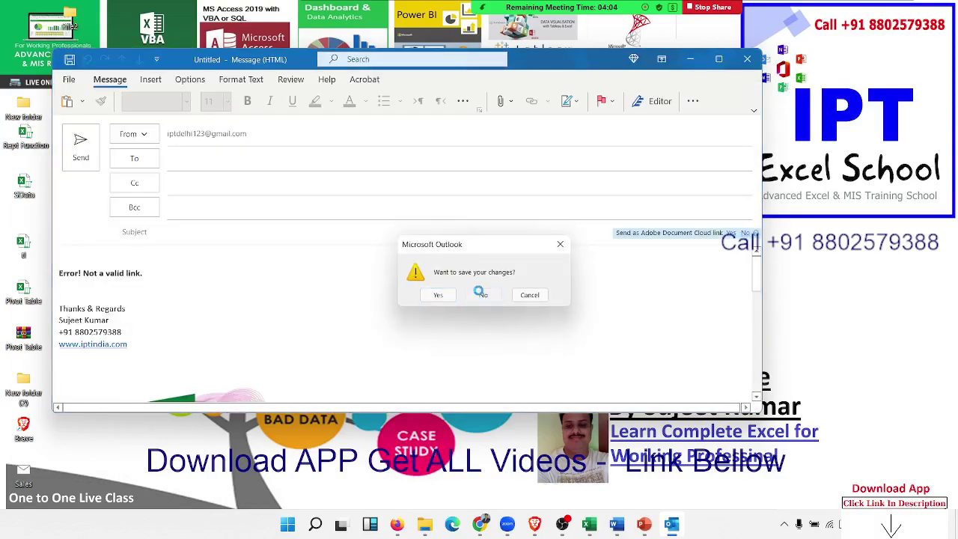
{"action": "left_click", "coordinate": [485, 297]}
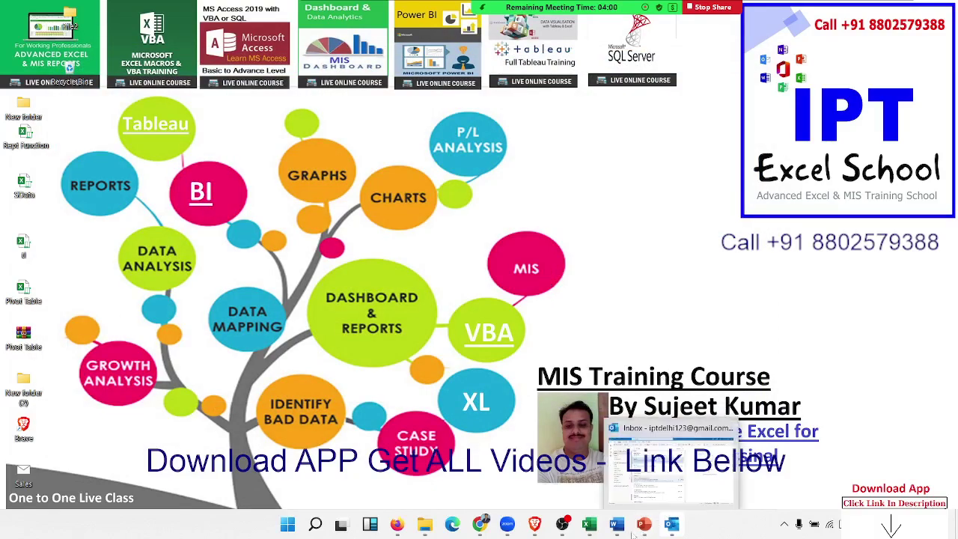
{"action": "mouse_move", "coordinate": [589, 524]}
{"action": "left_click", "coordinate": [637, 500]}
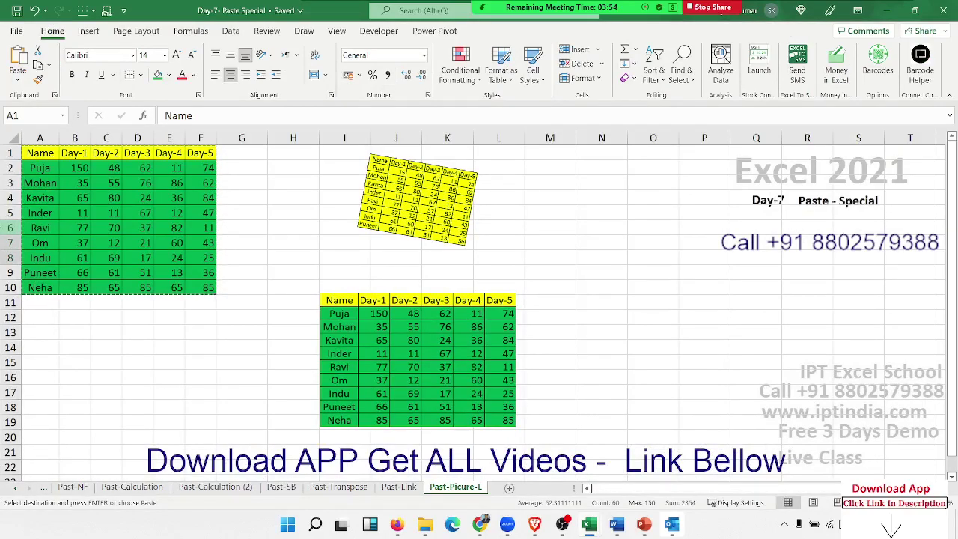
Select cell B18 below the name-and-score table and cancel the pending copy.
{"action": "left_click", "coordinate": [12, 487]}
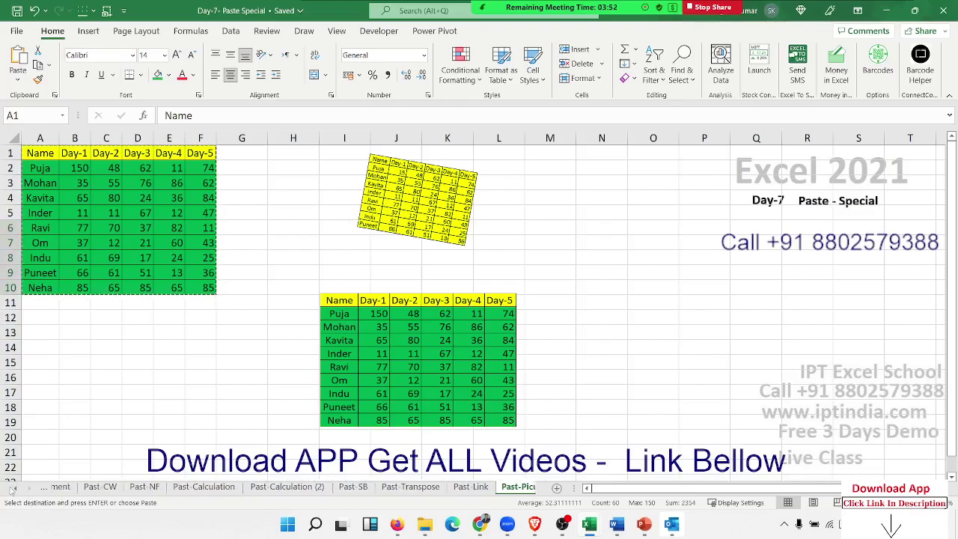
{"action": "left_click", "coordinate": [12, 487]}
{"action": "left_click", "coordinate": [77, 405]}
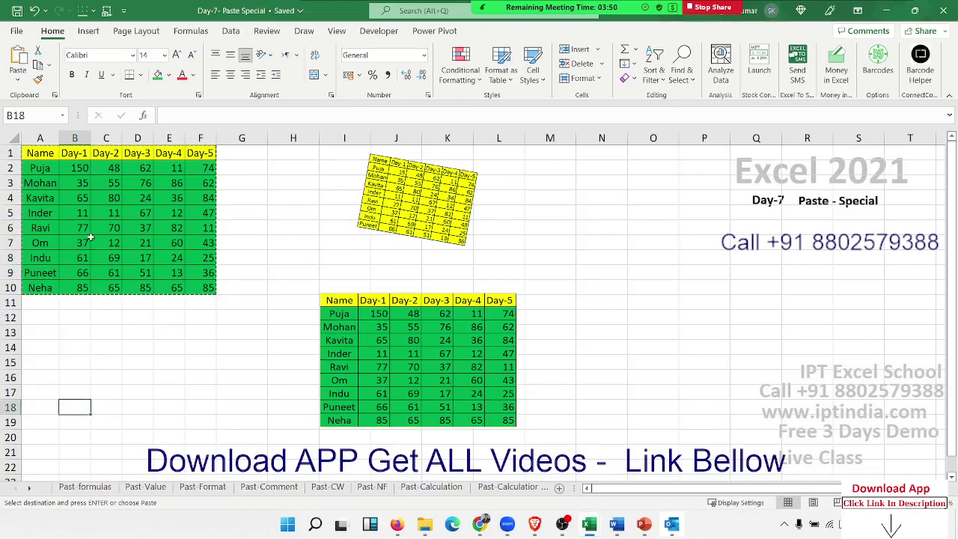
{"action": "key", "text": "Escape"}
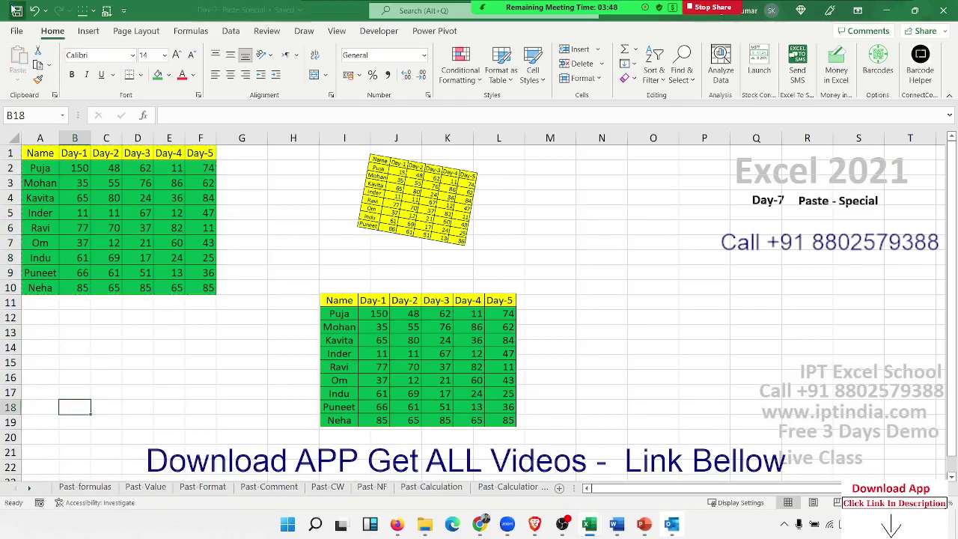
{"action": "mouse_move", "coordinate": [644, 524]}
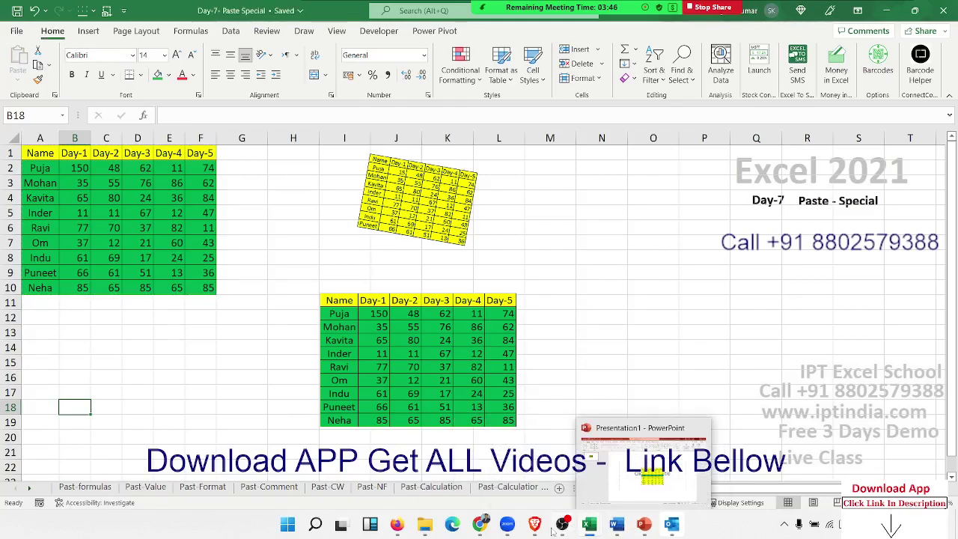
In WhatsApp Web, close the group info panel and open the Excel 11AM group chat.
{"action": "mouse_move", "coordinate": [480, 524]}
{"action": "left_click", "coordinate": [477, 493]}
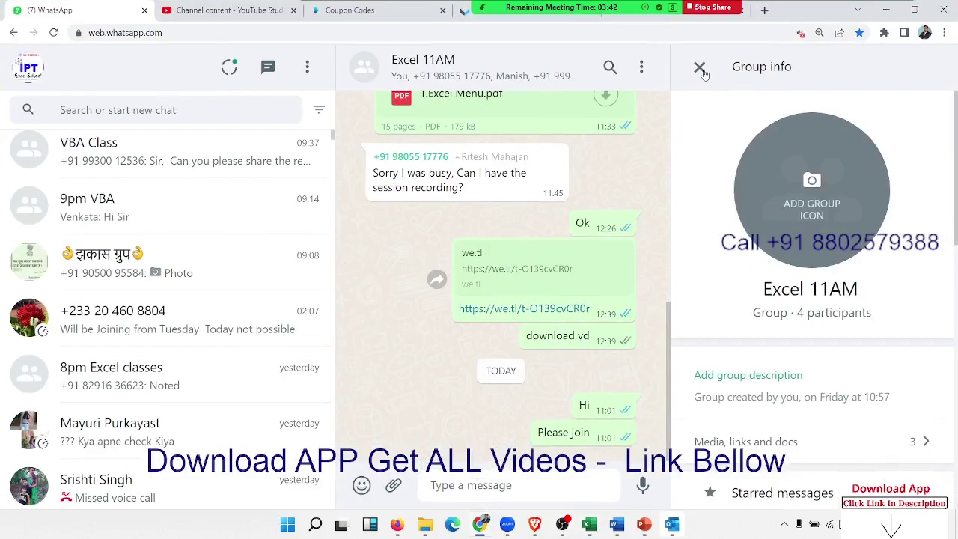
{"action": "left_click", "coordinate": [700, 68]}
{"action": "scroll", "coordinate": [462, 289], "scroll_direction": "up", "scroll_amount": 3}
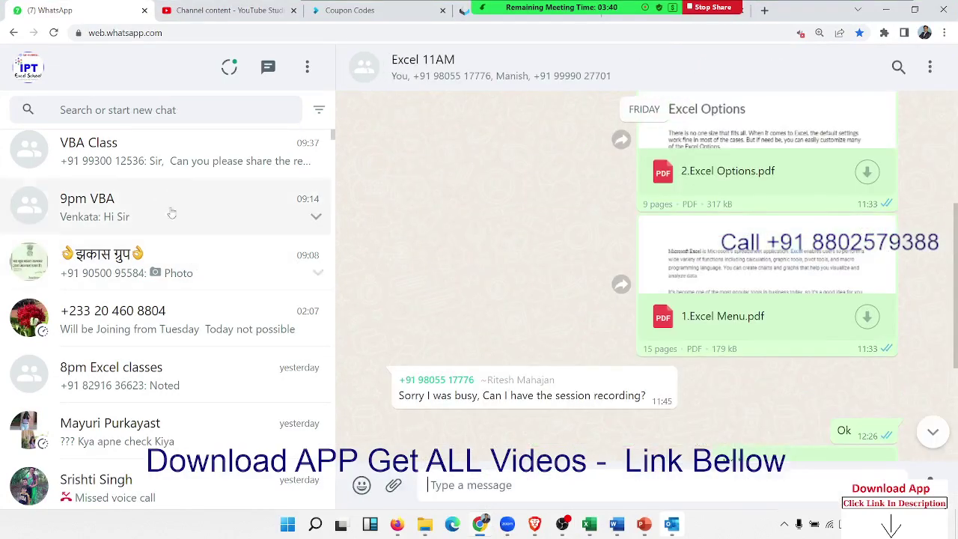
{"action": "scroll", "coordinate": [171, 213], "scroll_direction": "up", "scroll_amount": 3}
{"action": "scroll", "coordinate": [166, 199], "scroll_direction": "up", "scroll_amount": 4}
{"action": "scroll", "coordinate": [166, 195], "scroll_direction": "up", "scroll_amount": 4}
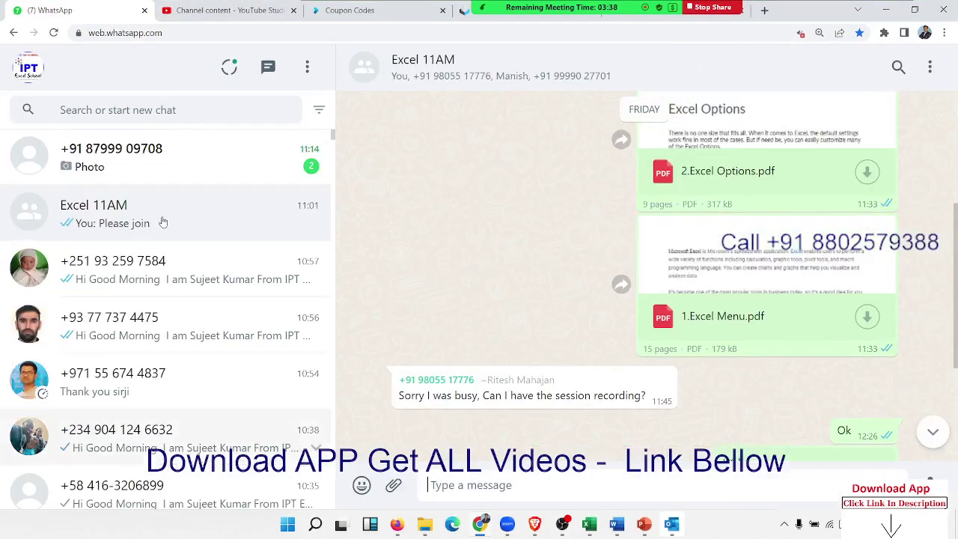
{"action": "left_click", "coordinate": [162, 167]}
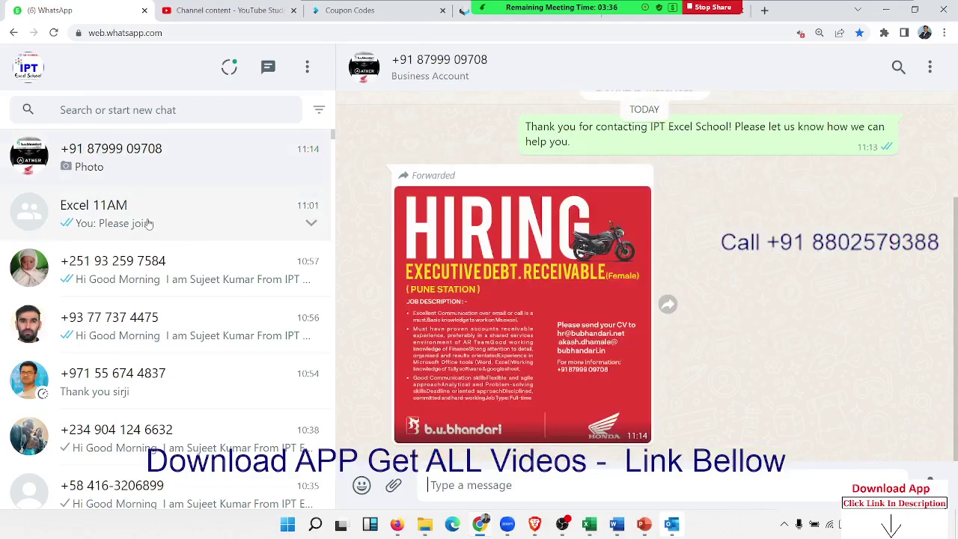
{"action": "left_click", "coordinate": [149, 224]}
Attach the Day-7- Paste Special workbook from Downloads as a document.
{"action": "left_click", "coordinate": [395, 487]}
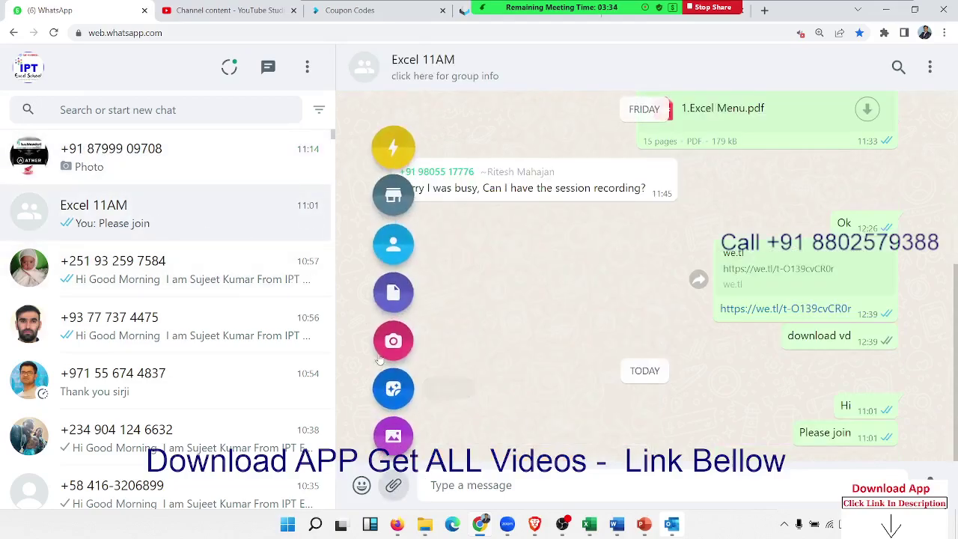
{"action": "left_click", "coordinate": [394, 296]}
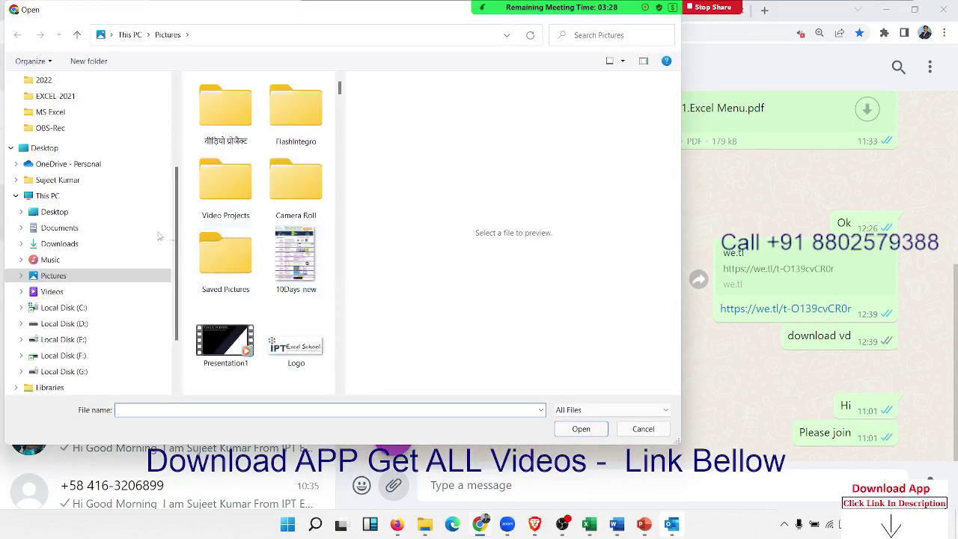
{"action": "left_click", "coordinate": [80, 246]}
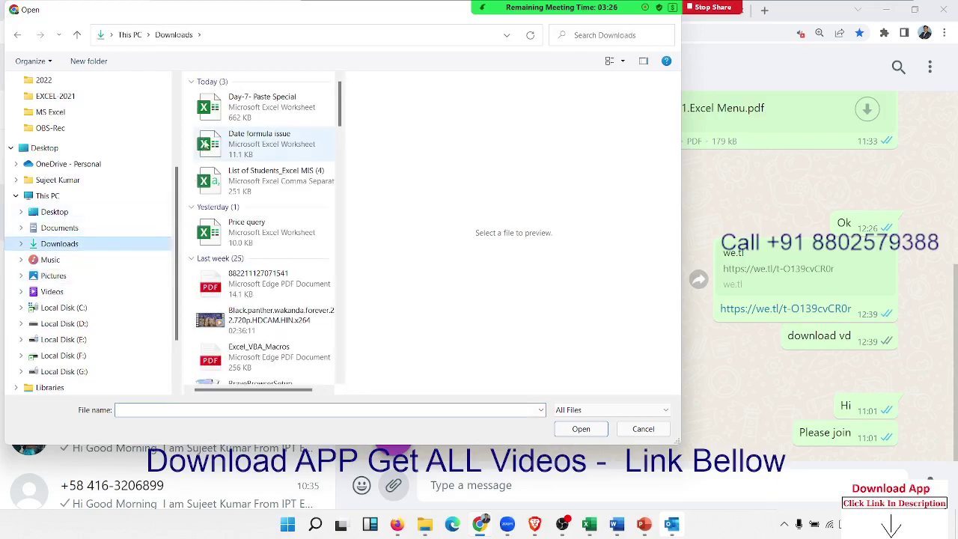
{"action": "left_click", "coordinate": [217, 106]}
{"action": "left_click", "coordinate": [581, 429]}
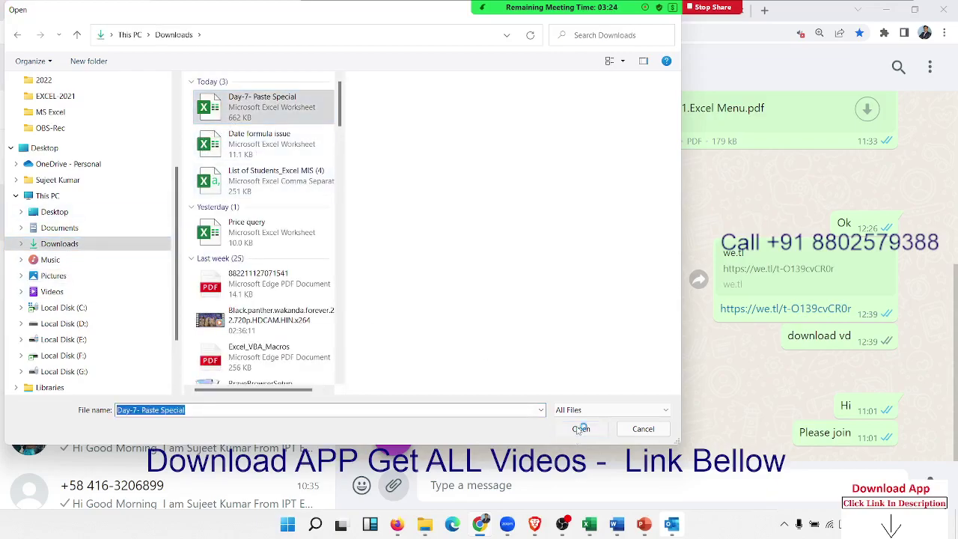